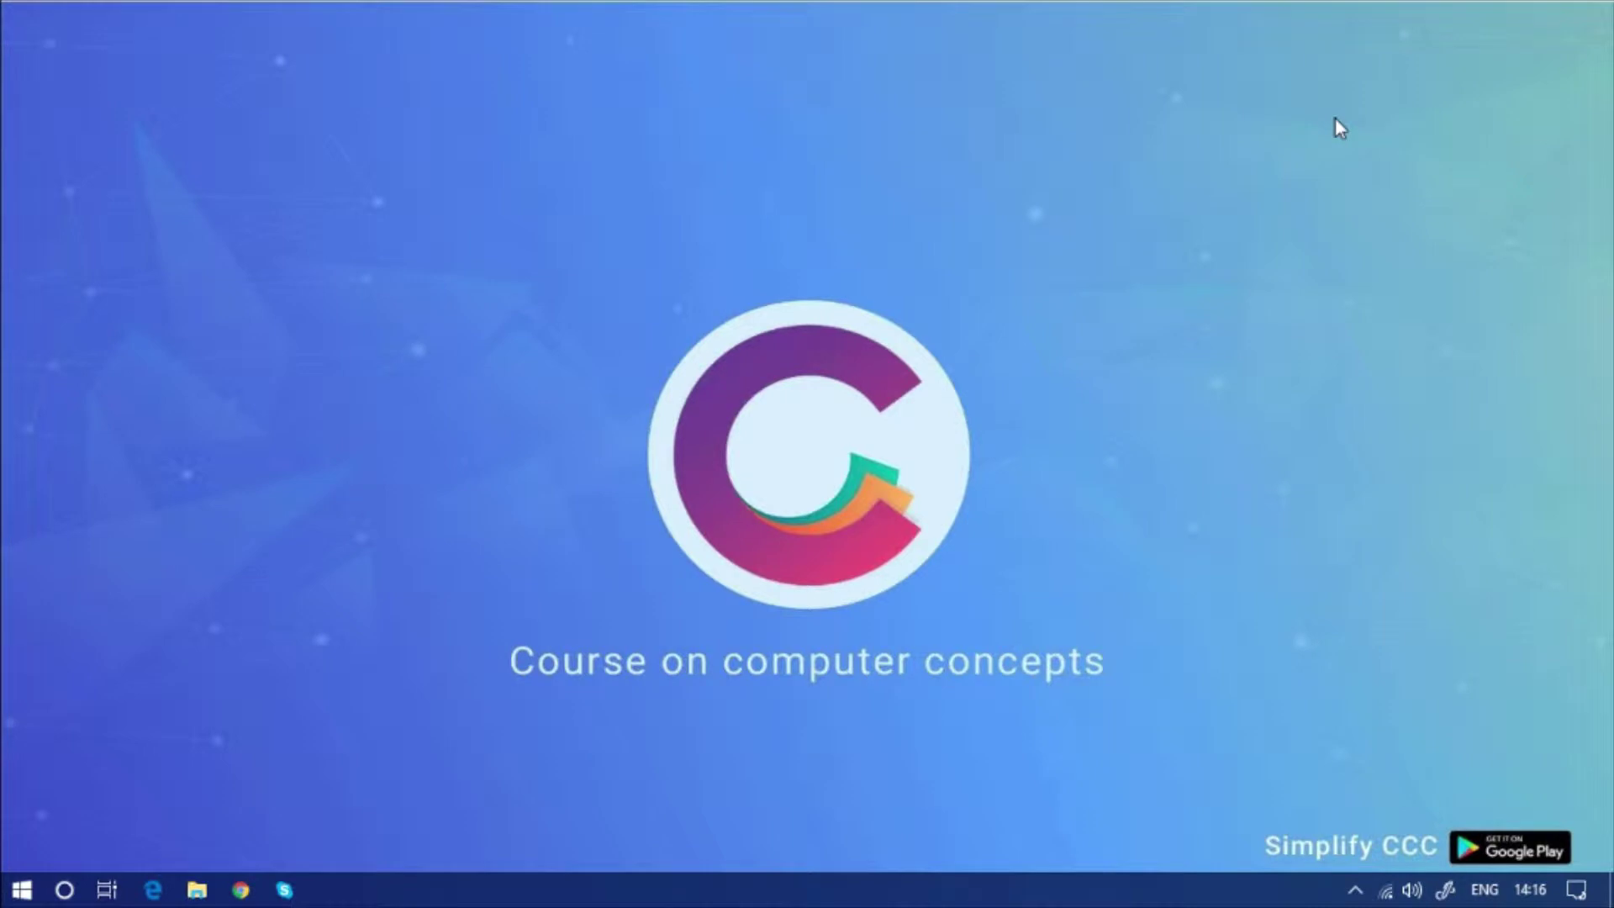
Step: Launch Excel and create a blank workbook
key(super+r)
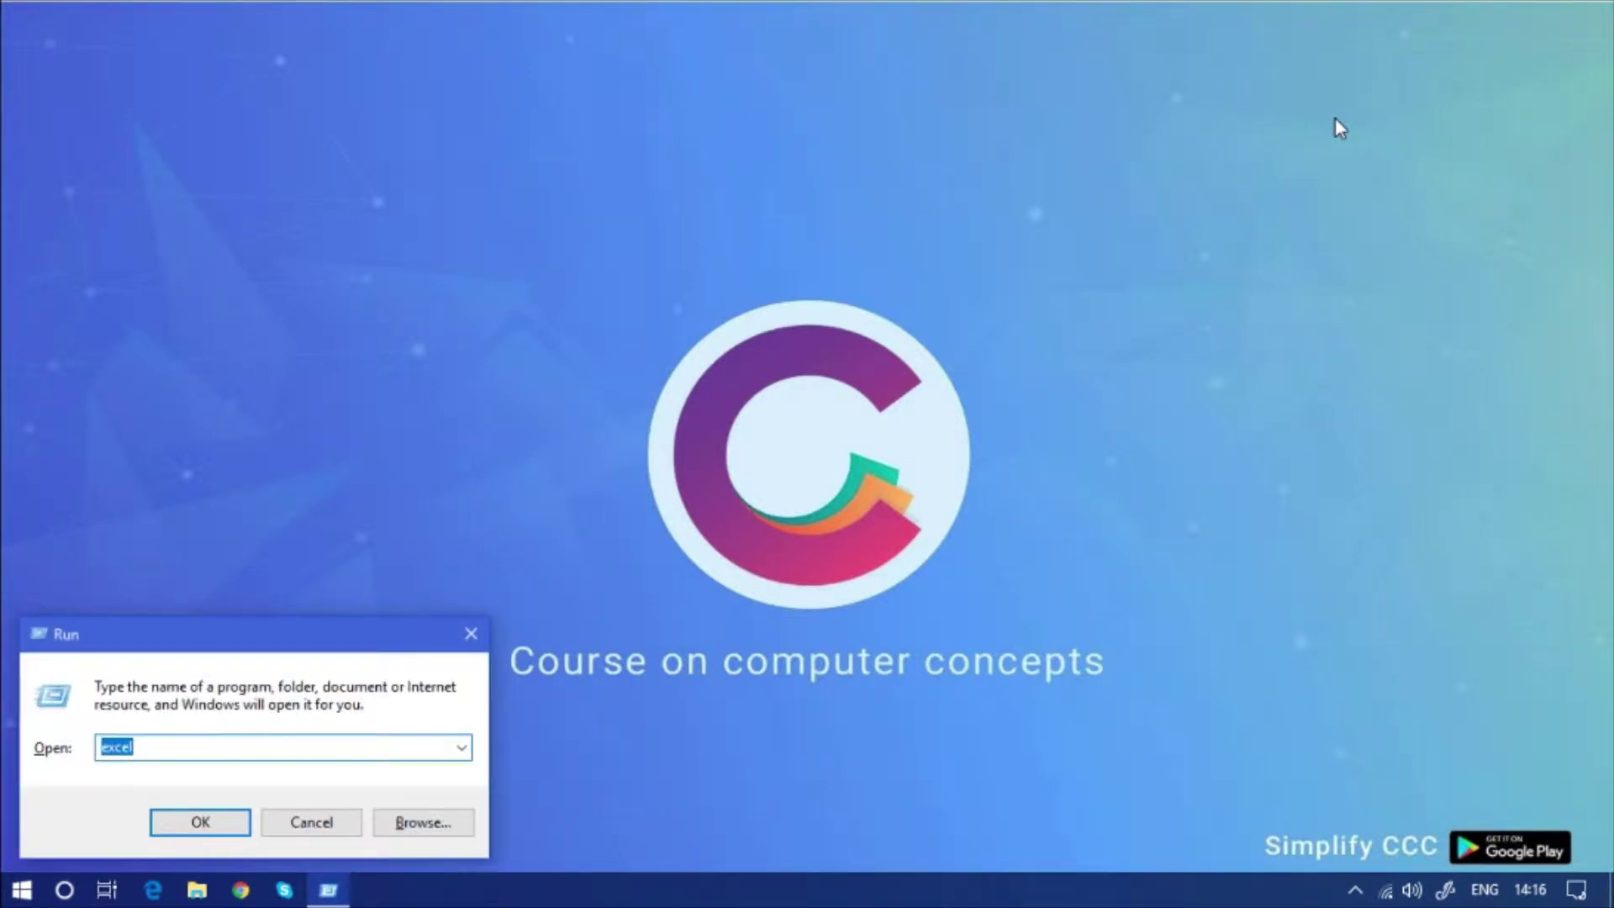
key(Return)
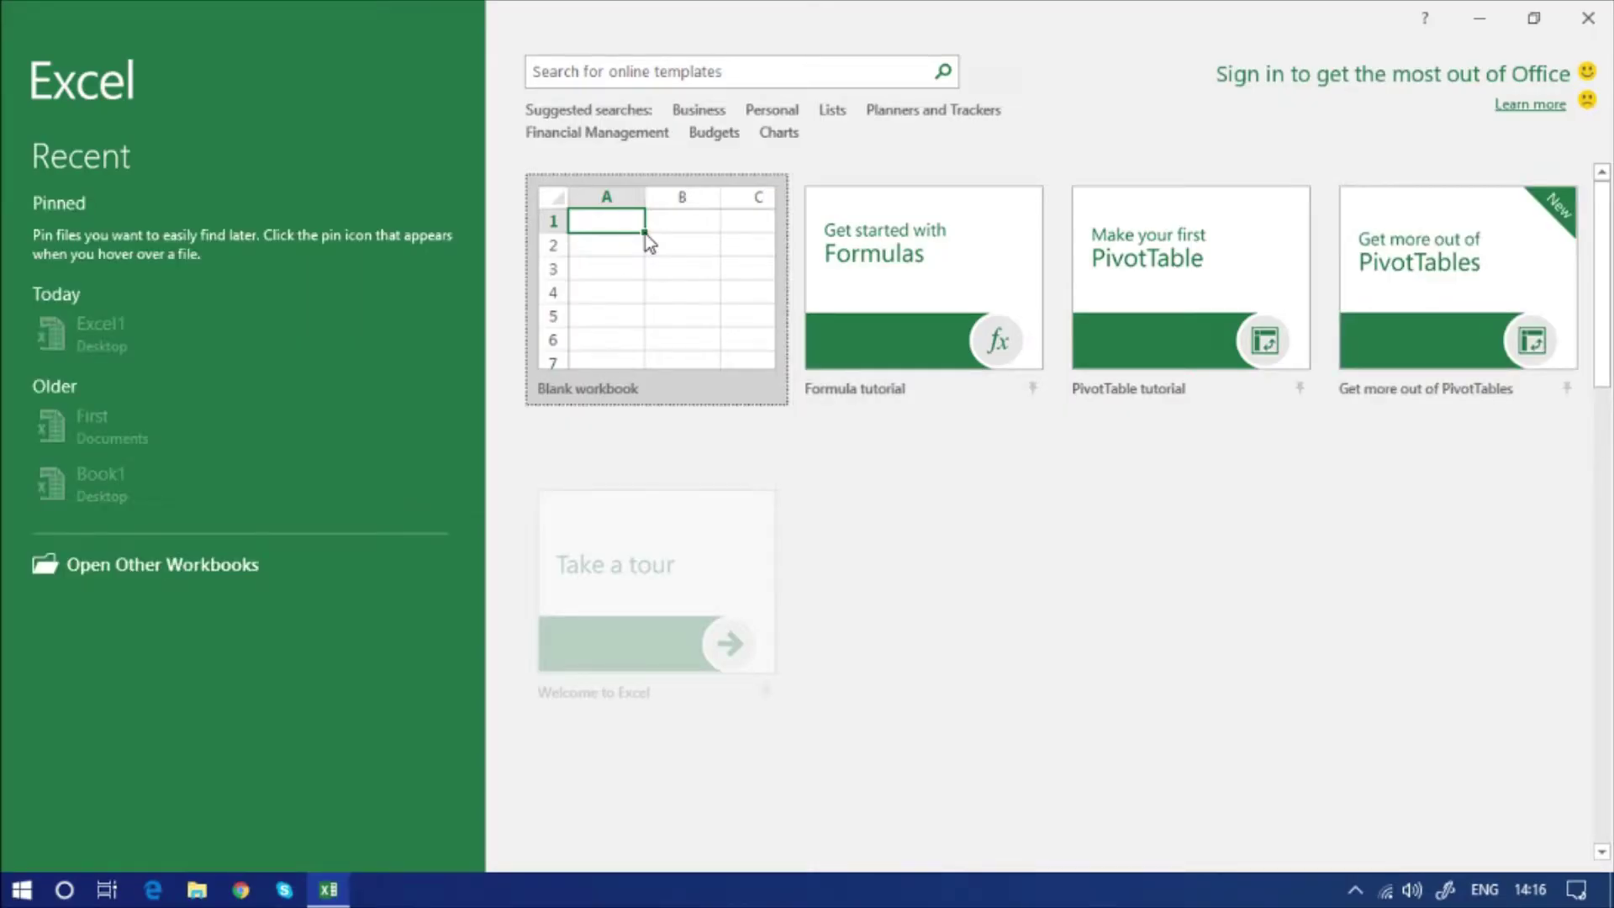
click(644, 234)
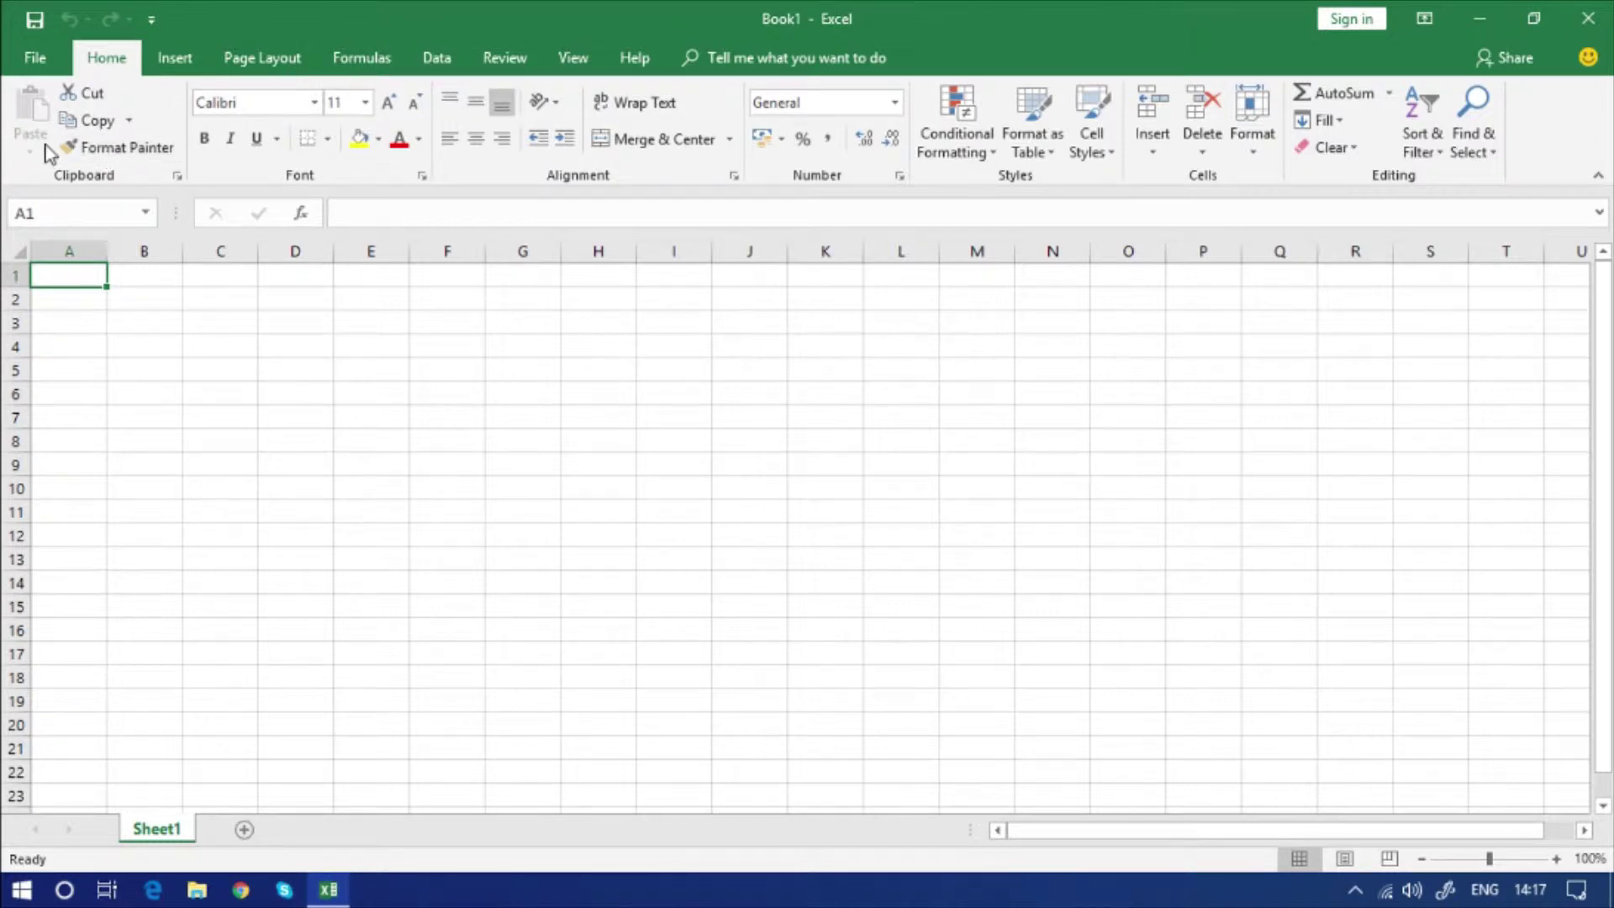
Step: Enter the city names Agra, Delhi, Noida and Kanpur in cells B2 to B5
click(227, 412)
click(206, 345)
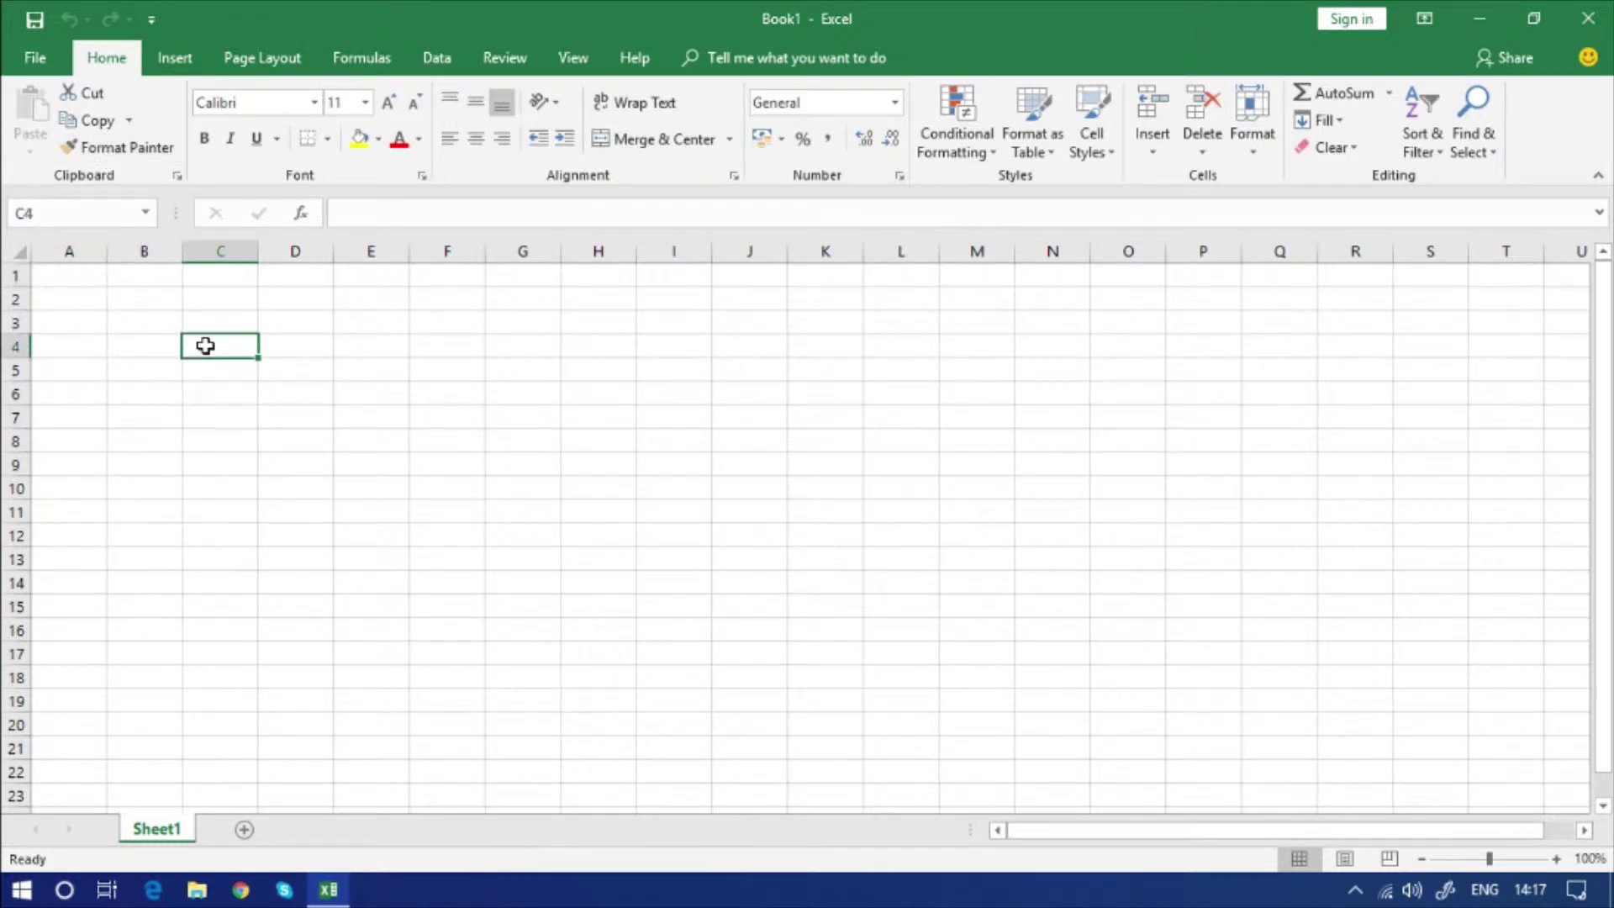
click(126, 304)
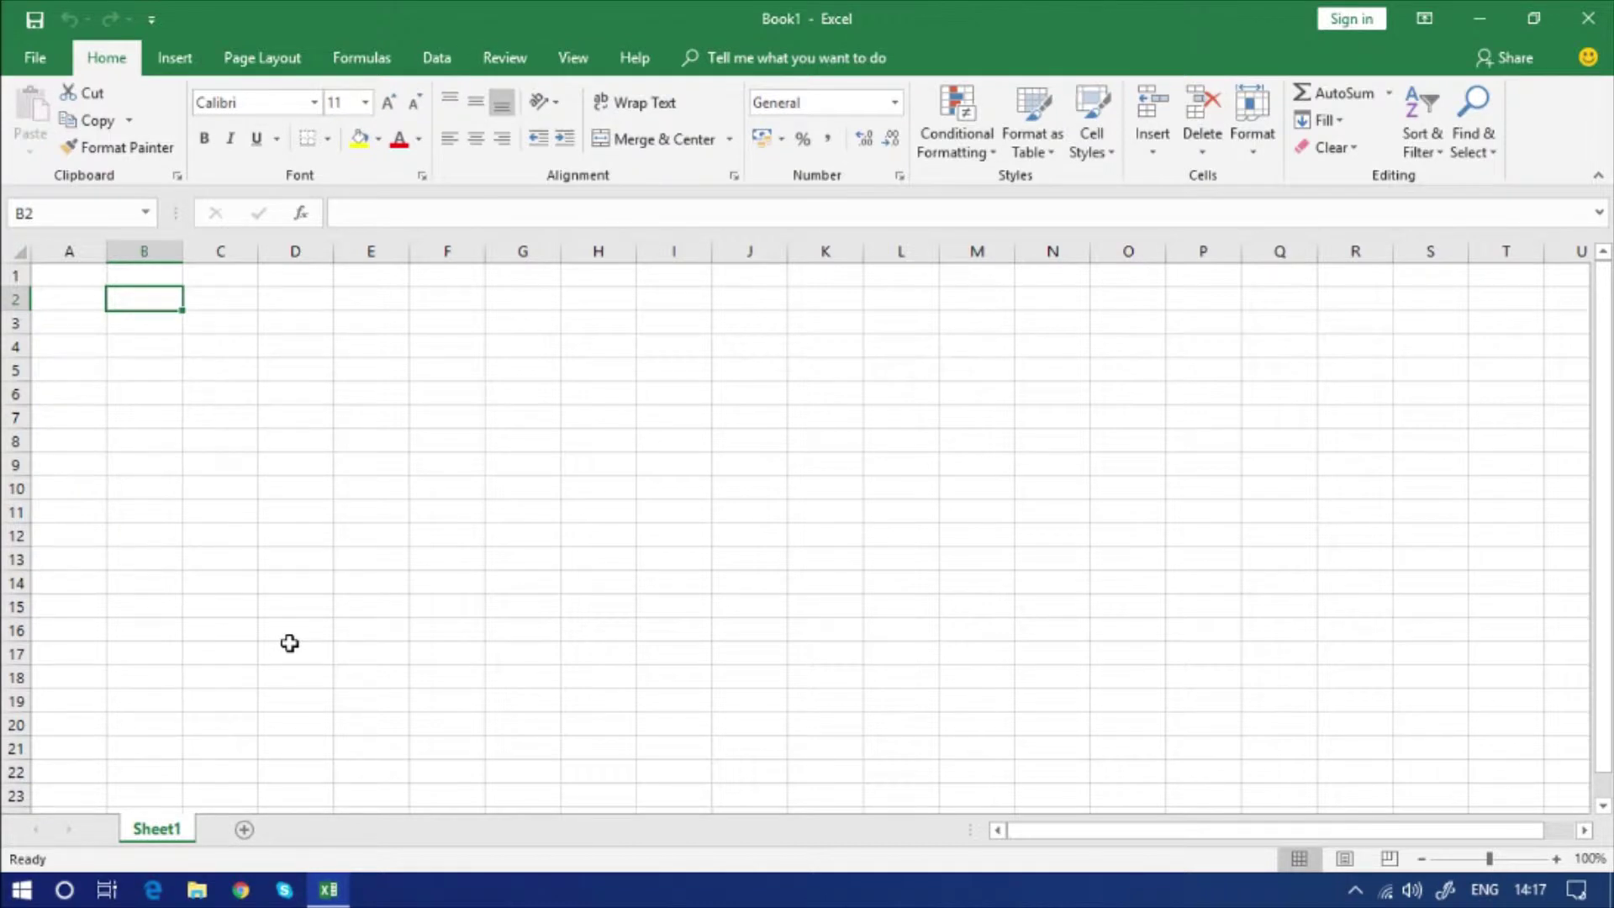
text(Agra)
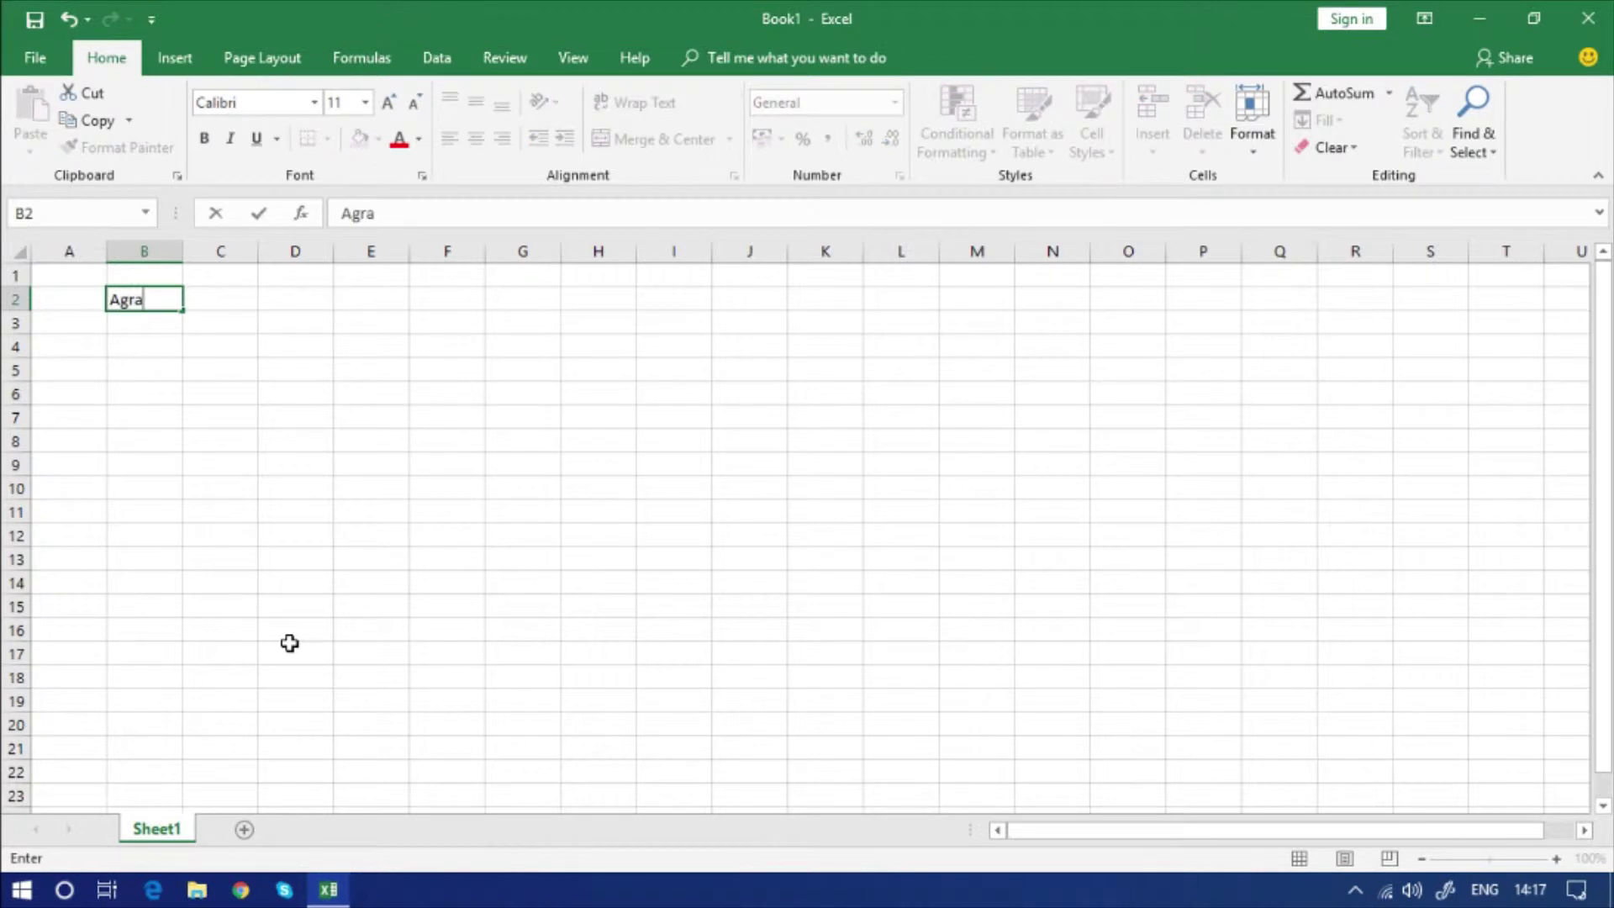
key(Return)
text(Delhi)
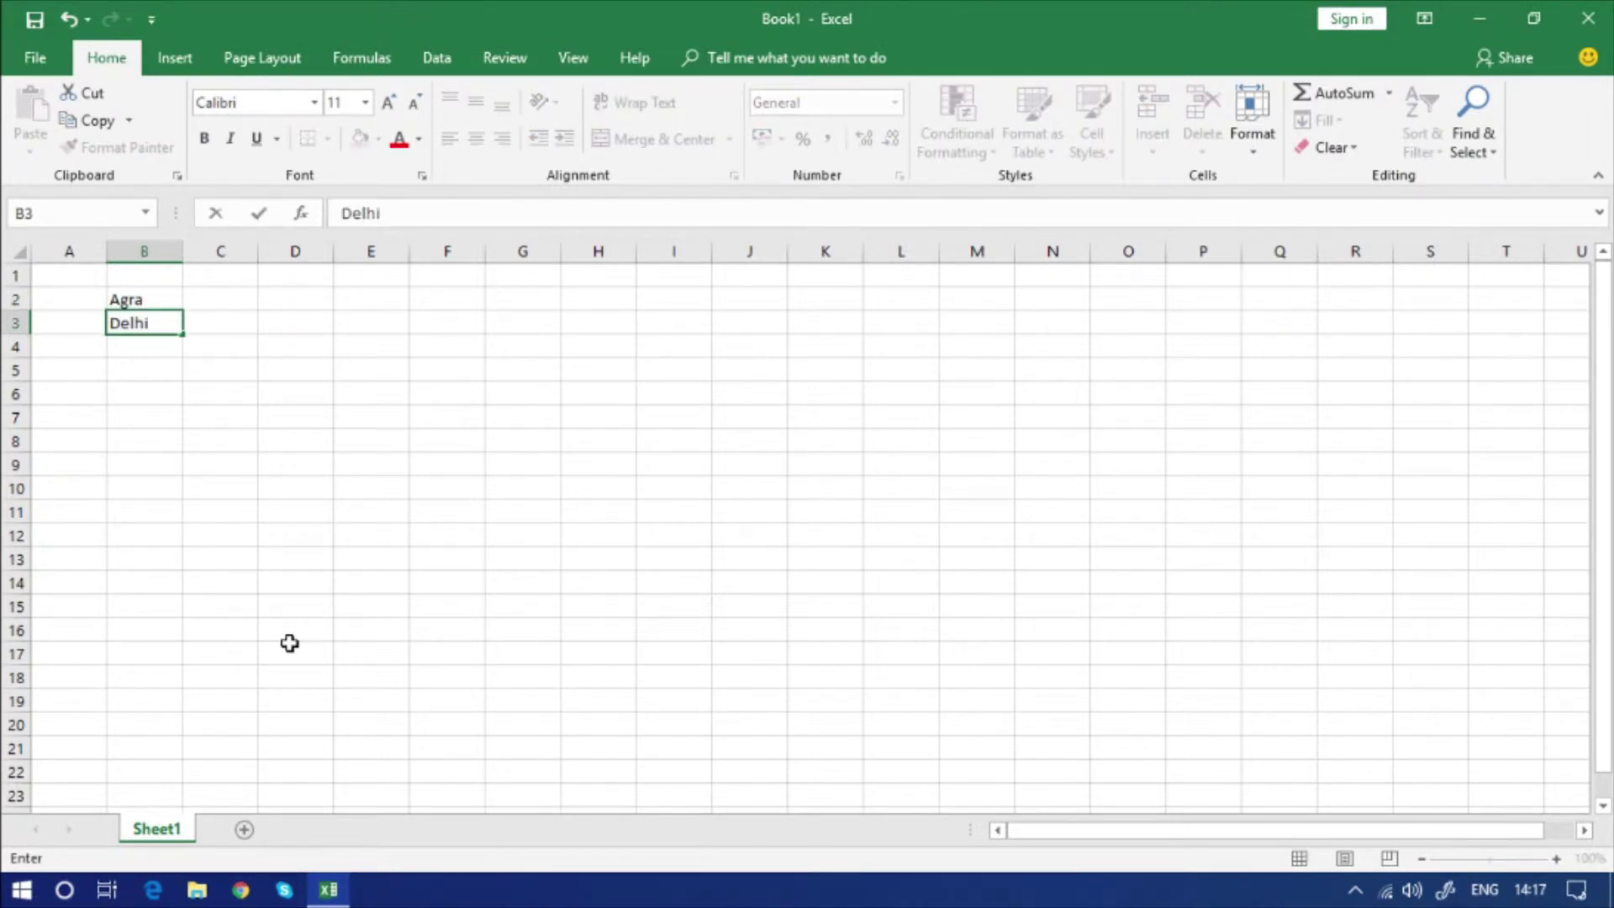
key(Return)
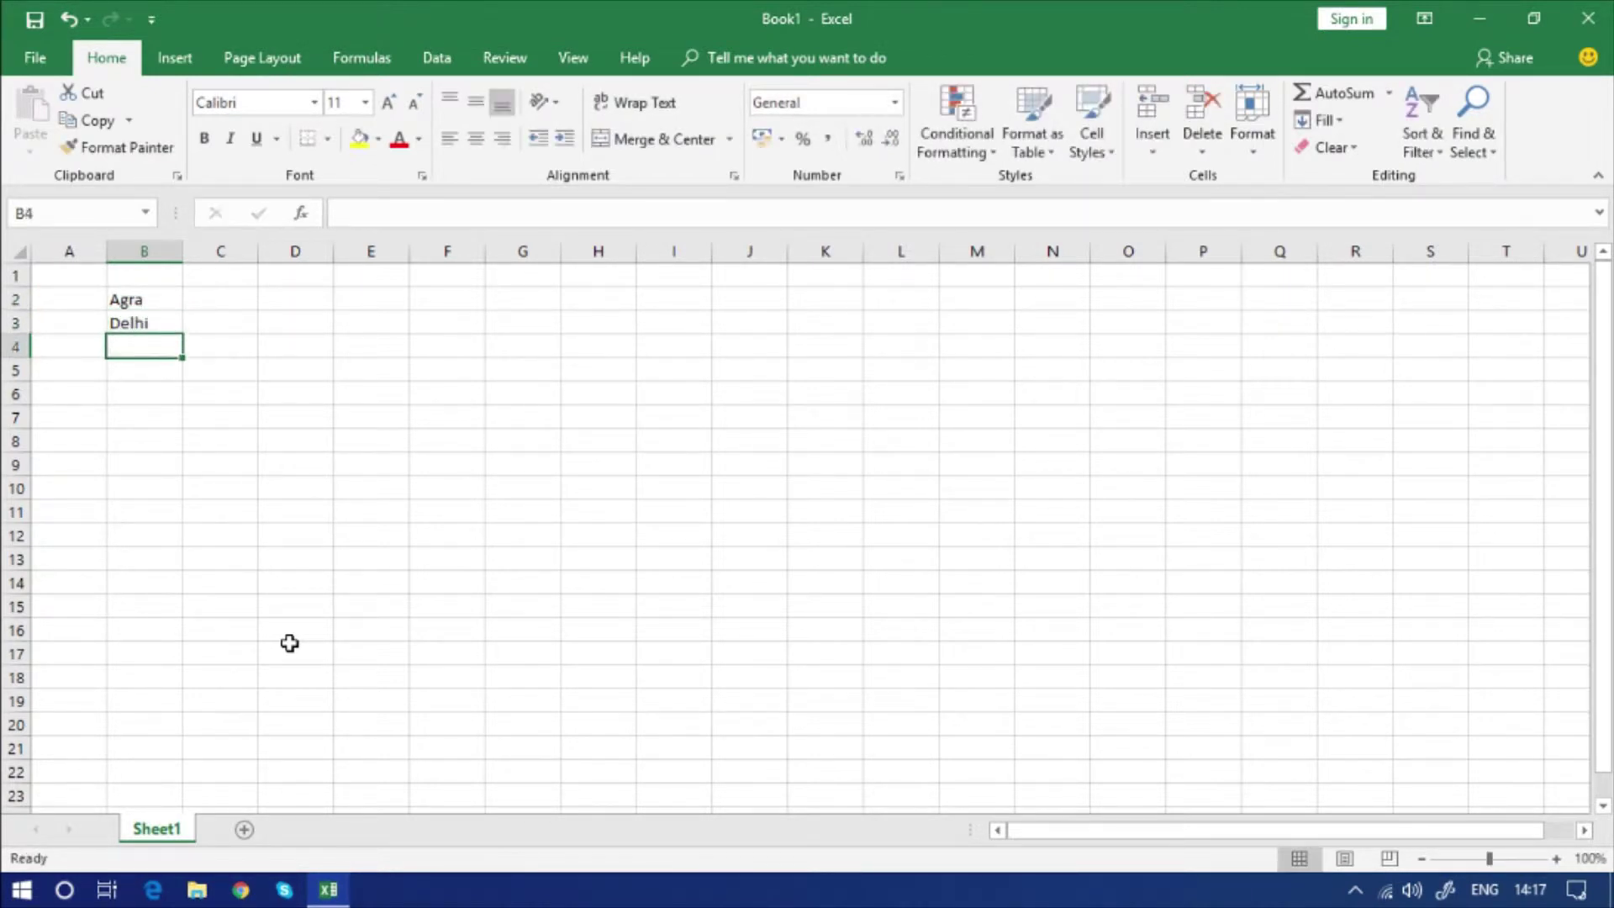
text(Noida)
key(Return)
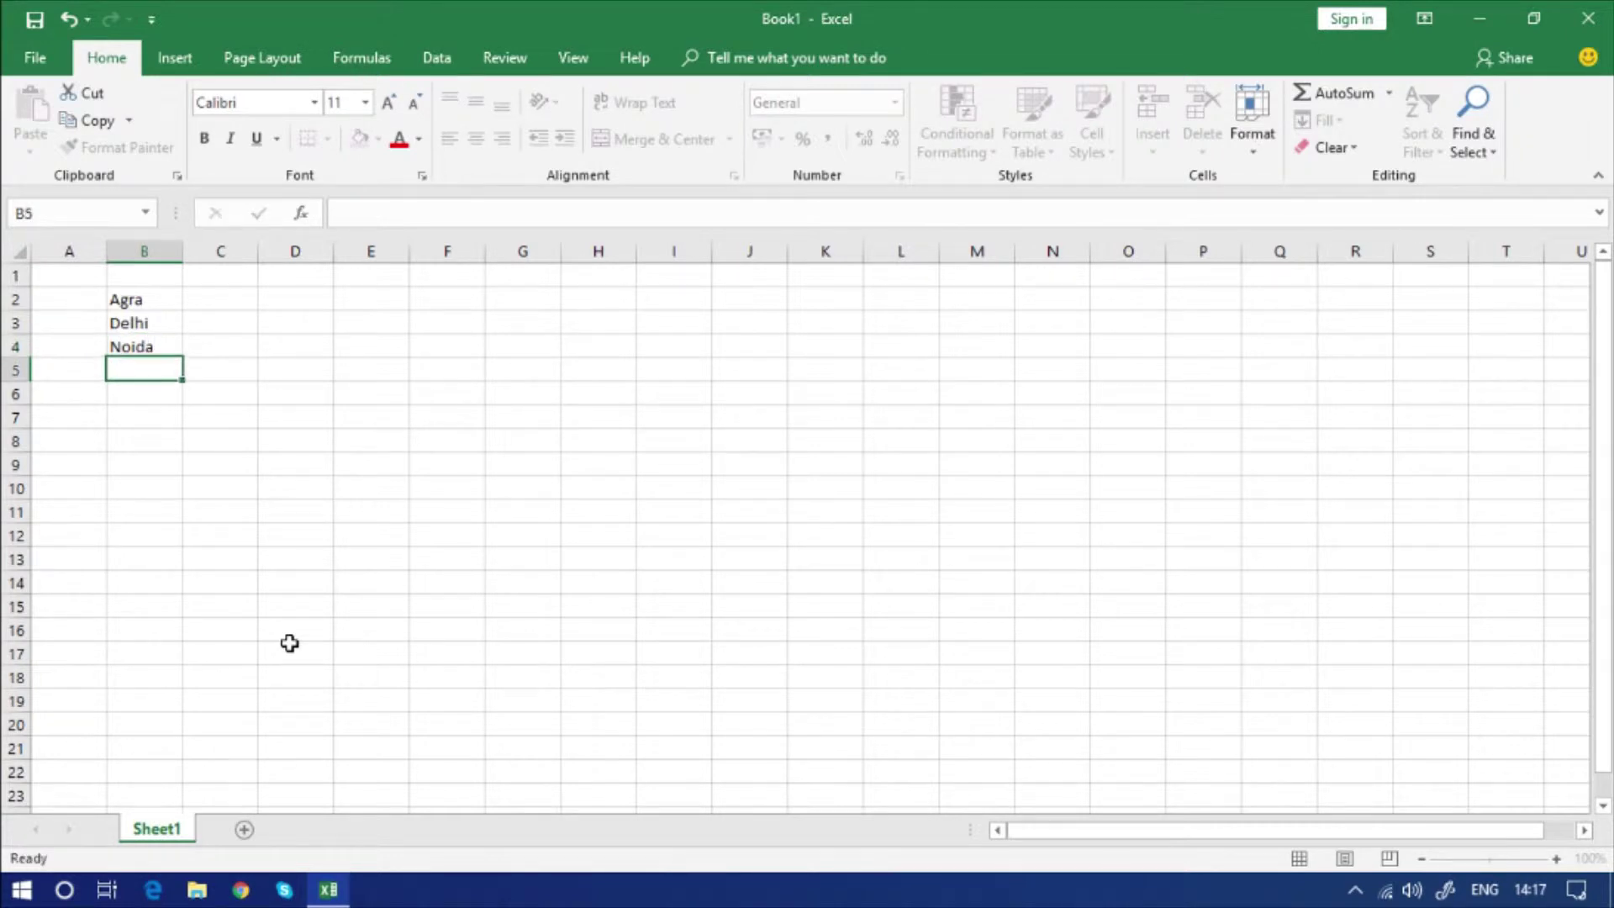
text(Kan)
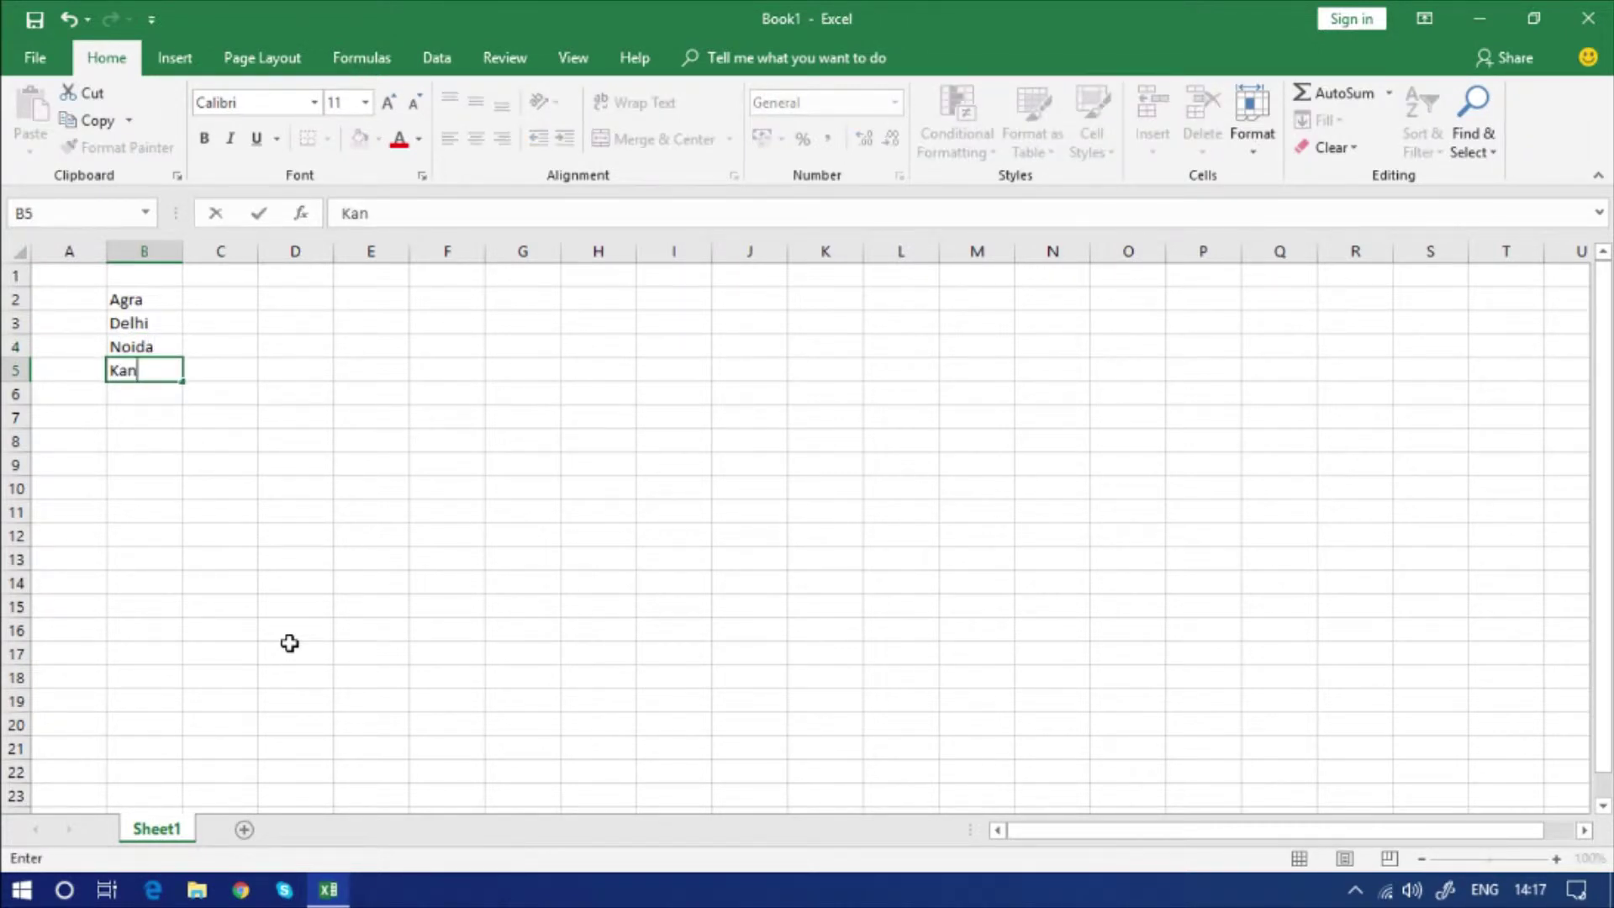
text(pur)
key(Return)
Step: Enter the serial numbers 1 and 2 in cells A2 and A3, beside Agra and Delhi
key(Up)
key(Up)
key(Up)
key(Up)
key(Left)
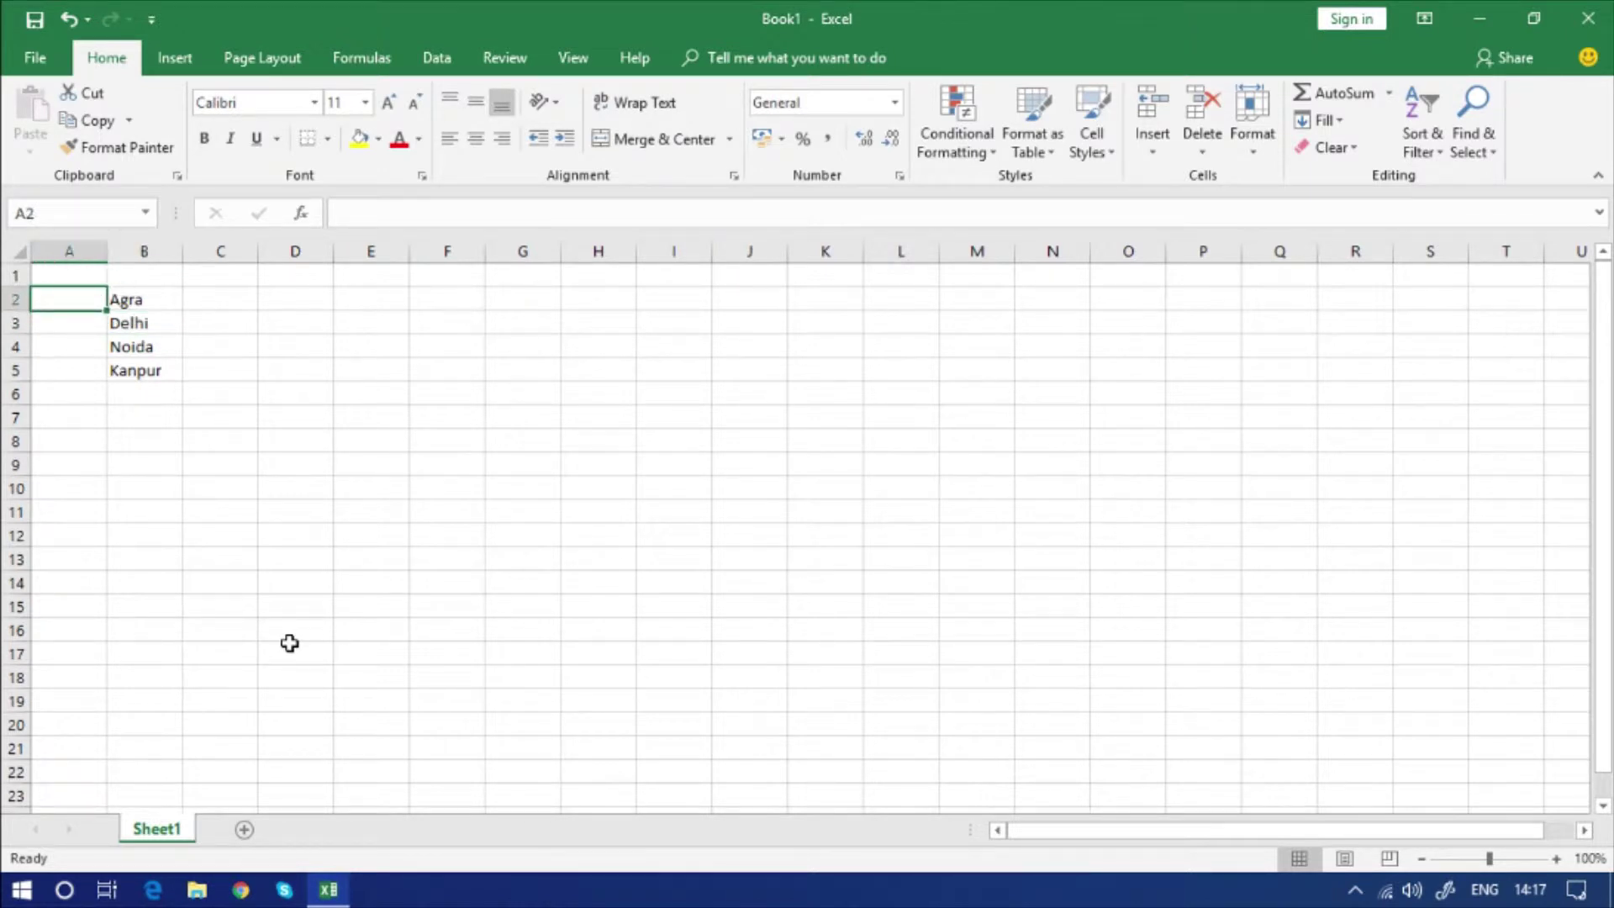
text(01)
key(Return)
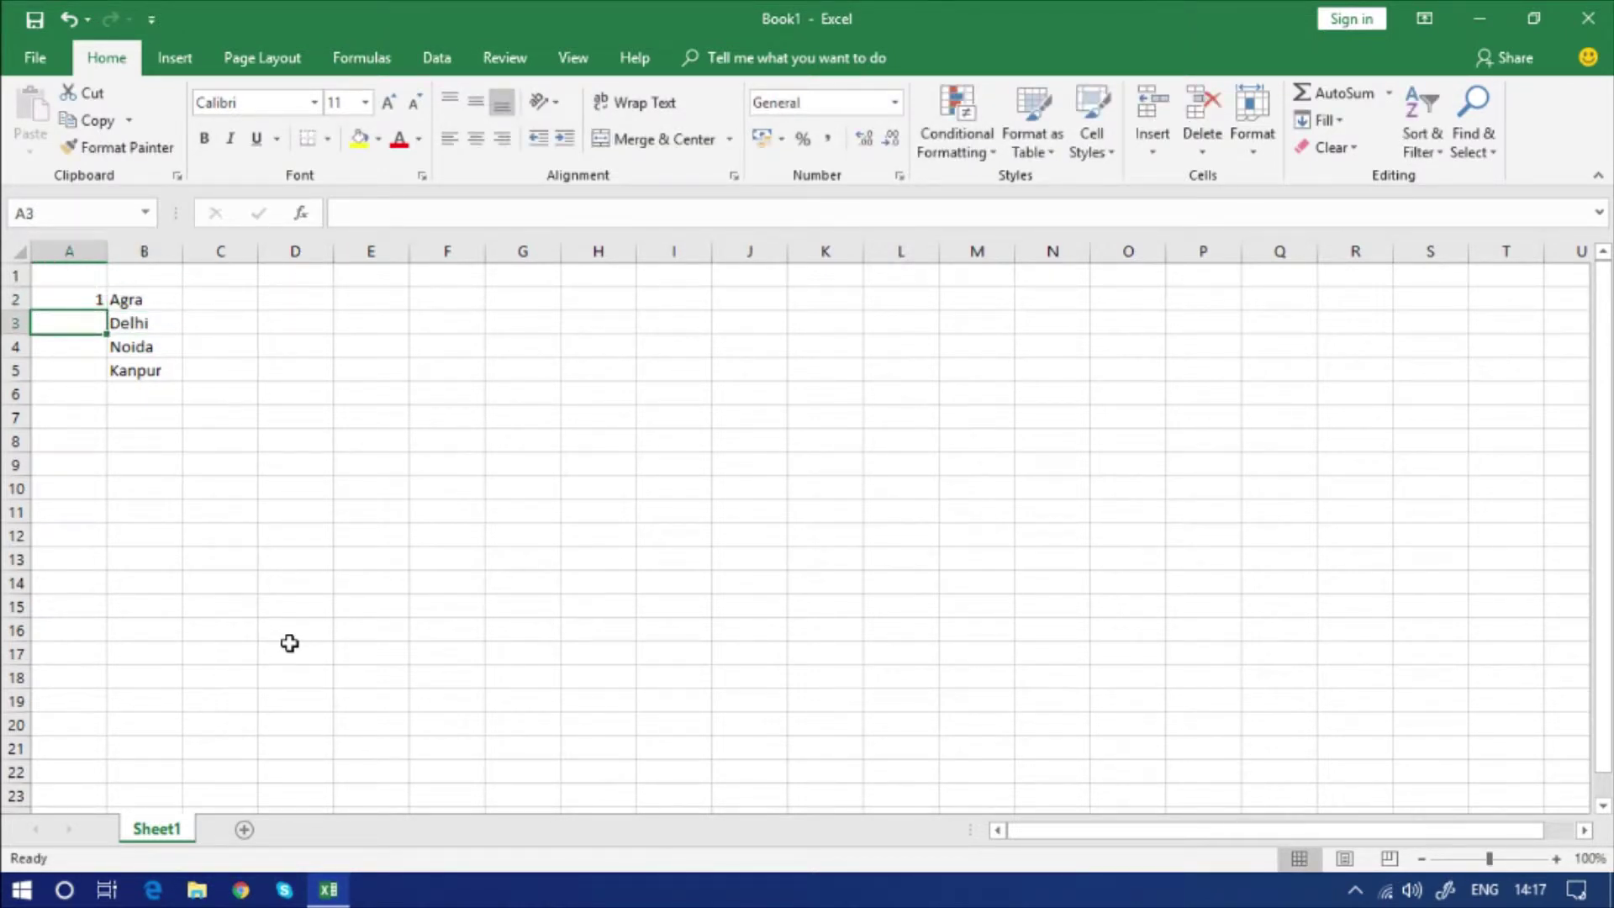
text(02)
key(Return)
Step: Extend the number series from A2:A3 down to cell A5 with AutoFill
key(Up)
key(Up)
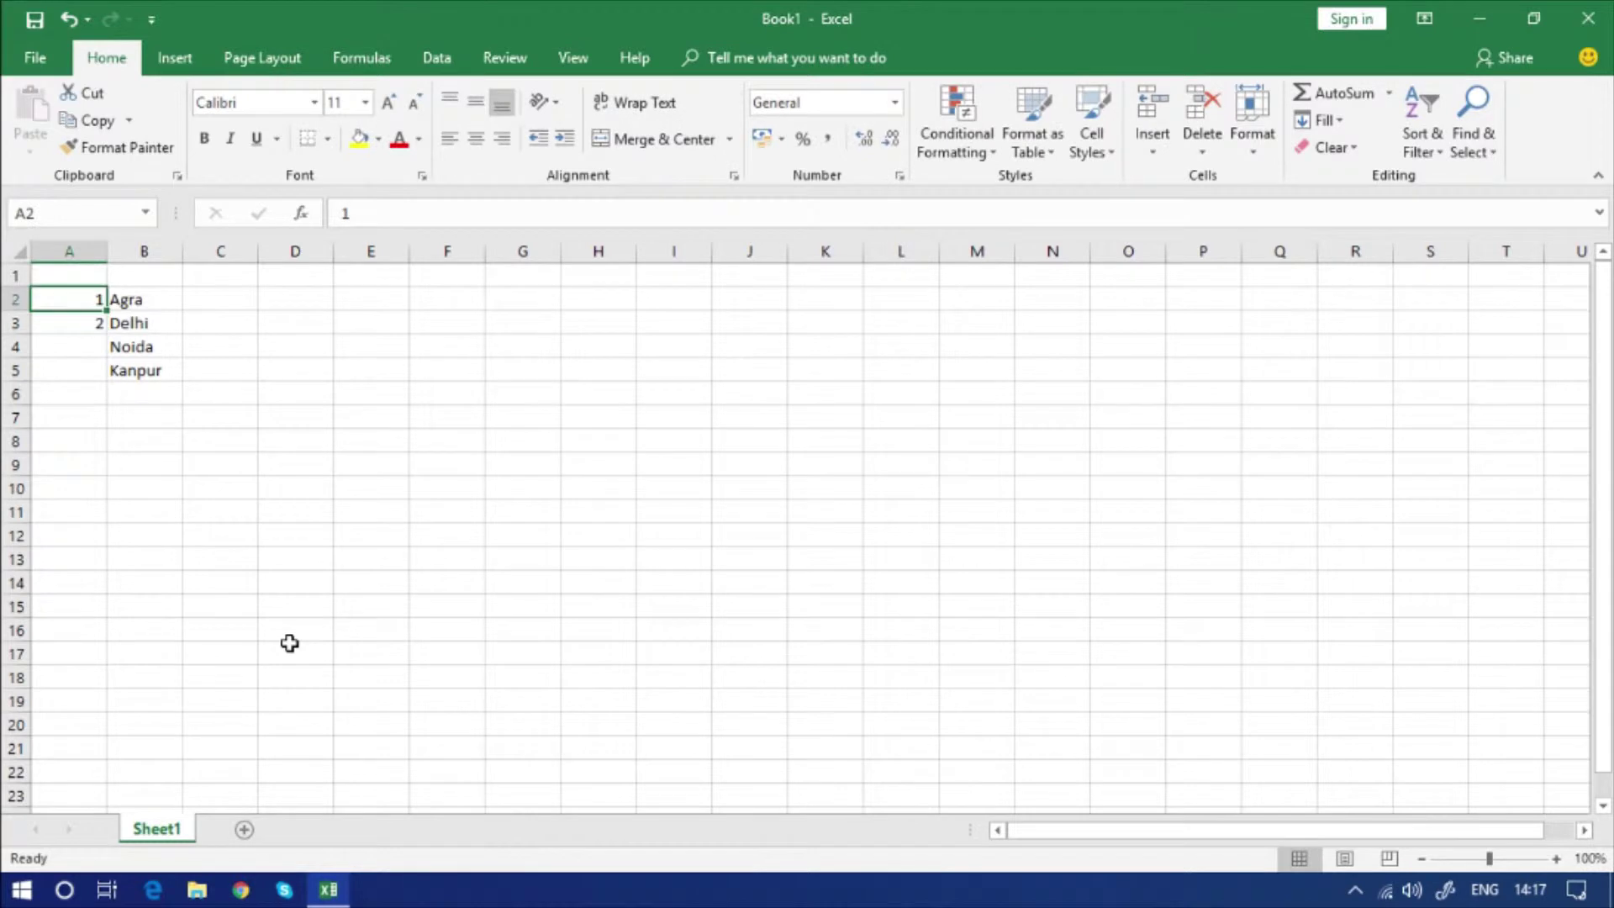
key(shift+Down)
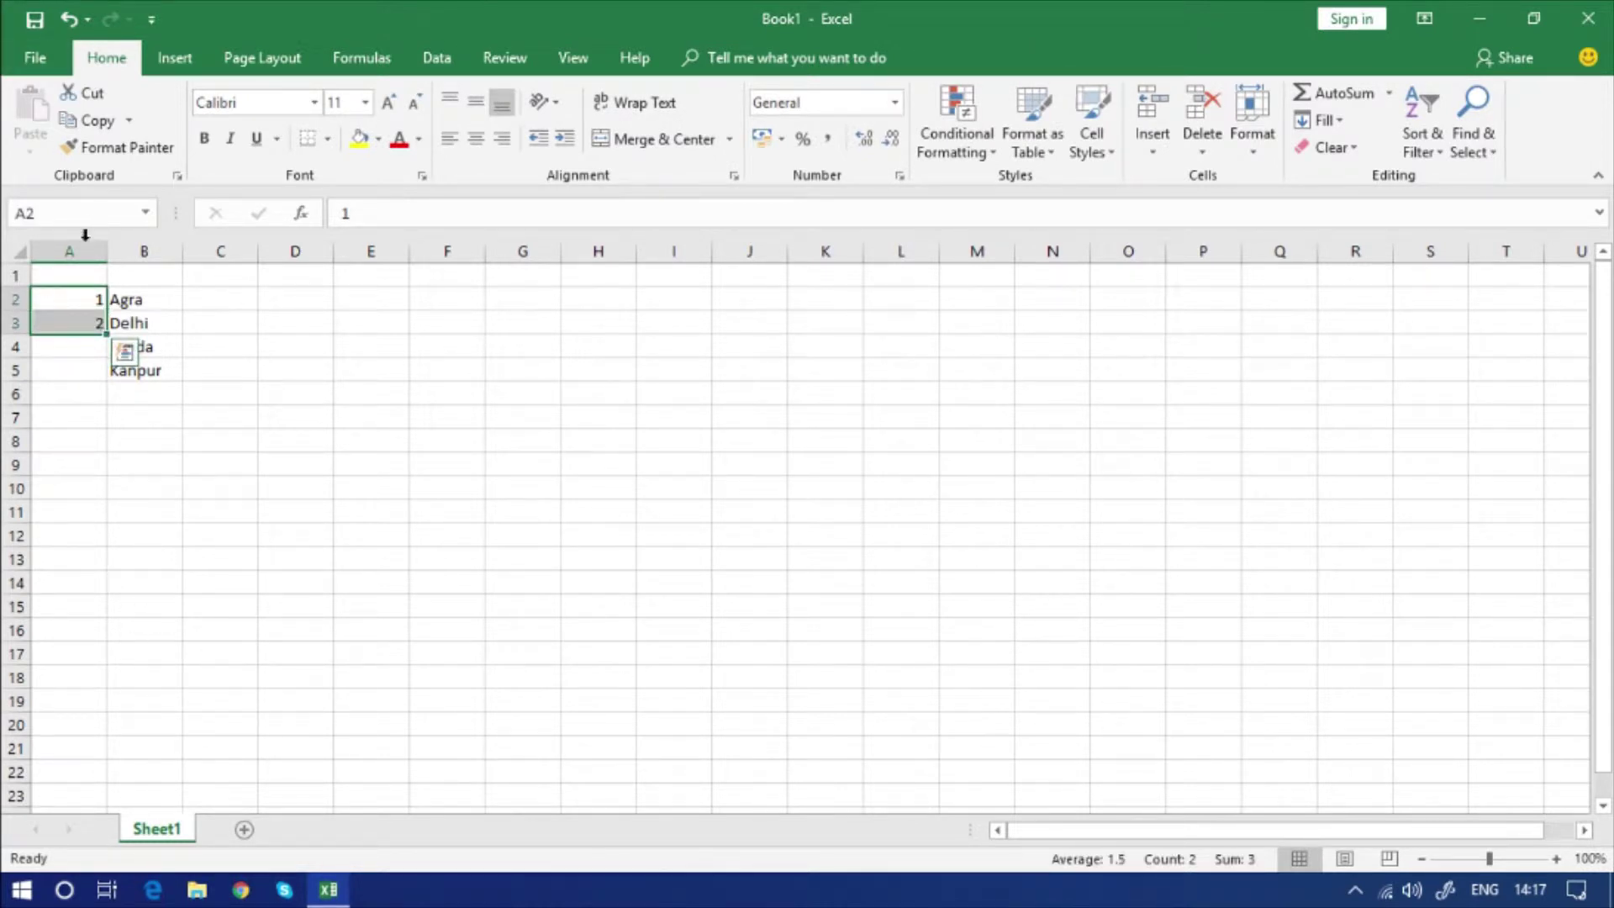
drag(106, 332, 107, 376)
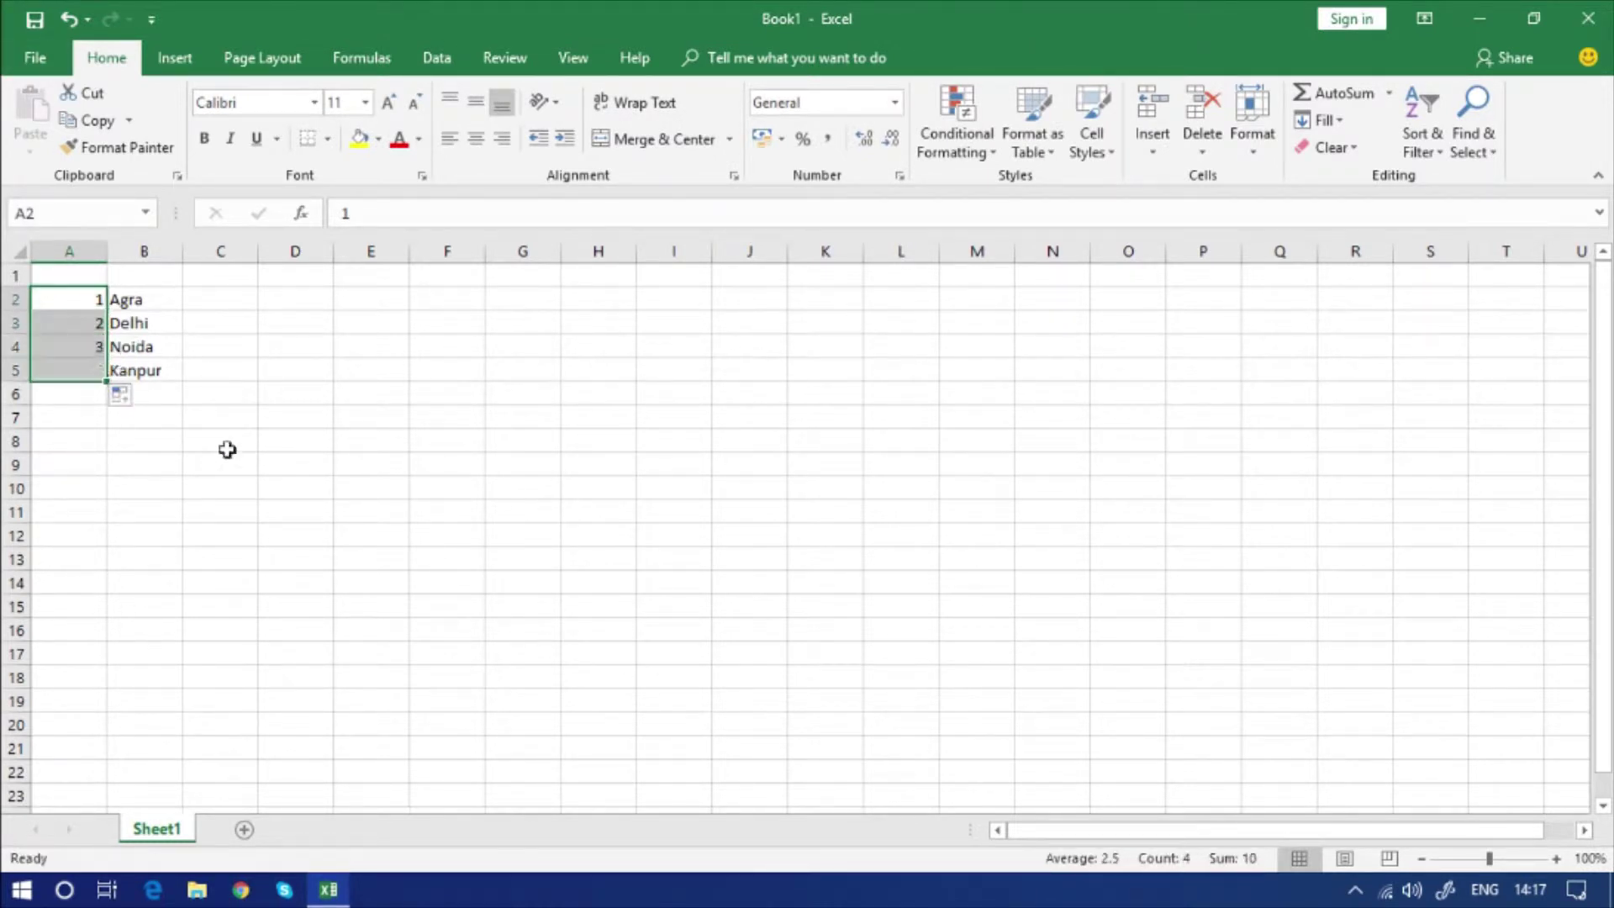
click(289, 485)
click(171, 369)
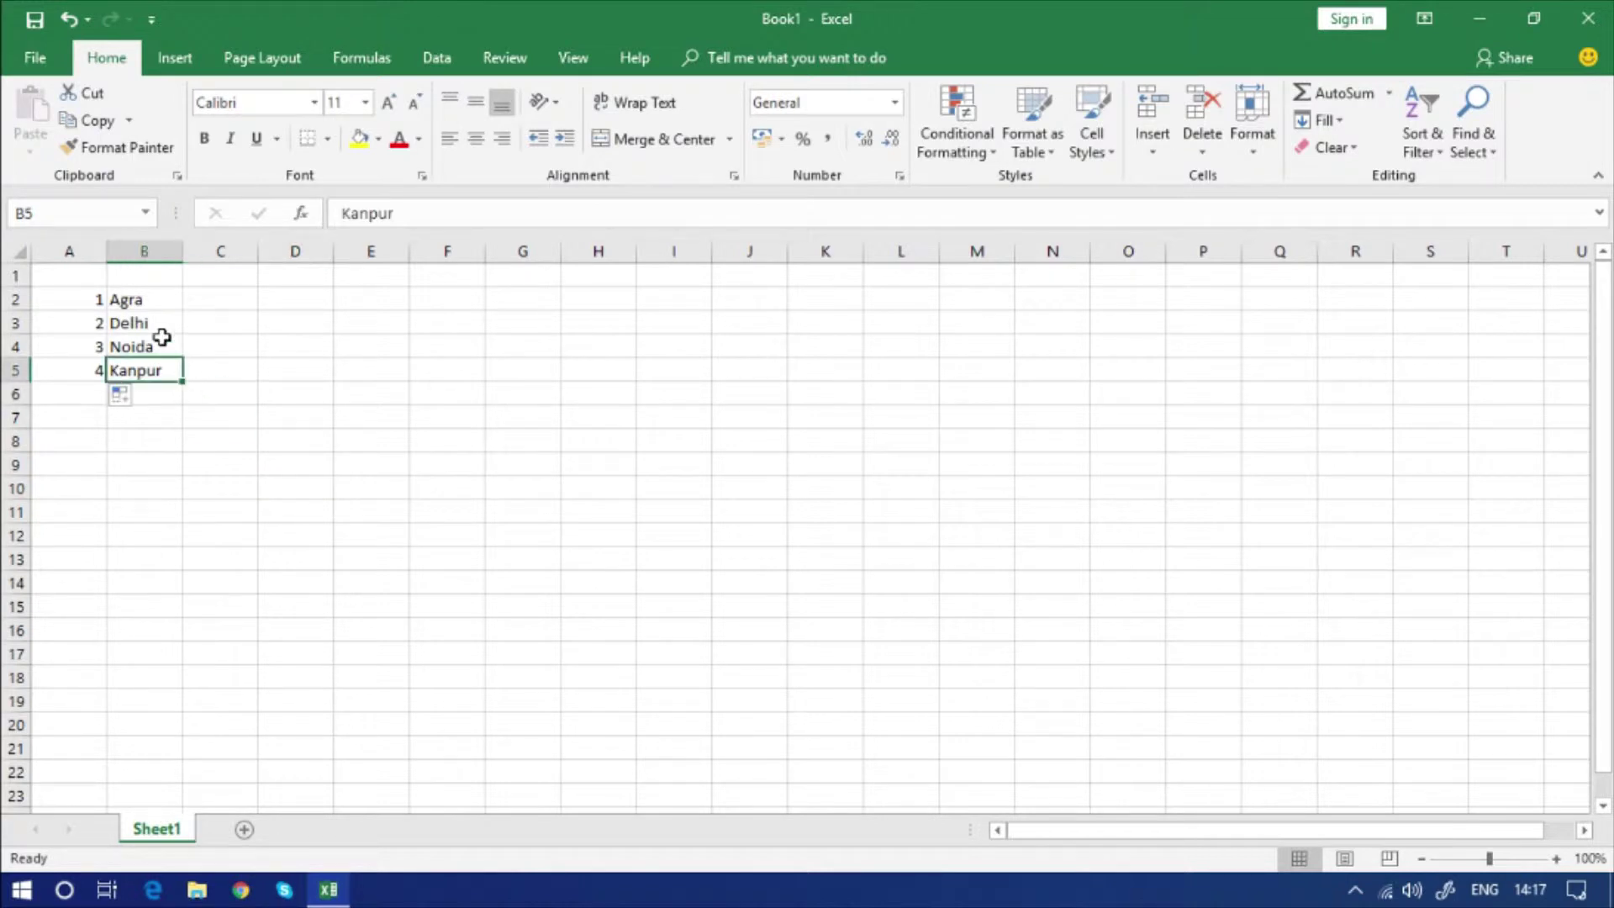
click(131, 300)
drag(131, 300, 139, 370)
drag(79, 299, 74, 352)
drag(161, 376, 84, 296)
click(144, 515)
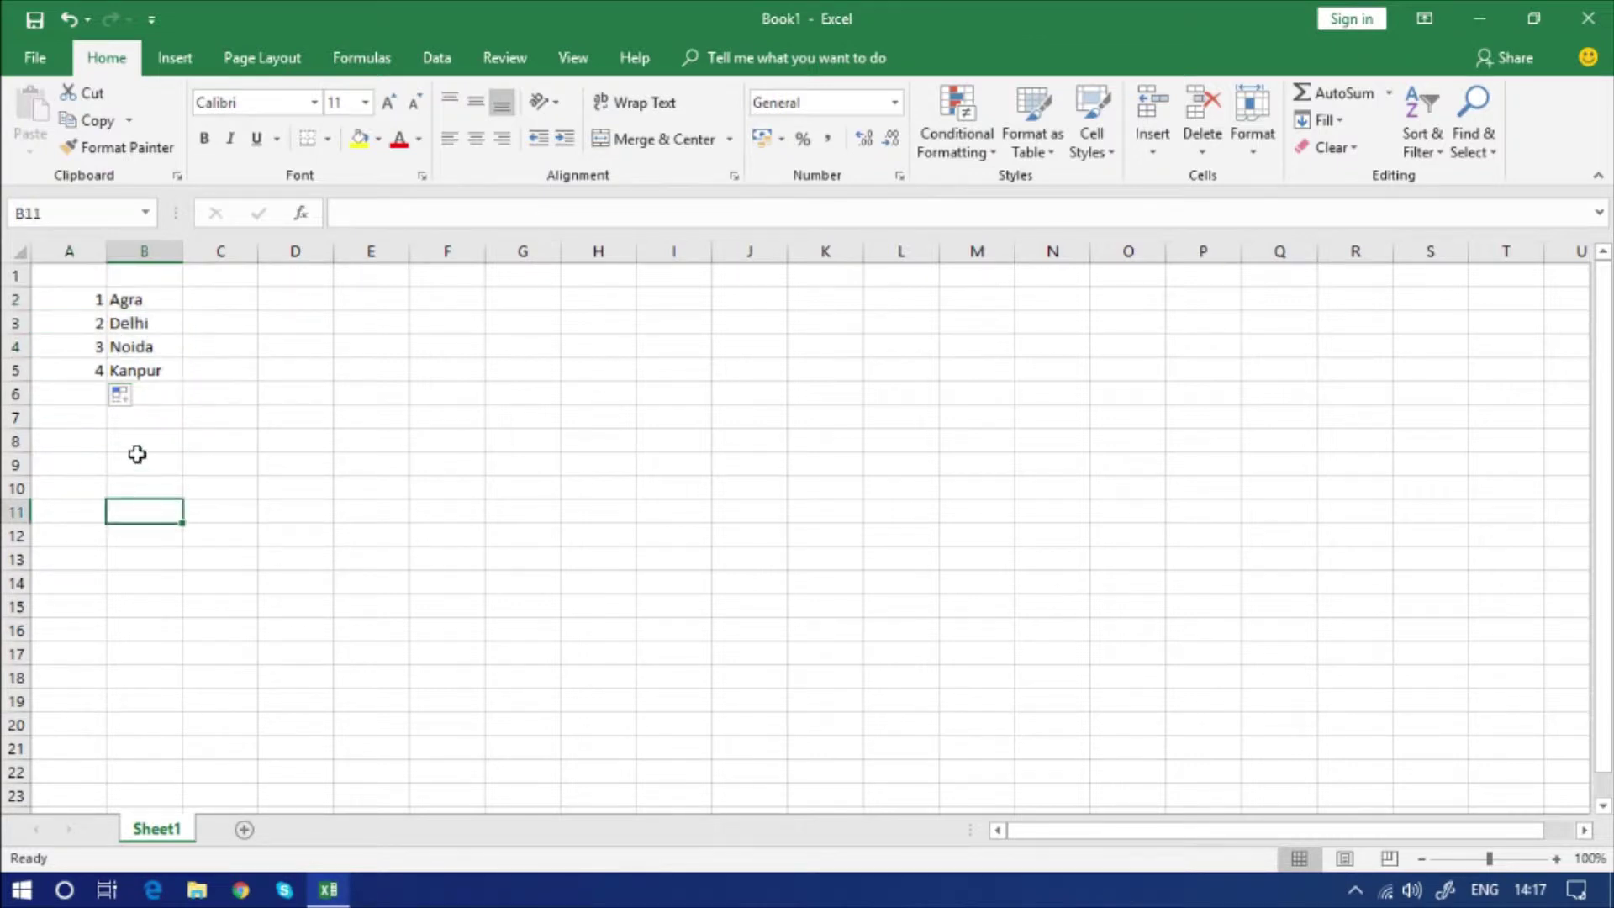
Step: Copy the numbered city list in A2:B5 and paste it starting at cell D2
click(80, 301)
drag(80, 300, 152, 372)
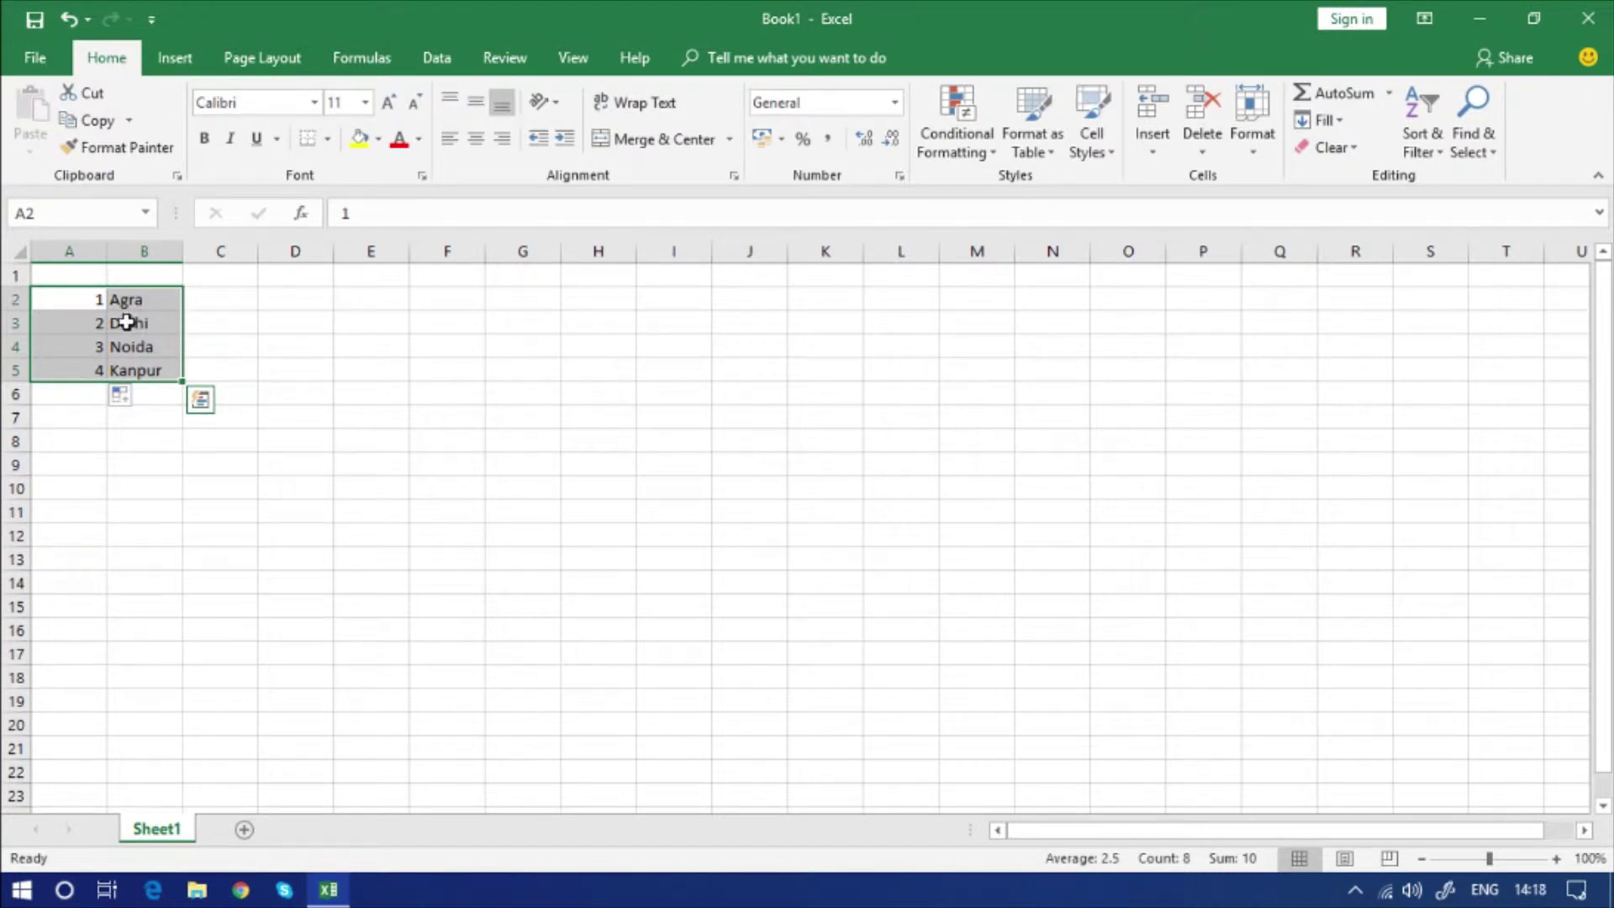
click(99, 123)
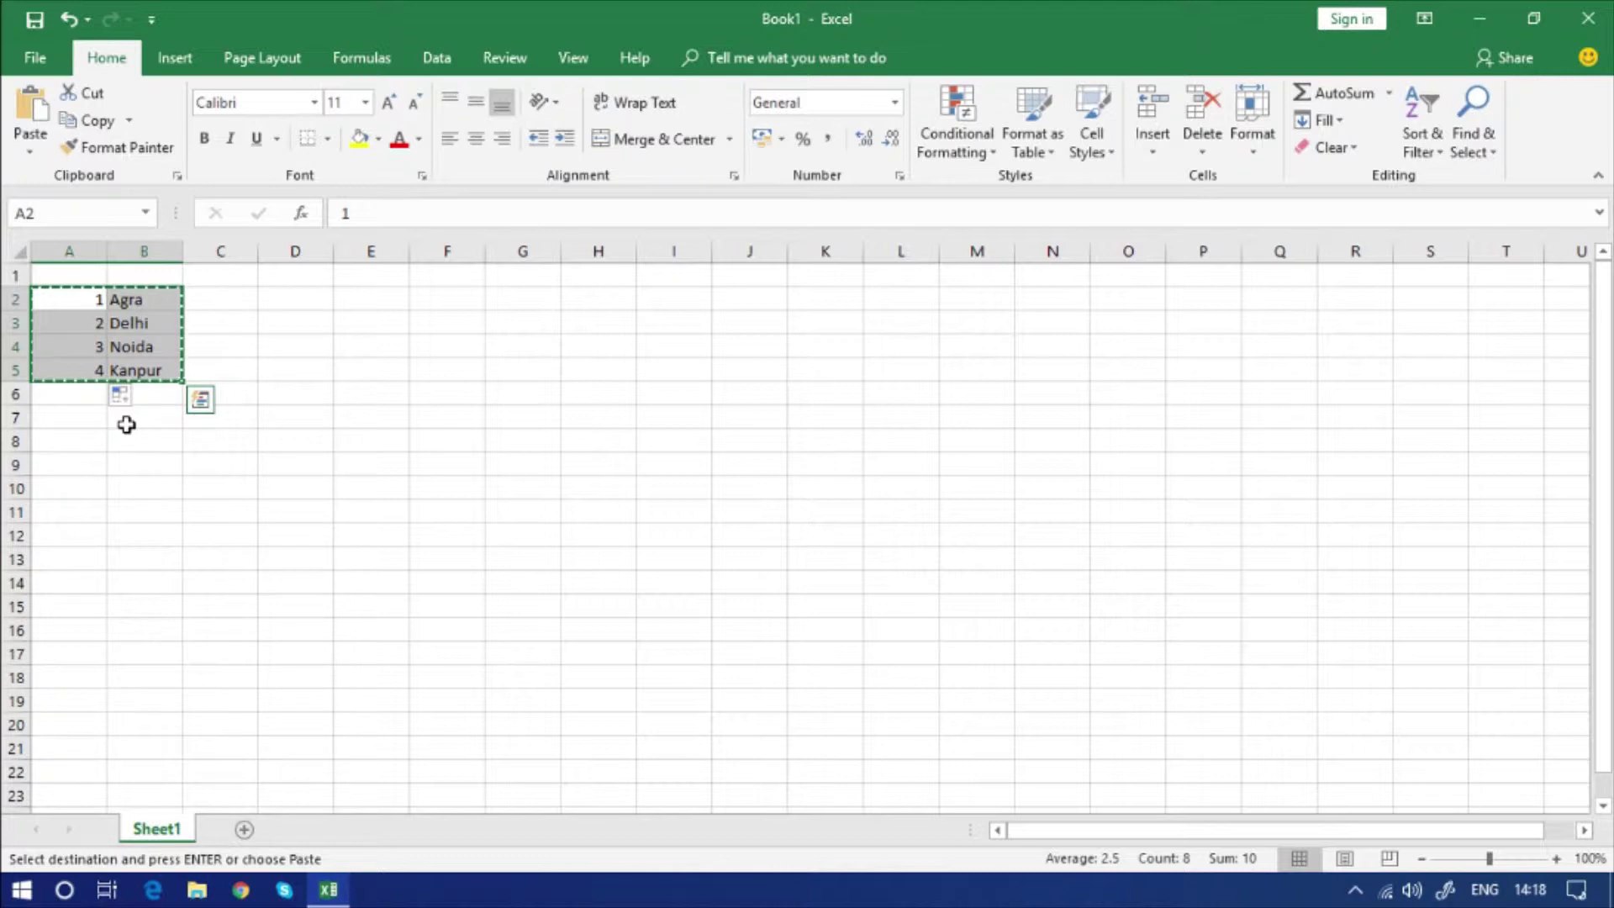
click(294, 300)
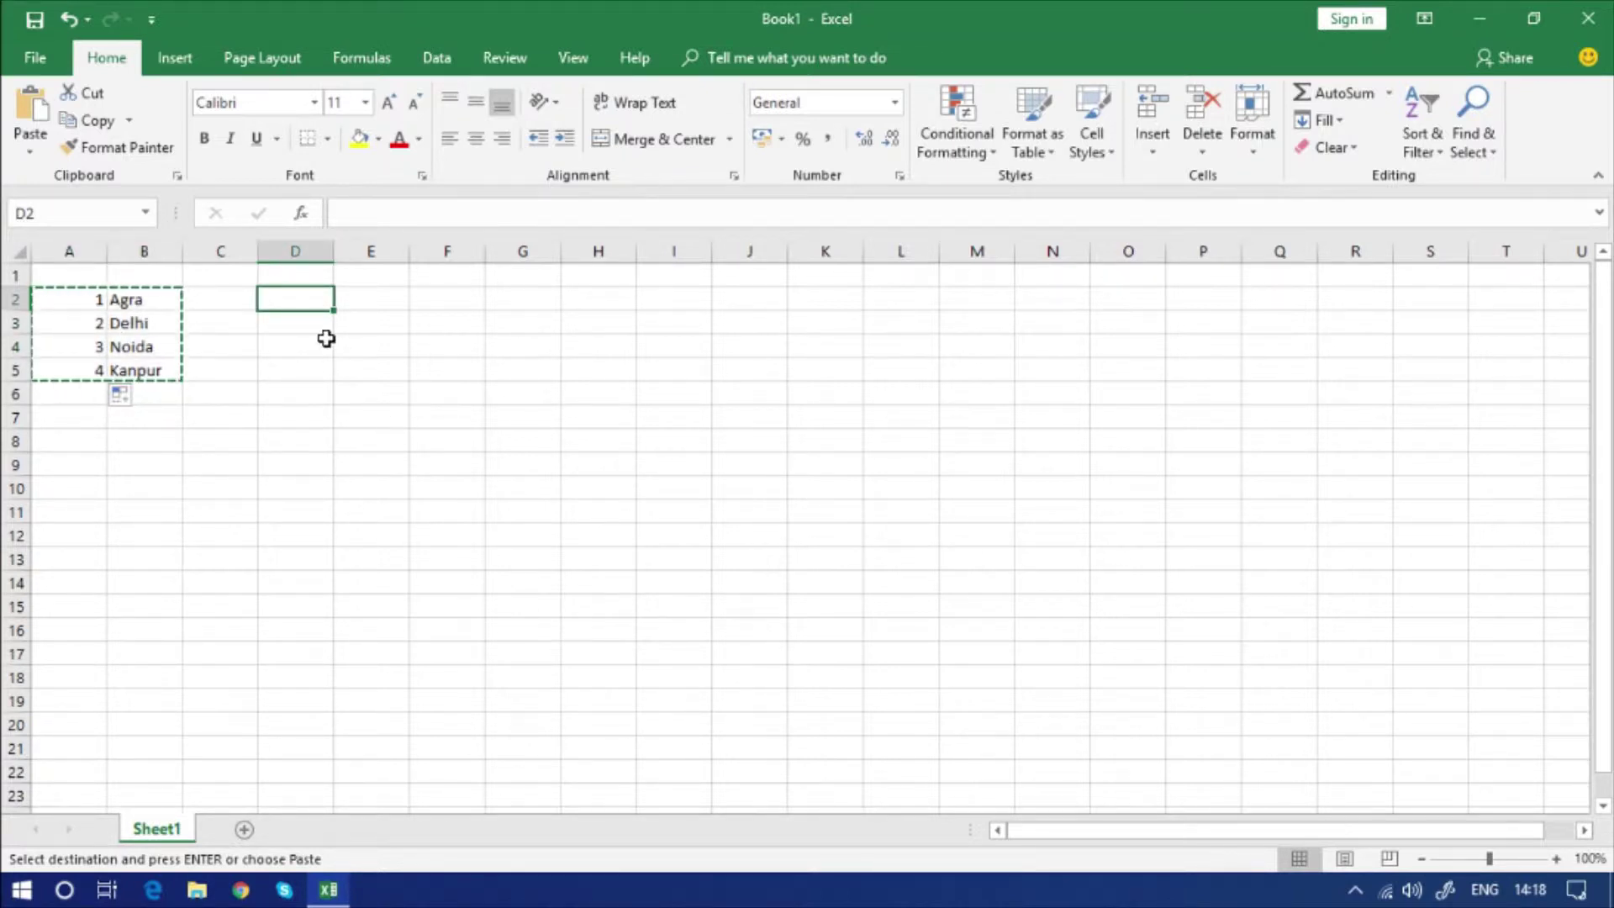
click(34, 113)
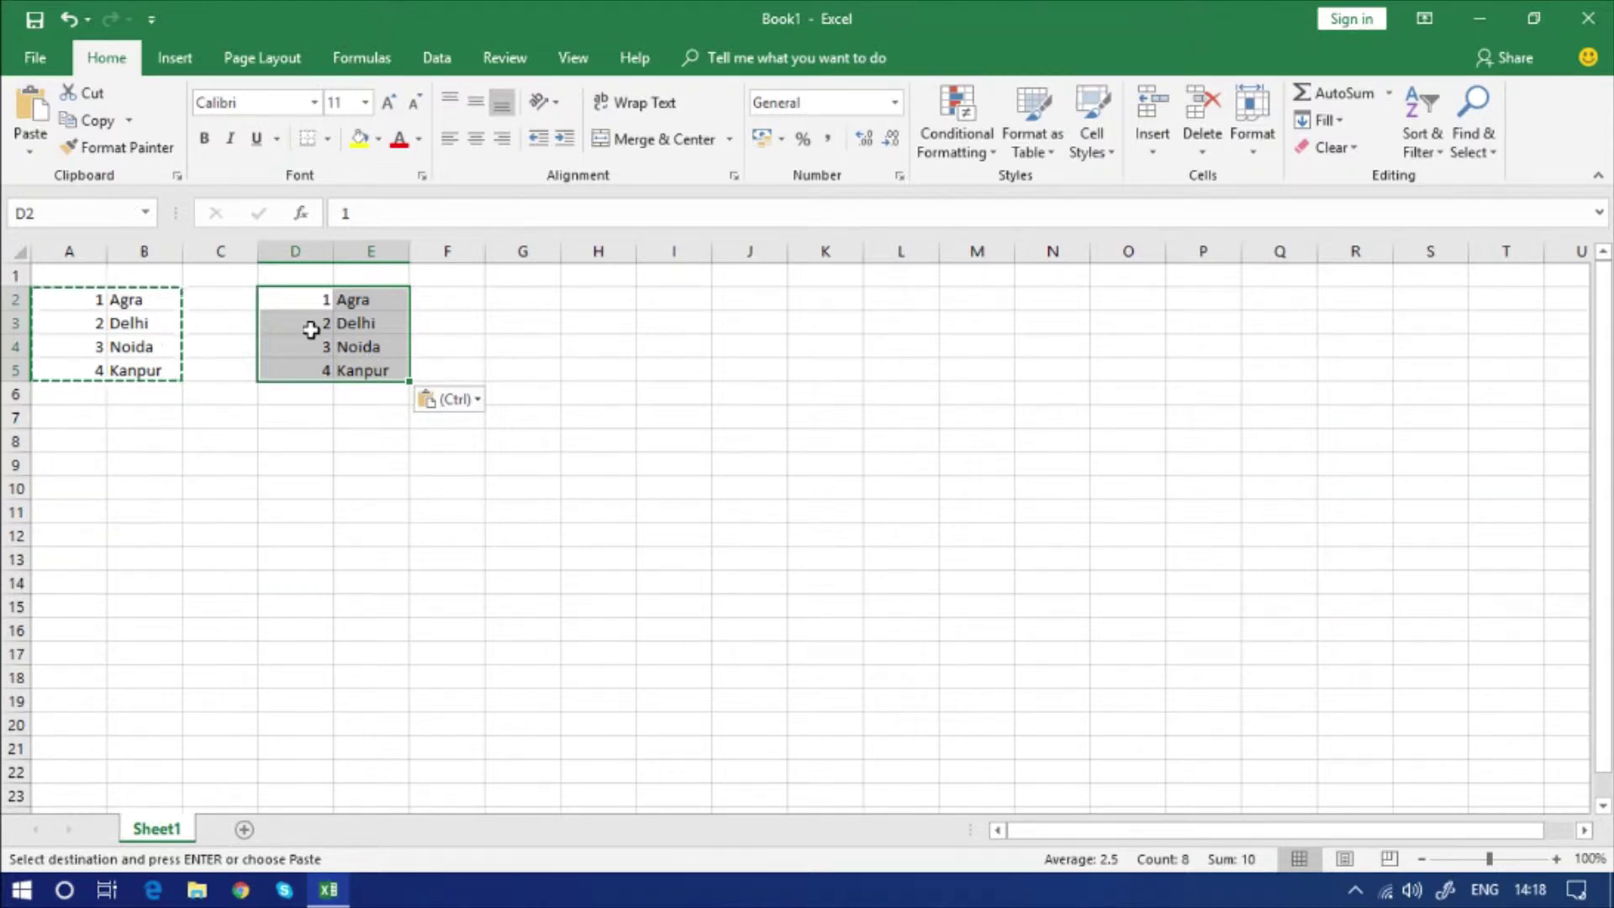
Step: Paste two more copies of the city list, one starting at C8 and another at A8
click(228, 442)
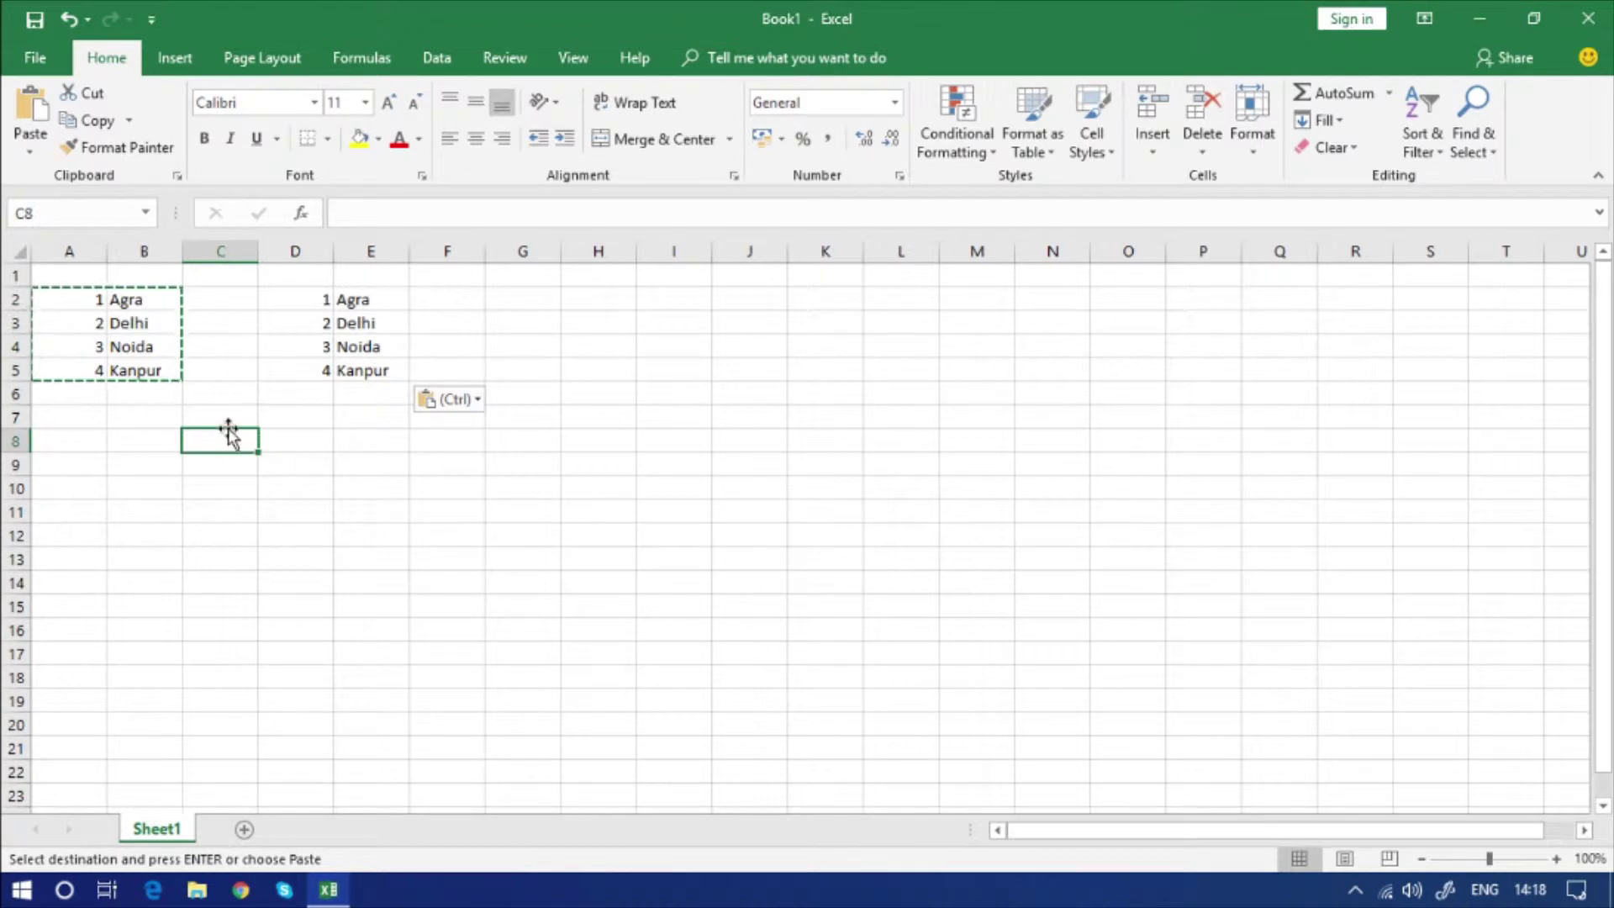
click(32, 122)
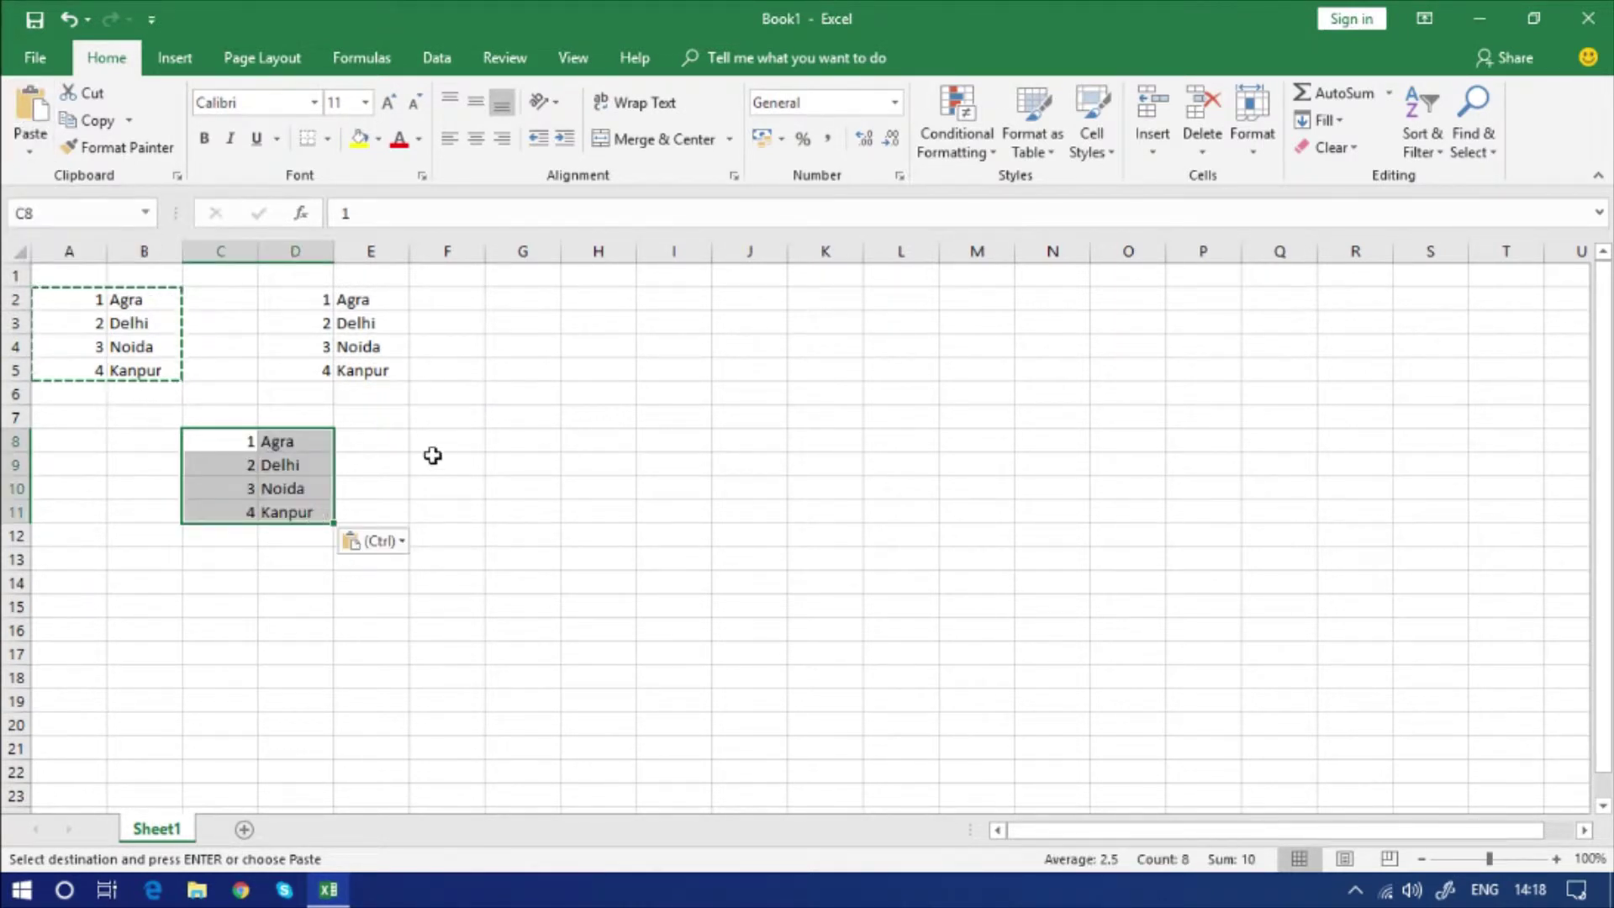
click(432, 454)
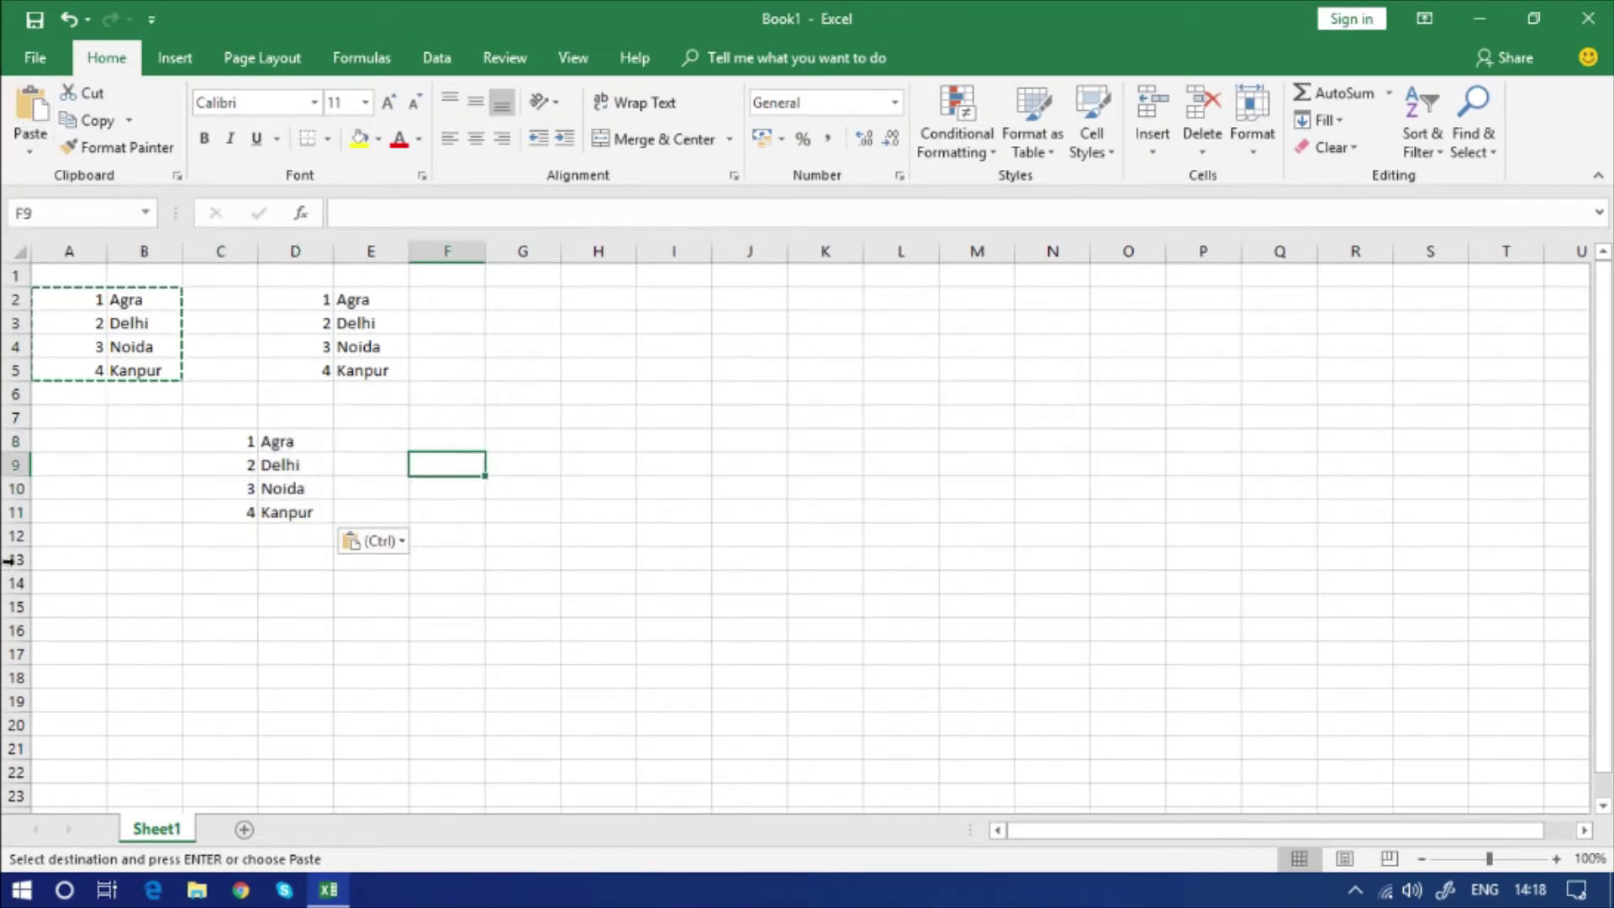
click(76, 444)
click(34, 113)
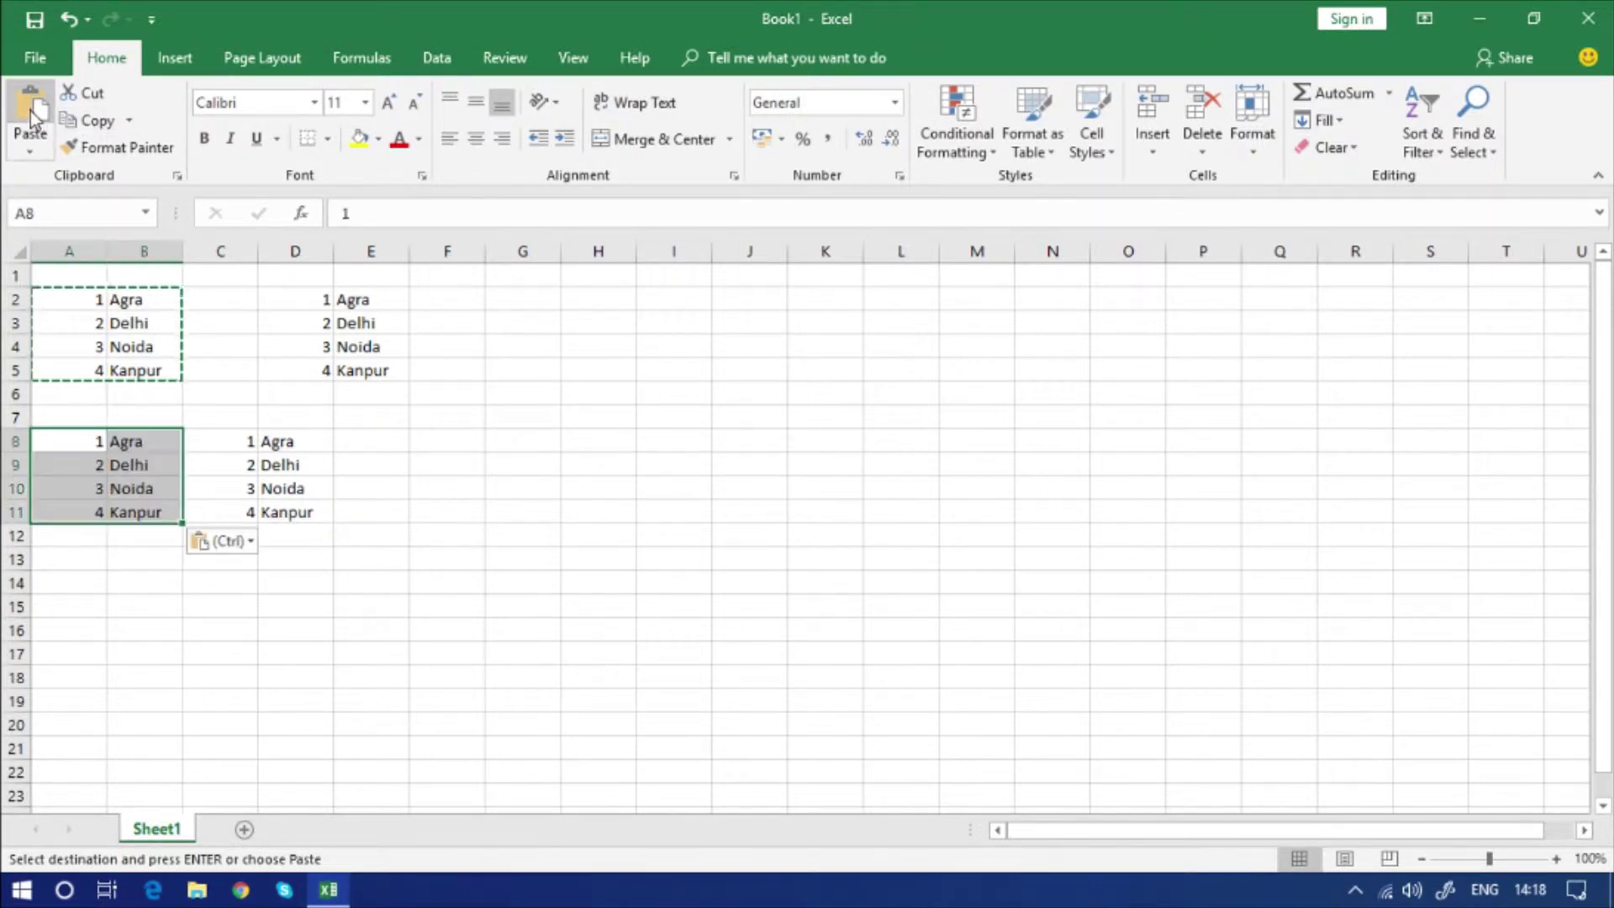
click(375, 504)
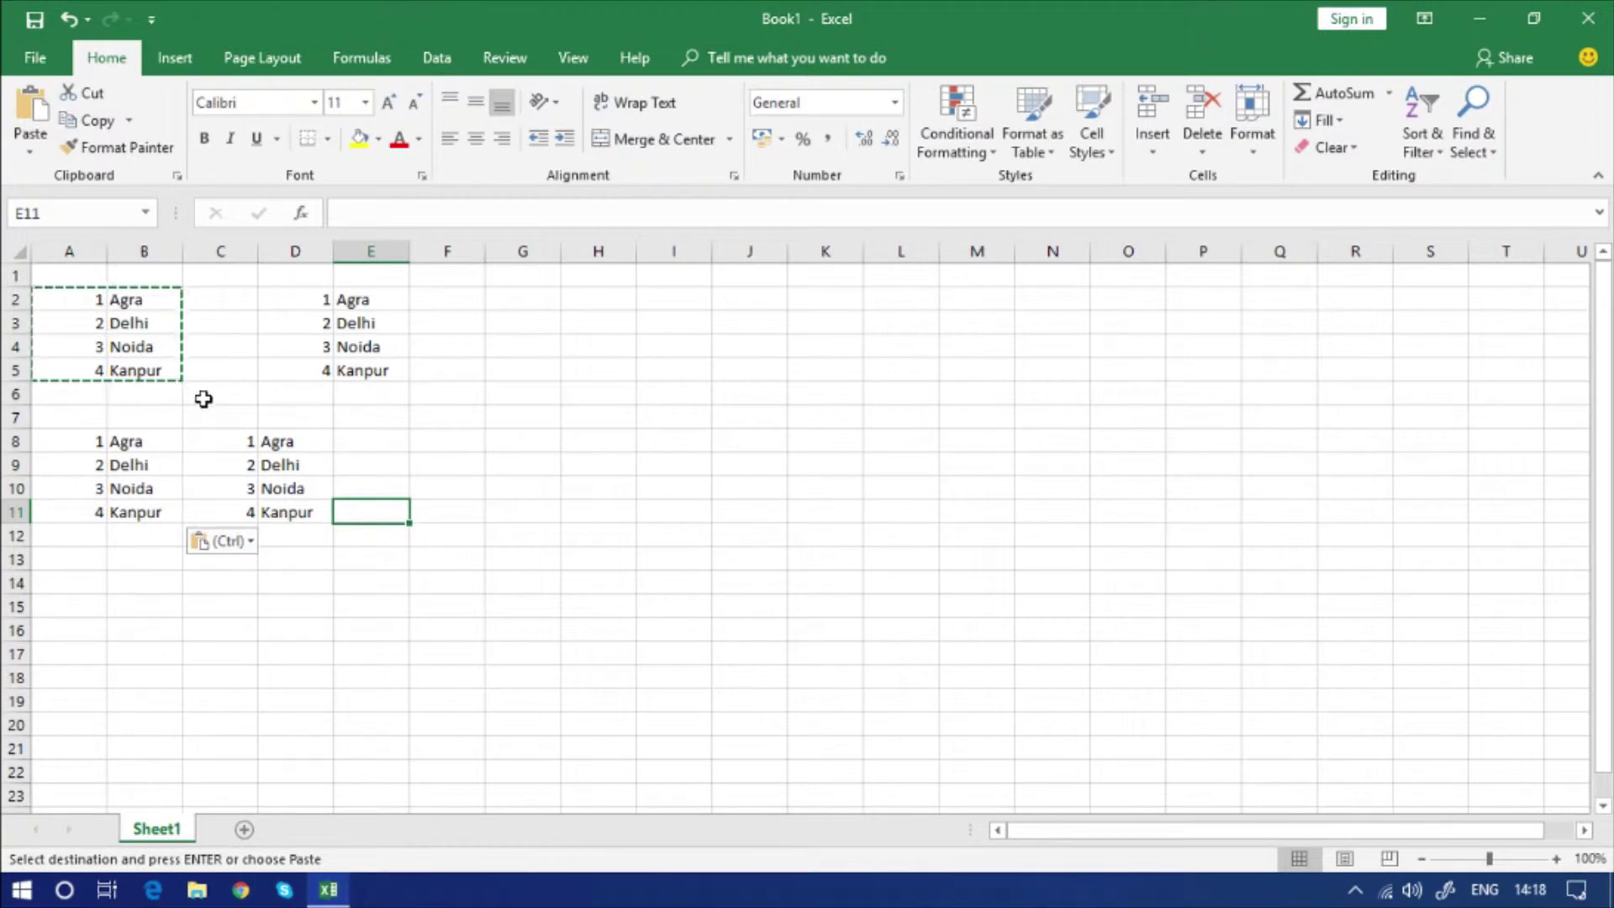
drag(237, 443, 280, 513)
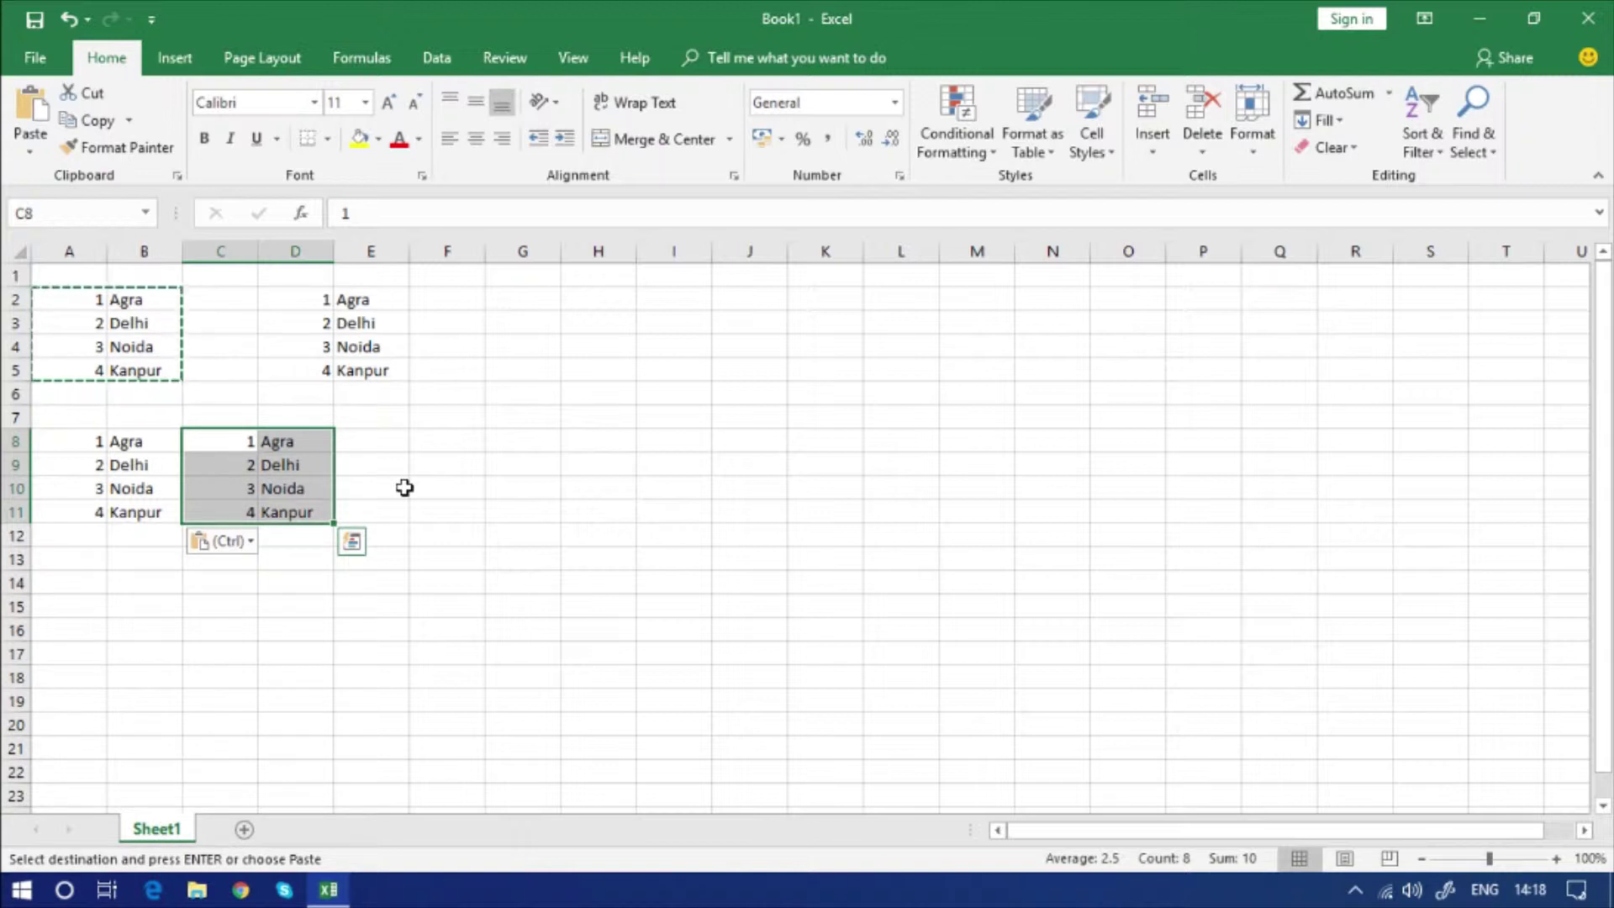
click(531, 579)
click(312, 493)
click(310, 533)
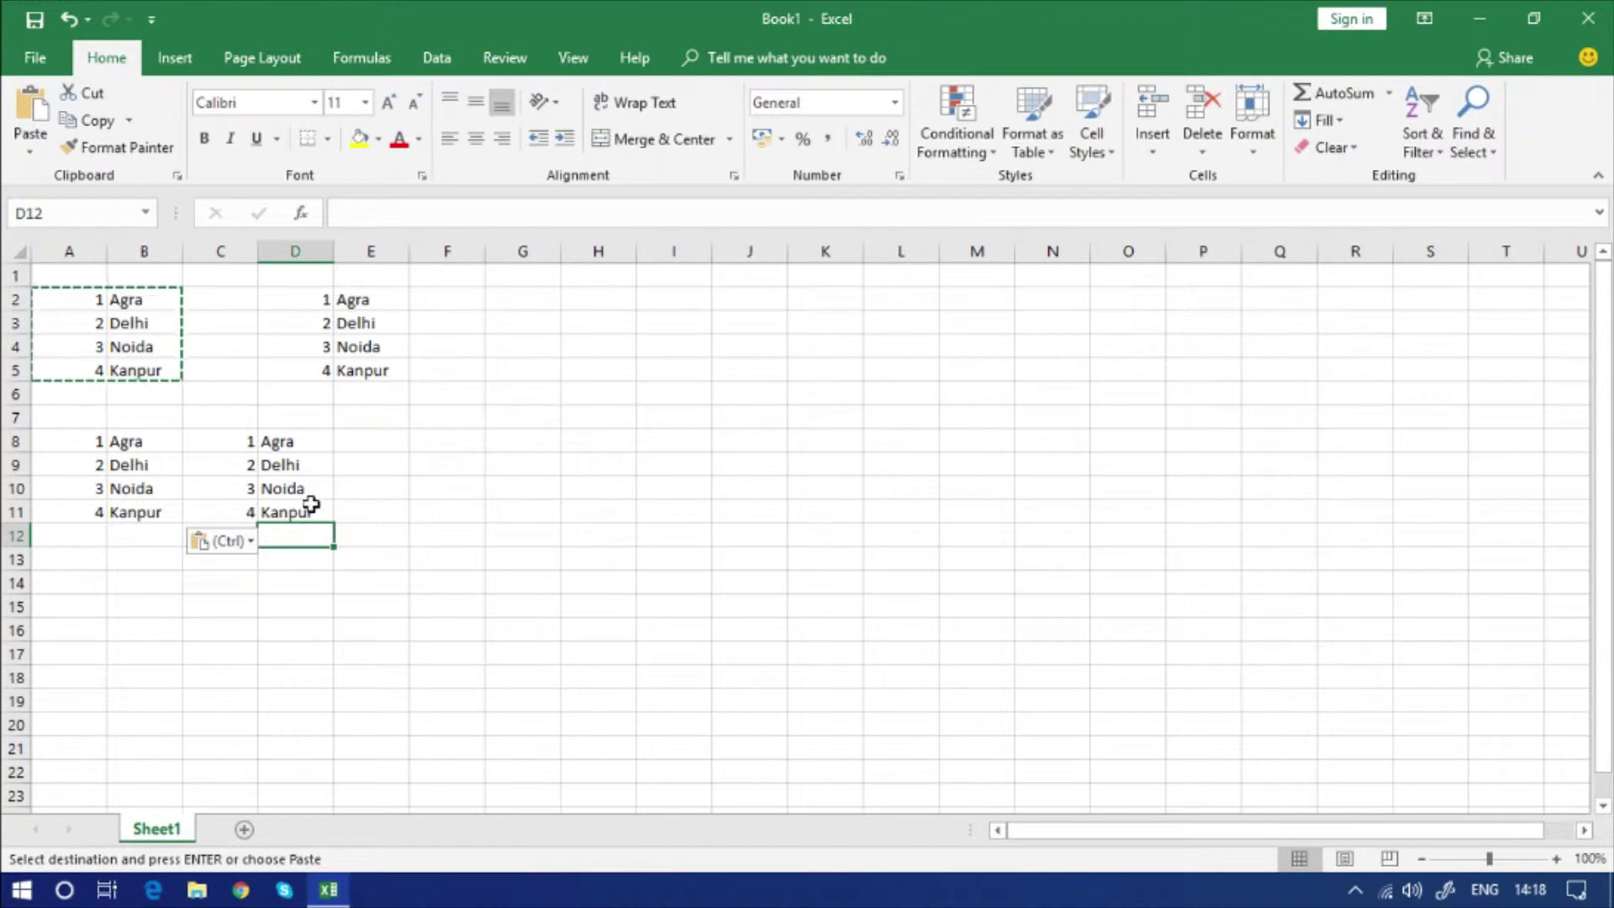
drag(231, 448, 290, 509)
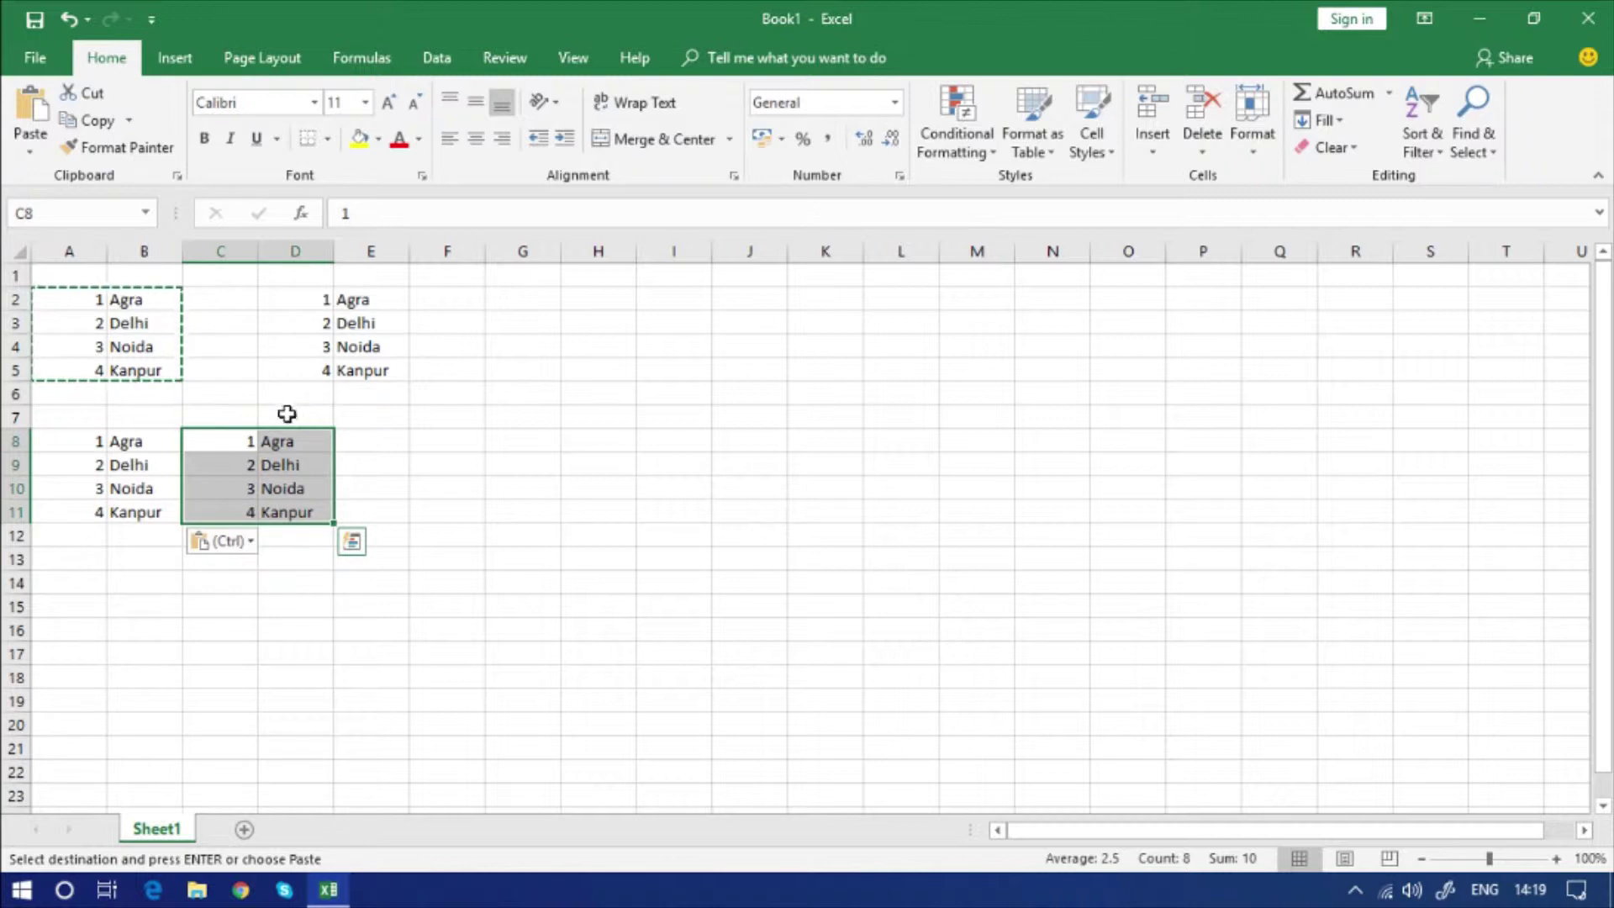
Step: Cut the city list in D2:E5 and paste it starting at cell C15
drag(289, 300, 361, 371)
key(super+c)
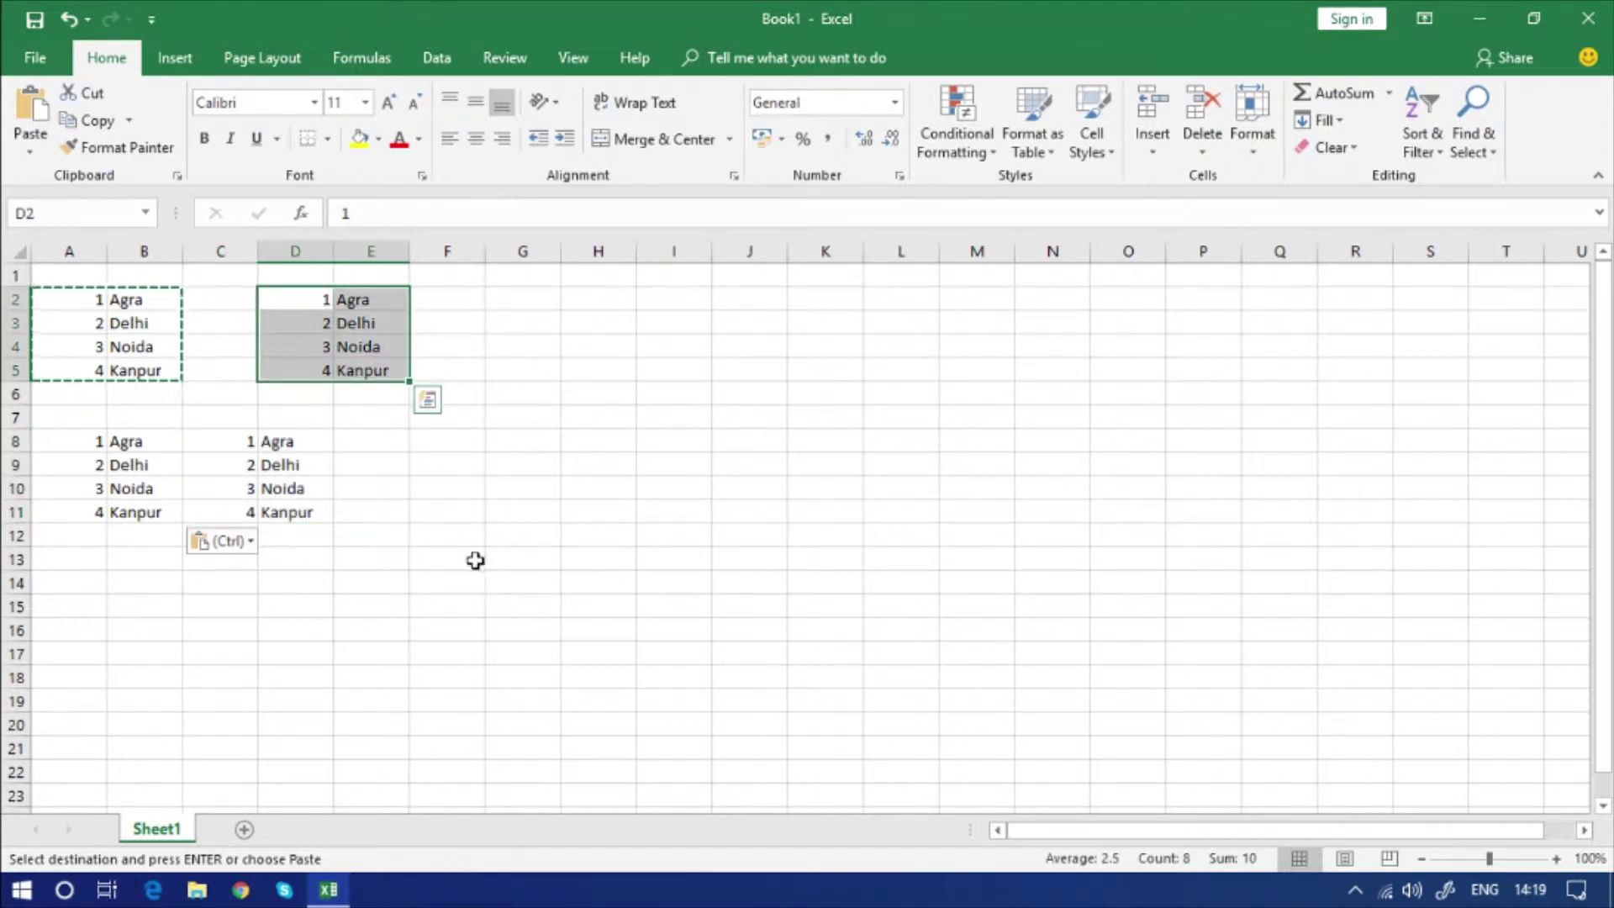
click(94, 98)
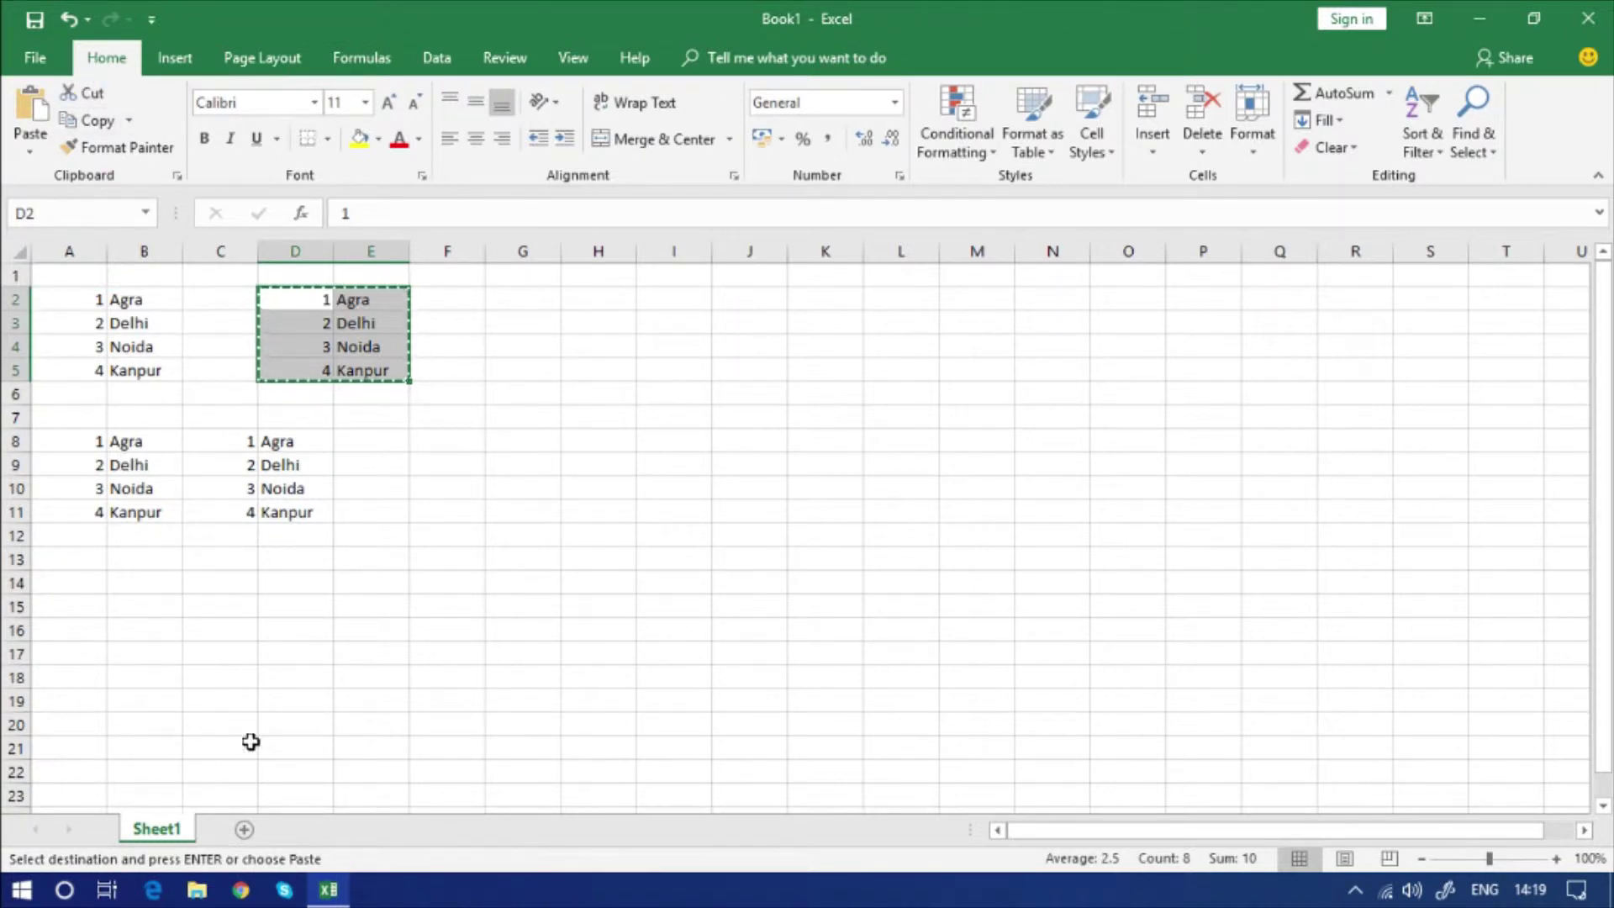
click(240, 604)
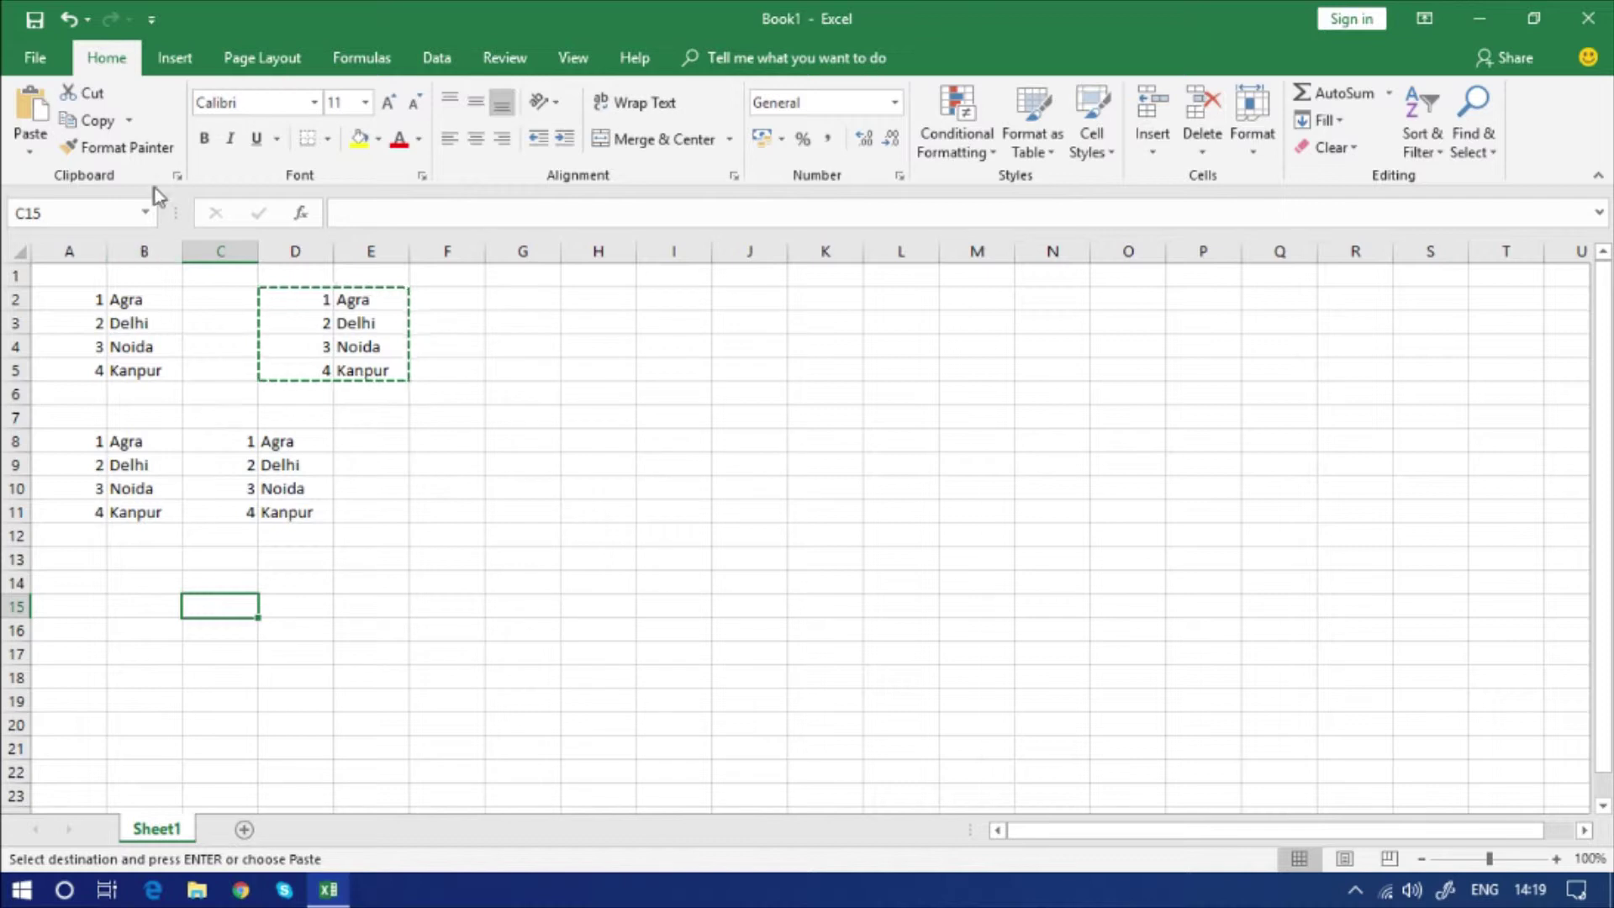
click(30, 108)
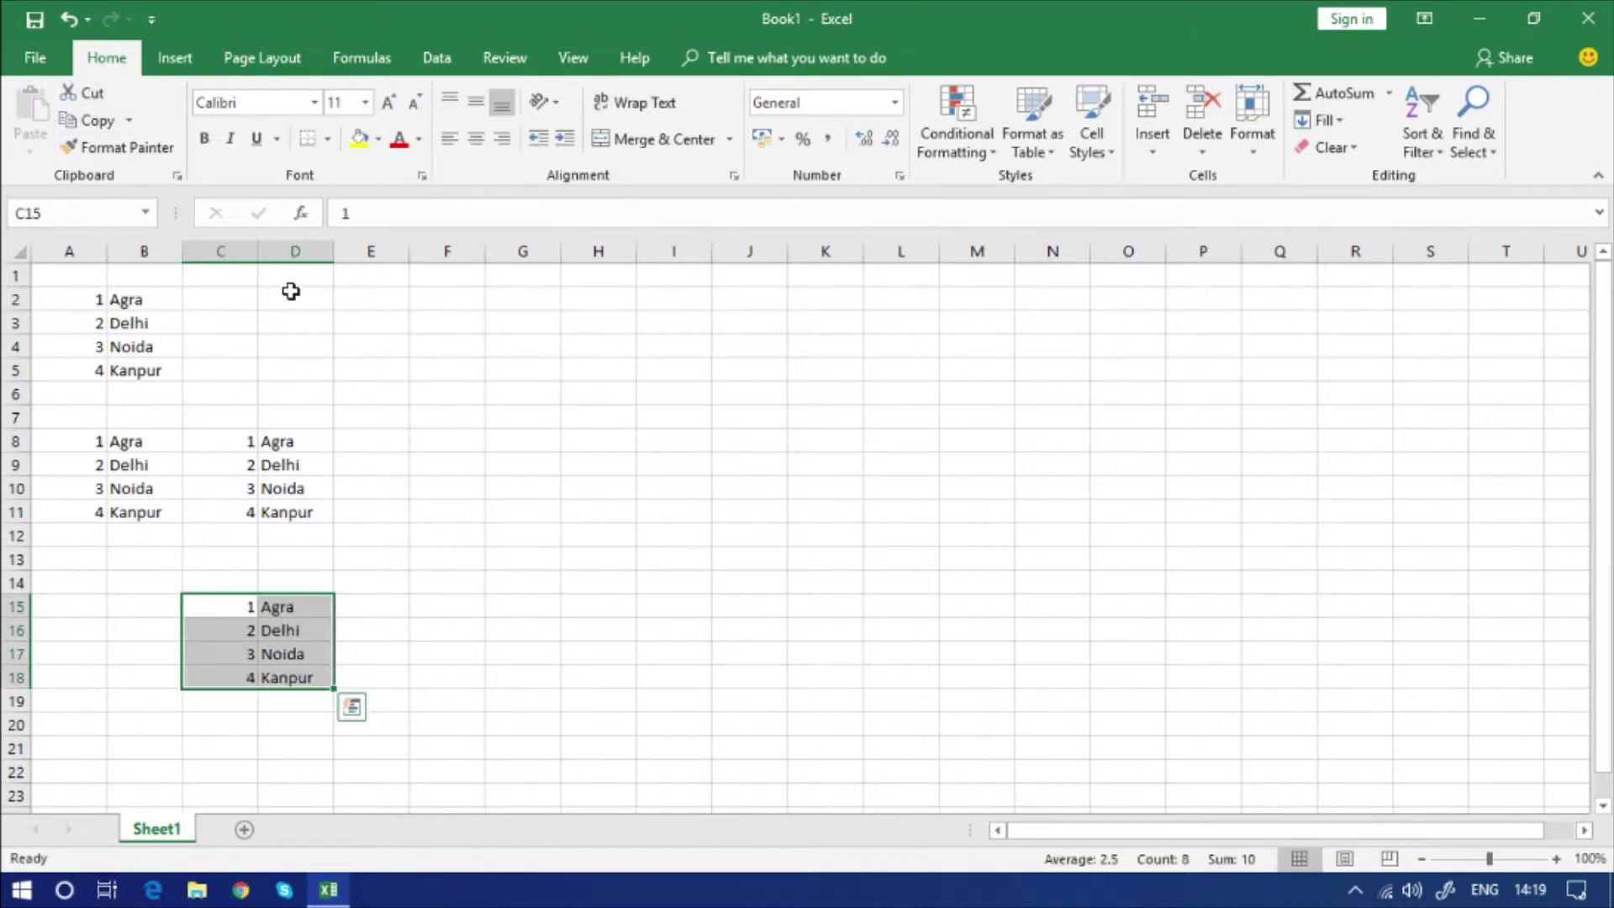
drag(291, 290, 368, 348)
drag(227, 620, 288, 671)
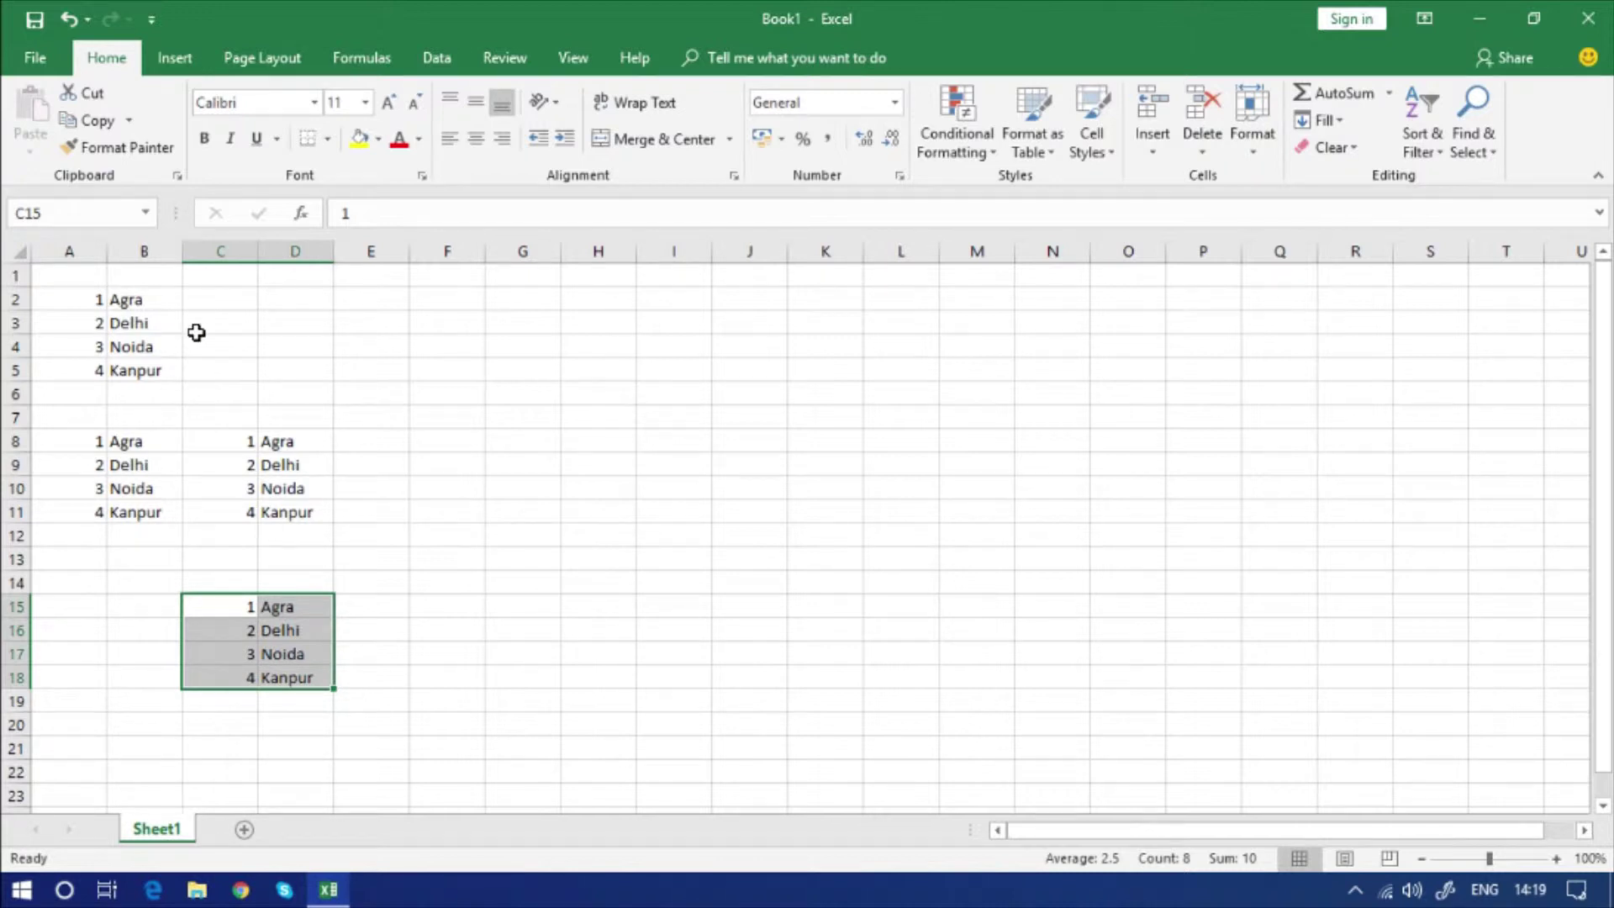
drag(202, 439, 288, 514)
drag(79, 298, 150, 370)
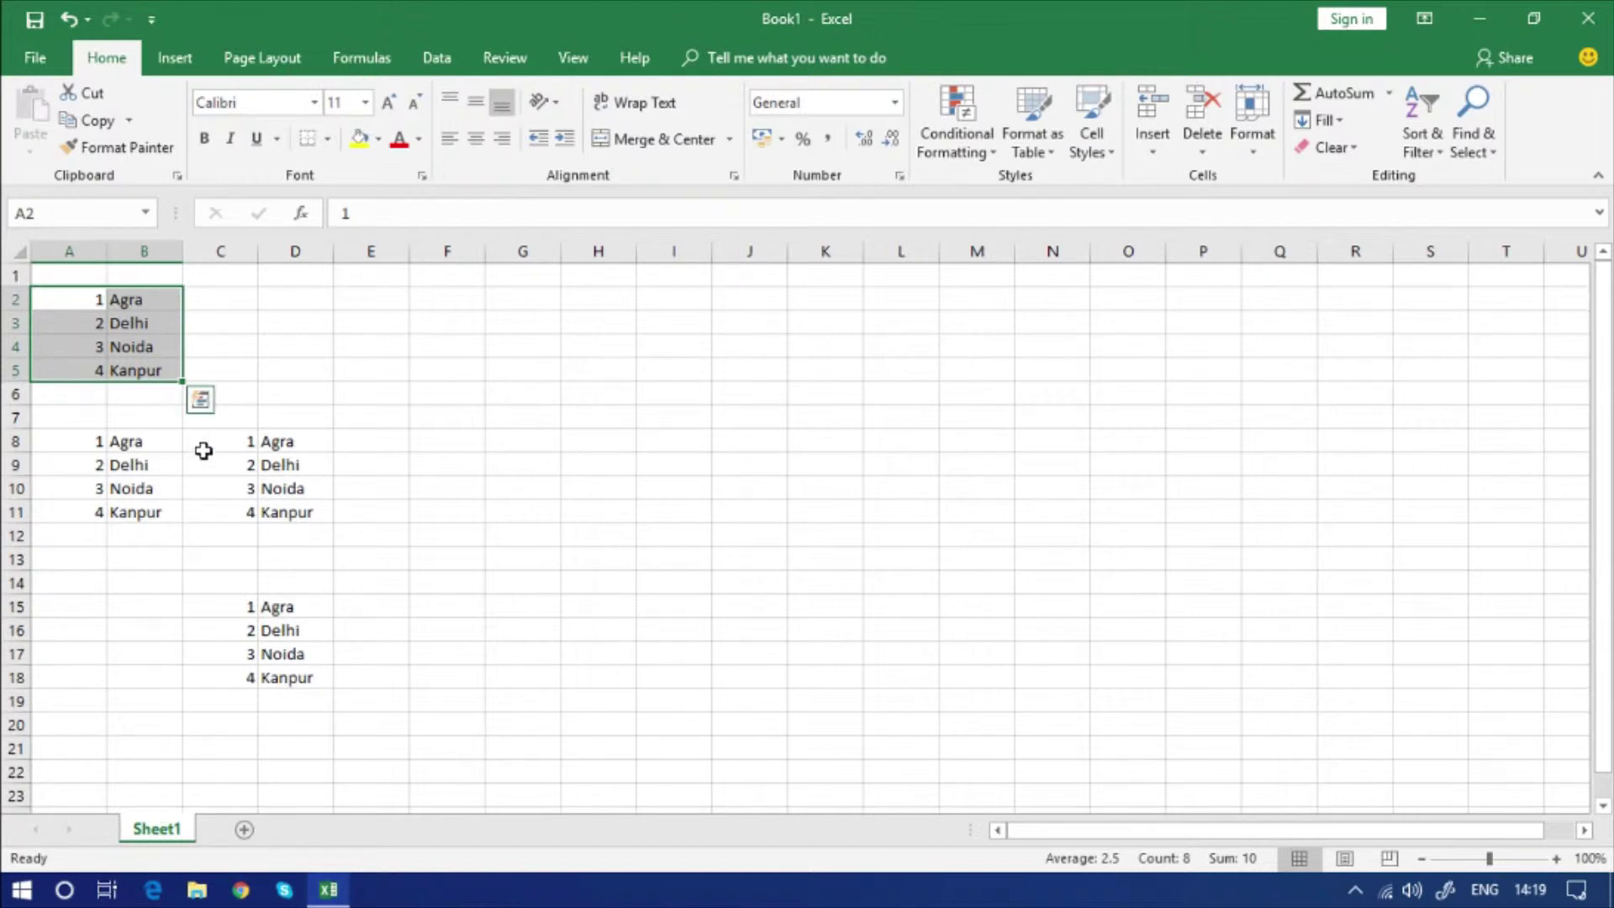
click(272, 445)
drag(85, 303, 139, 367)
key(ctrl+q)
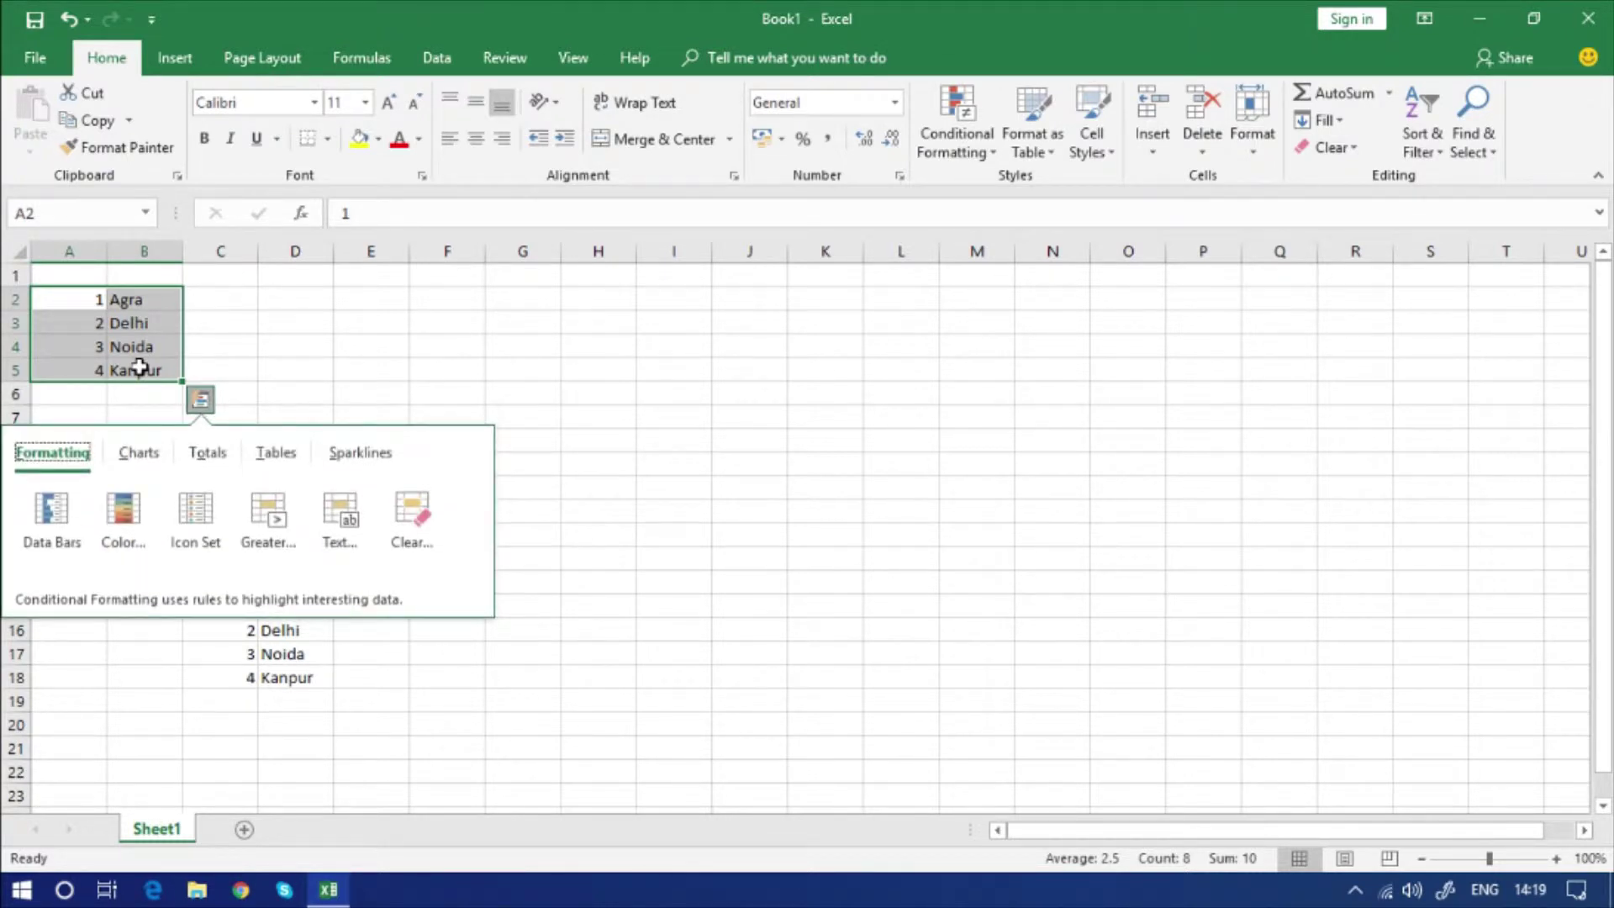
click(139, 367)
click(190, 376)
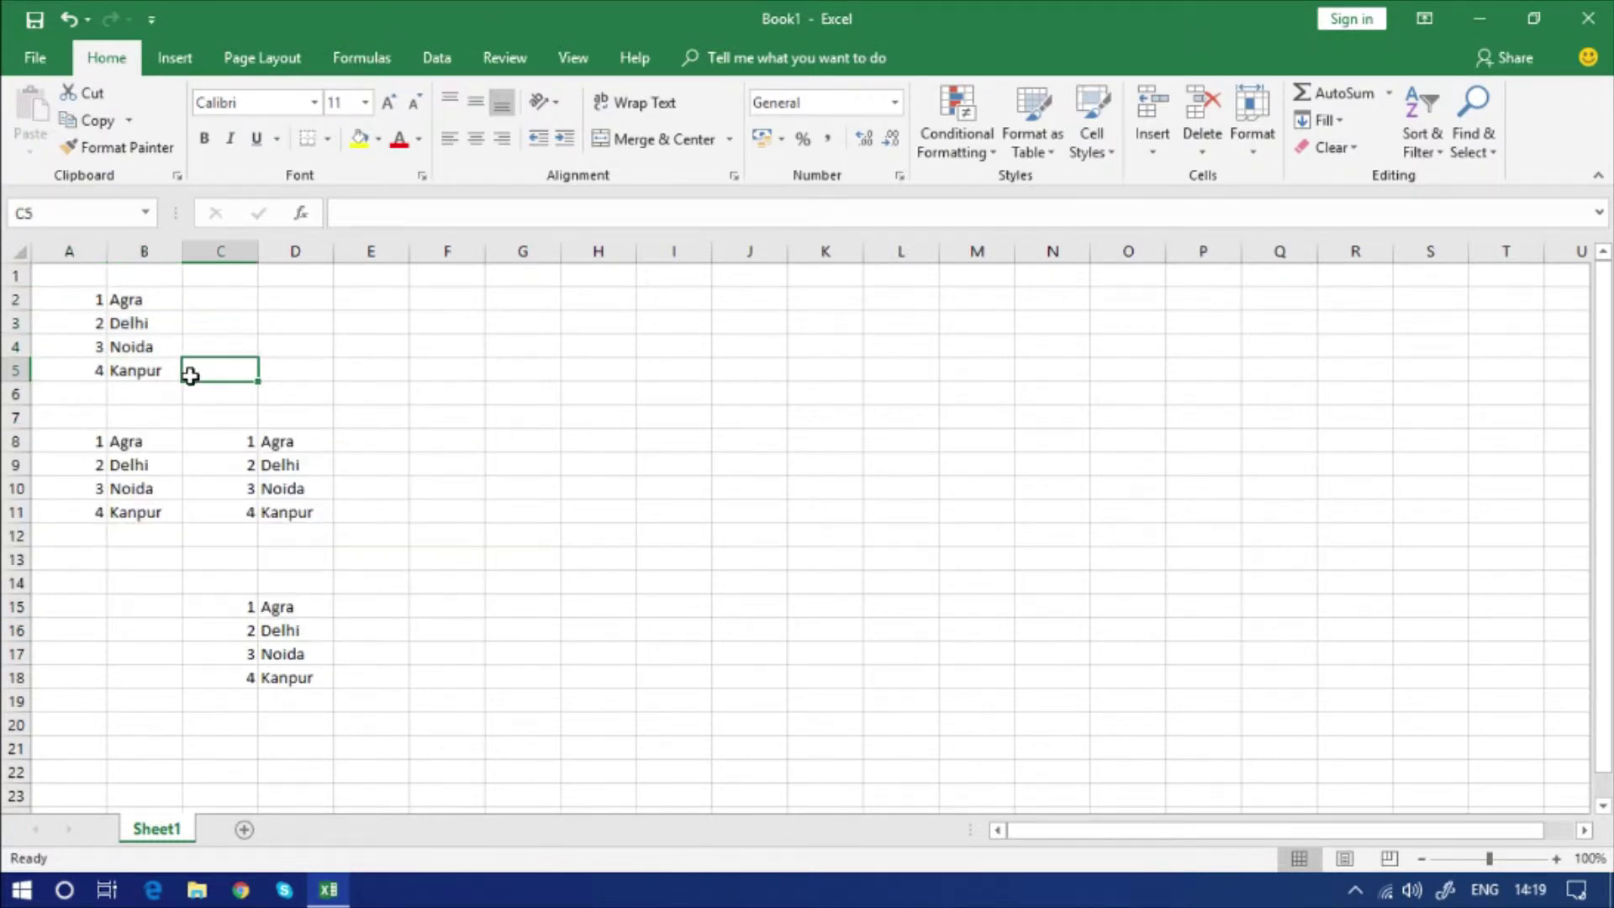
Step: Copy the numbered city list in A2:B5 and paste it starting at cell M8
drag(84, 300, 122, 363)
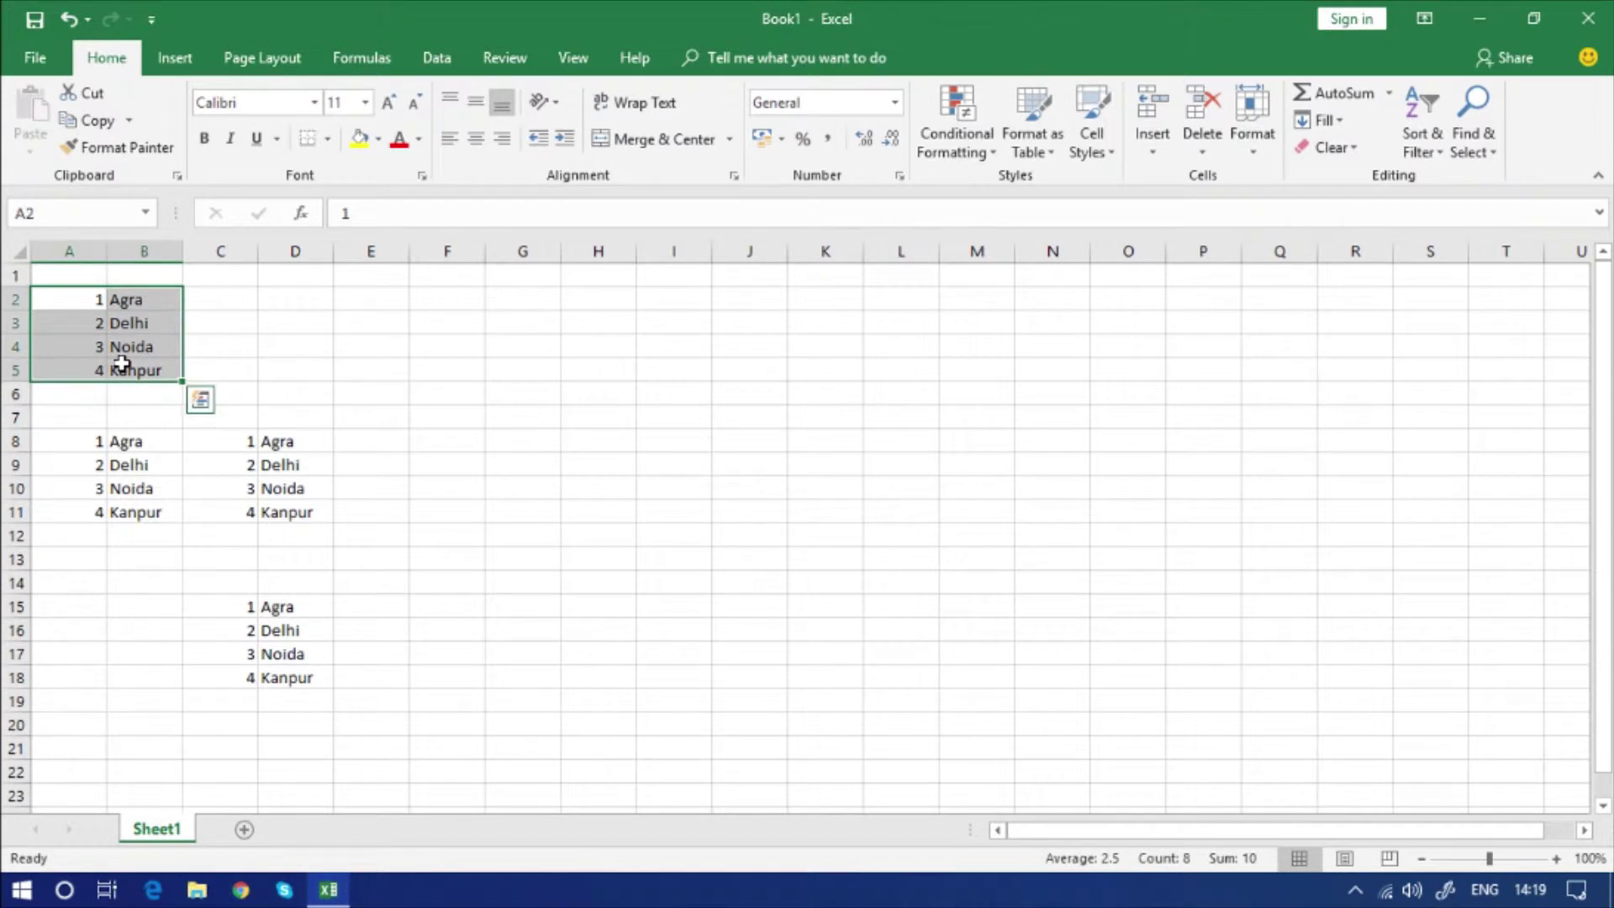
key(ctrl+c)
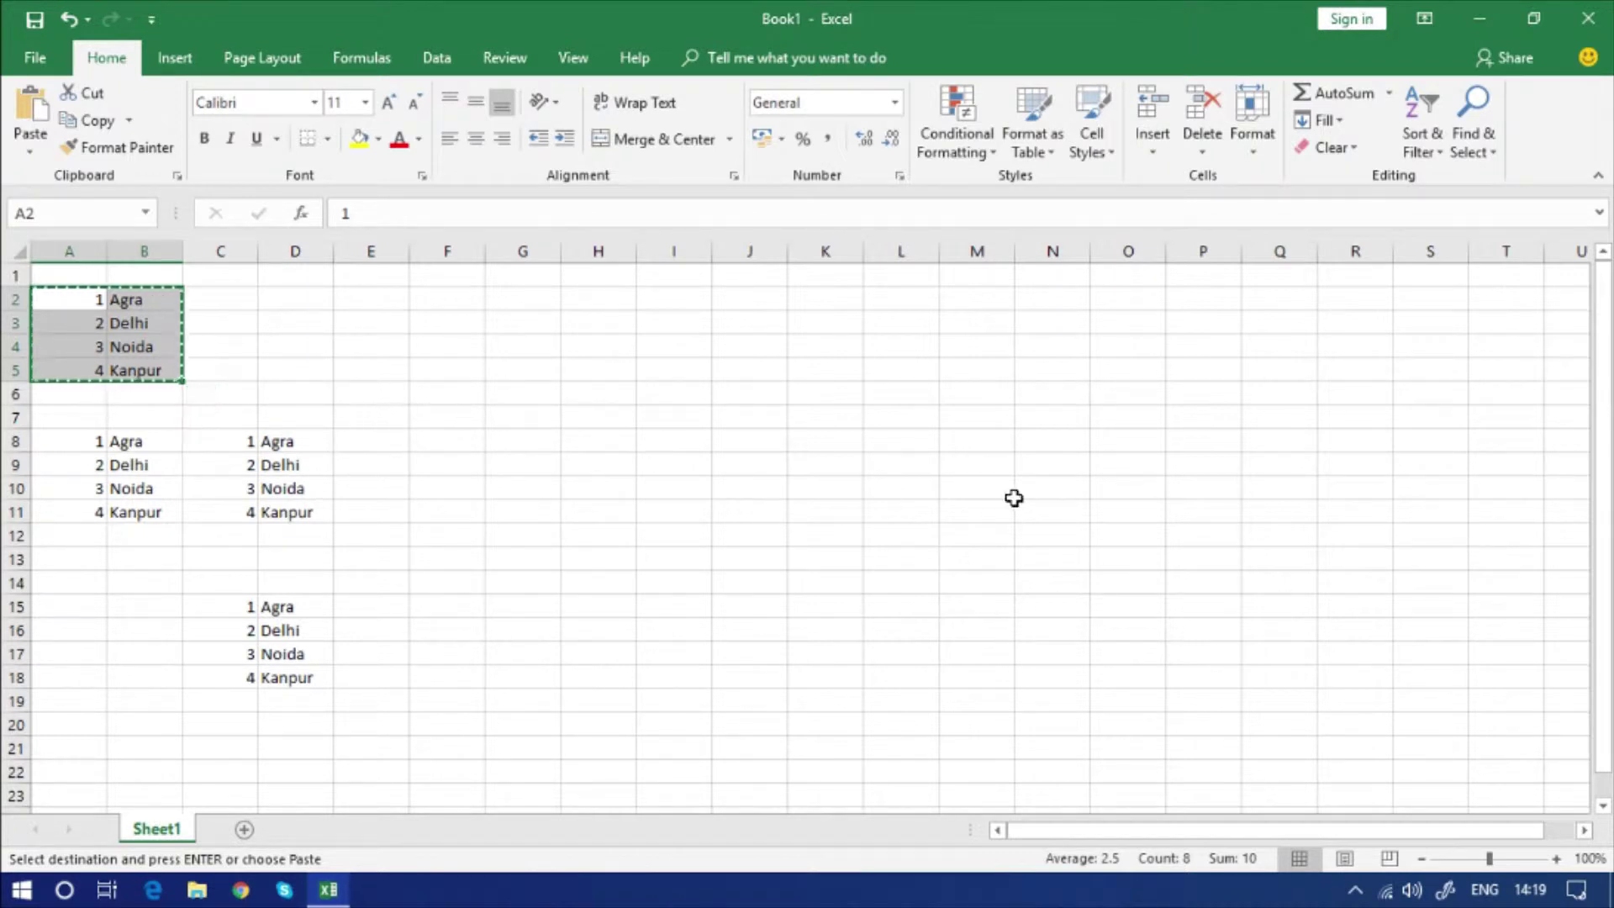
click(955, 434)
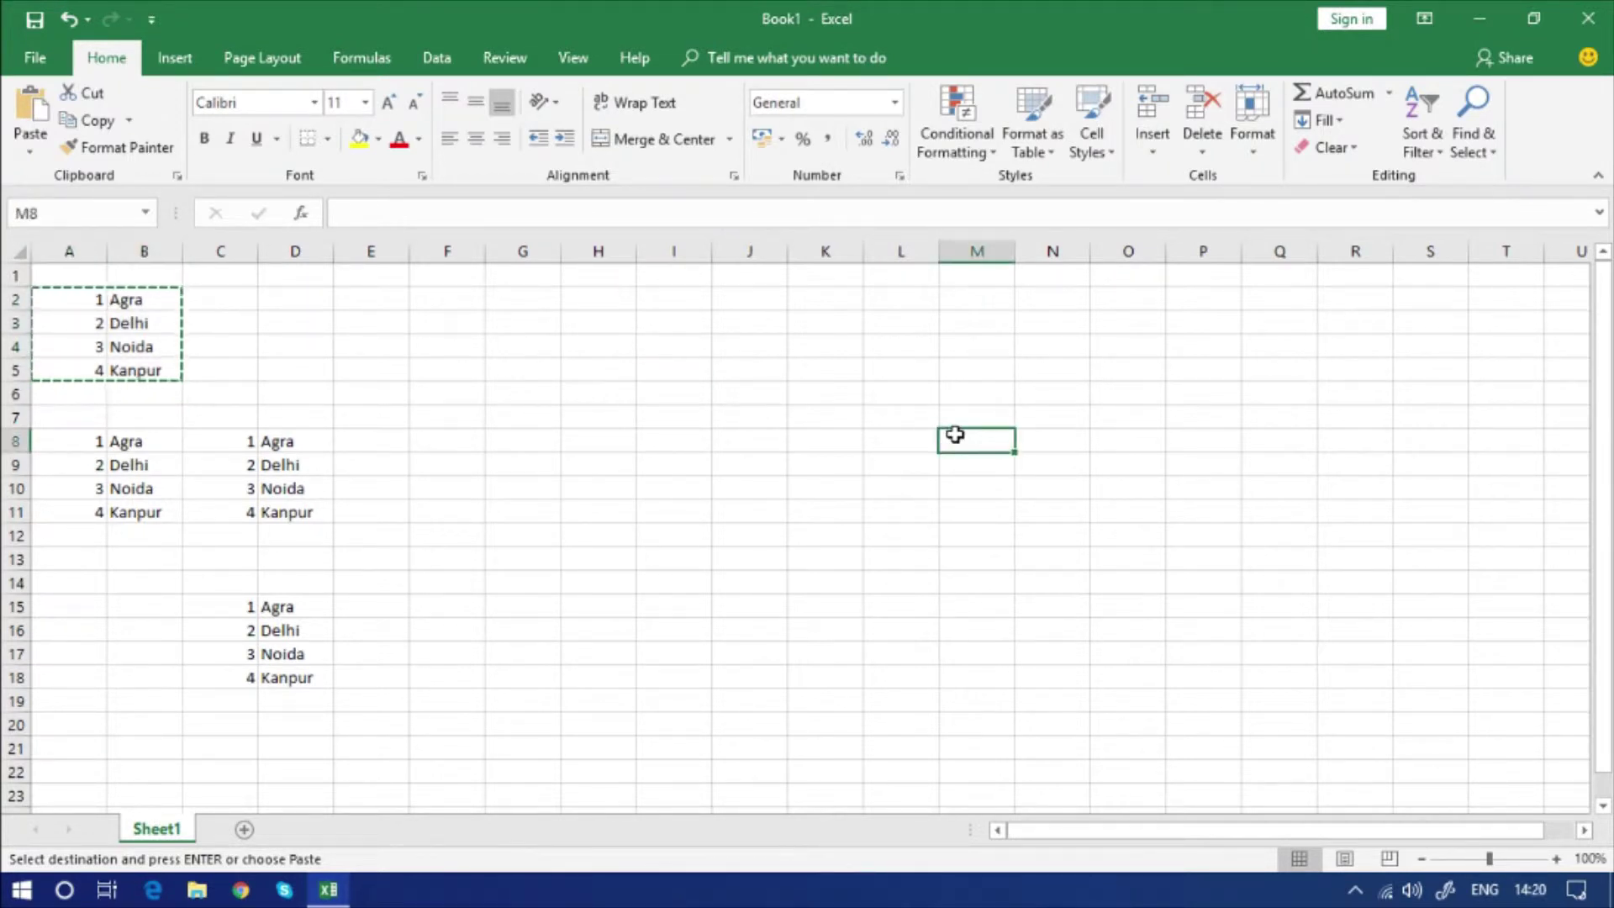
key(ctrl+v)
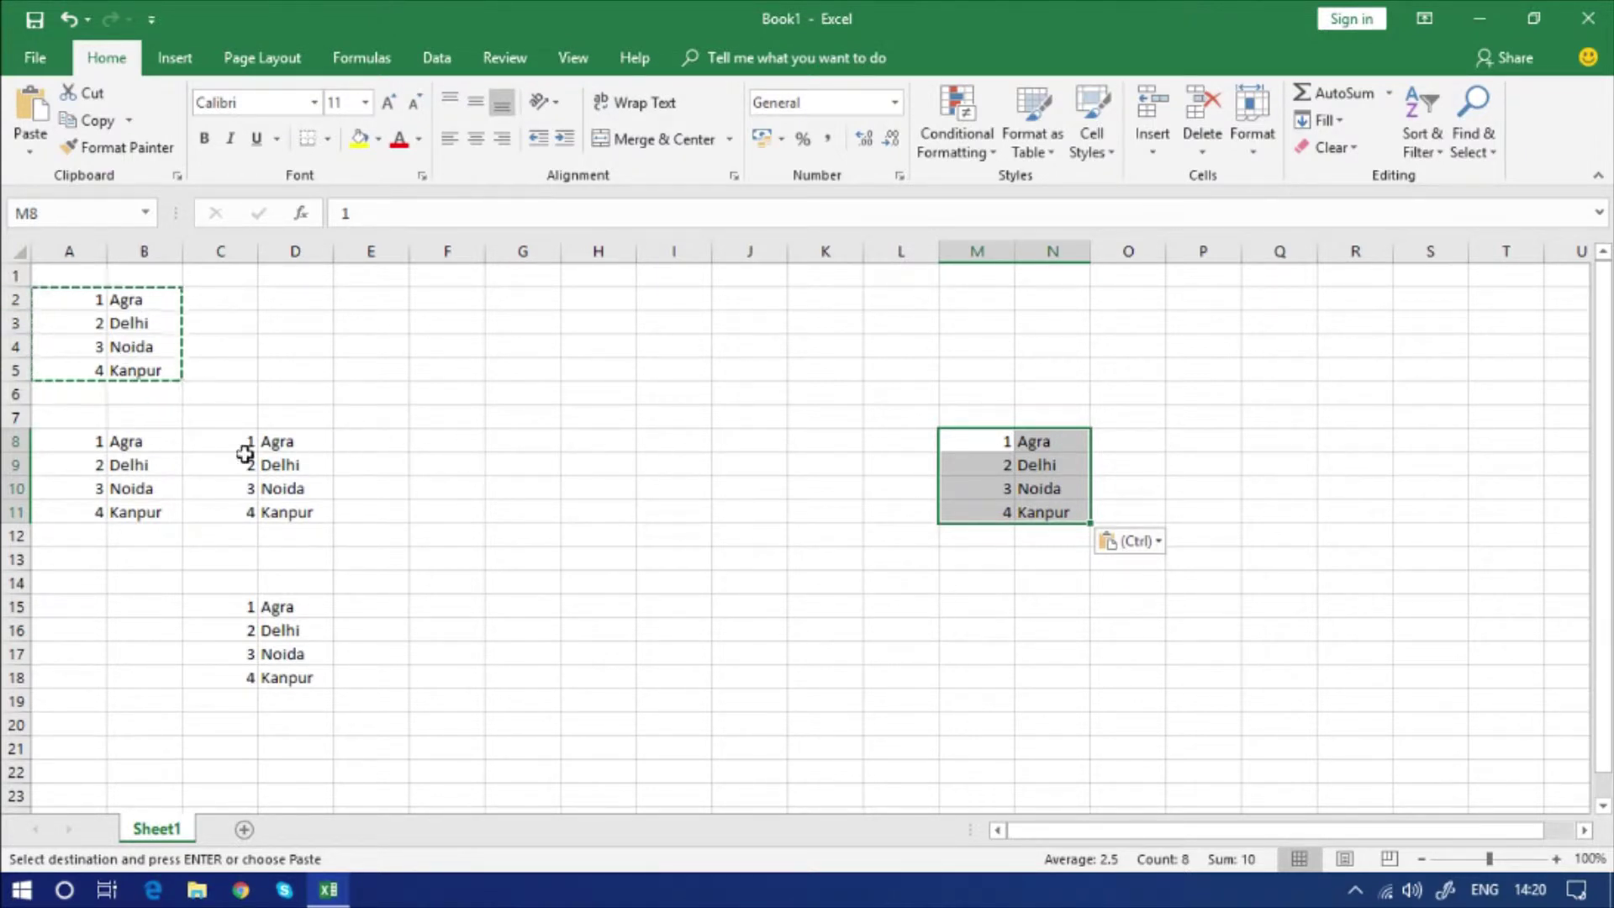
Step: Cut the two side-by-side city lists in A8:D11 and paste them starting at cell I1
drag(74, 440, 267, 516)
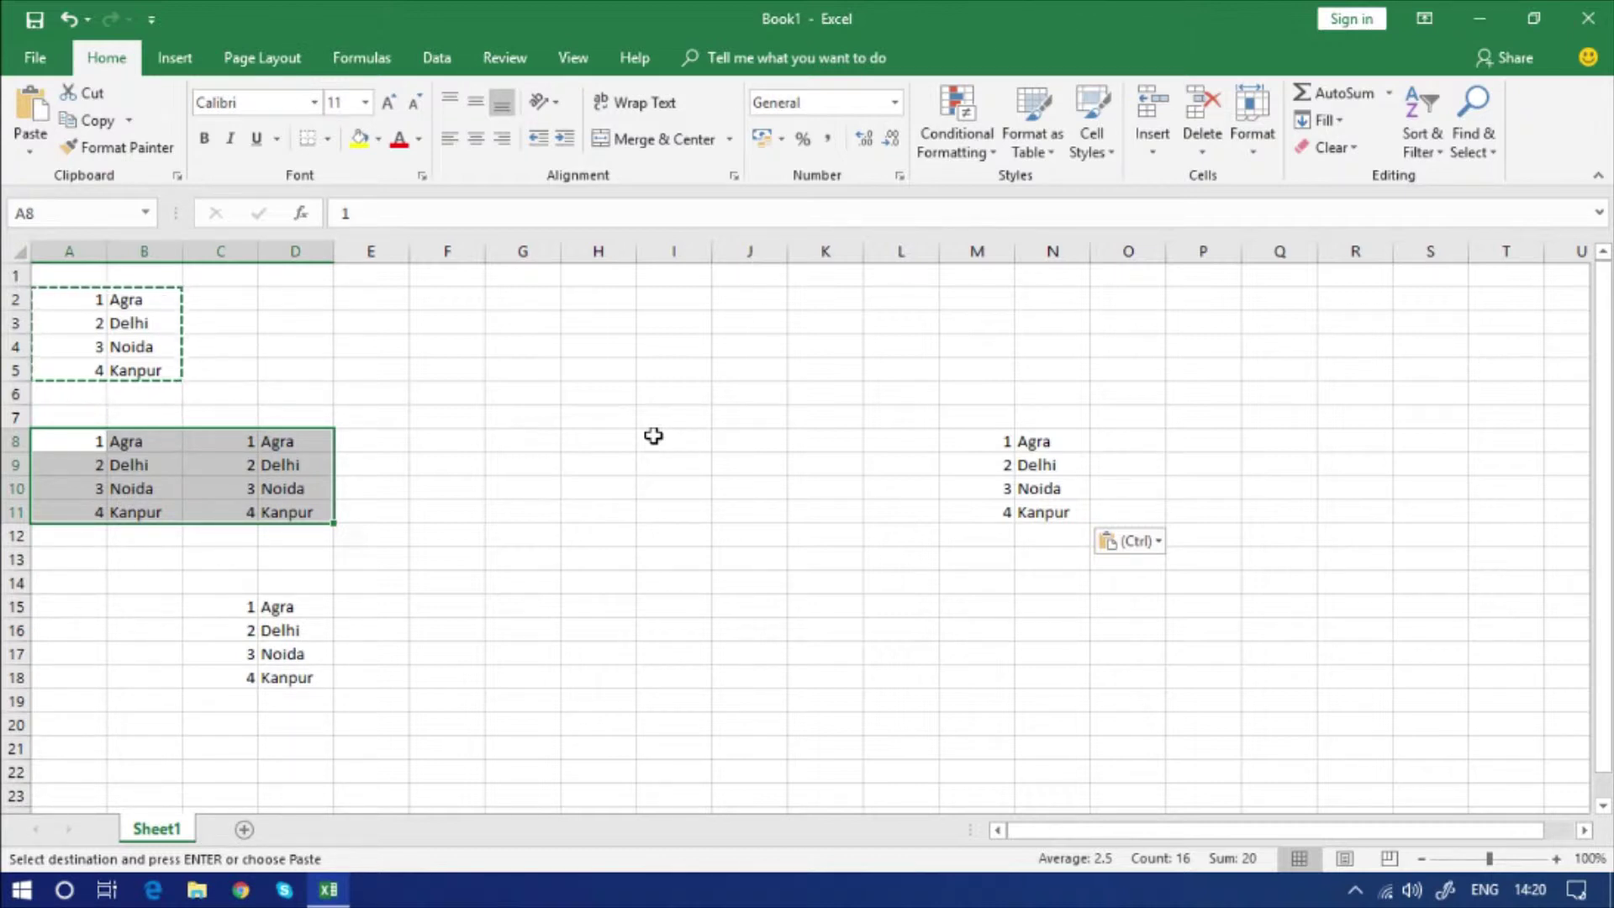
key(ctrl+c)
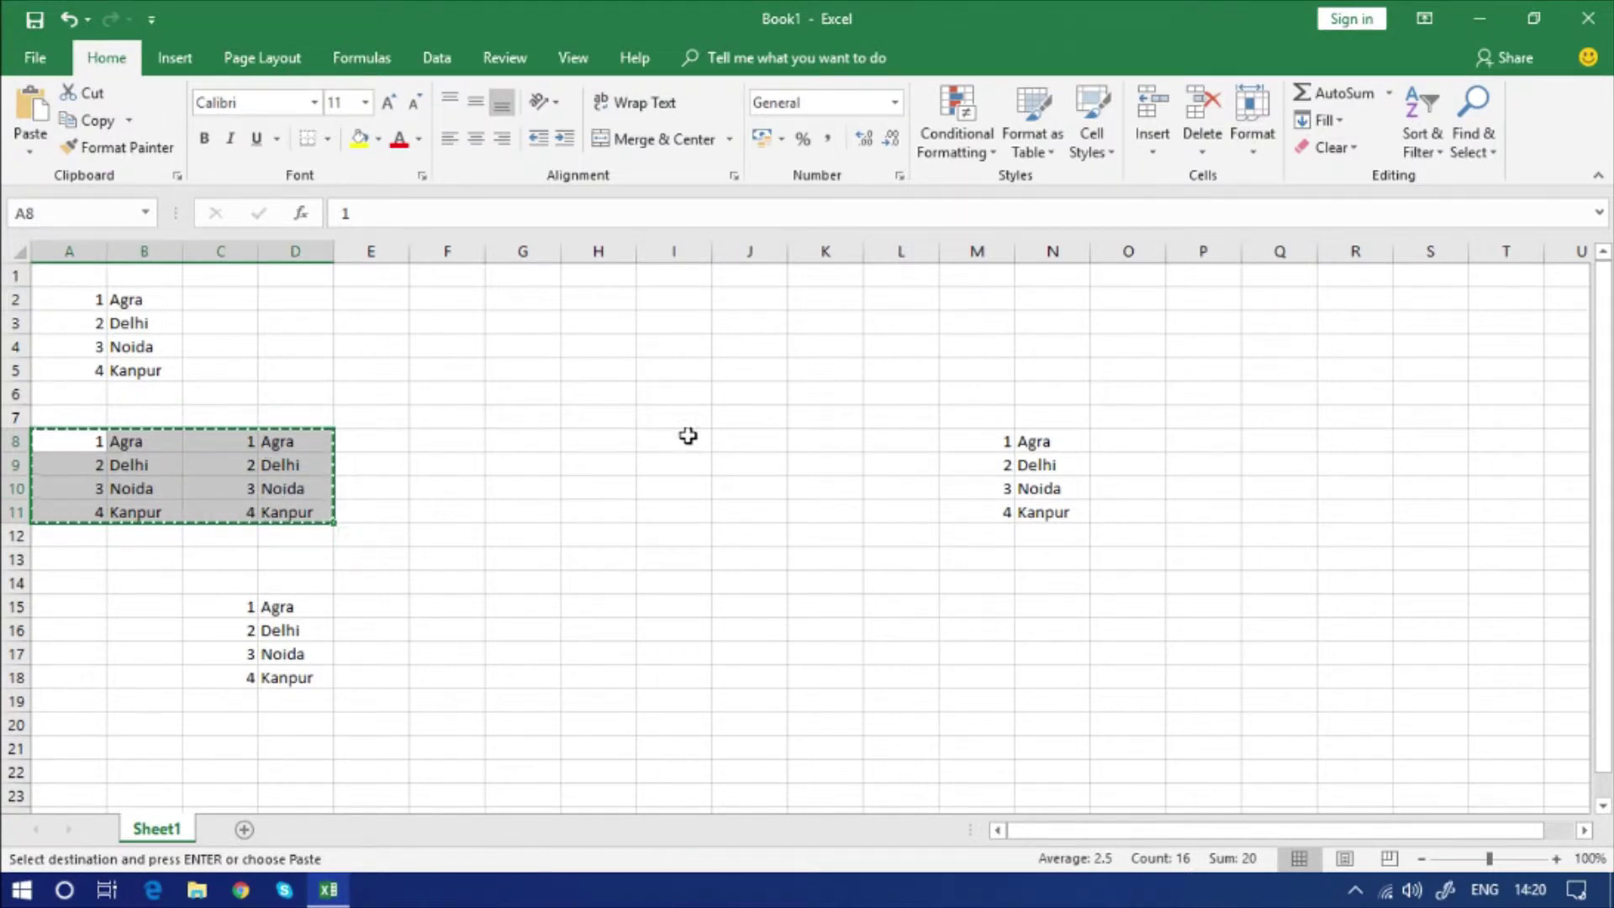
click(661, 271)
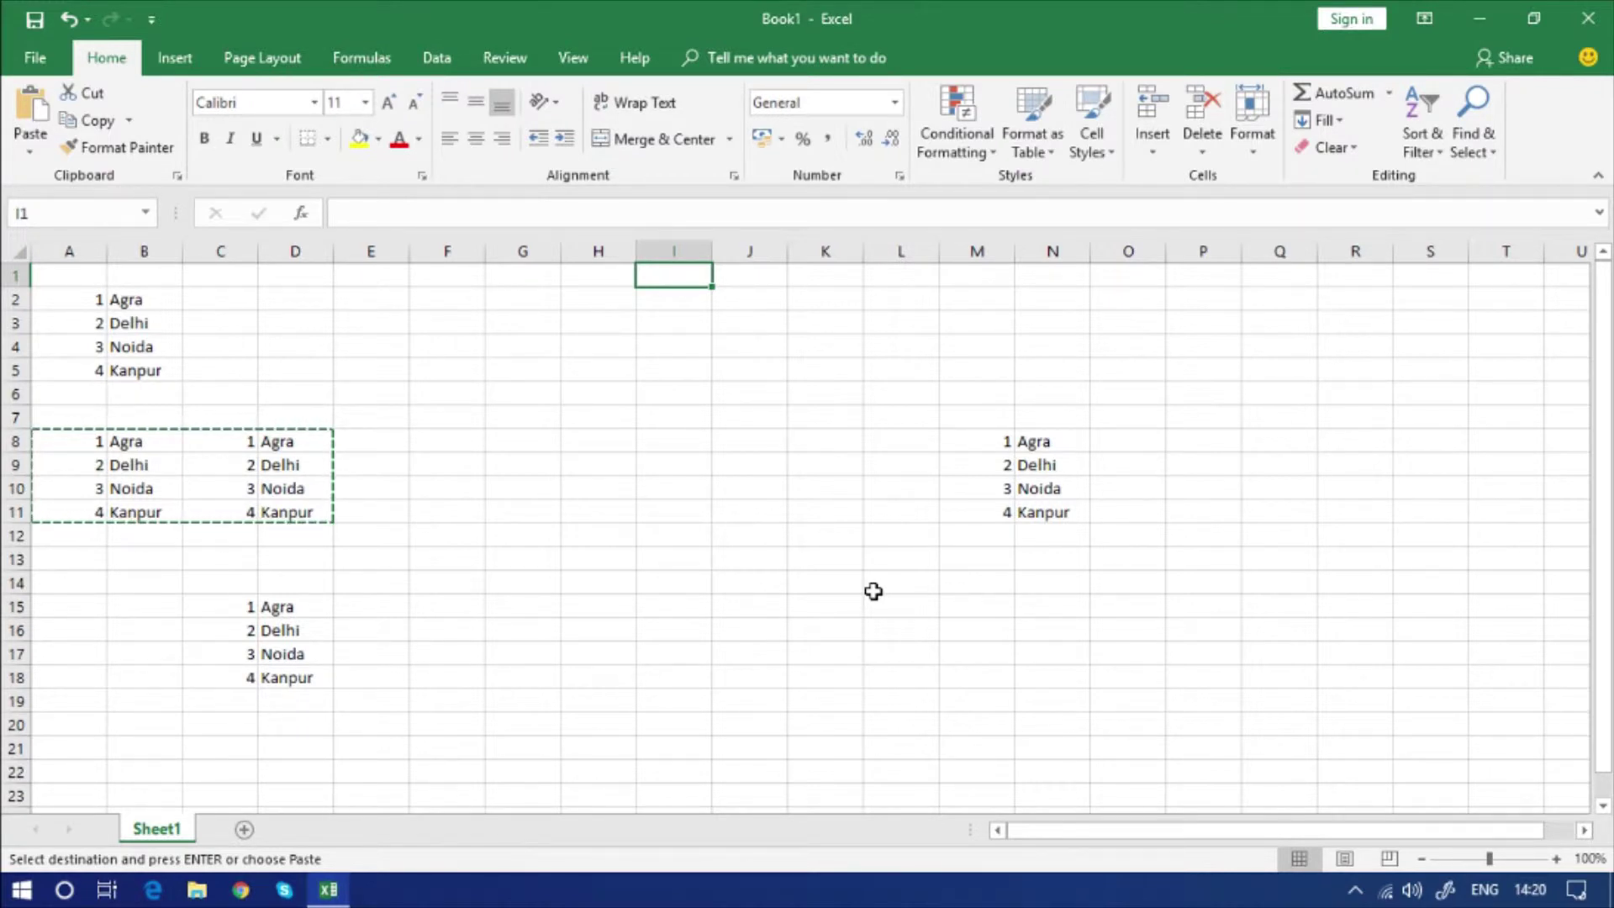
key(ctrl+v)
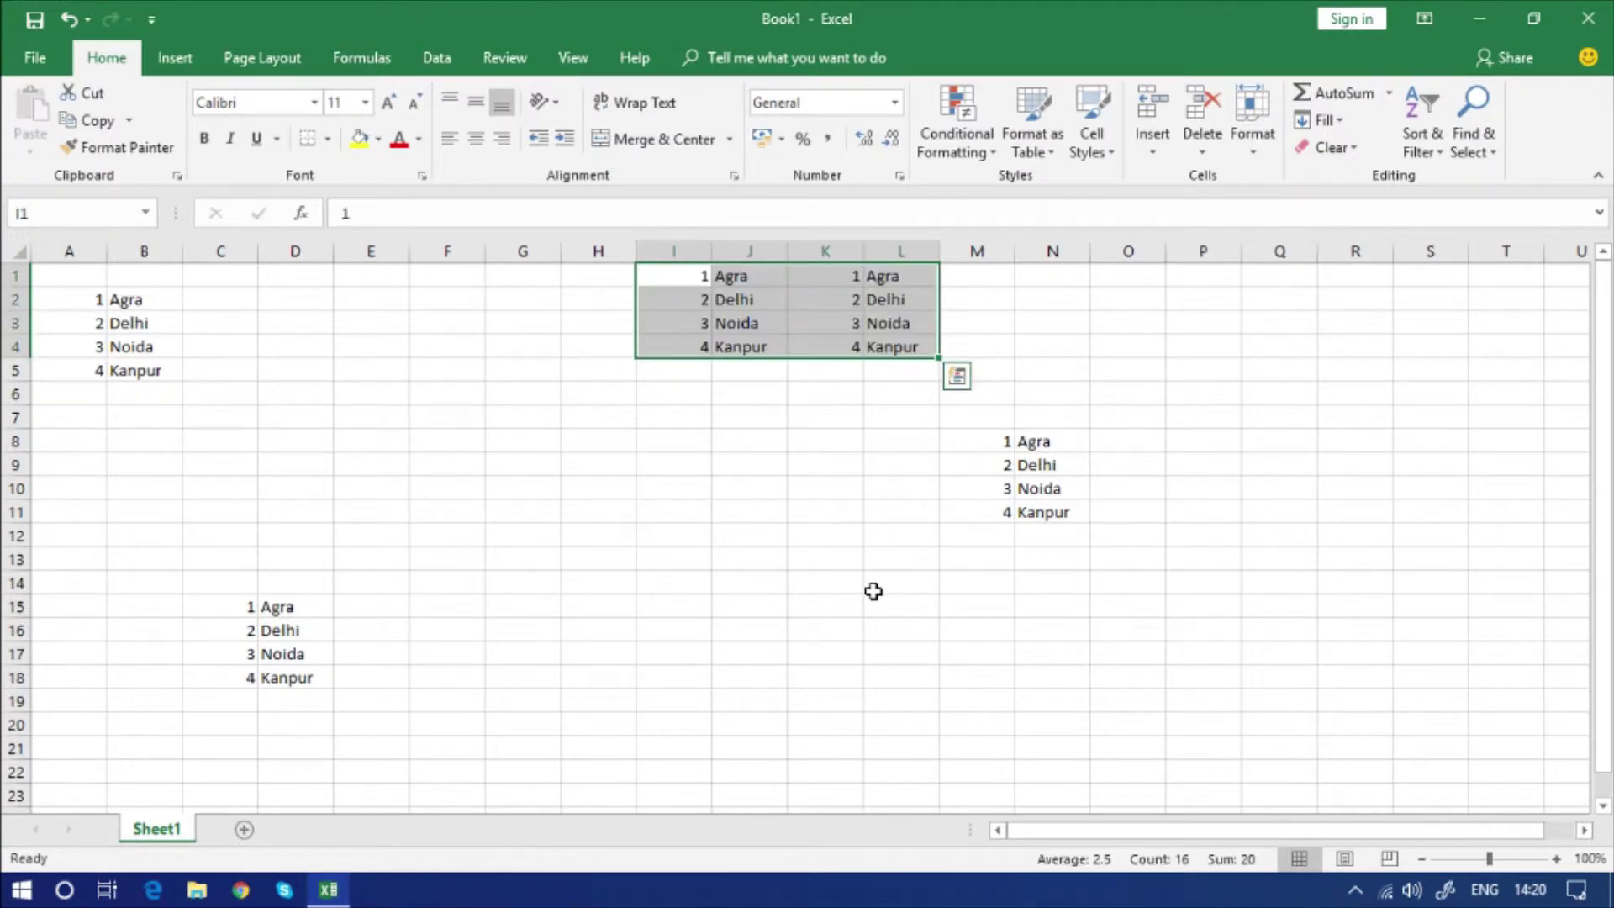
drag(67, 417, 233, 557)
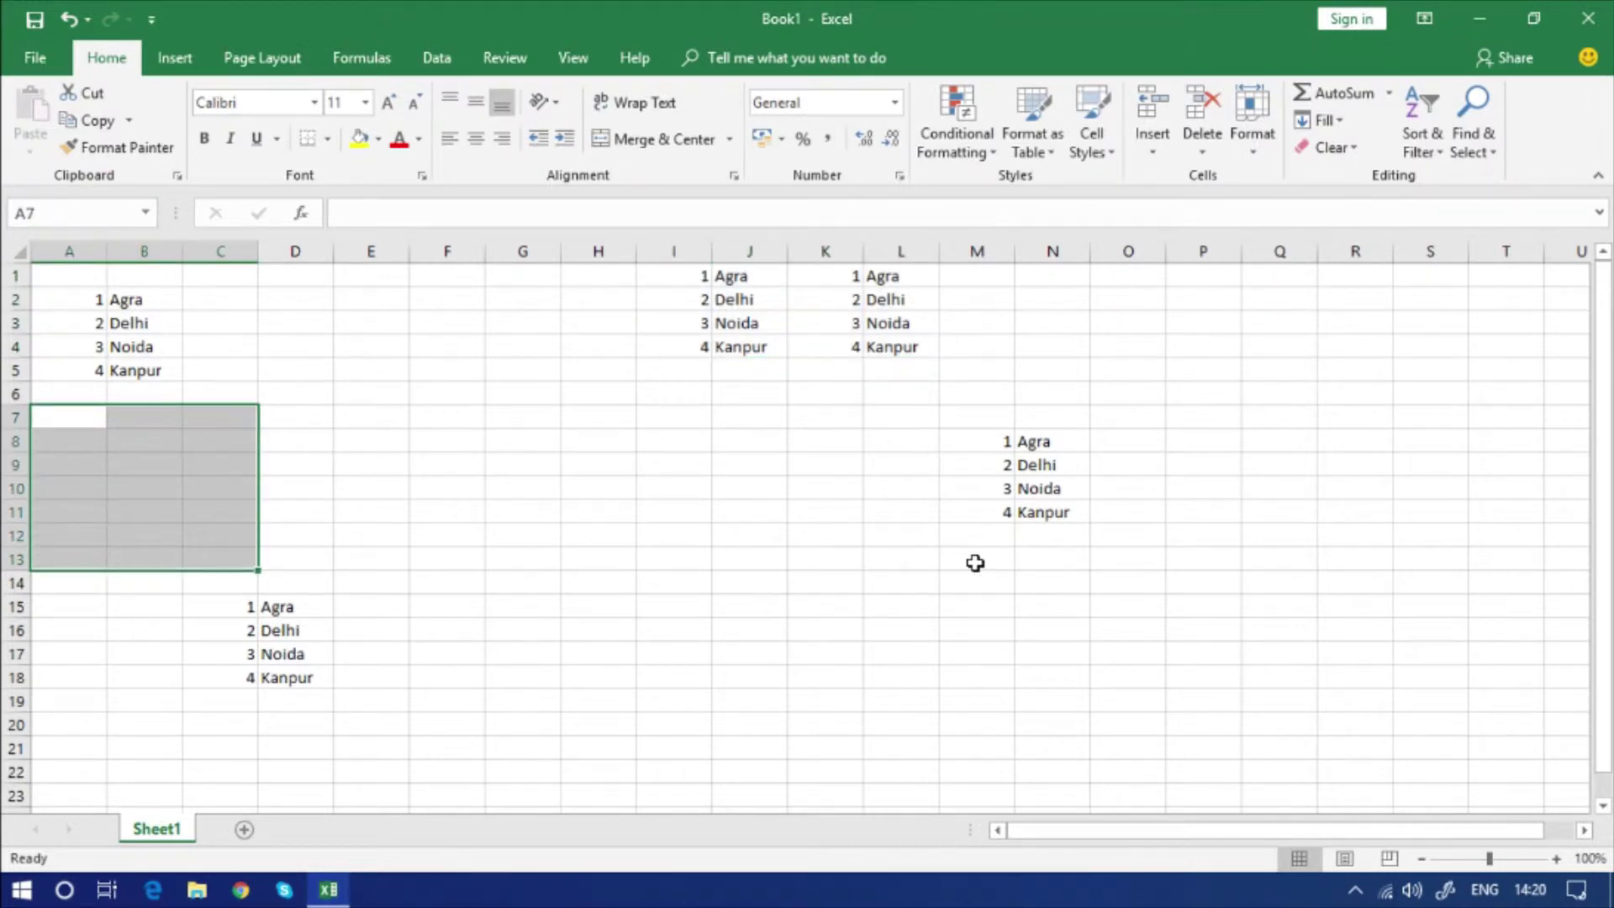
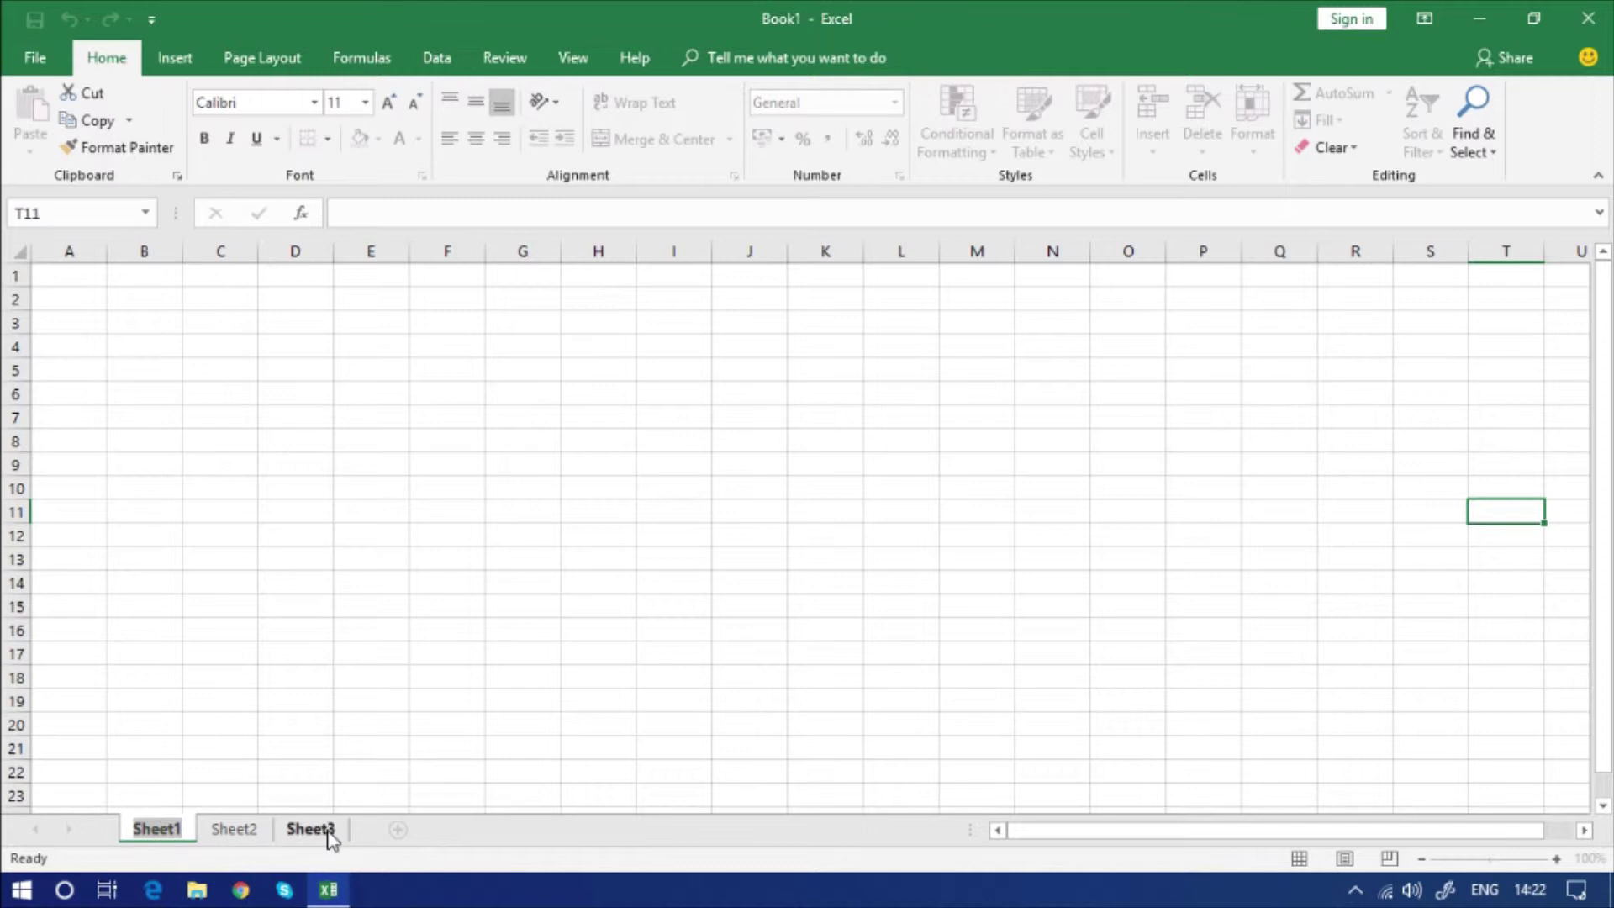
Step: Rename the worksheet Sheet1 as Class1
click(214, 832)
double_click(162, 829)
text(d)
text(l)
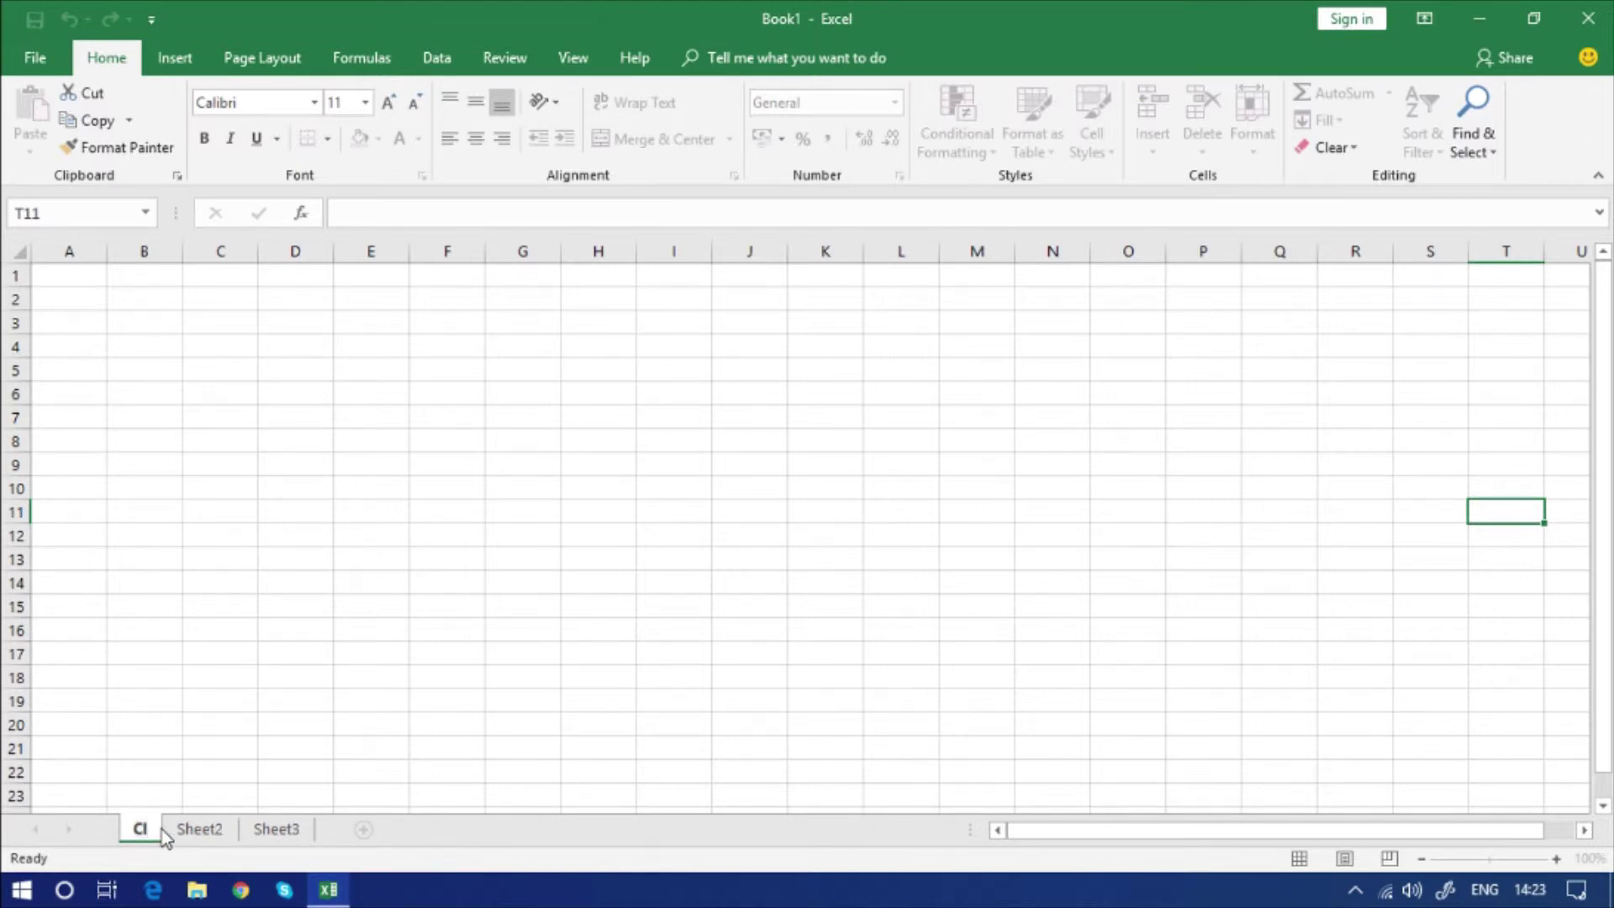
text(ass1)
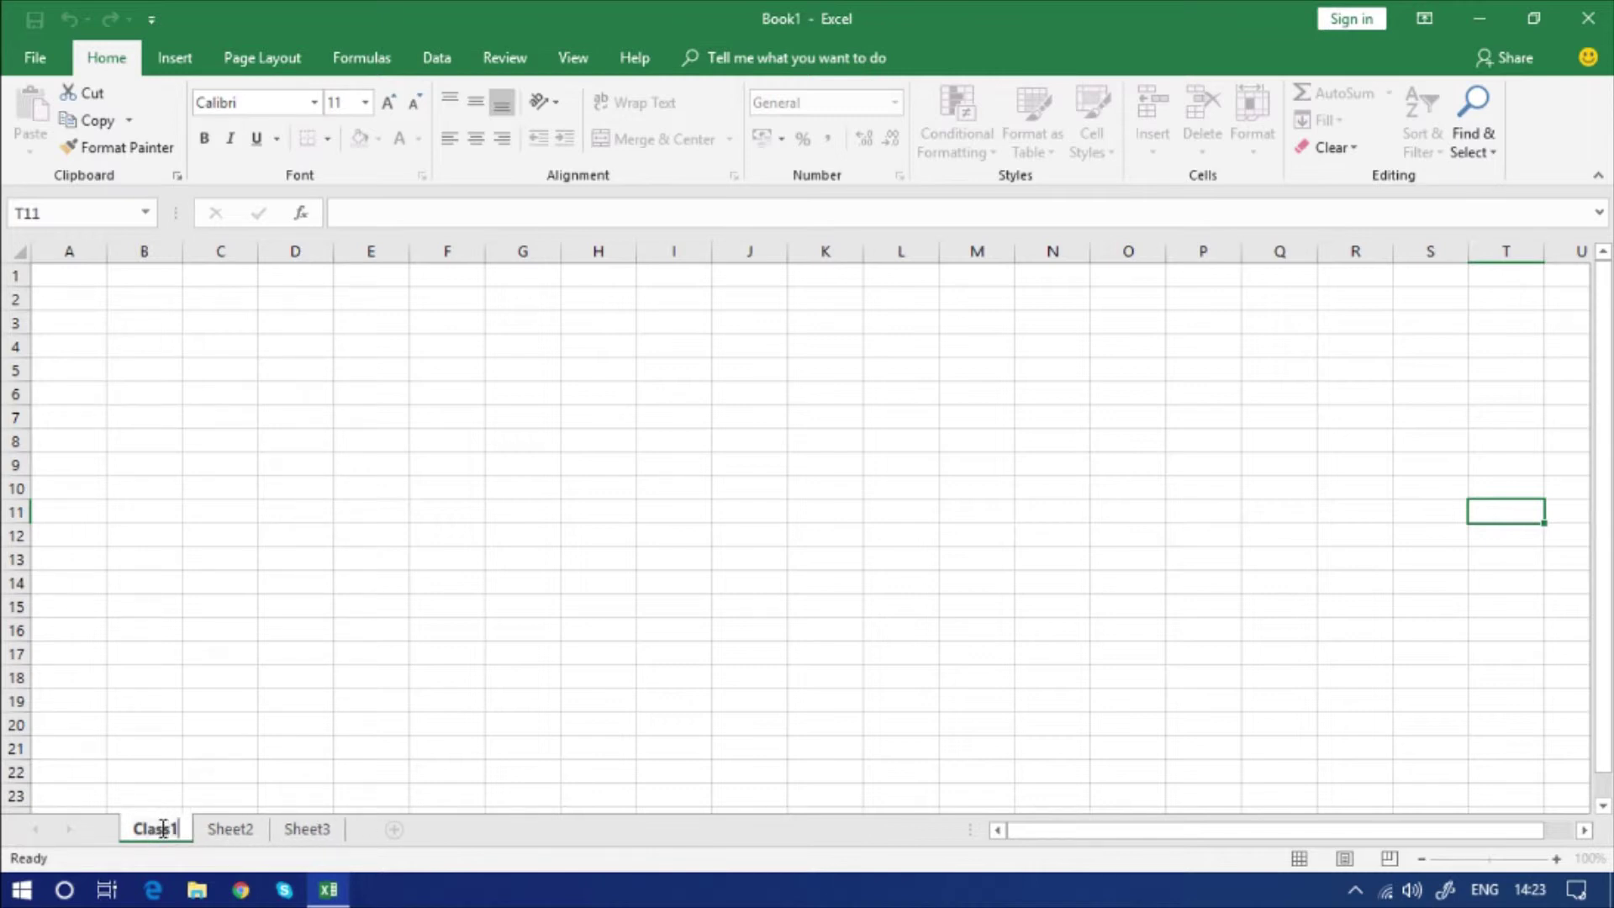
key(Return)
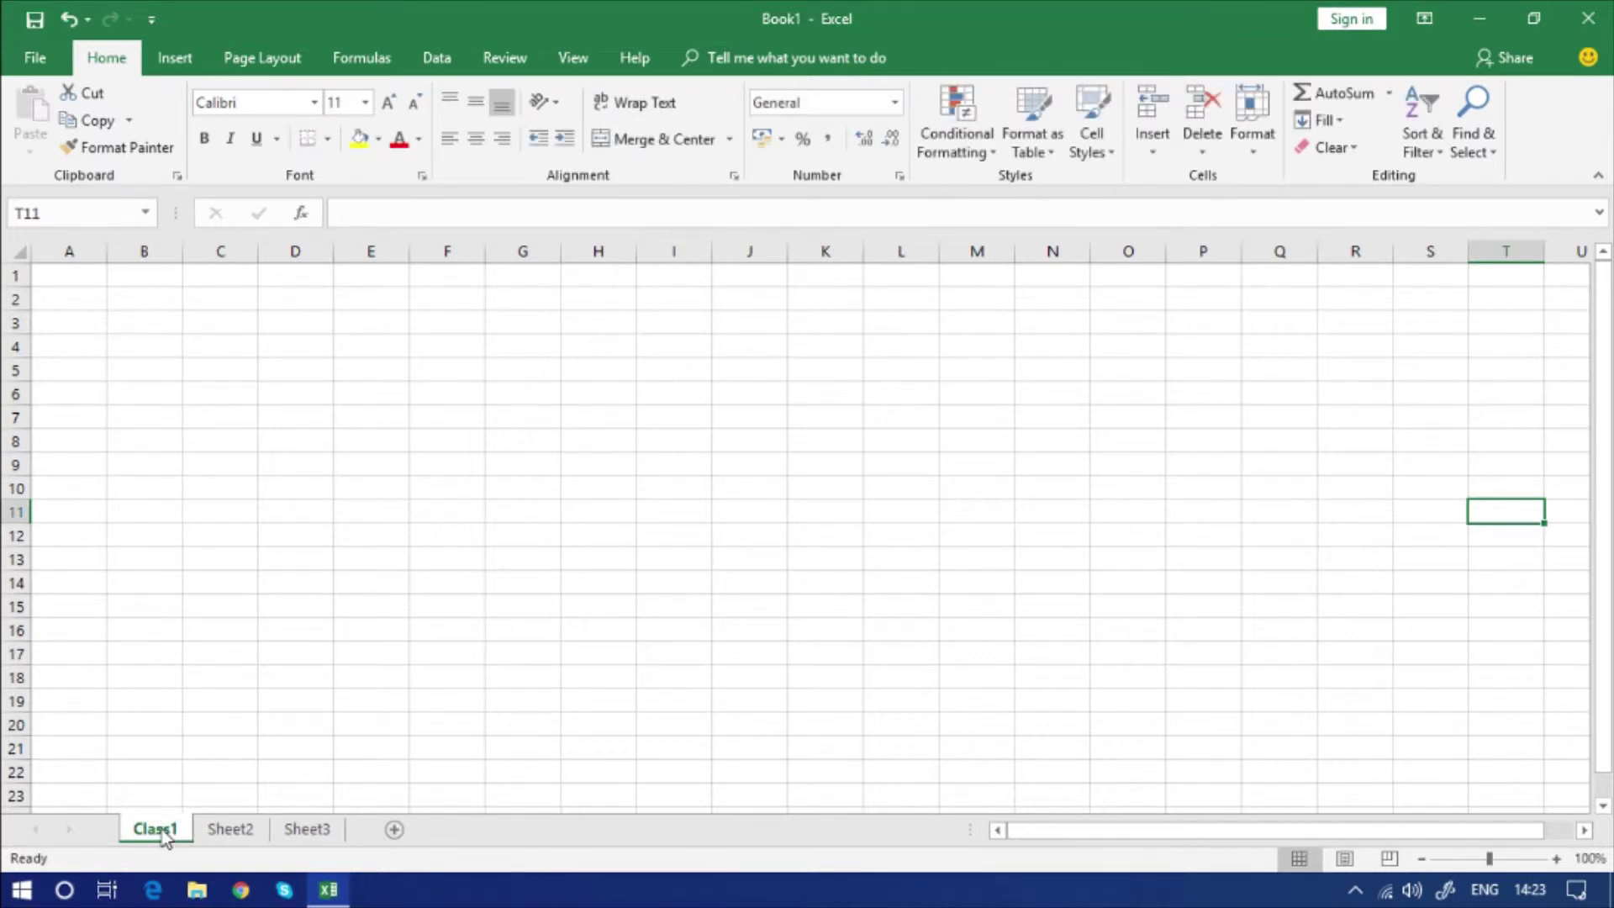
Step: Rename the worksheet Sheet2 as Class2
right_click(232, 831)
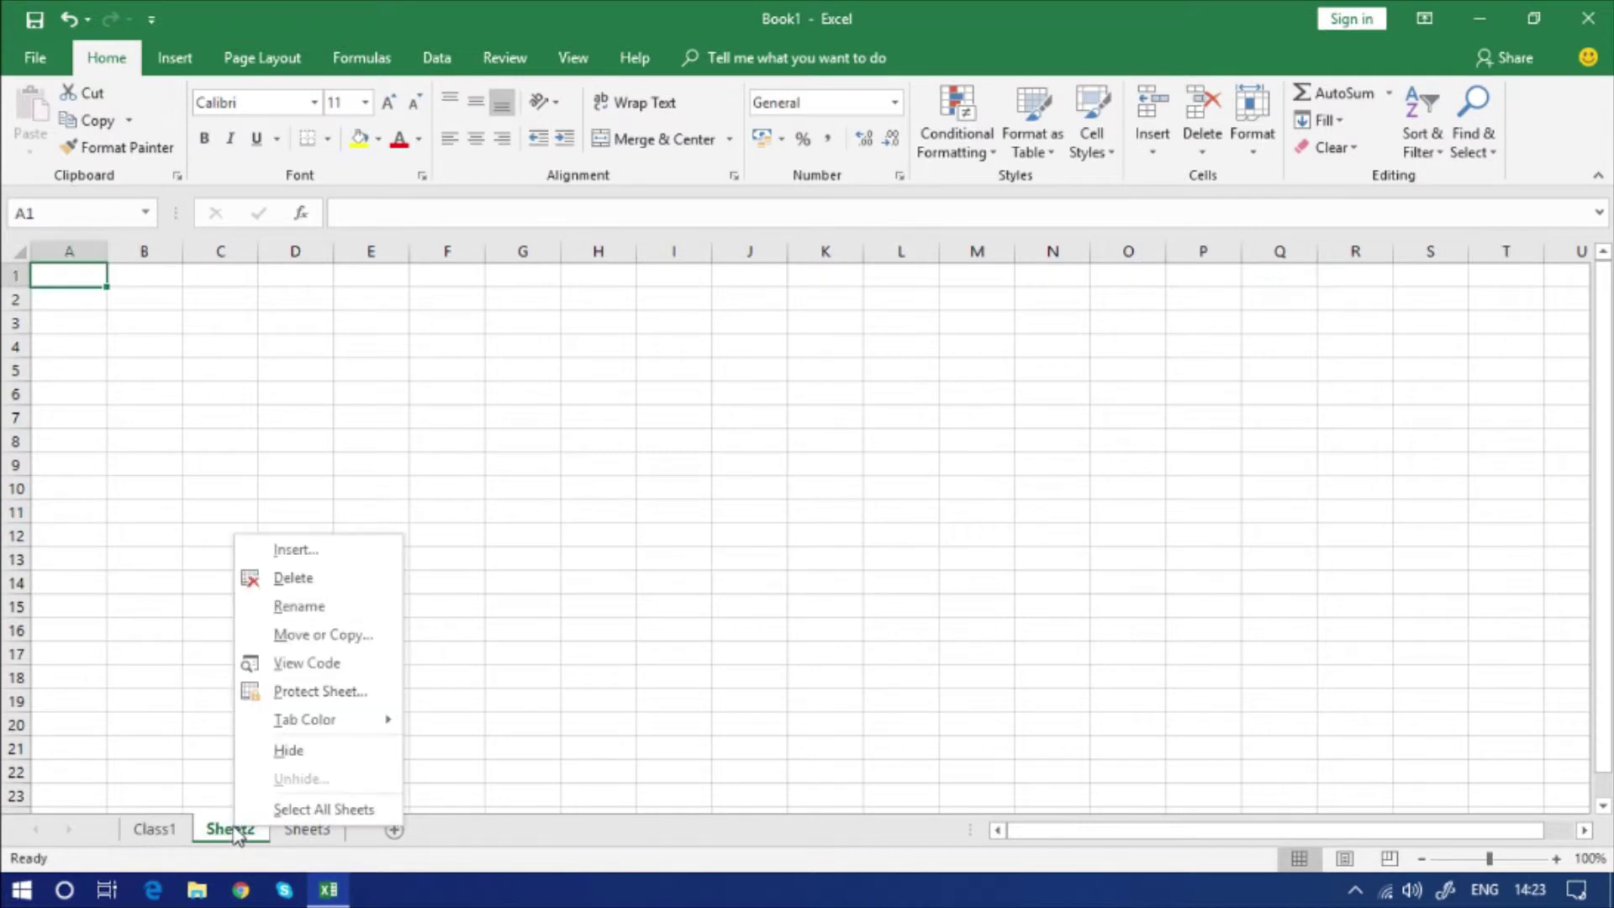
click(301, 613)
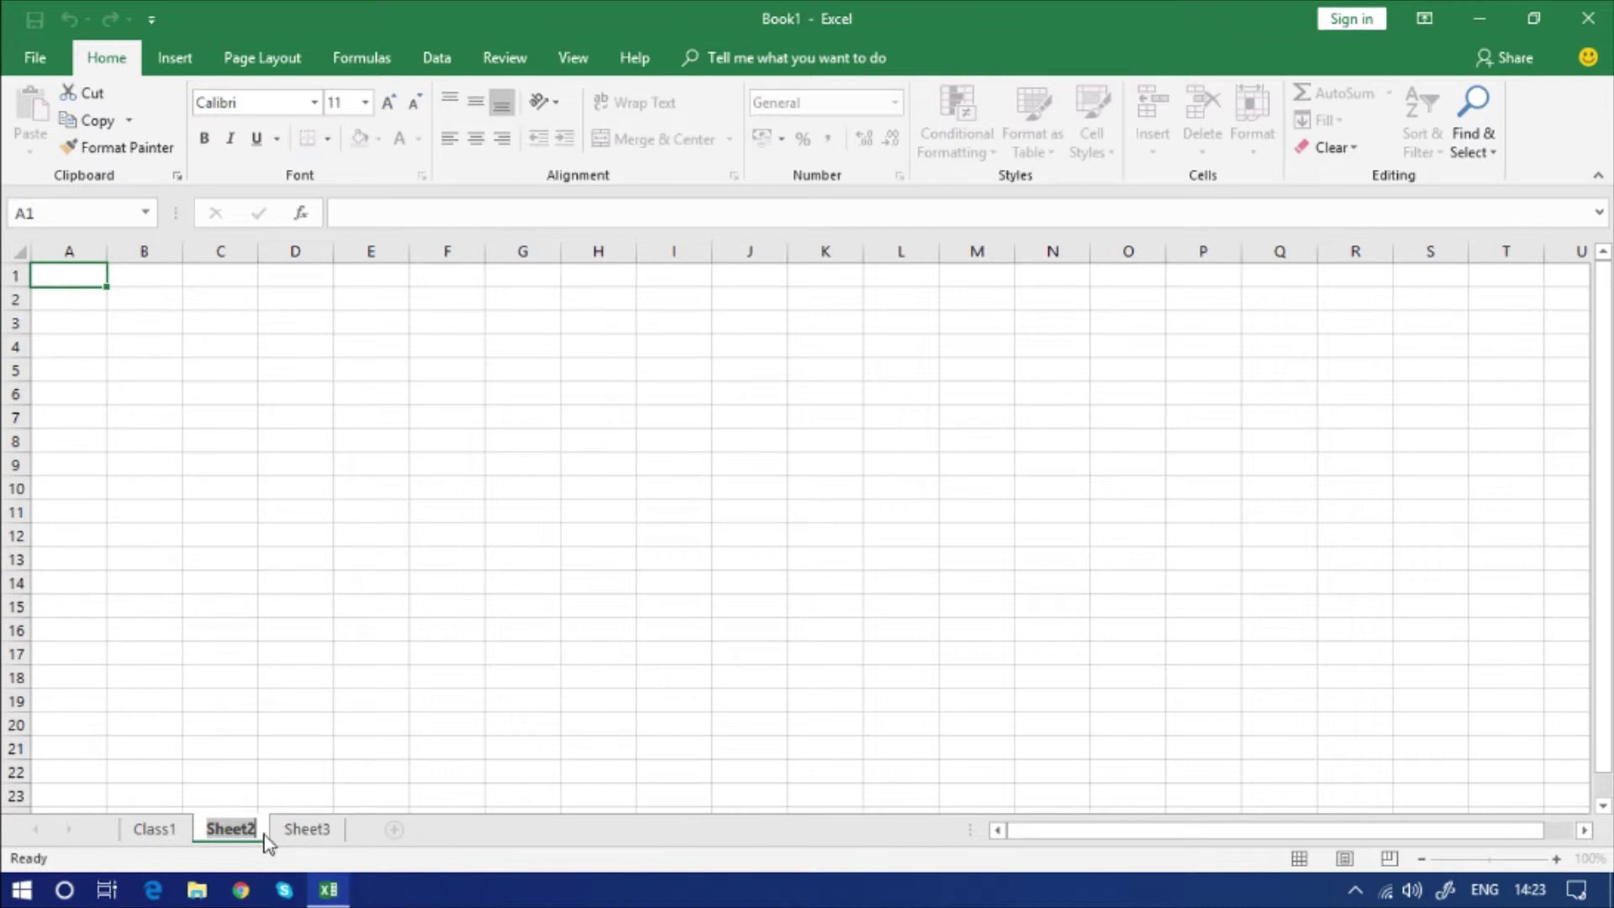
text(Class2)
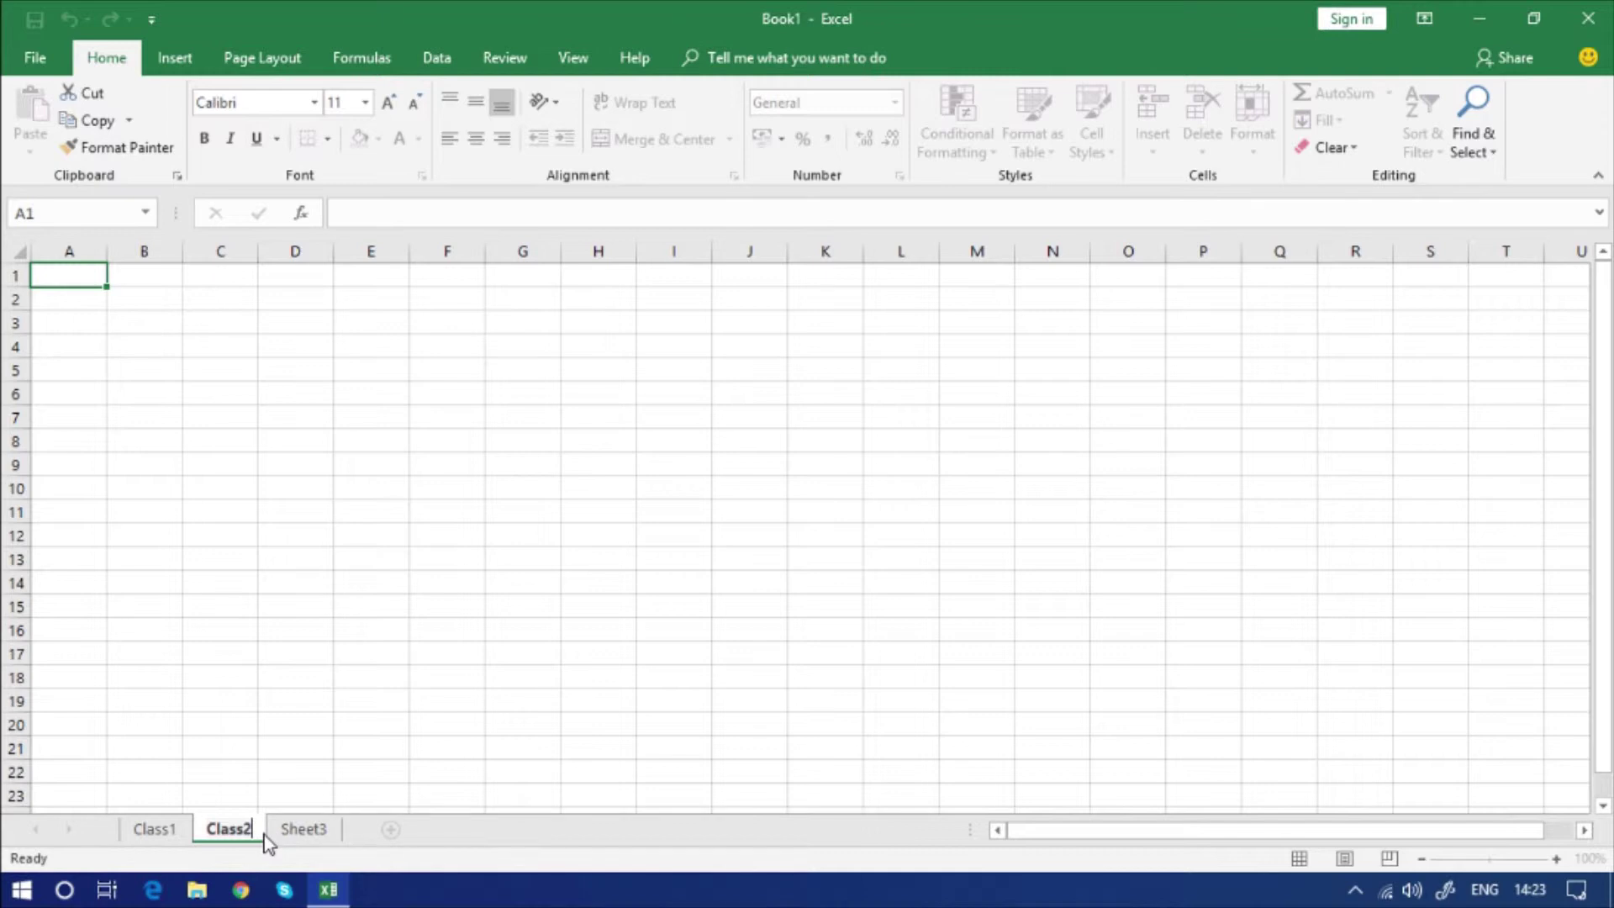
key(Return)
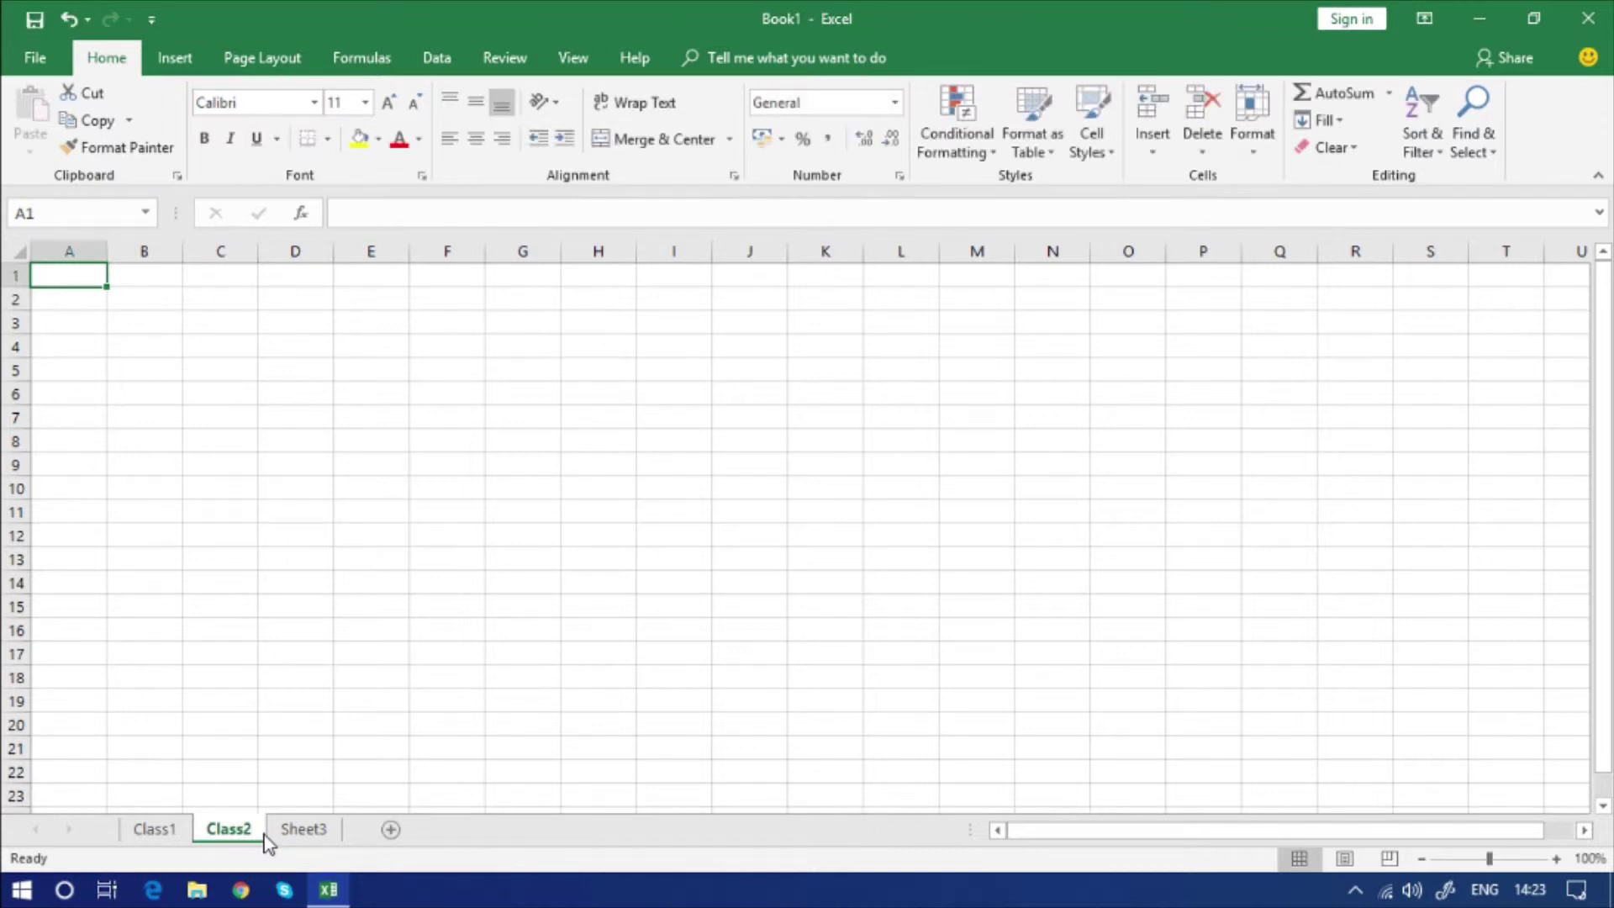
Step: Rename the worksheet Sheet3 as Class3
right_click(312, 835)
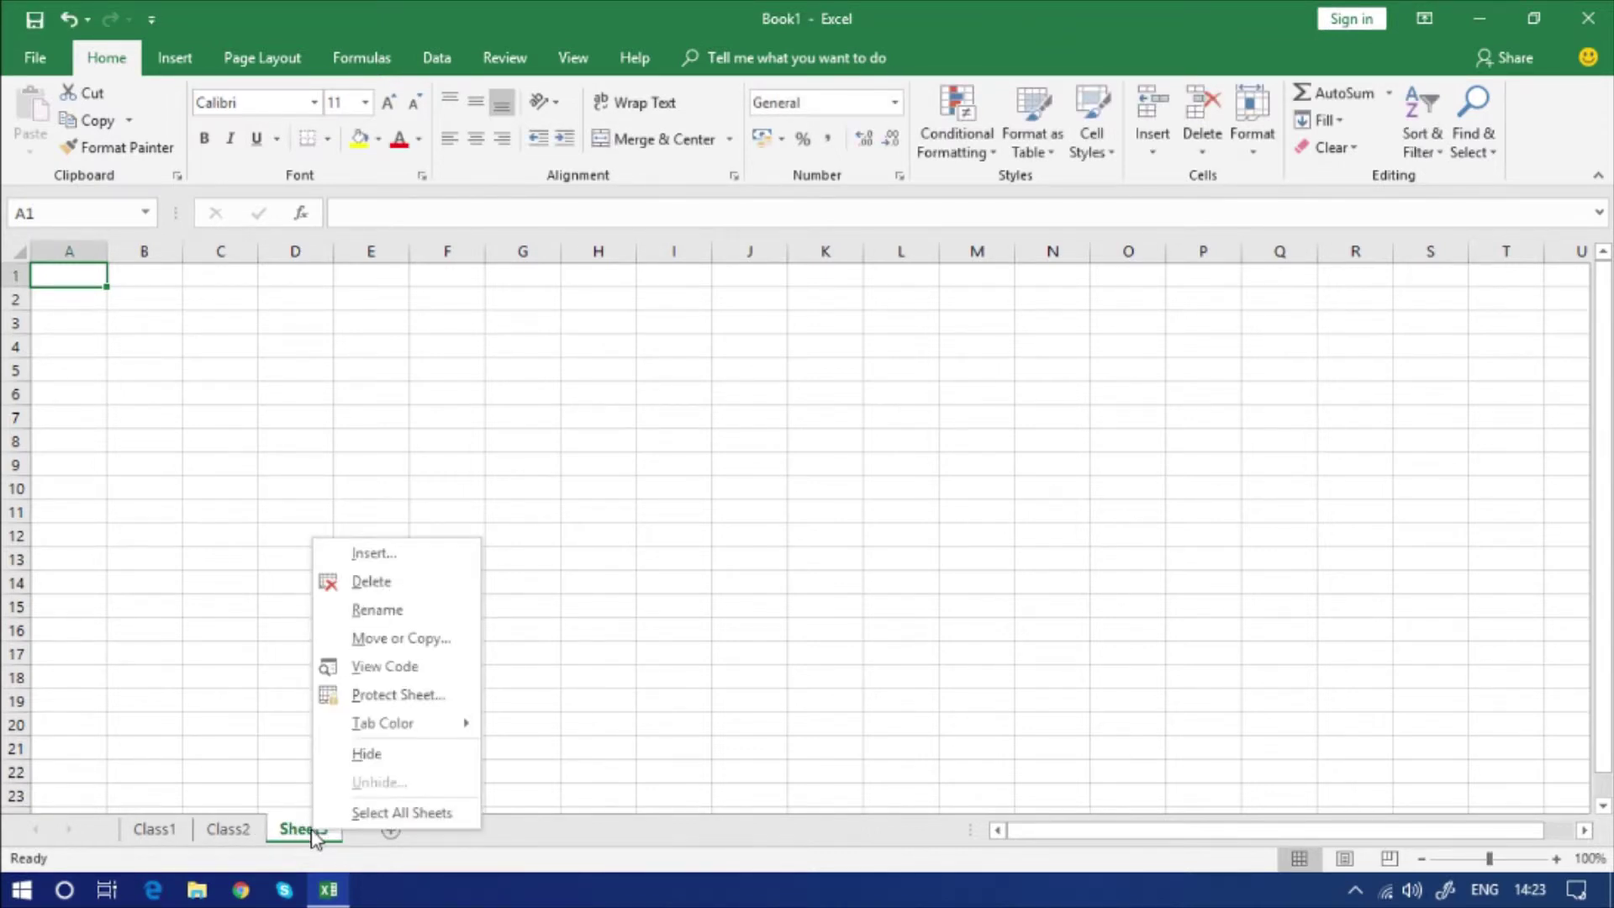
click(364, 618)
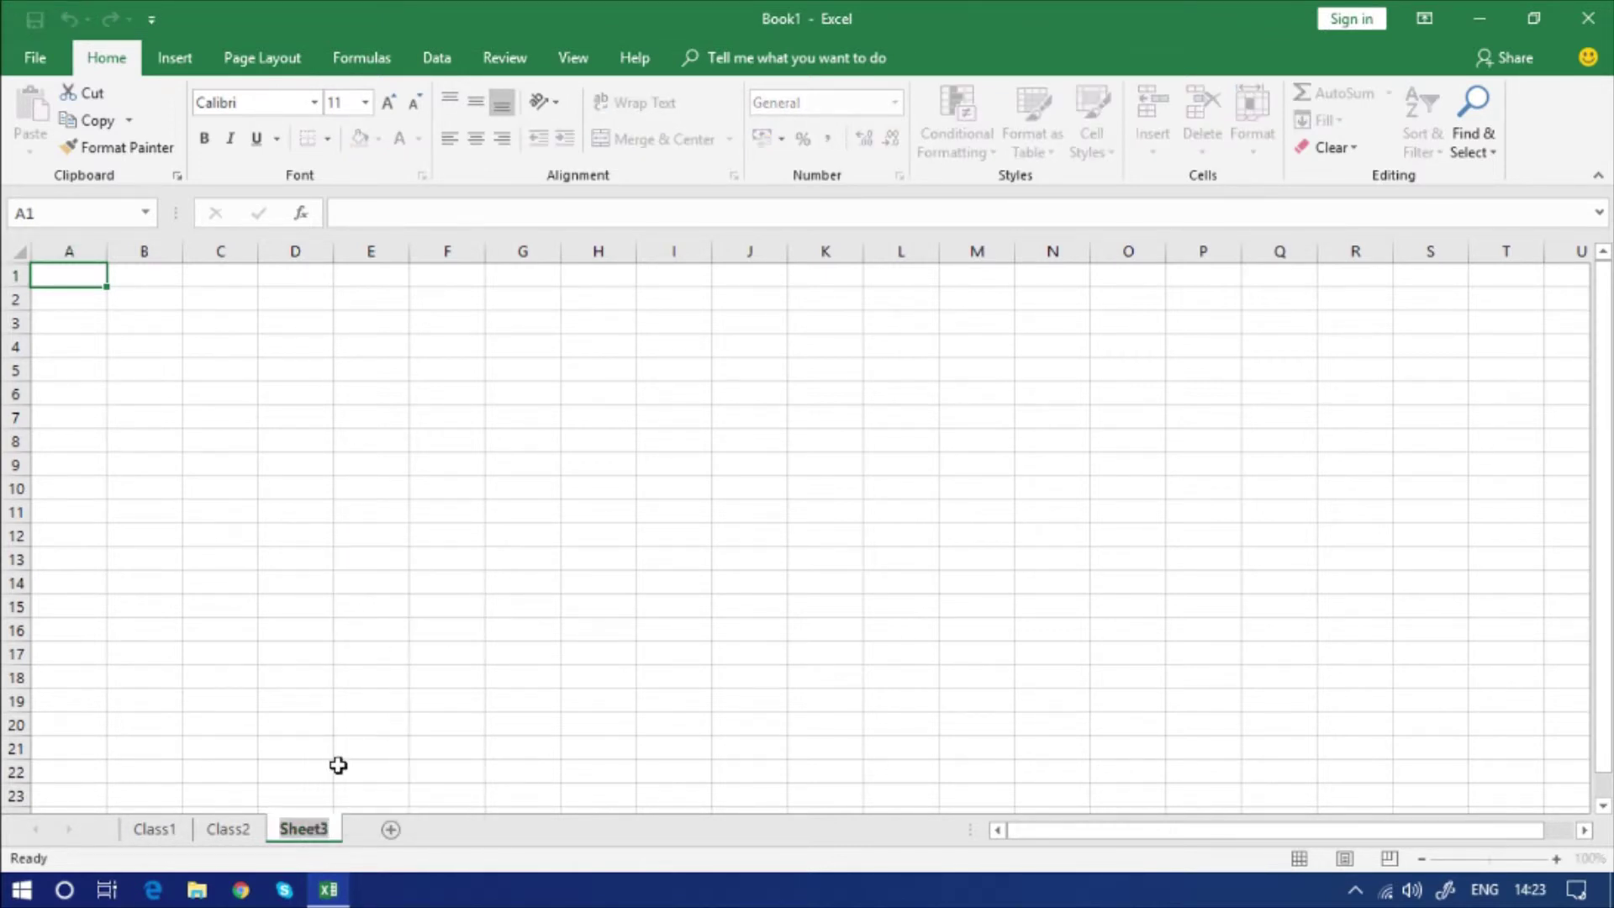
text(cl)
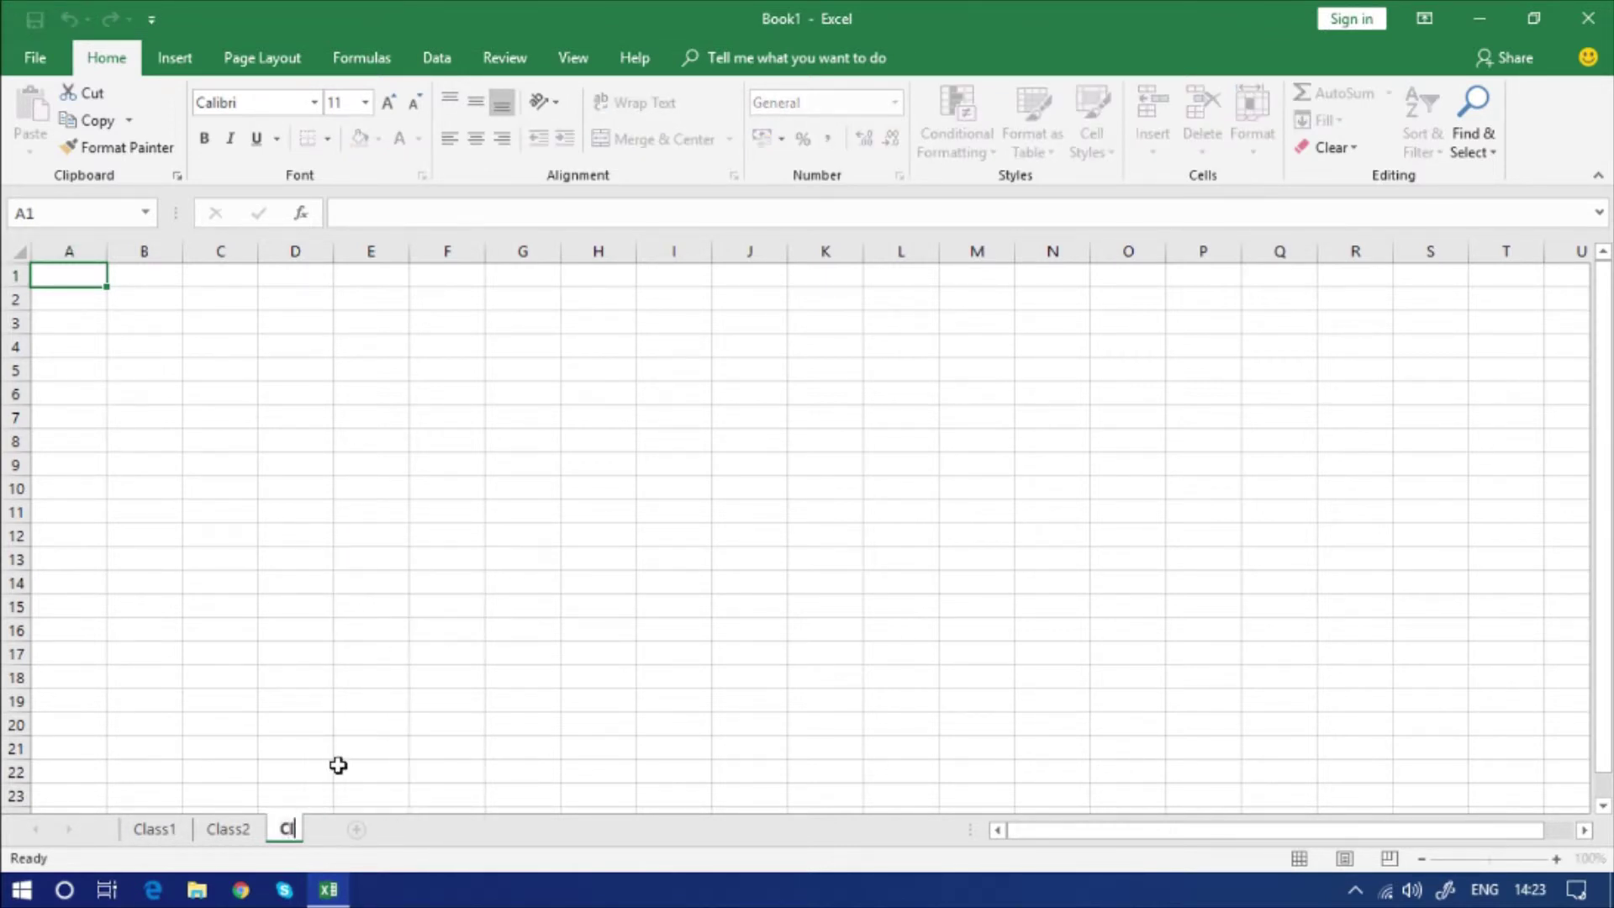
text(ass3)
key(Return)
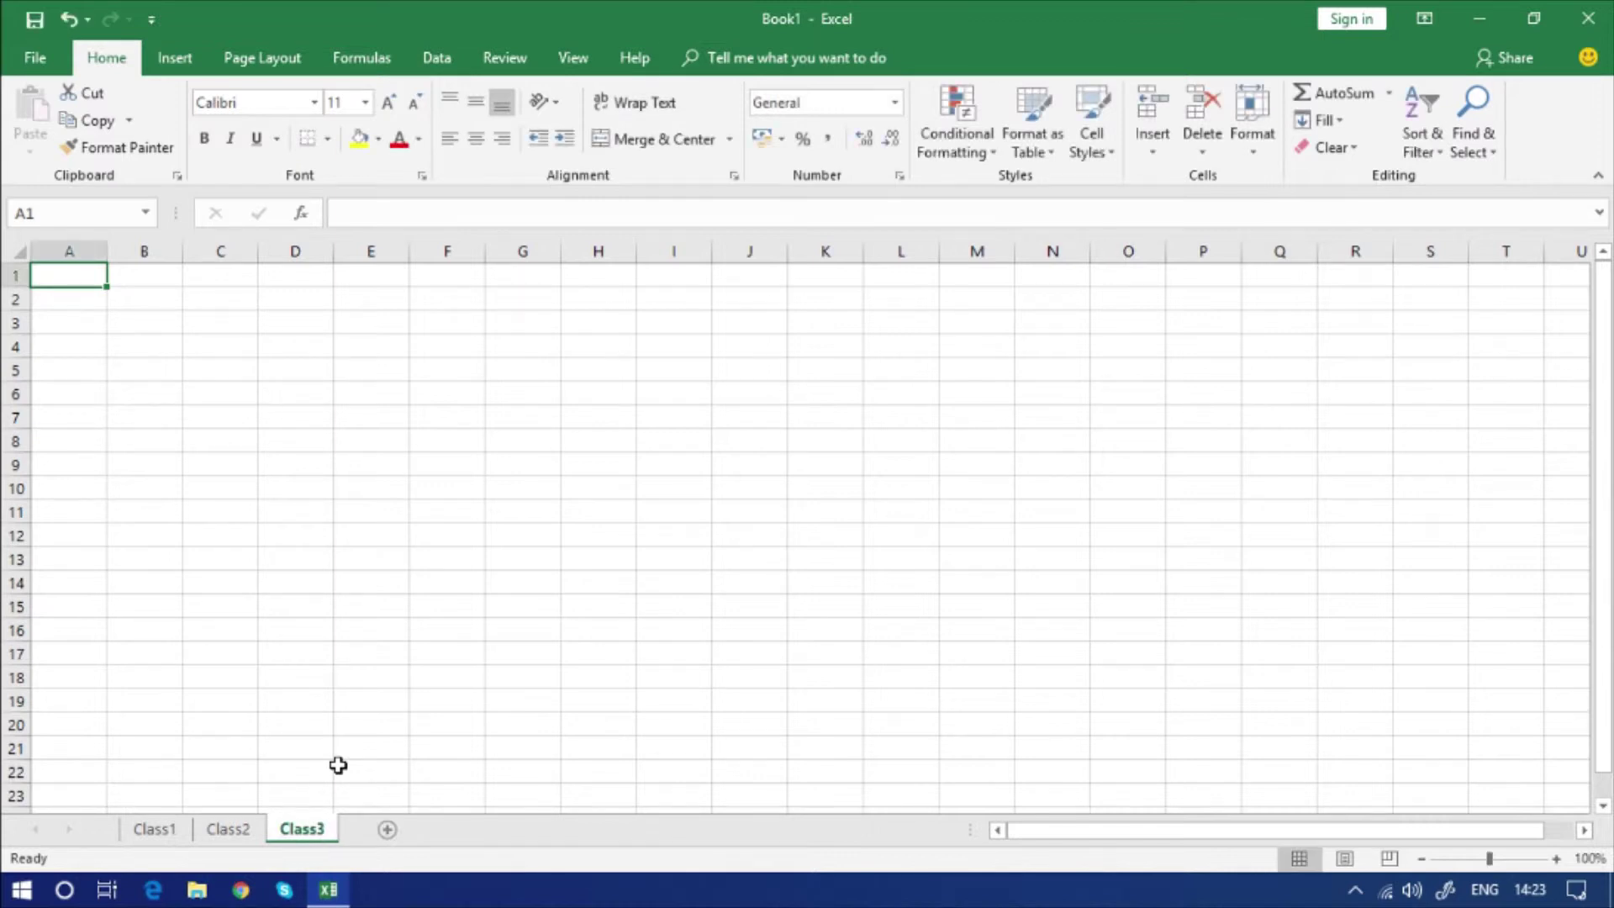
Step: Switch back and forth between the Class1, Class2 and Class3 worksheets to view each one
click(246, 835)
click(158, 831)
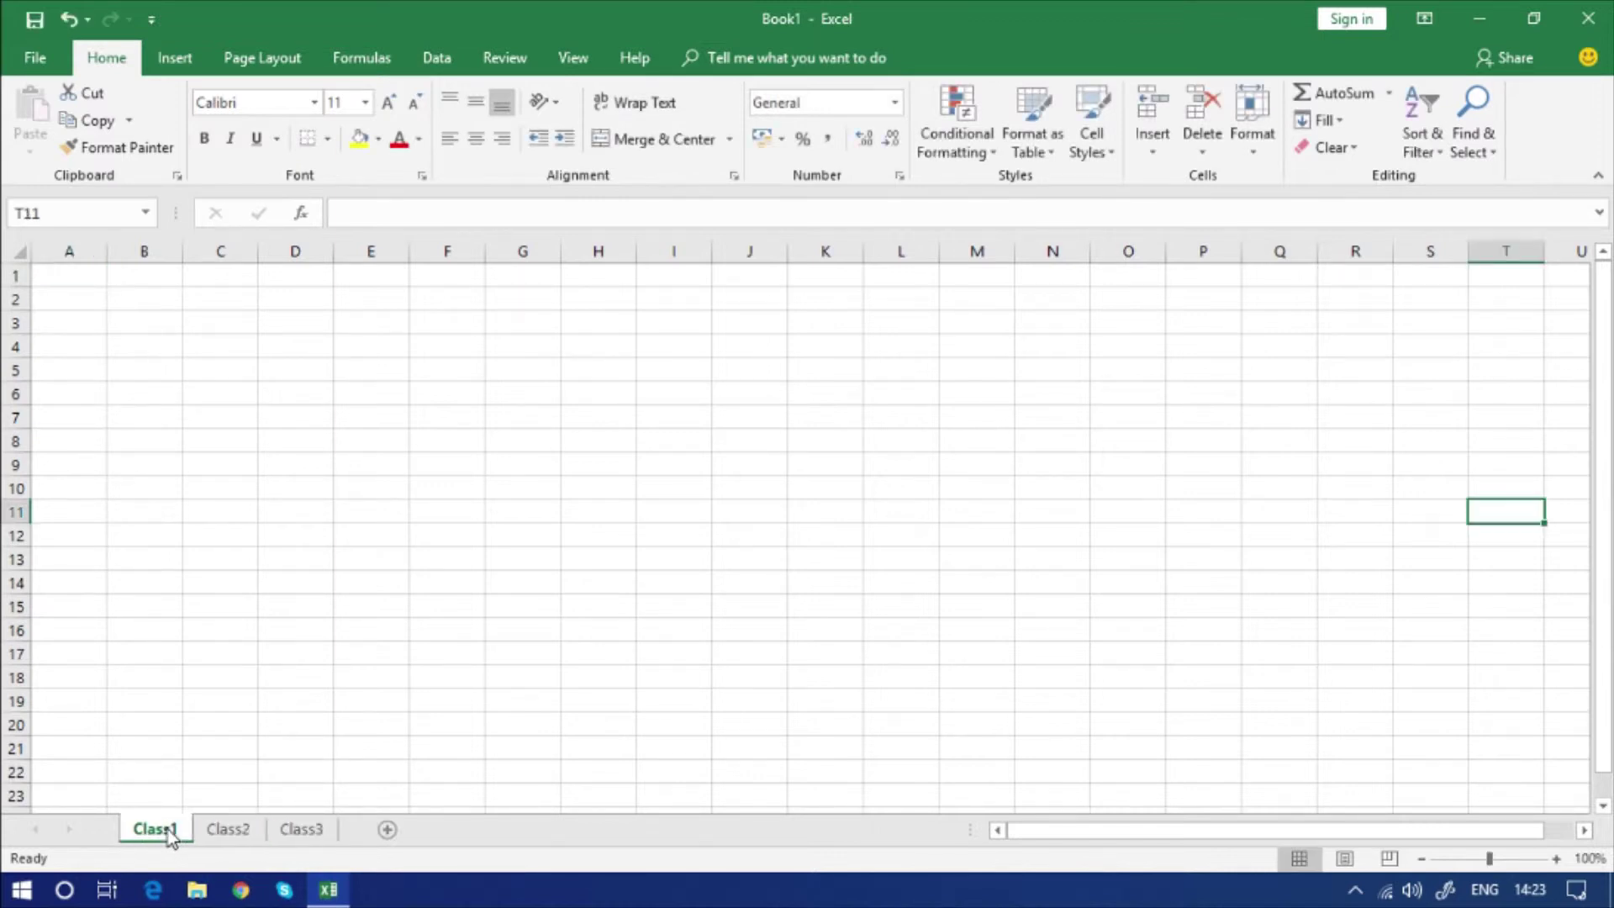
click(237, 835)
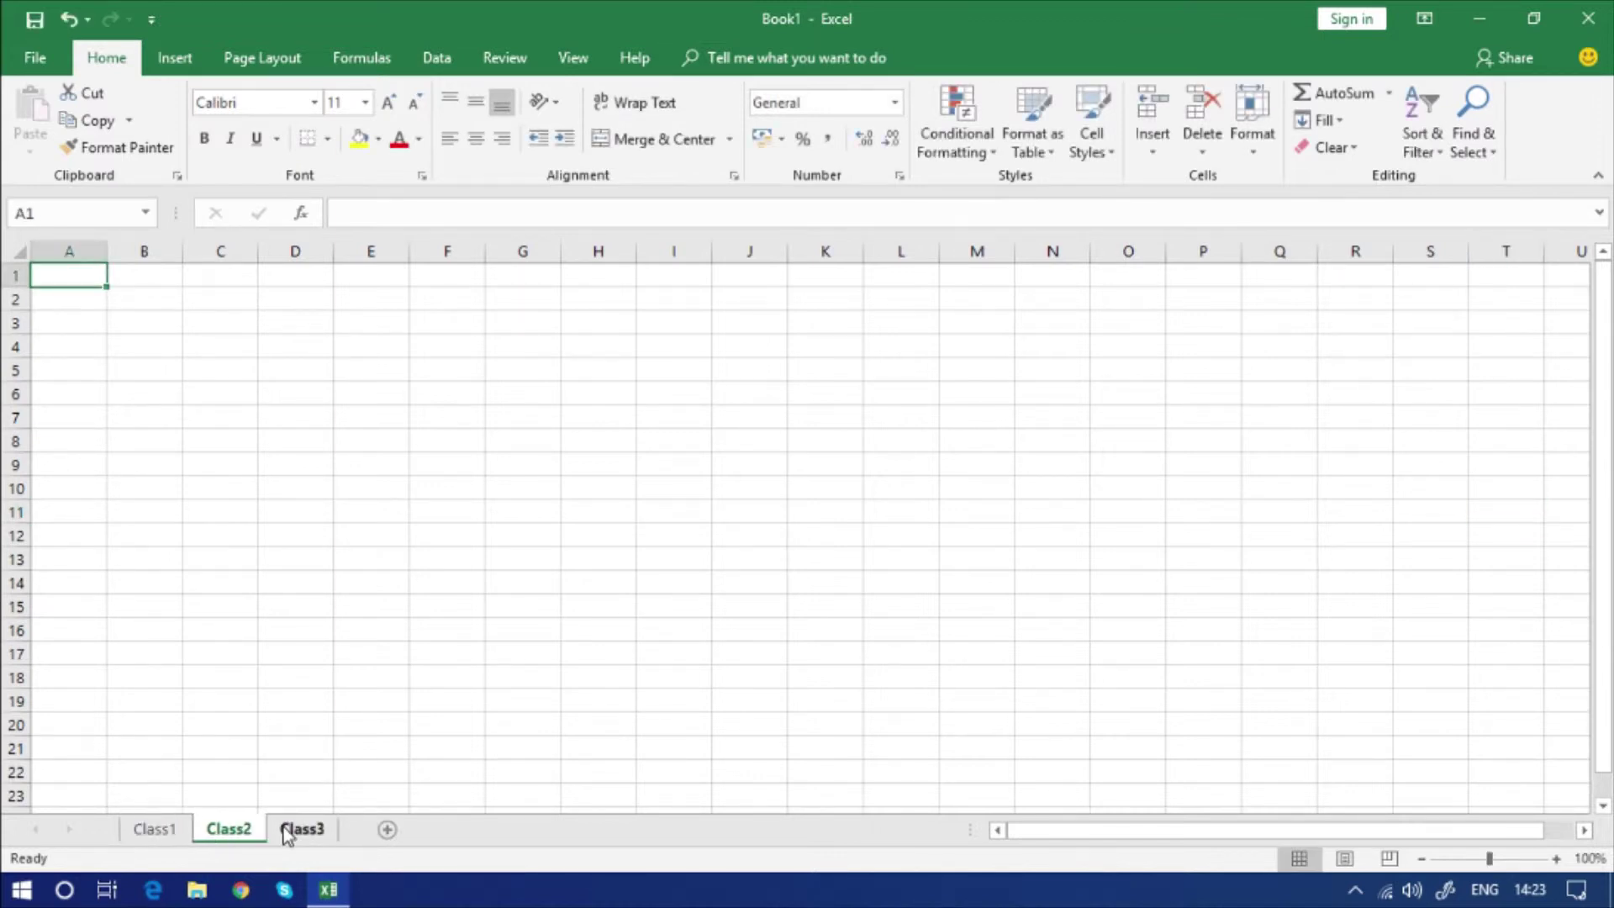
click(290, 830)
click(244, 833)
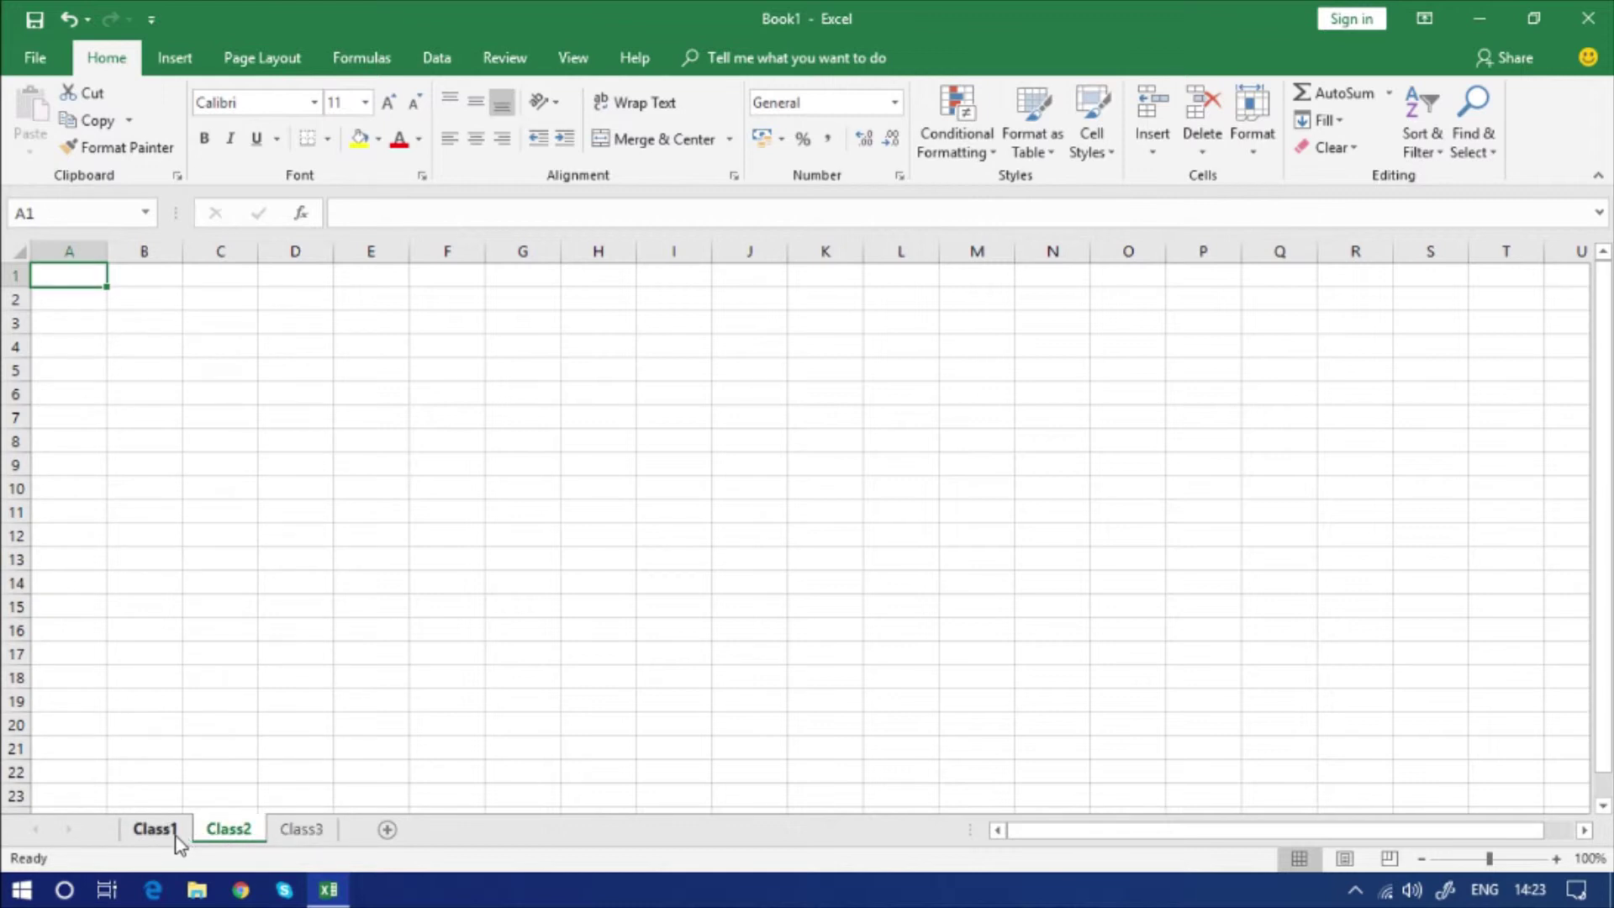
click(172, 835)
click(236, 835)
click(290, 832)
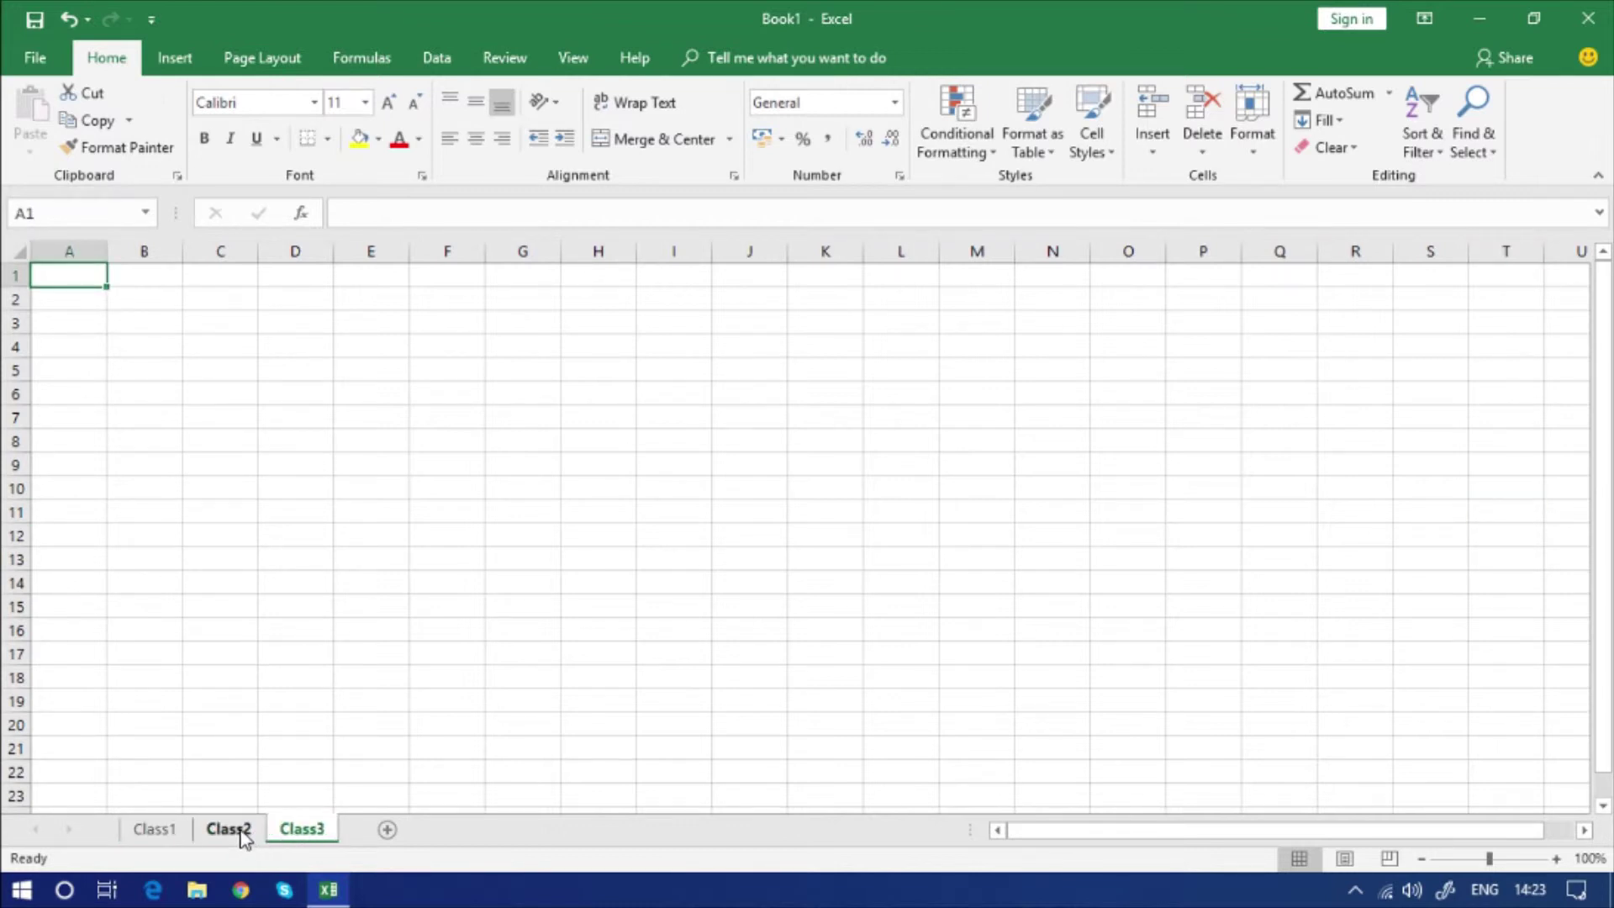
click(239, 834)
Step: Insert a new blank worksheet directly after Class1
click(150, 833)
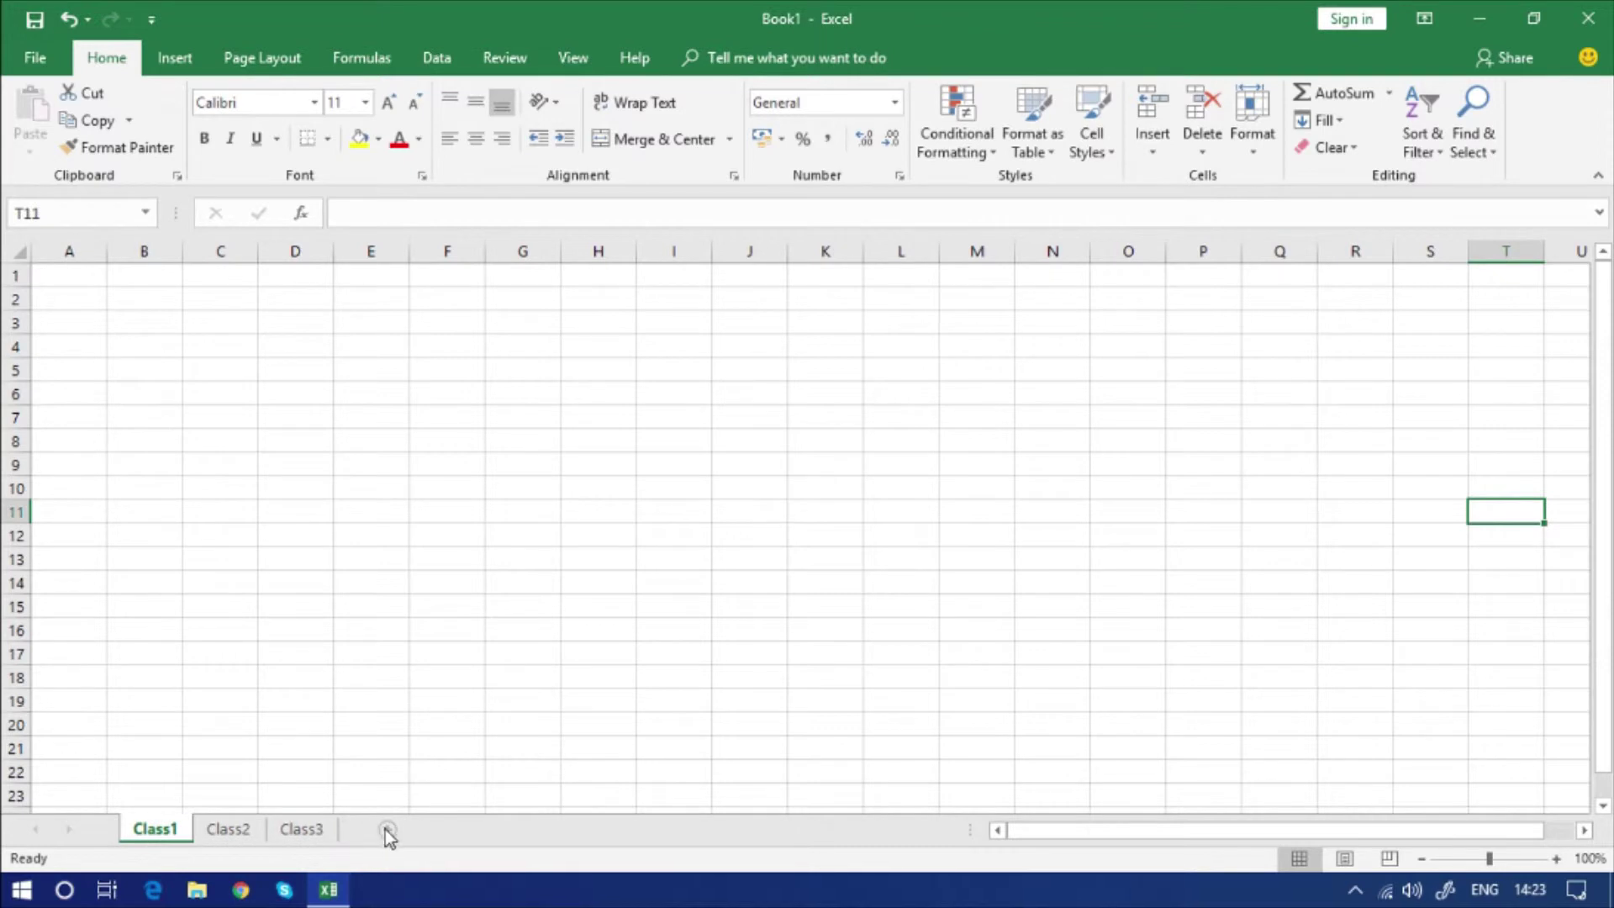
click(441, 830)
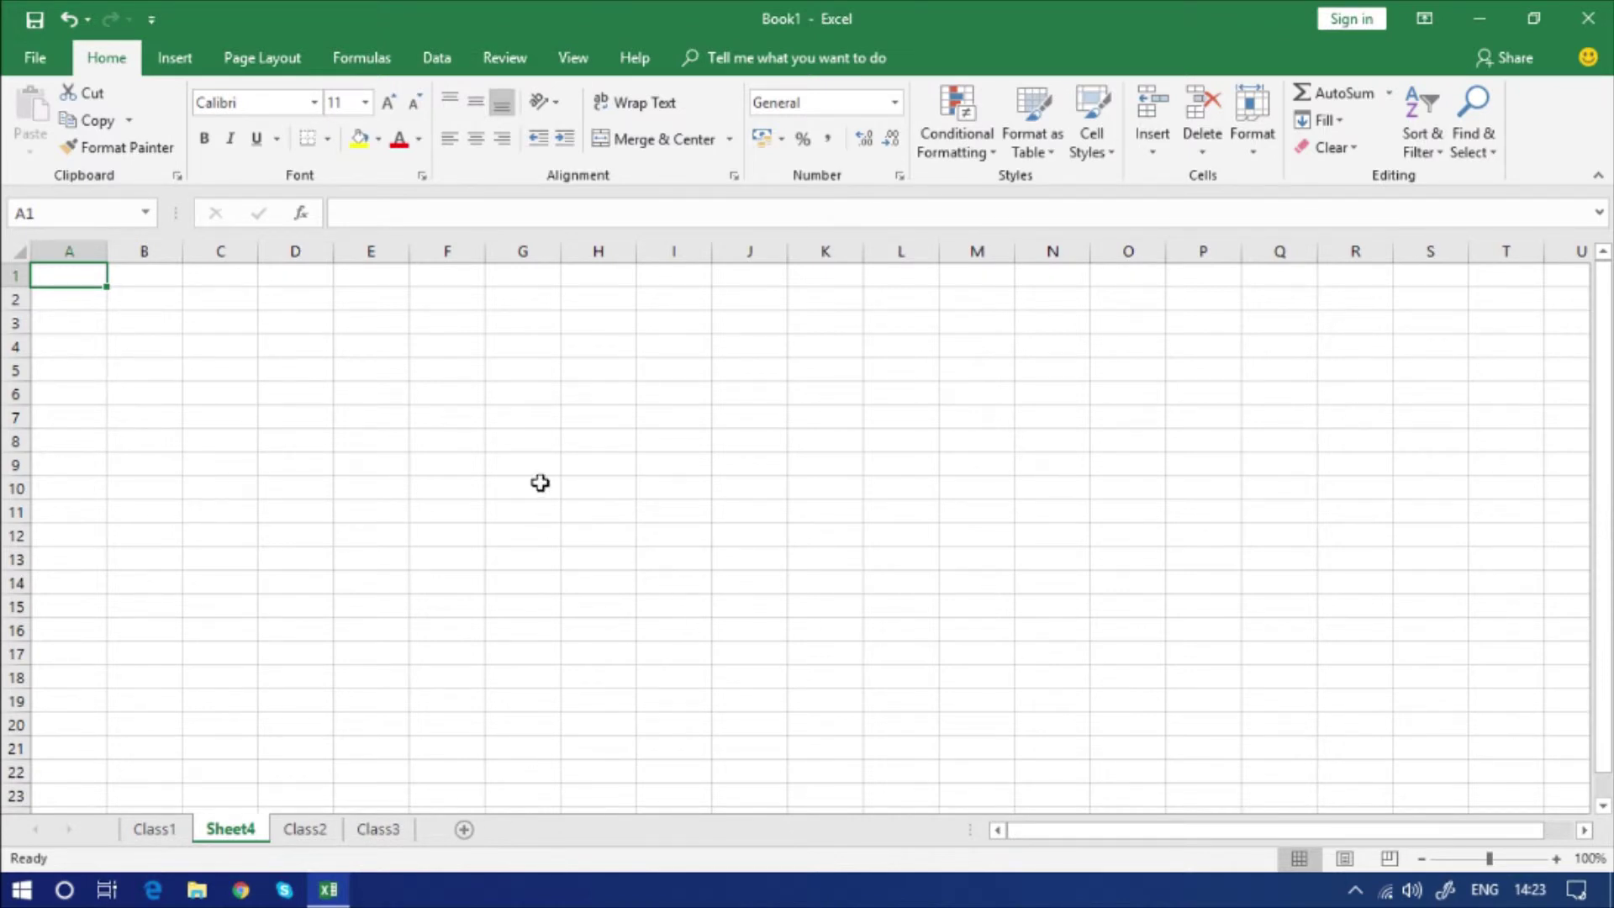
click(507, 465)
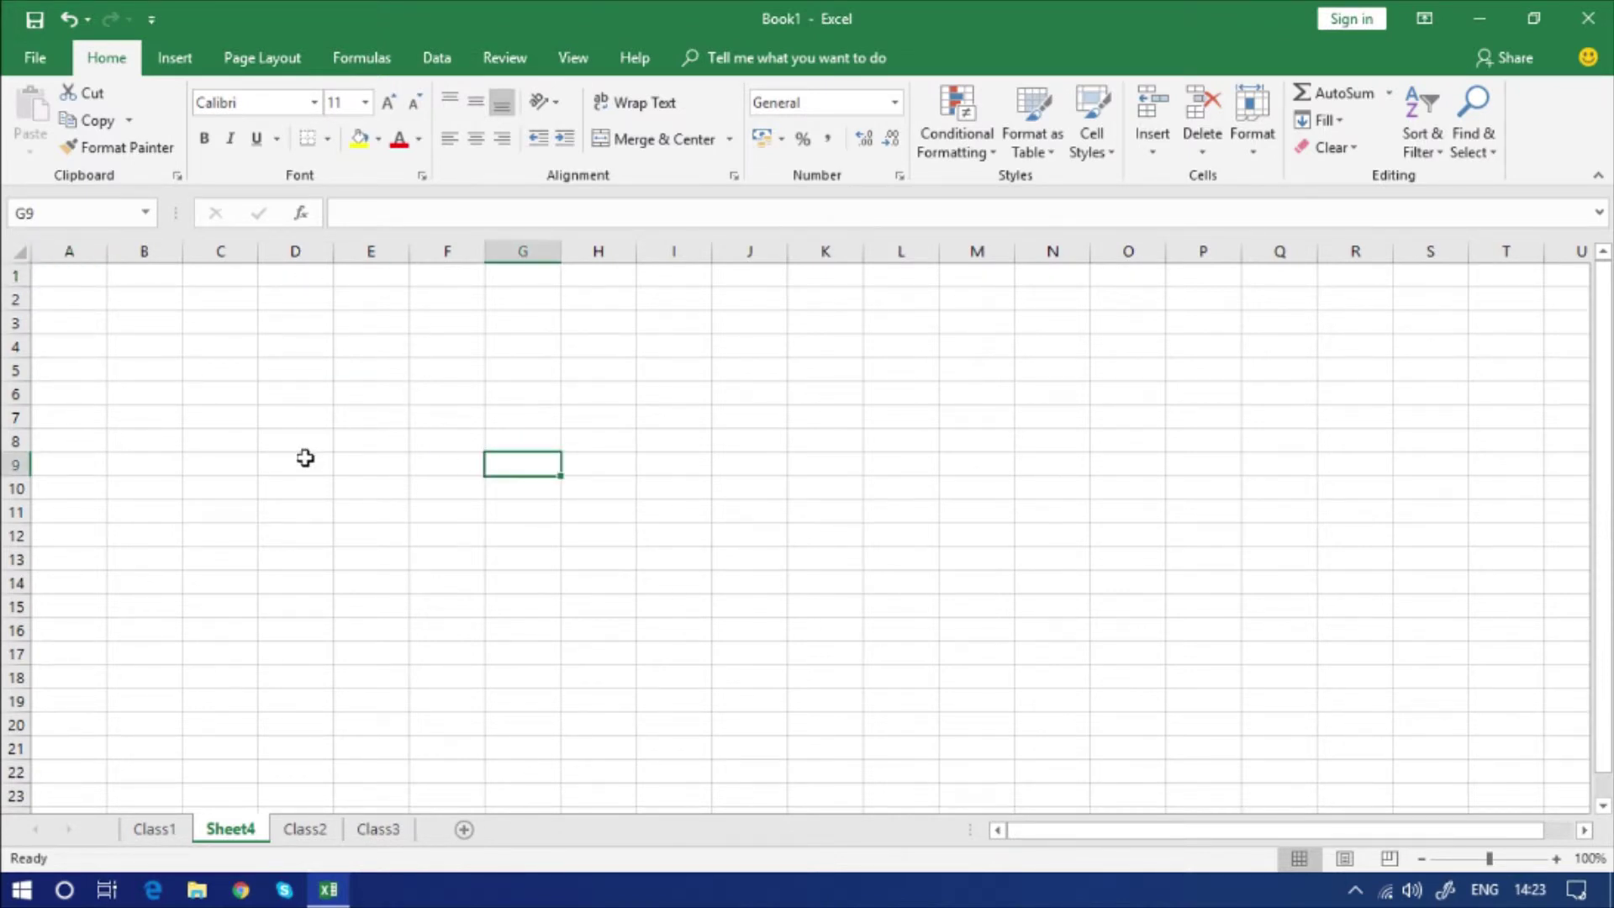
click(294, 380)
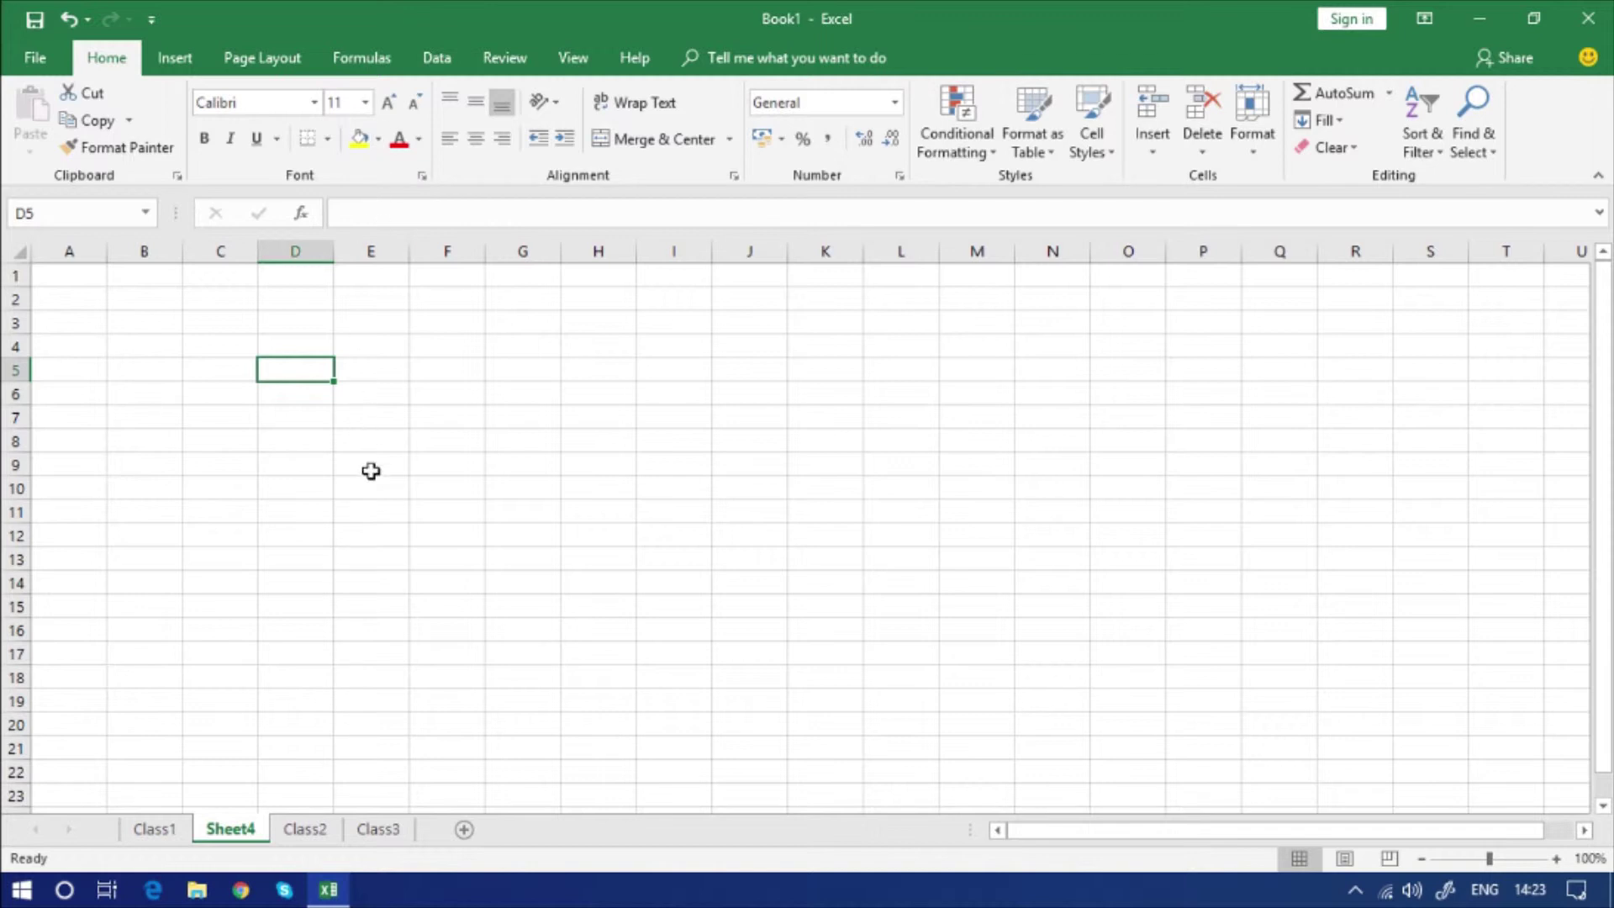
Step: Enter the city names Agra, Delhi, Noida and Lucknow in cells C5 to C8 of Sheet4
click(202, 373)
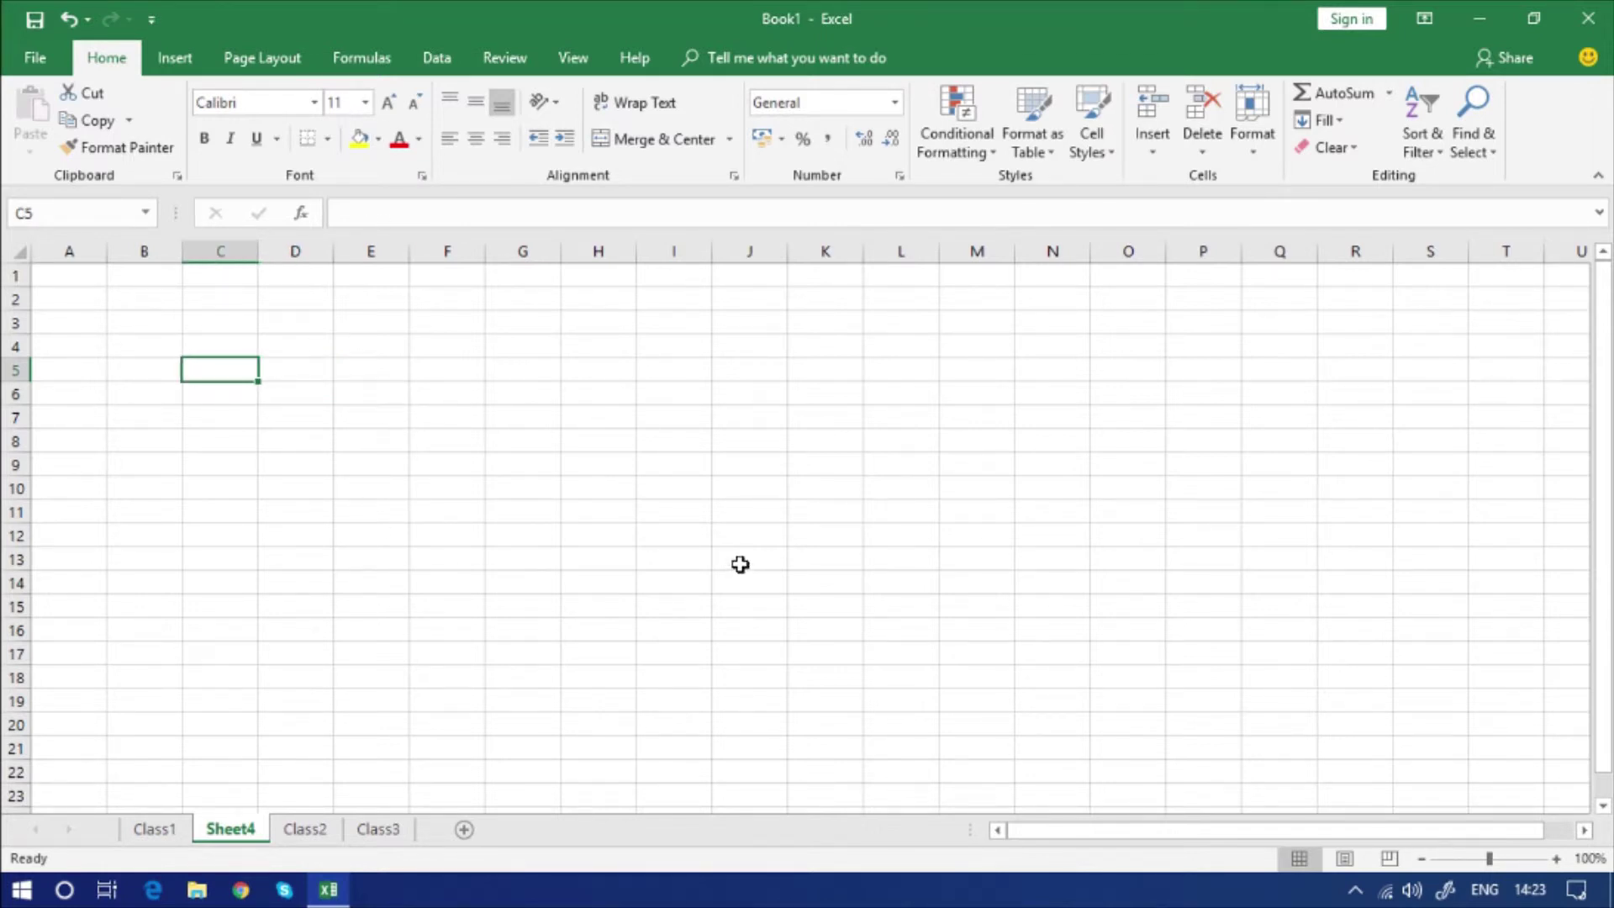
text(Agra)
key(Return)
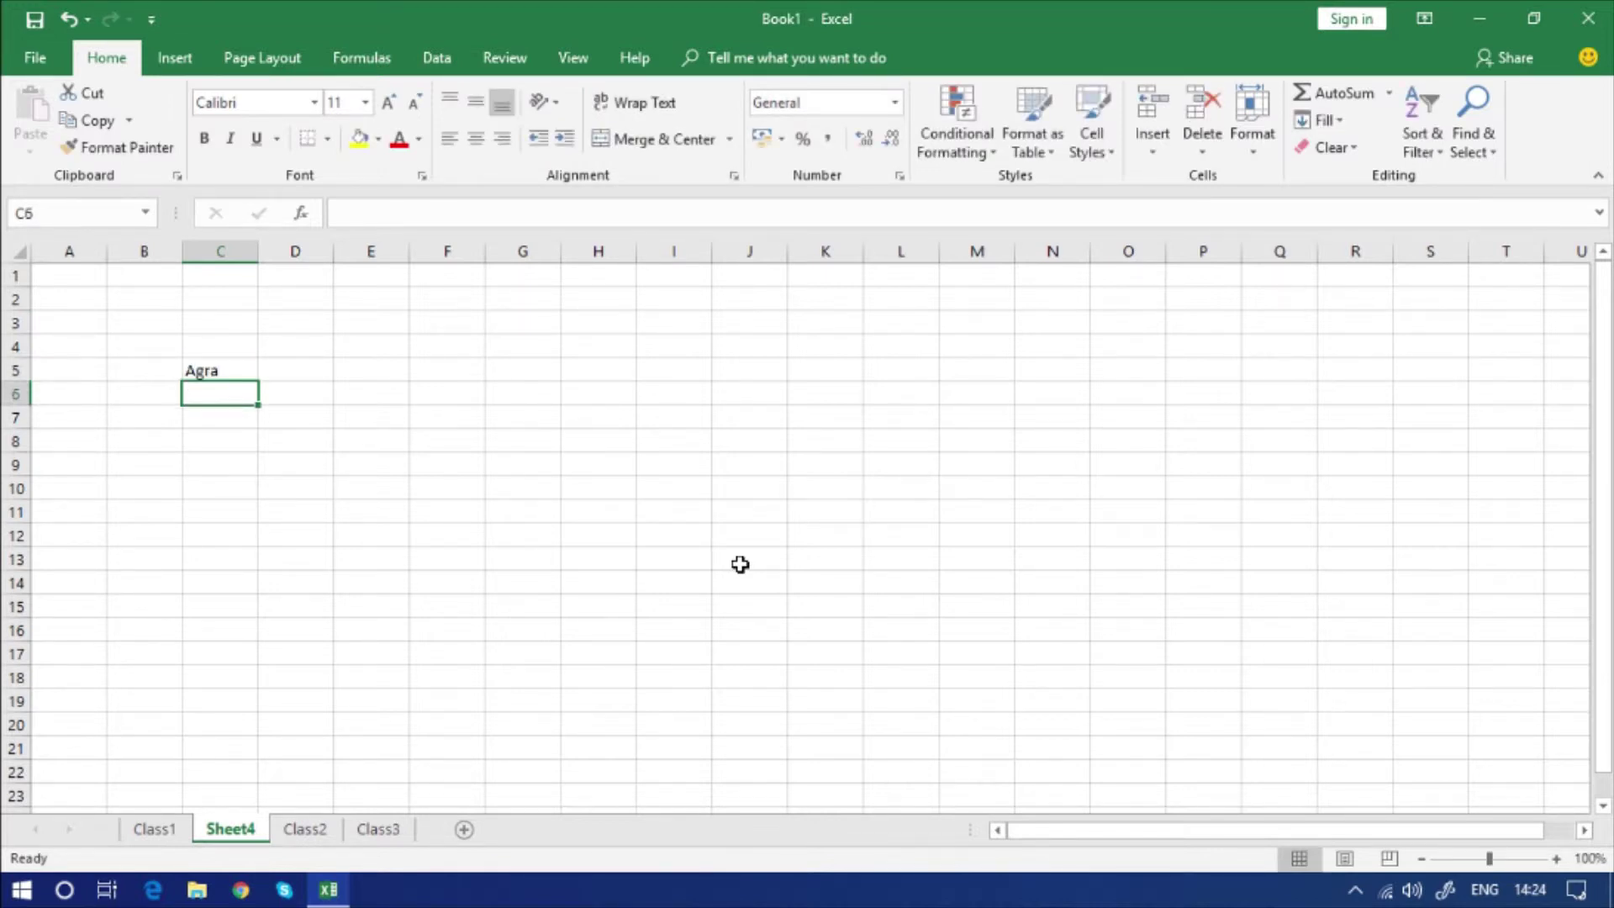
text(Delhi)
key(Return)
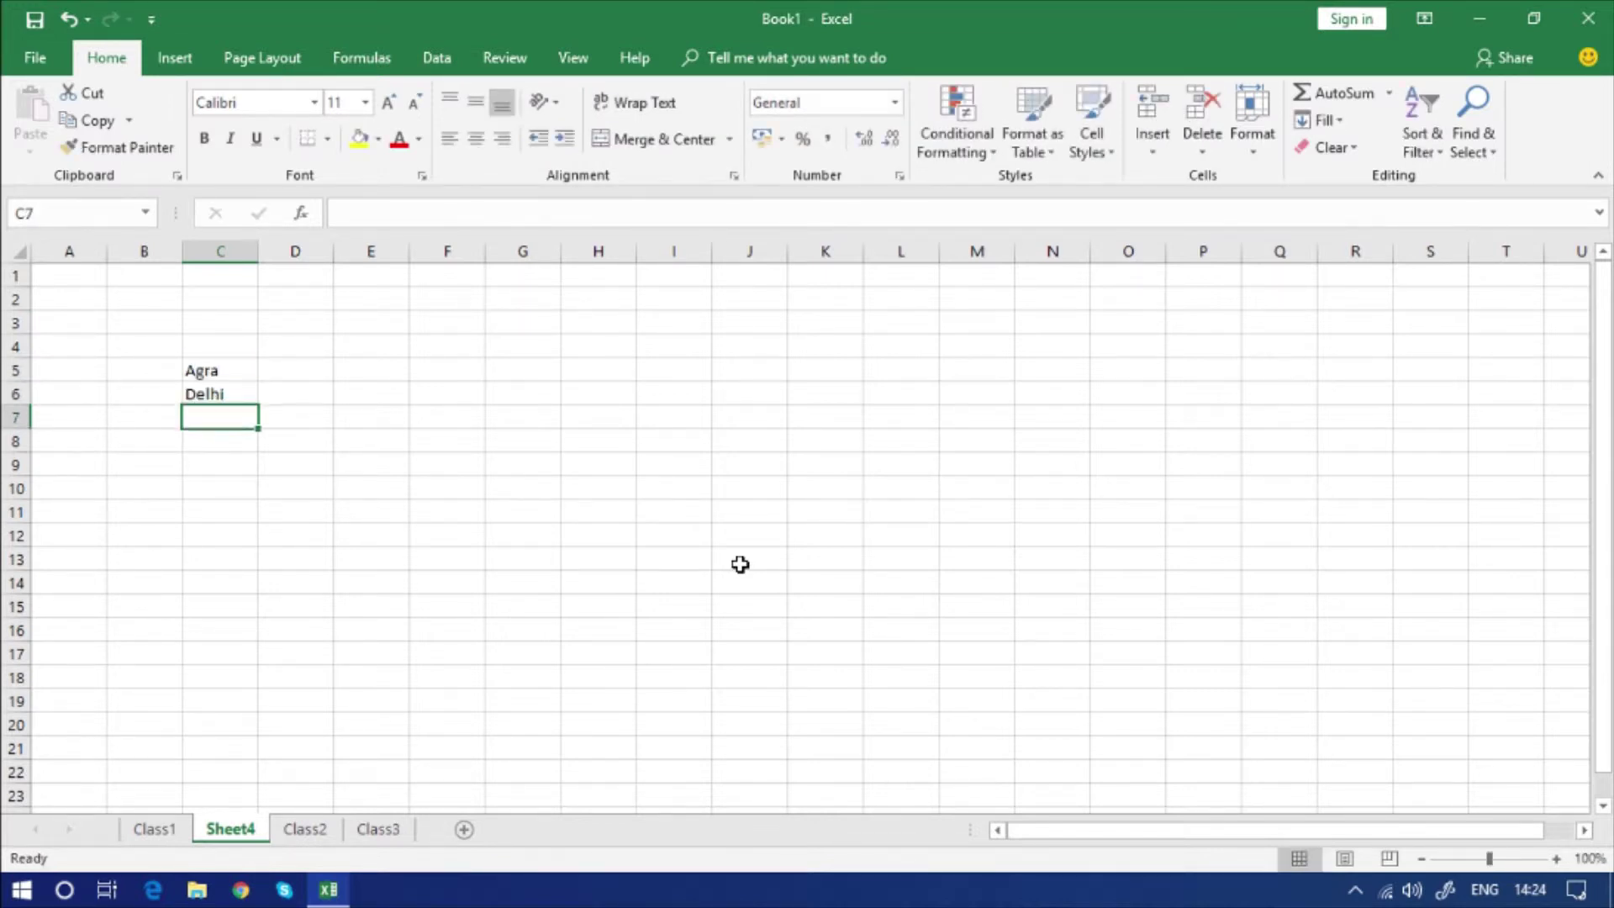
text(Noida)
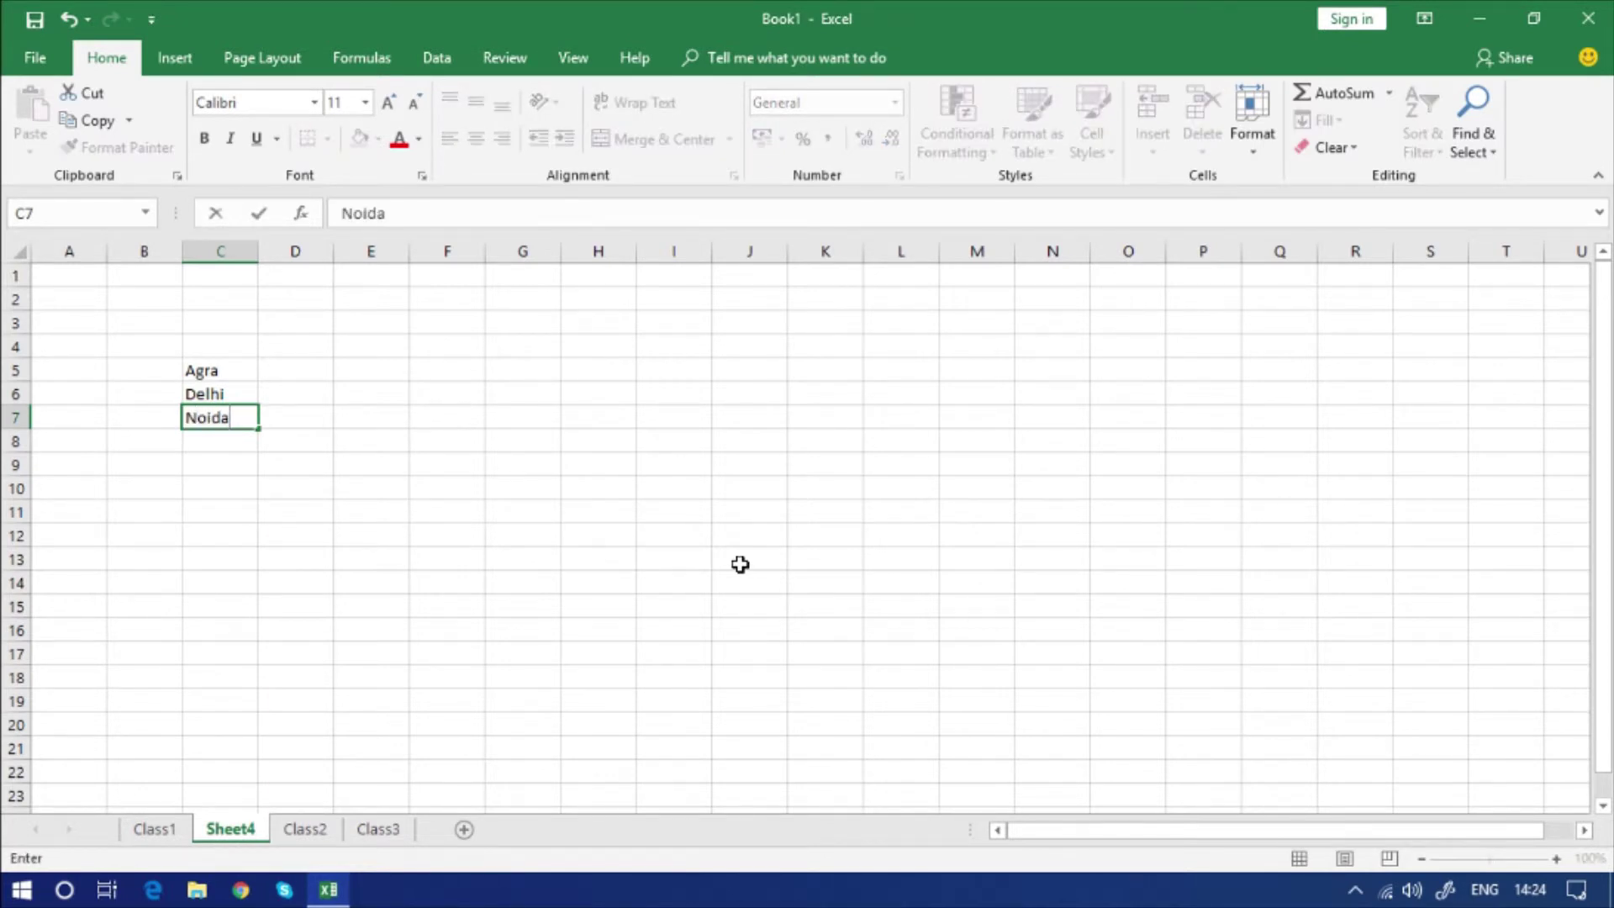
key(Return)
text(L)
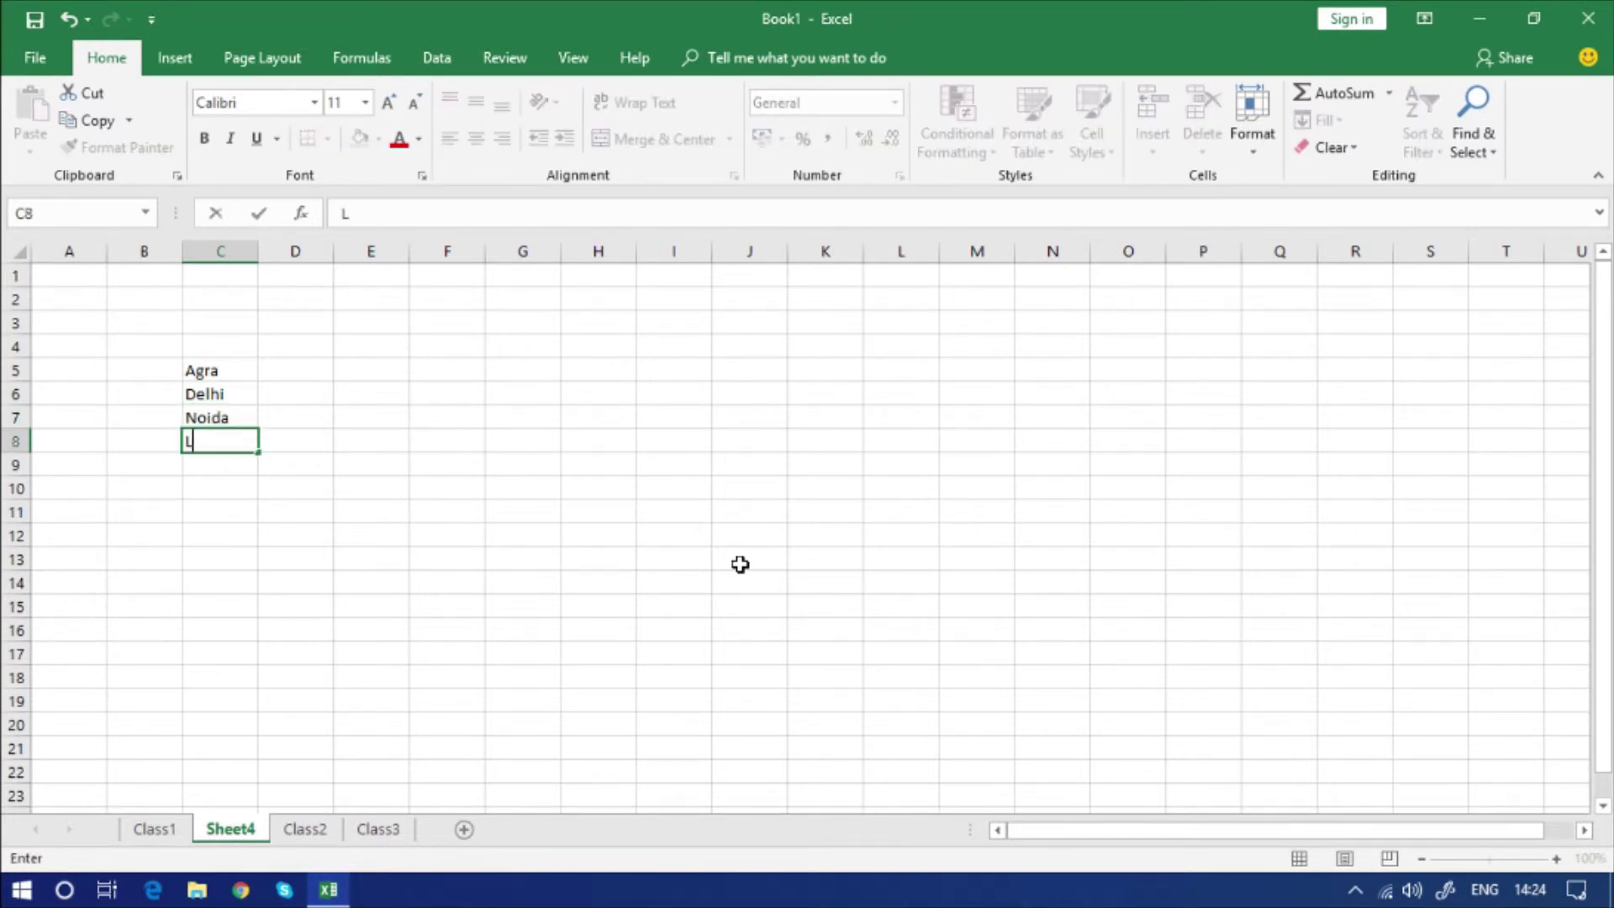
text(ucknow)
key(Return)
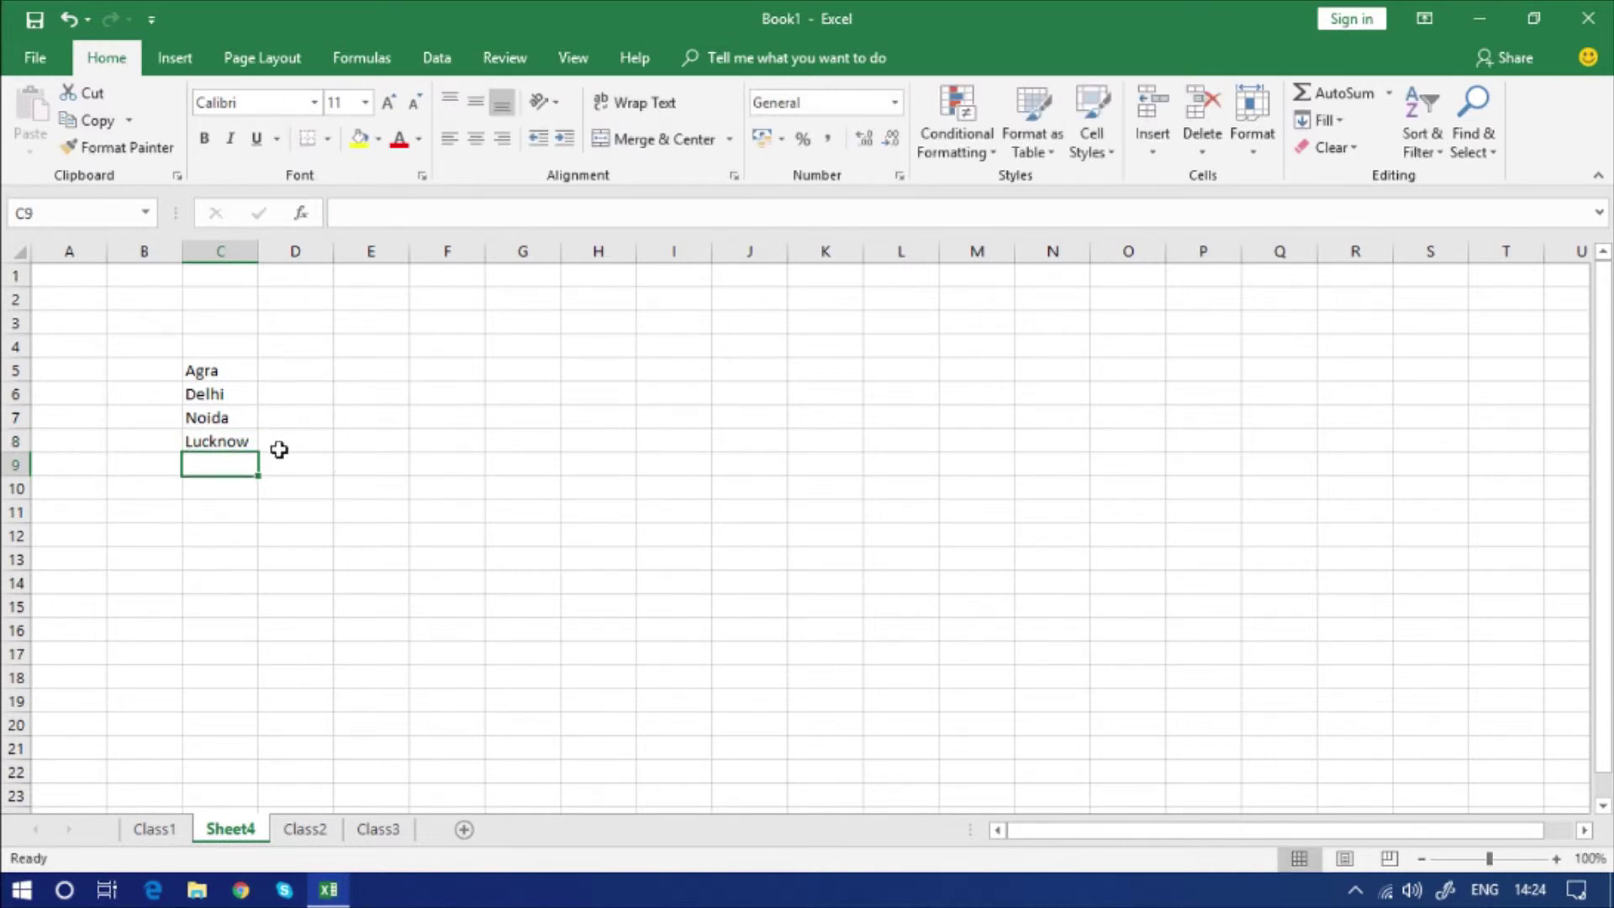
Step: Fill the Delhi cell with the standard yellow colour
click(252, 418)
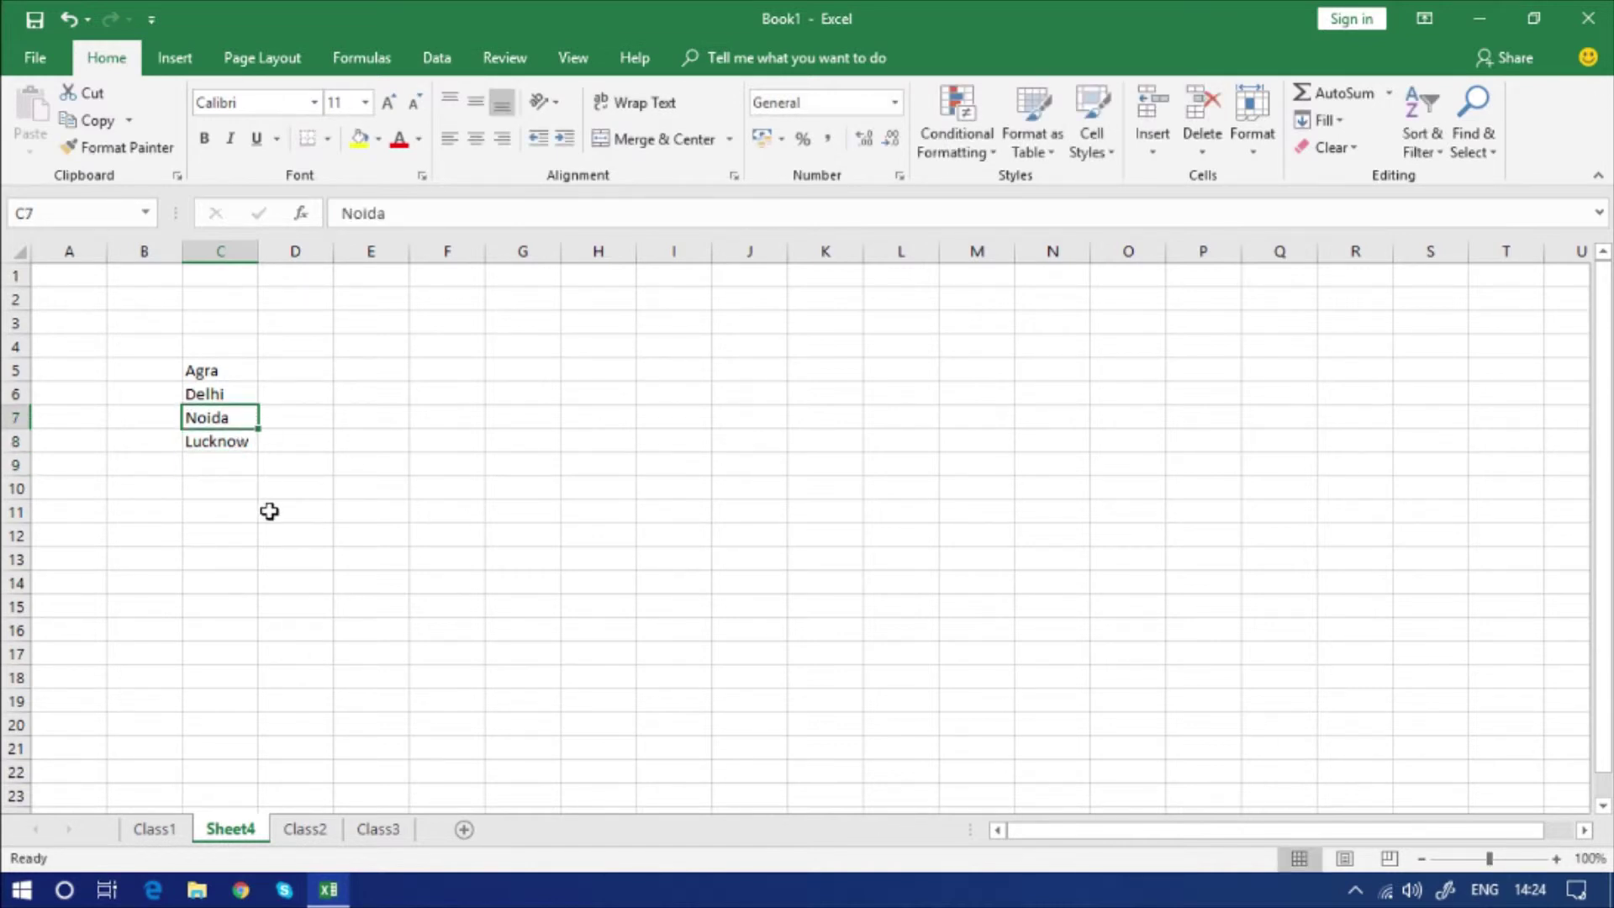
click(241, 445)
click(229, 396)
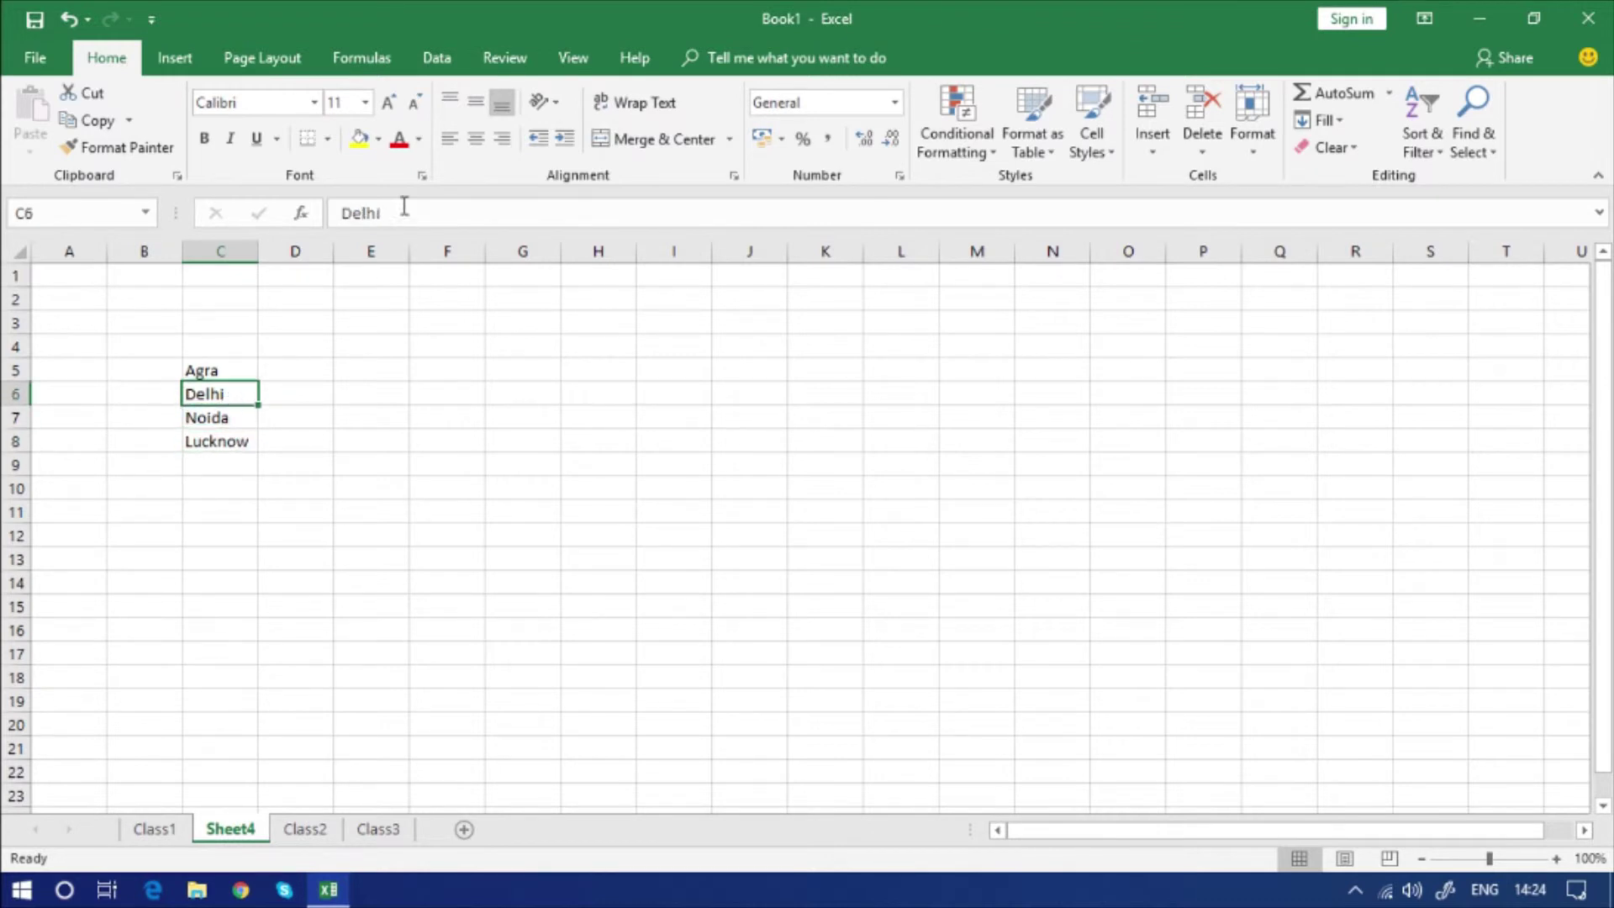
click(378, 140)
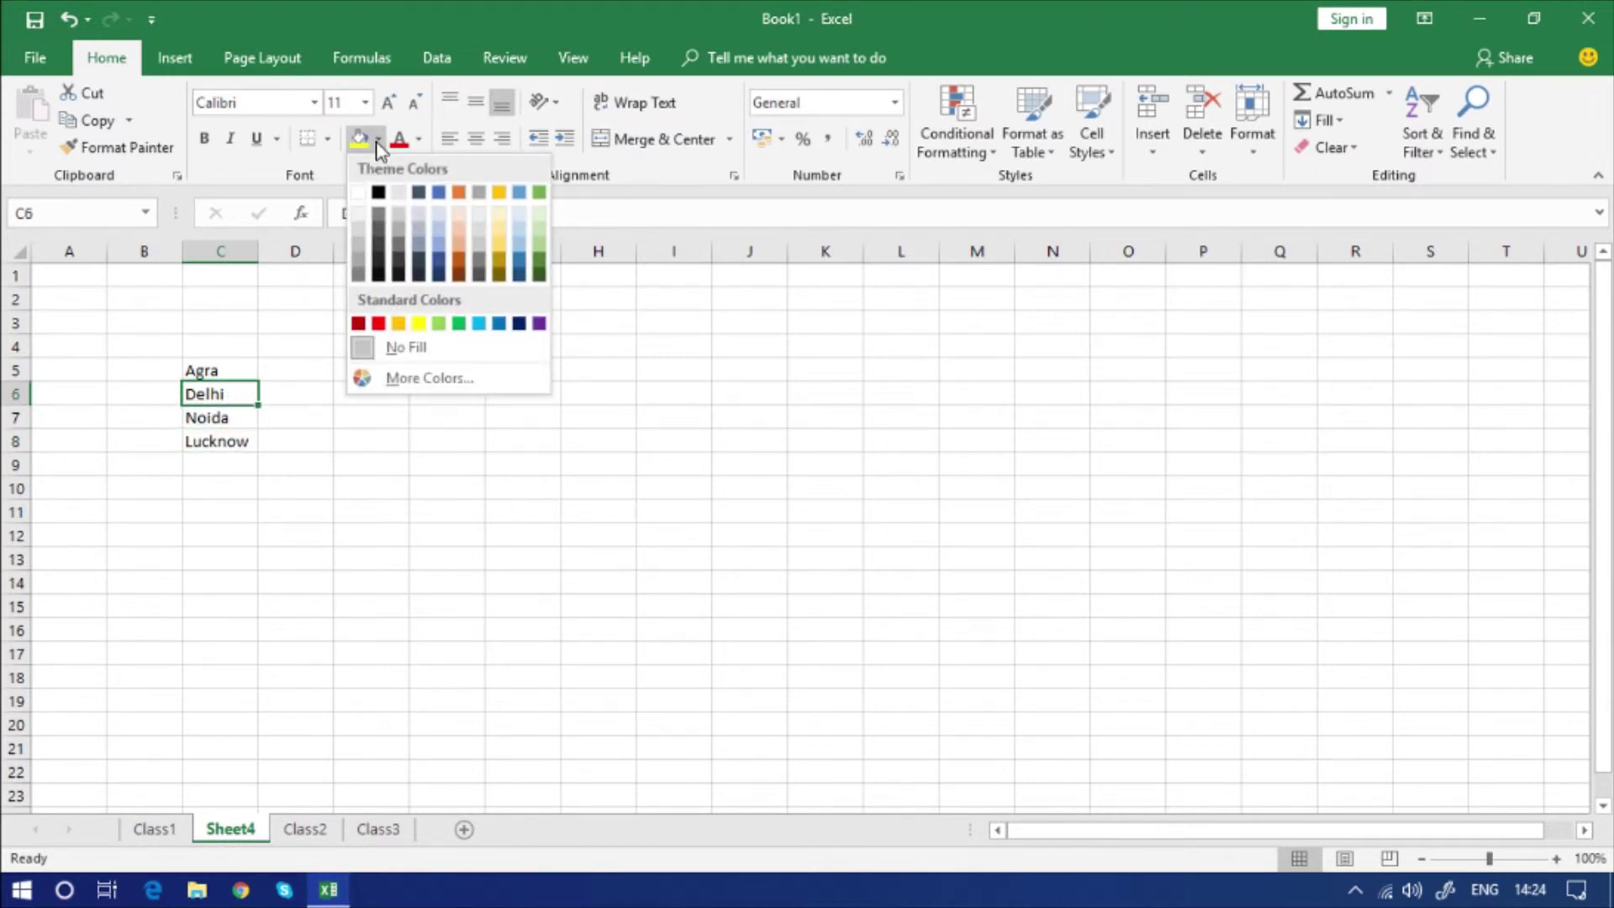
click(418, 324)
click(271, 439)
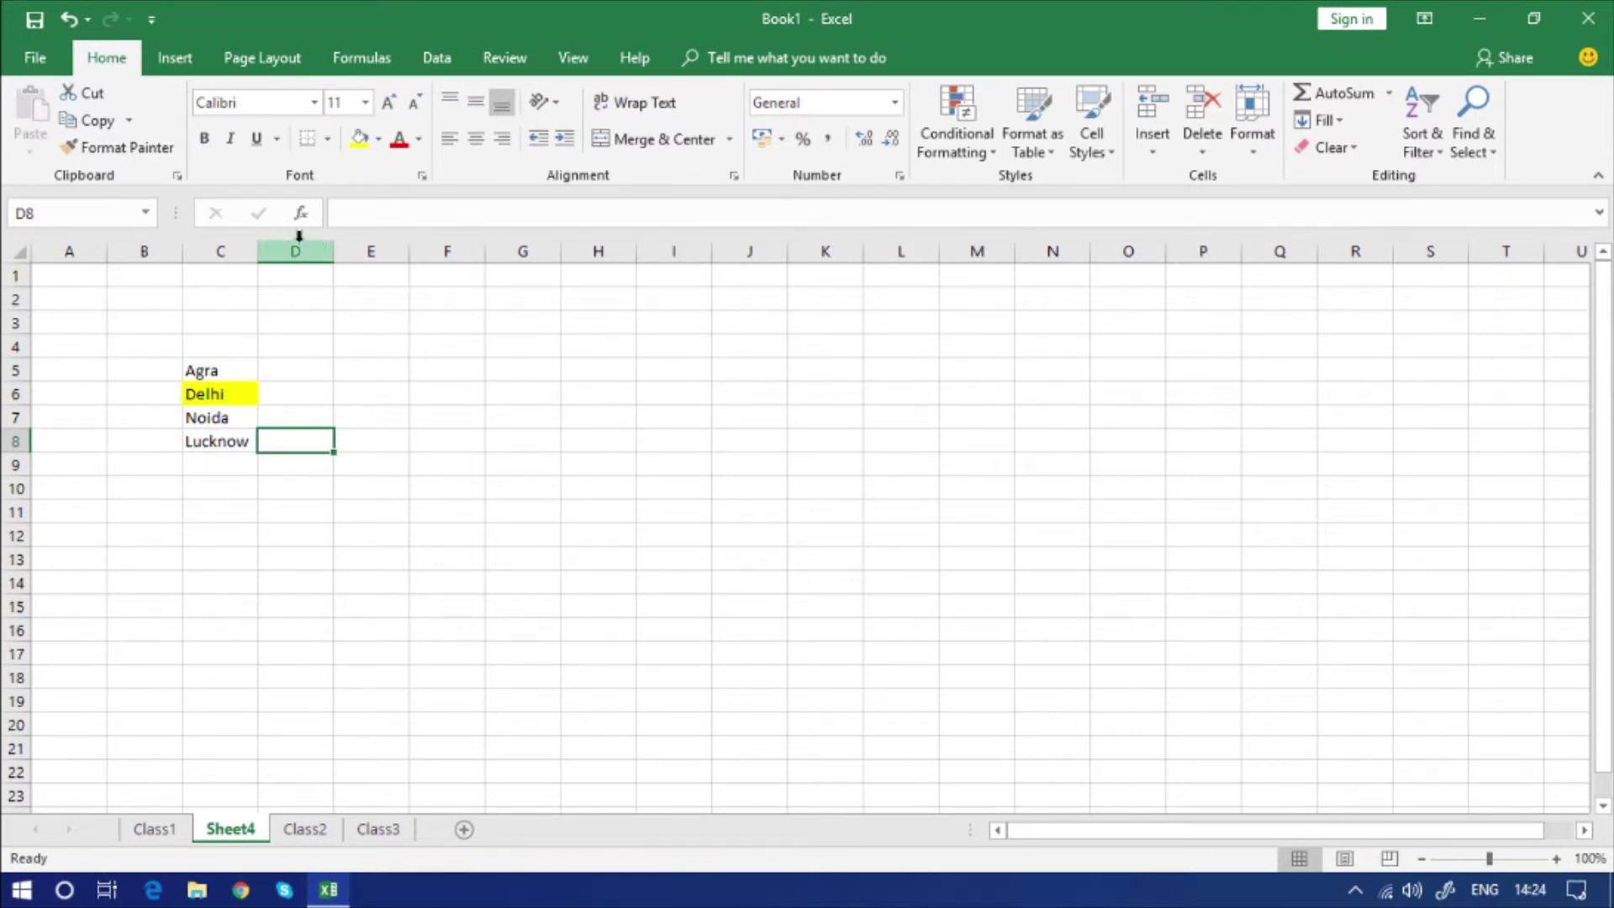
Step: Fill the Agra cell with a light green theme colour
click(380, 138)
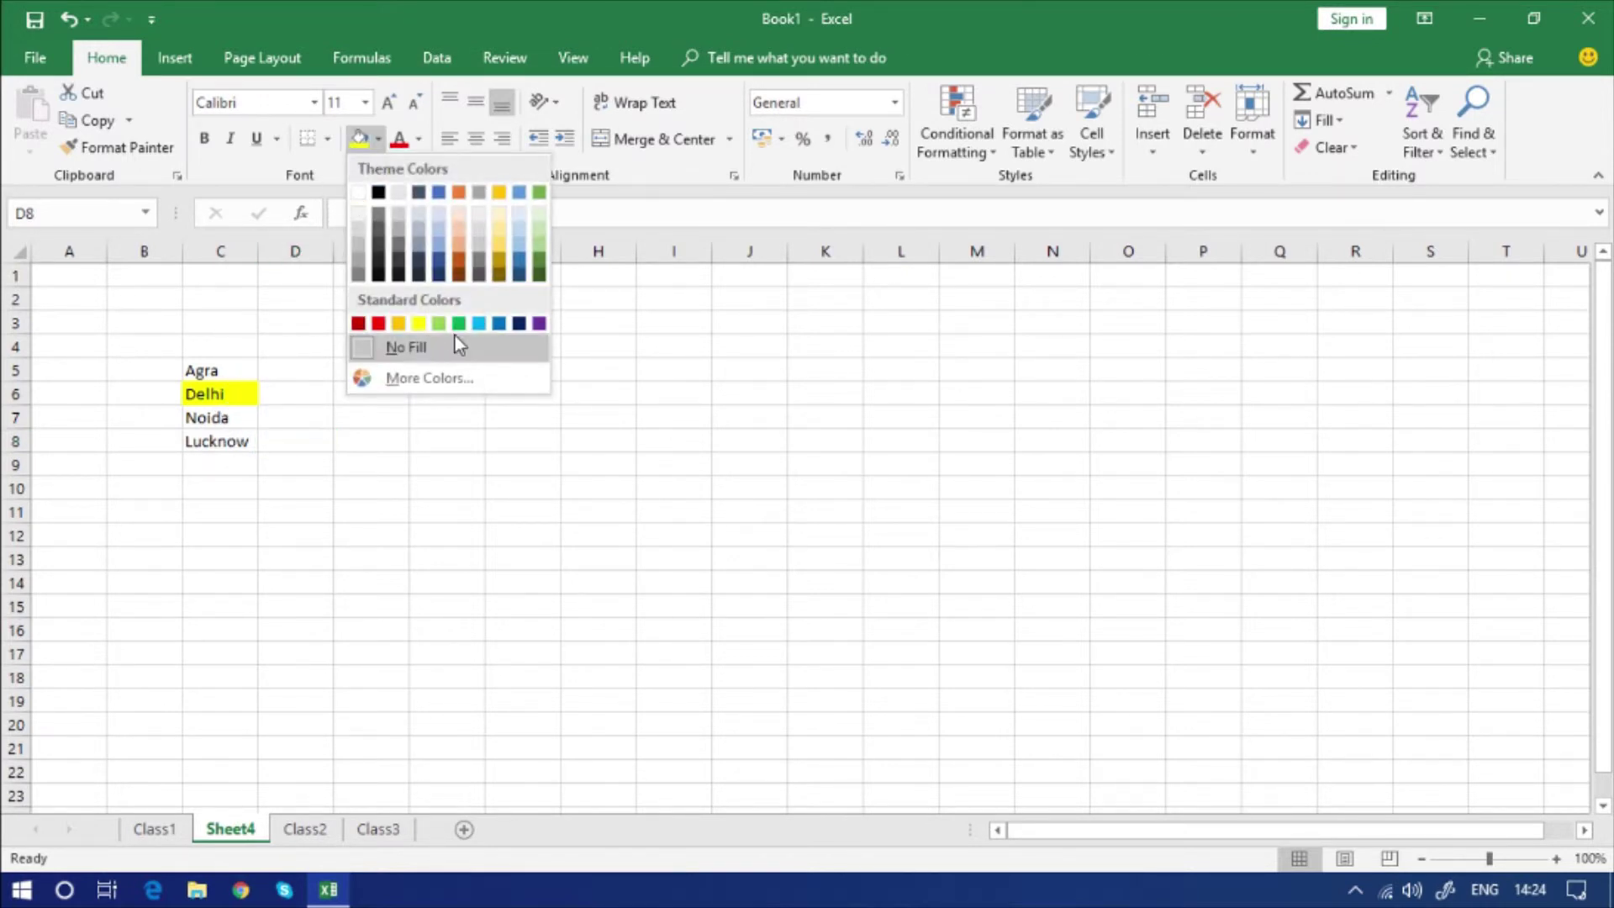
key(Escape)
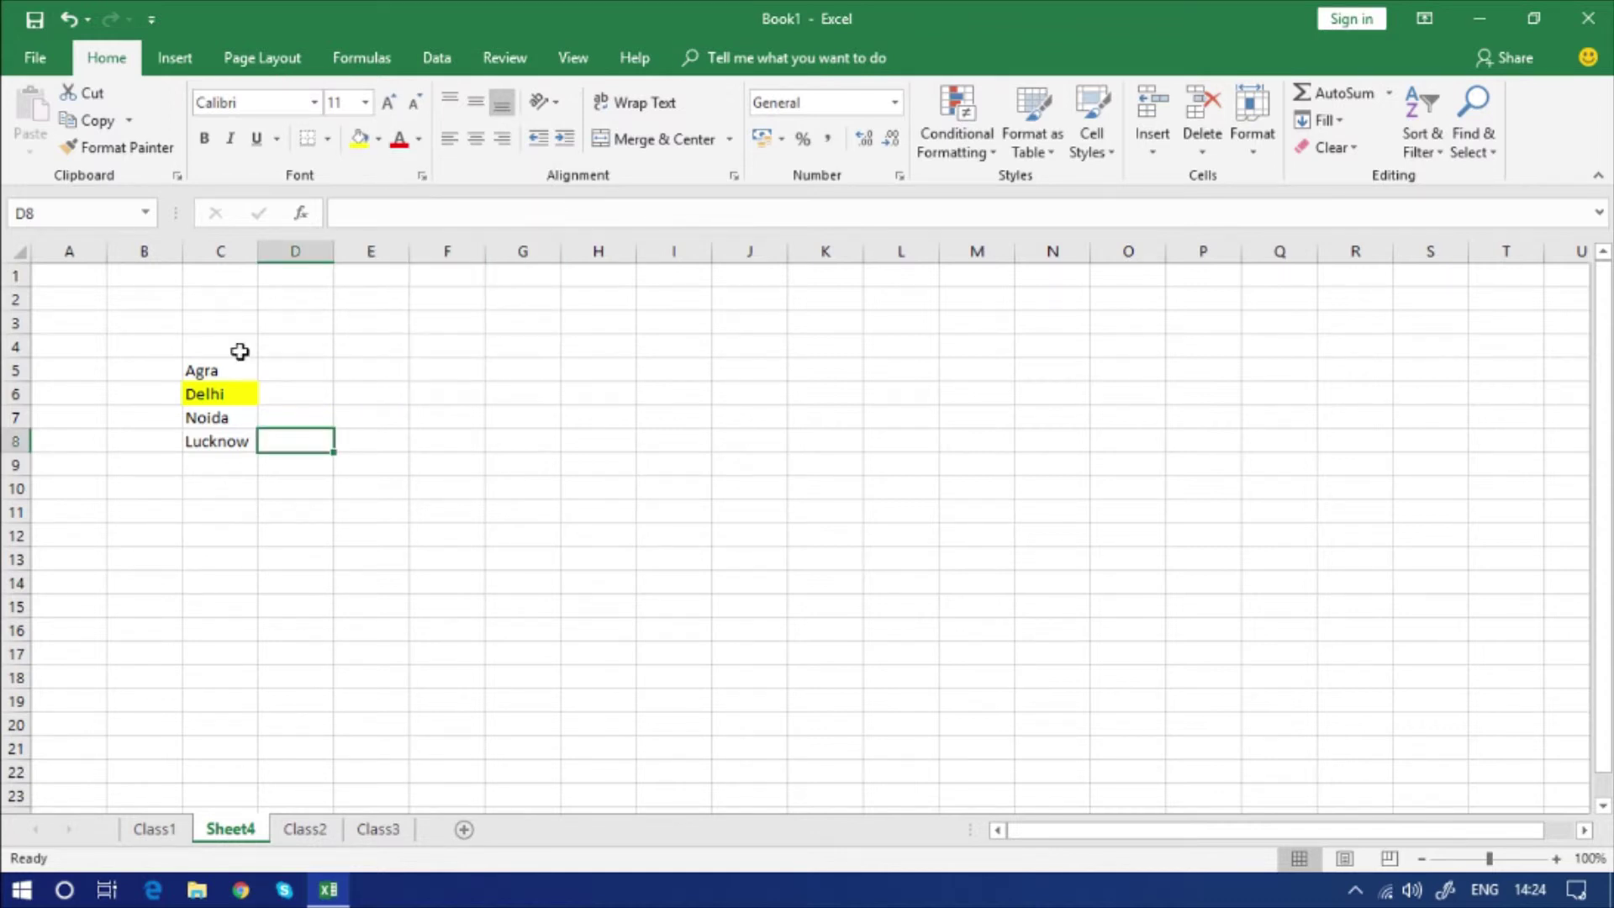
click(209, 372)
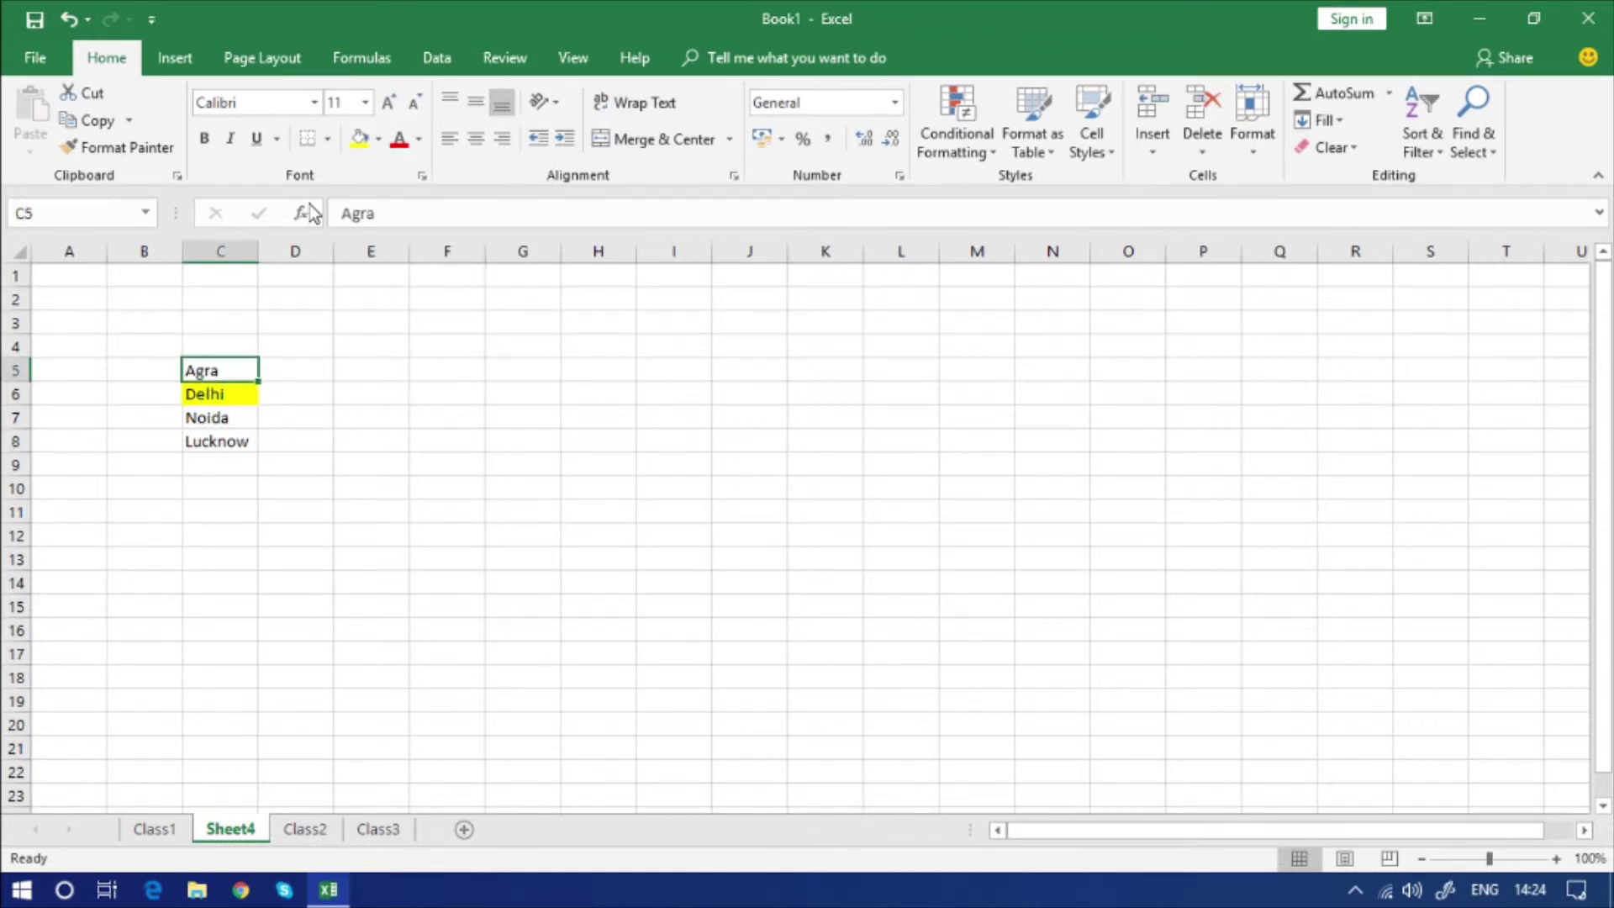
click(380, 143)
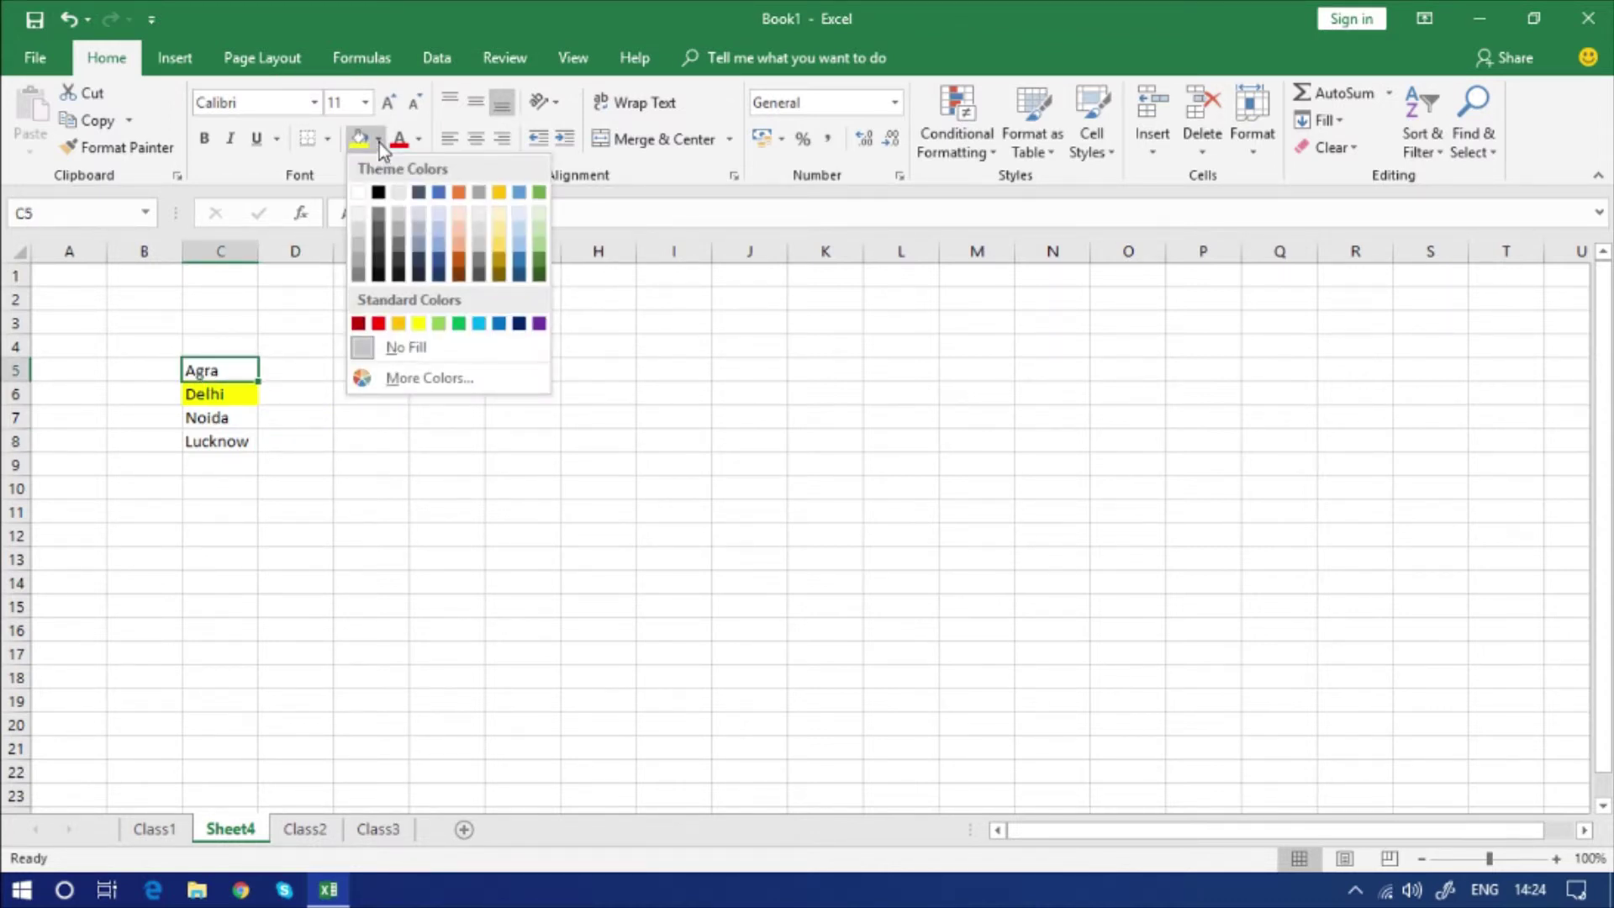
click(539, 243)
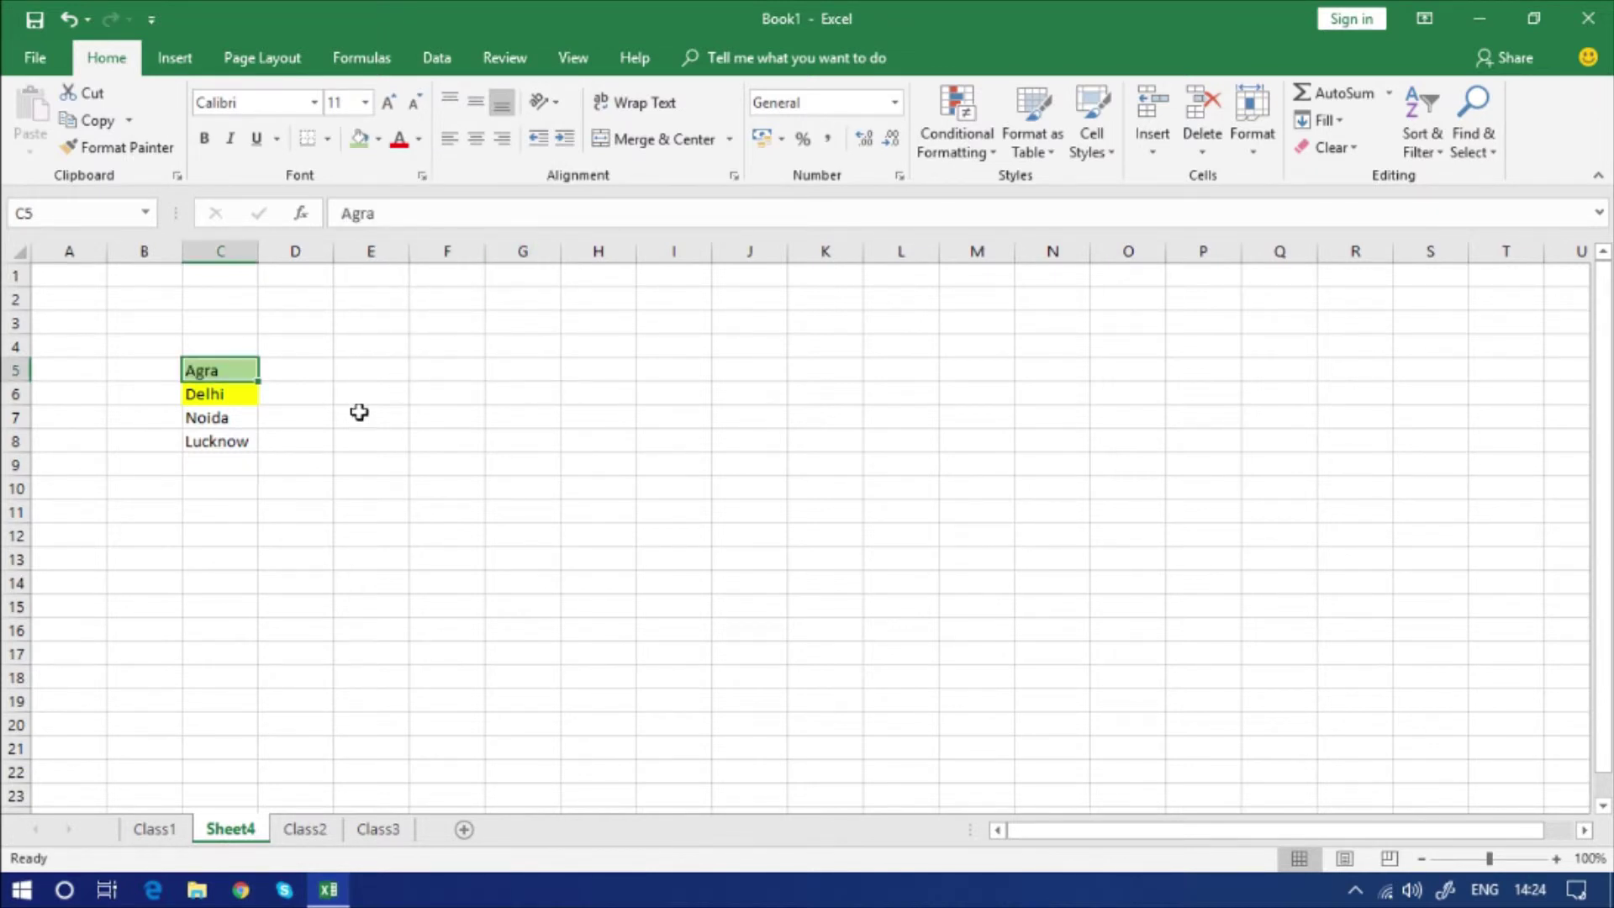
click(263, 467)
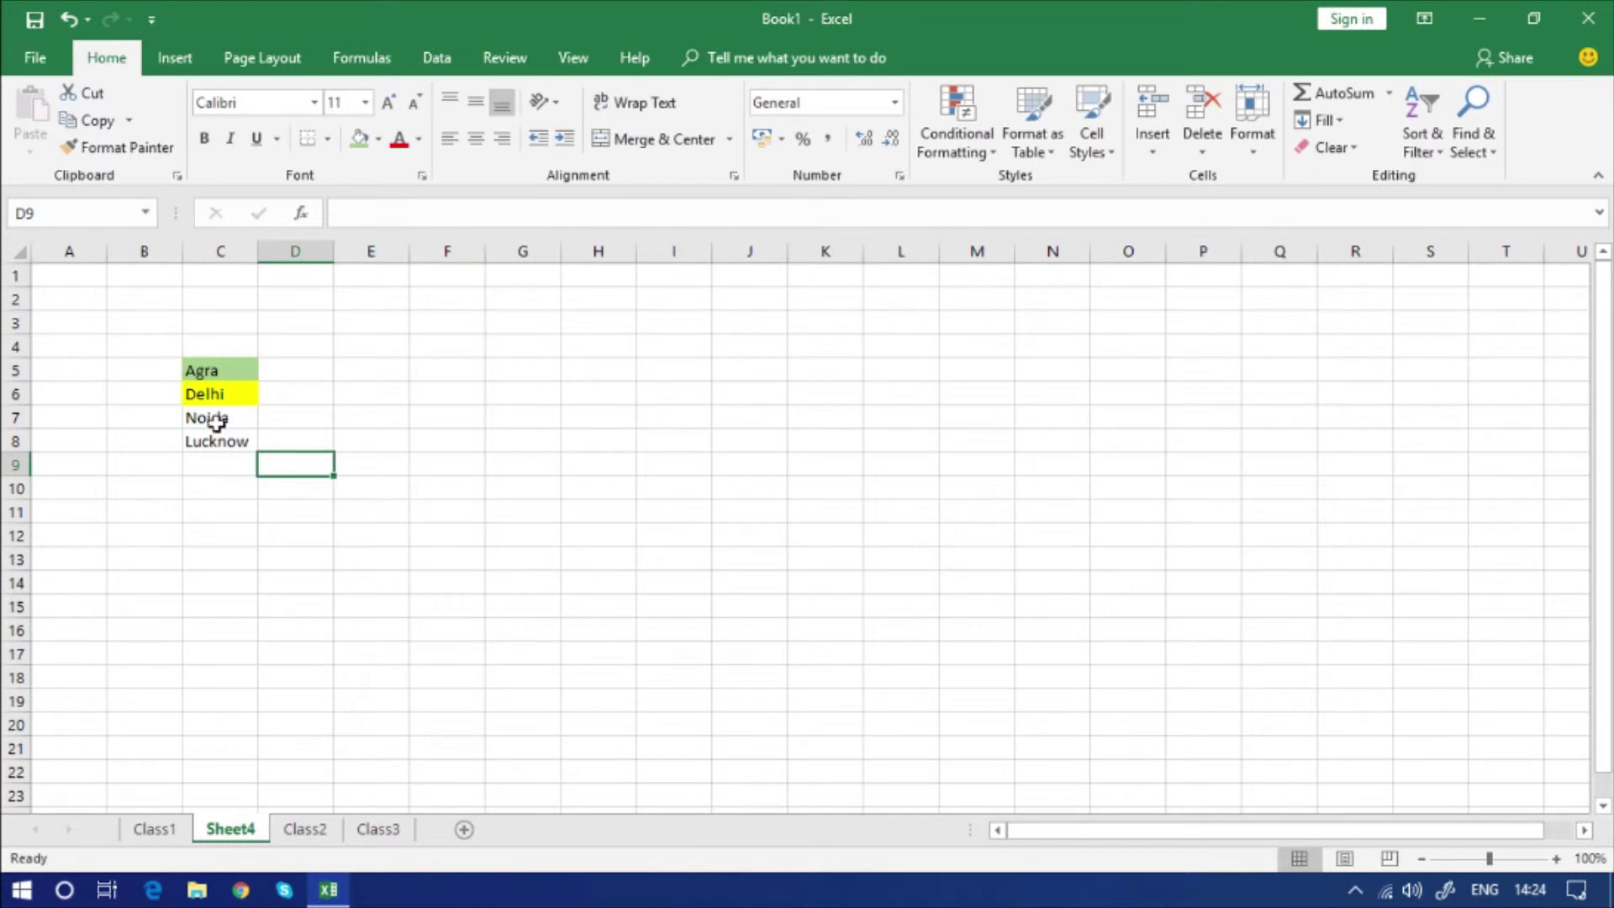
Step: Change the font colour of the Lucknow cell to standard green
click(202, 395)
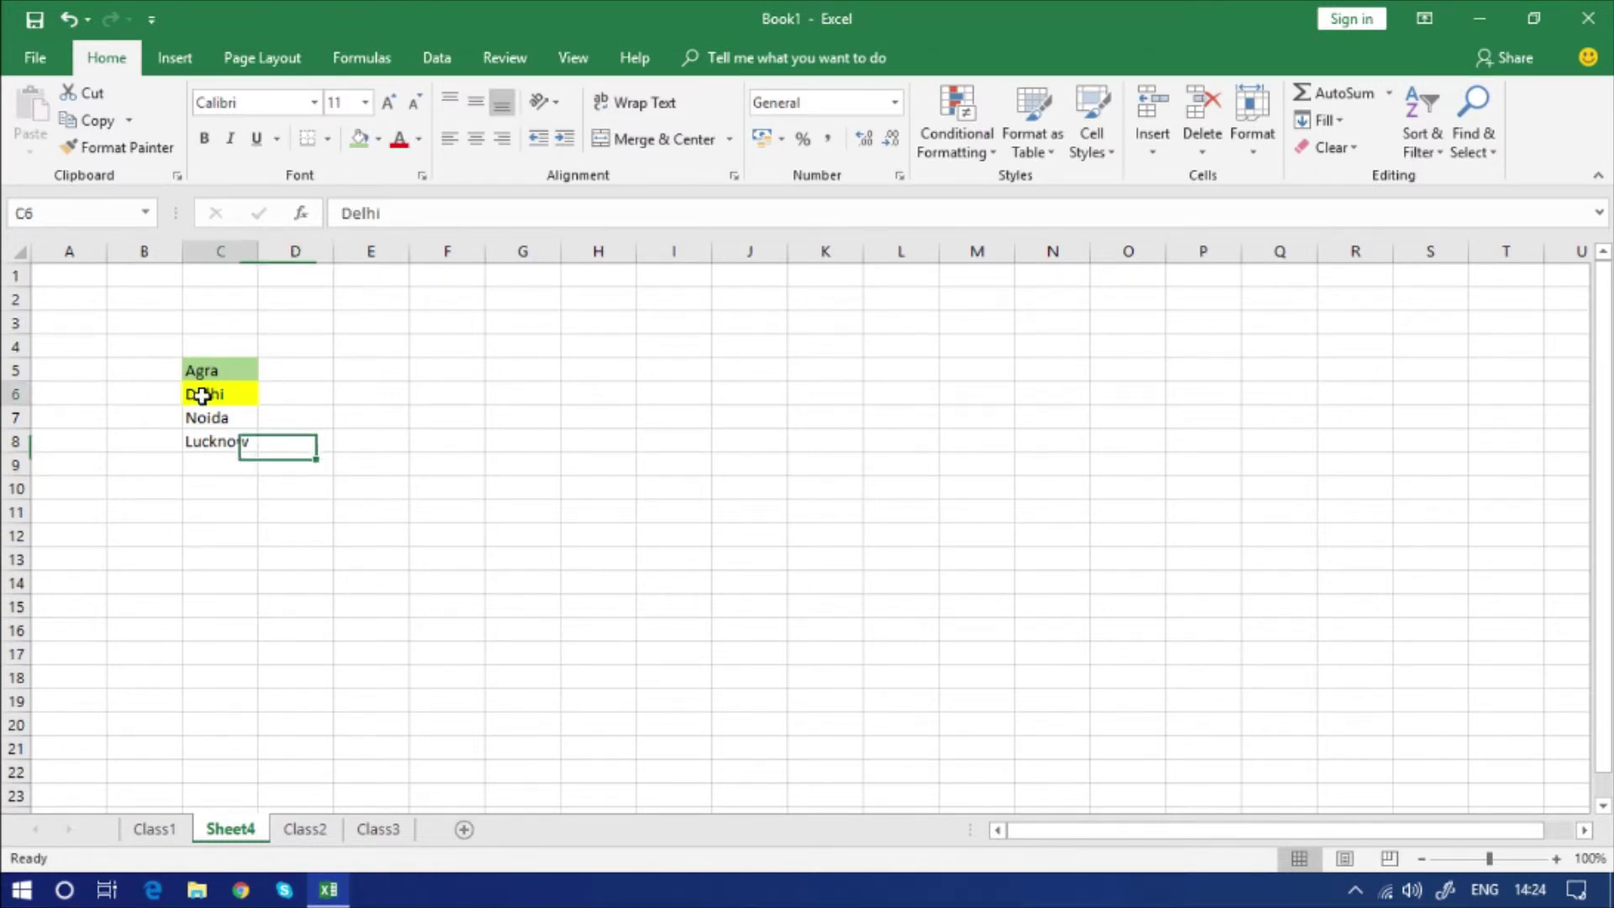
click(217, 445)
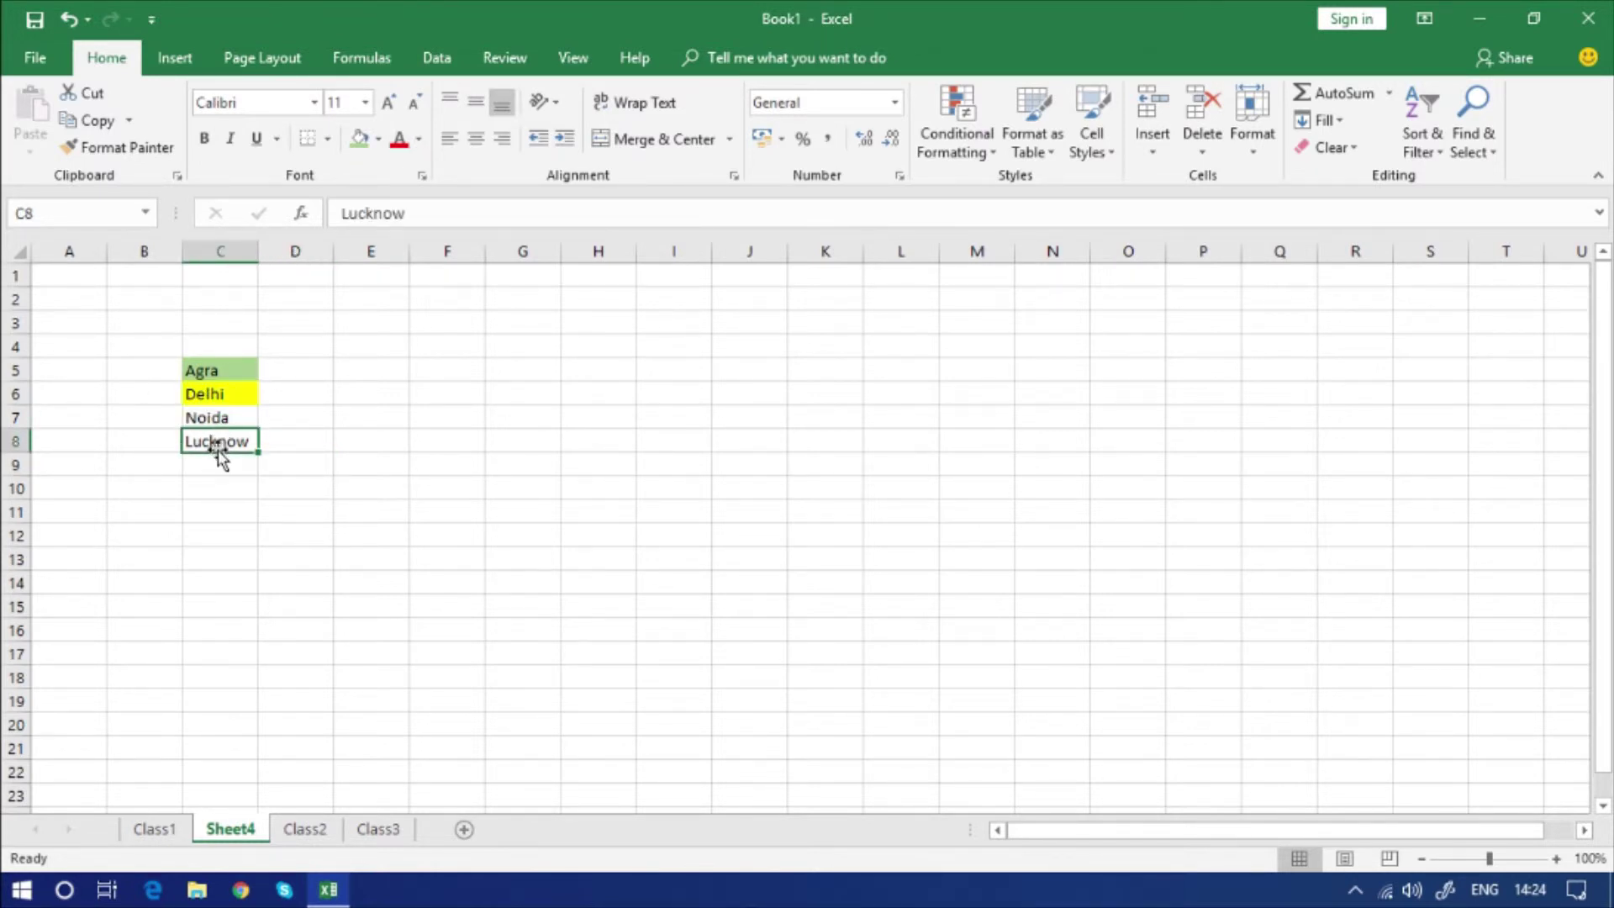
click(419, 141)
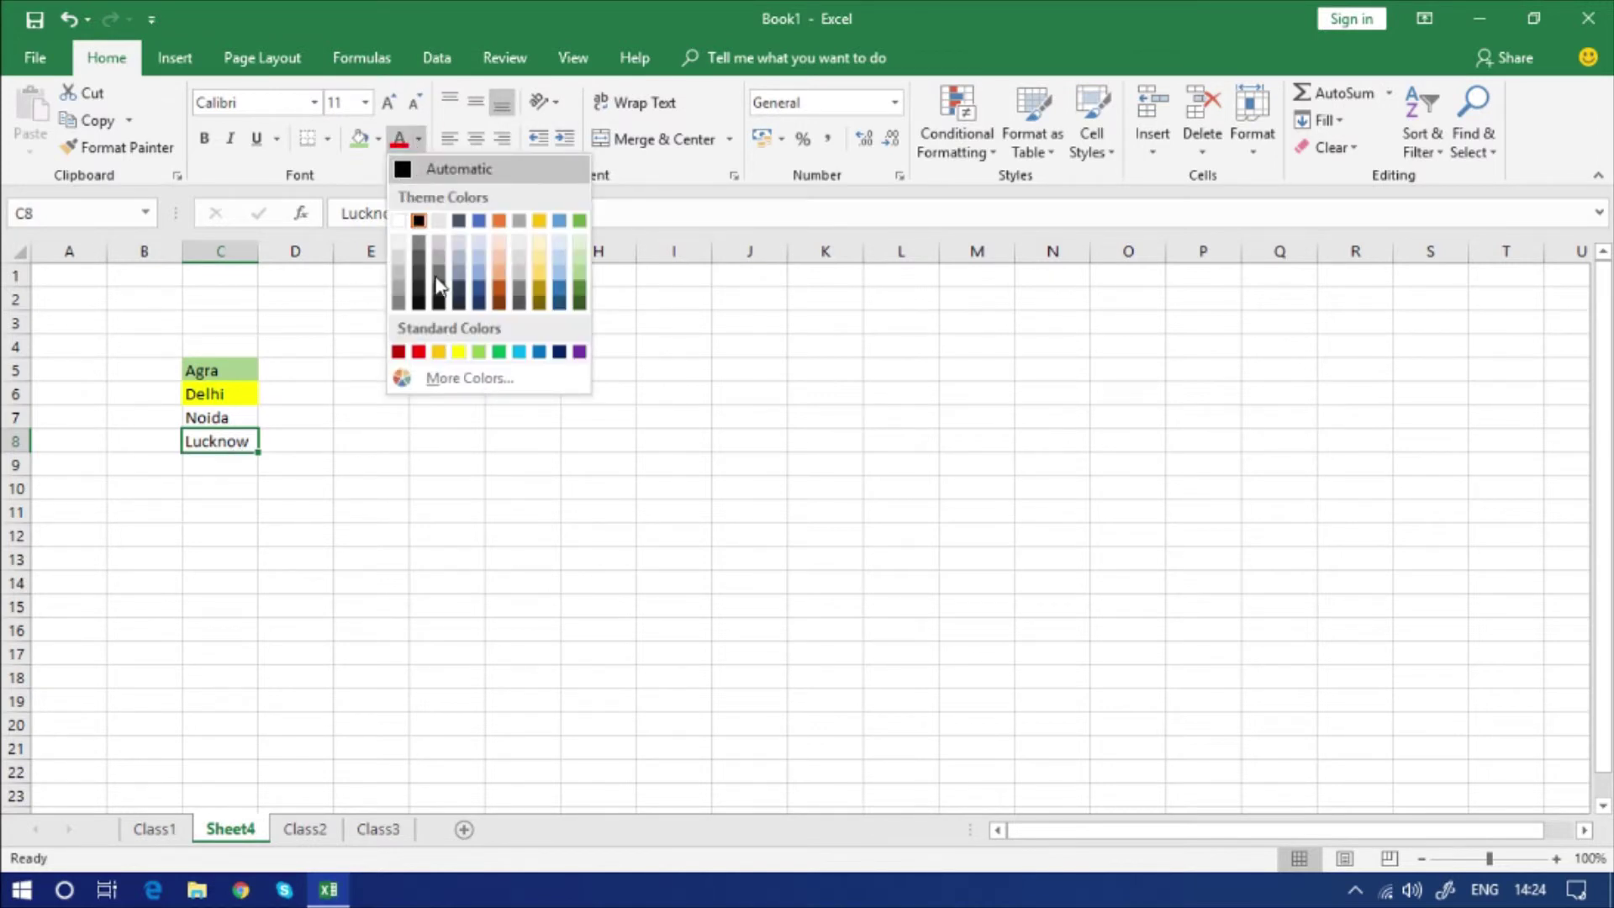
click(498, 351)
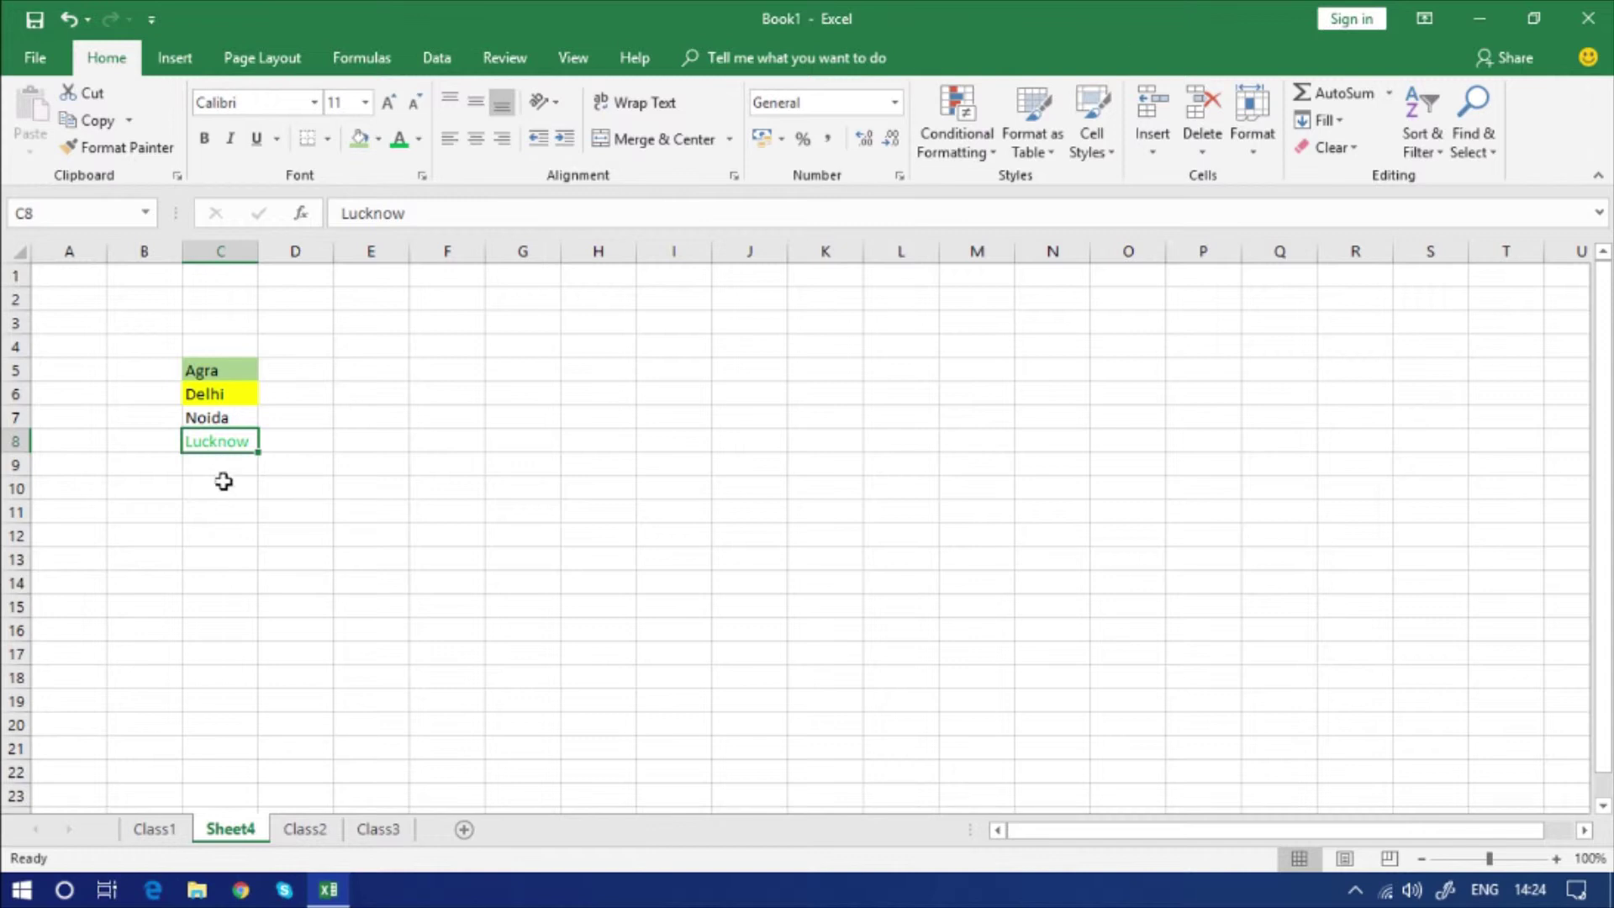
click(419, 138)
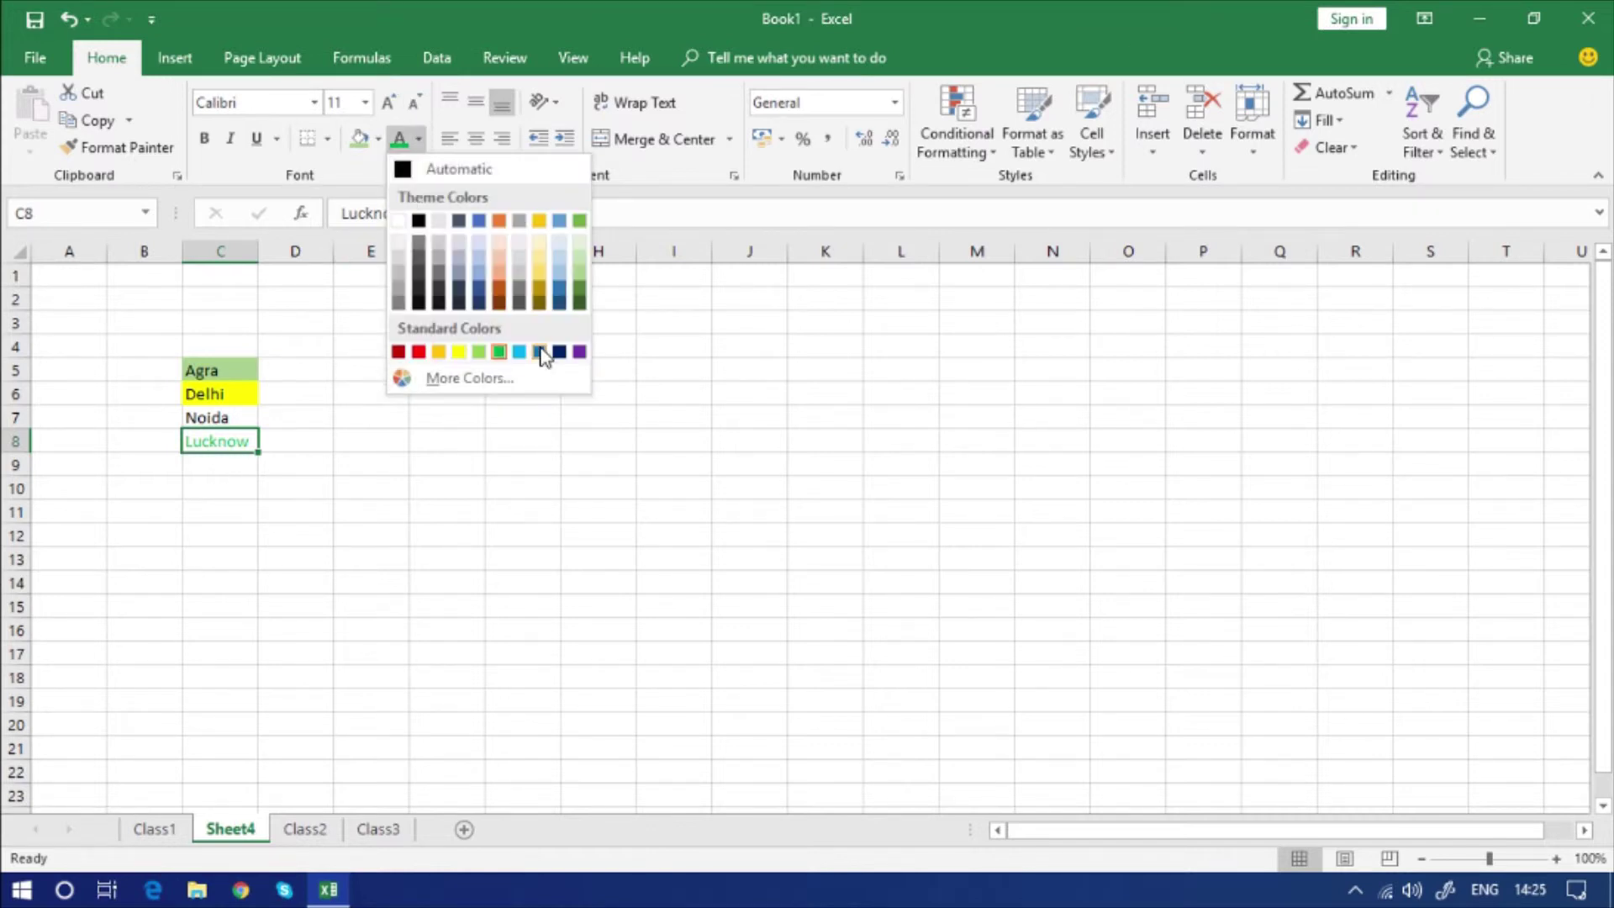
click(216, 448)
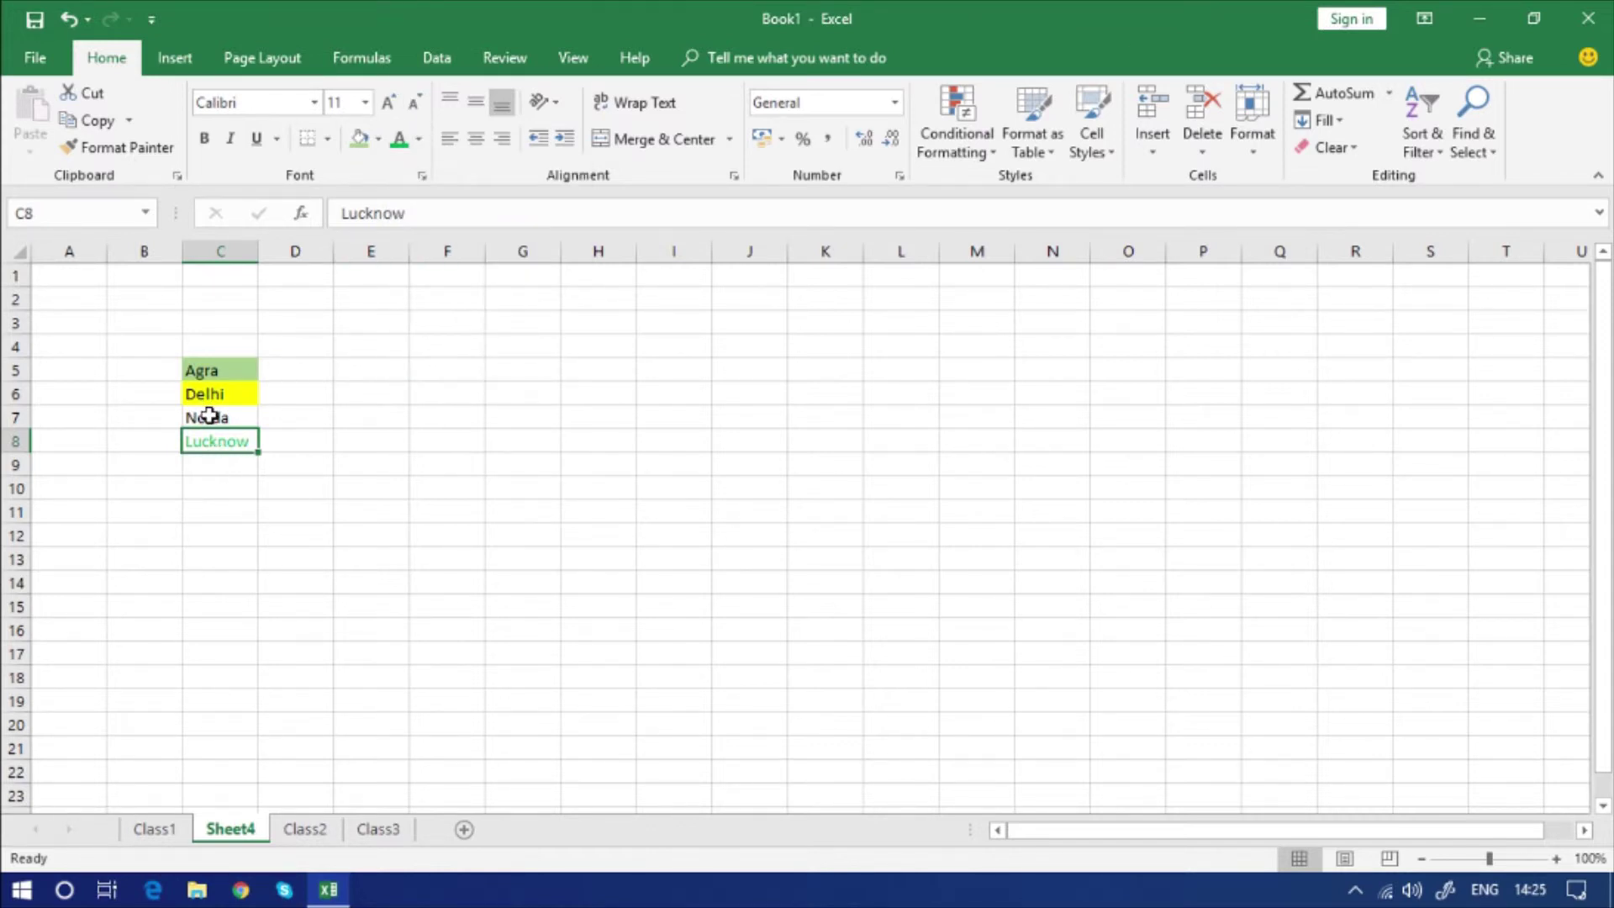
click(213, 418)
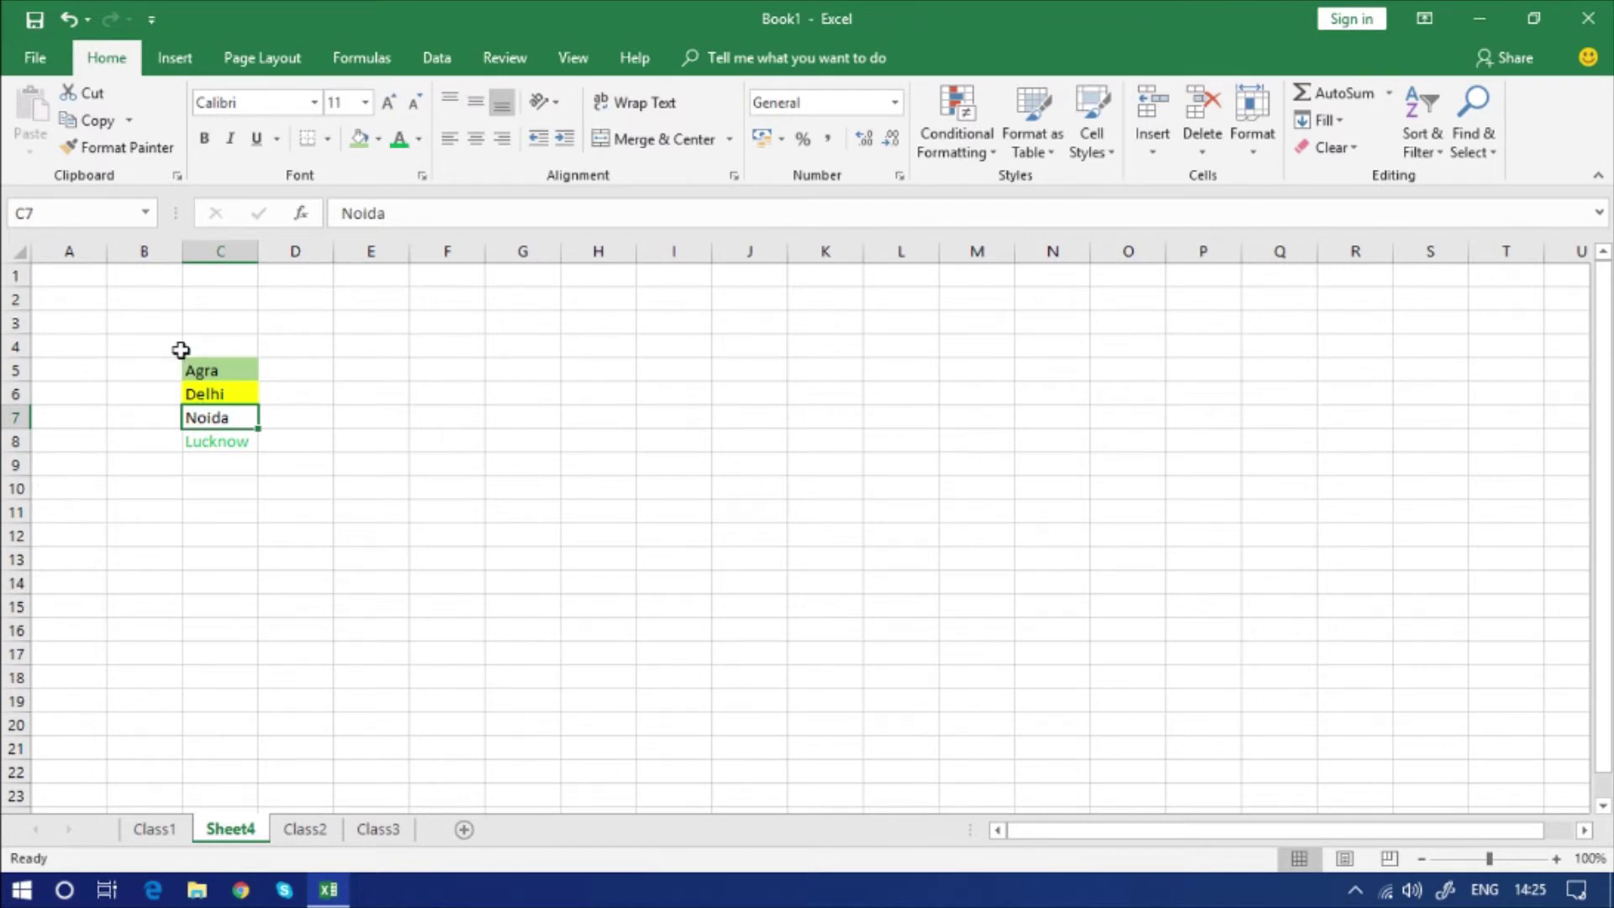
Step: Select the range B4:C8 around the city list and change its font colour to light blue
drag(165, 352, 232, 443)
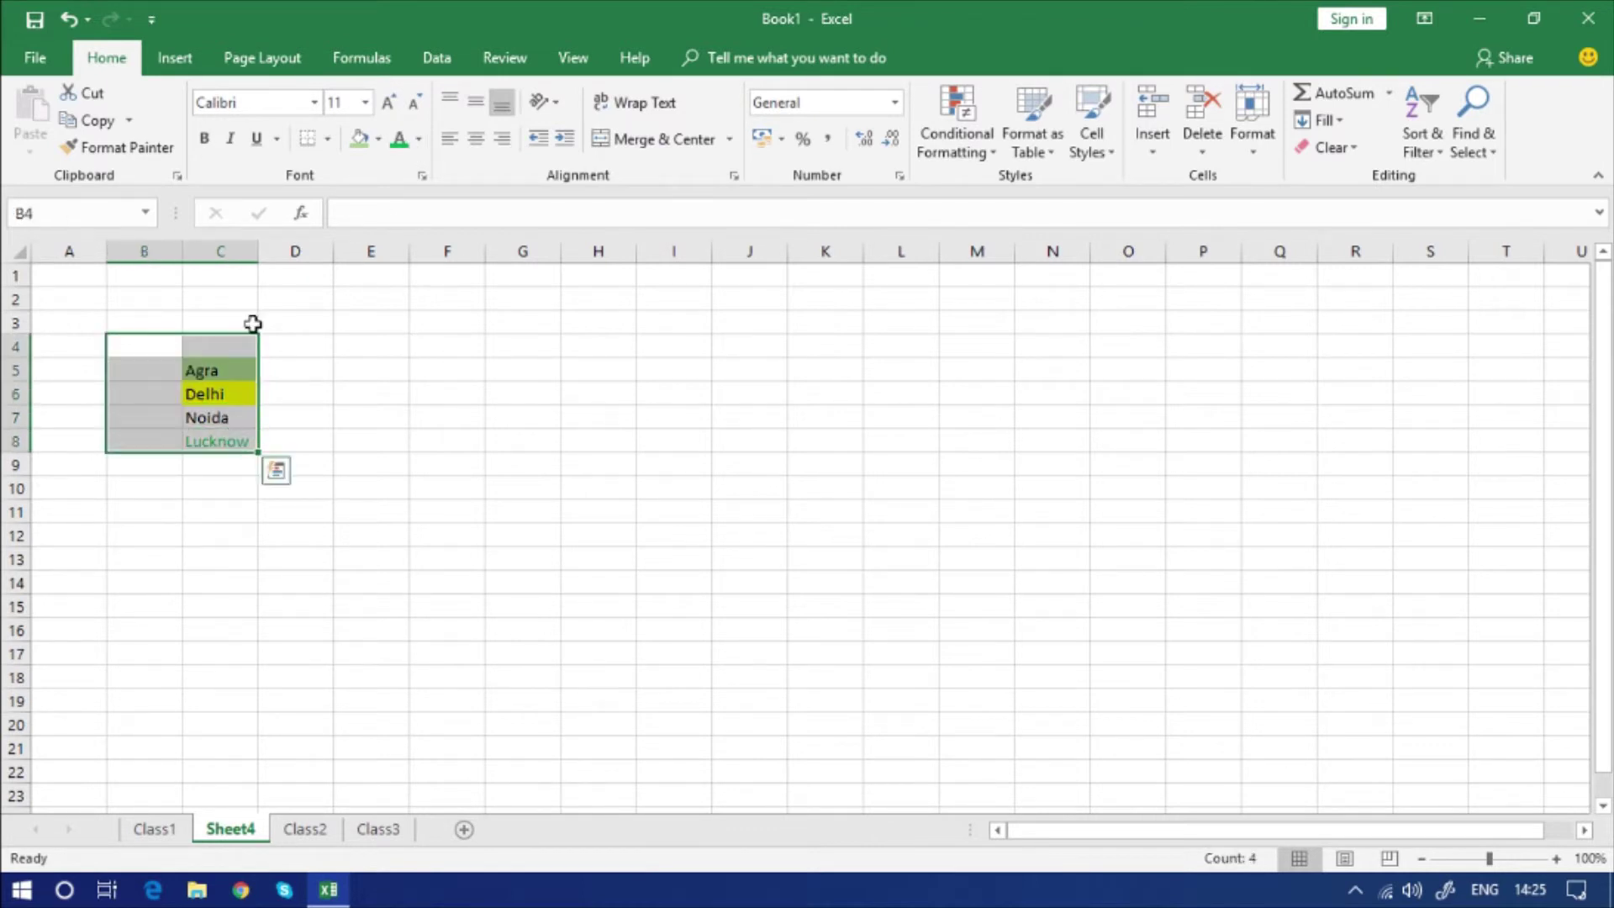
click(418, 139)
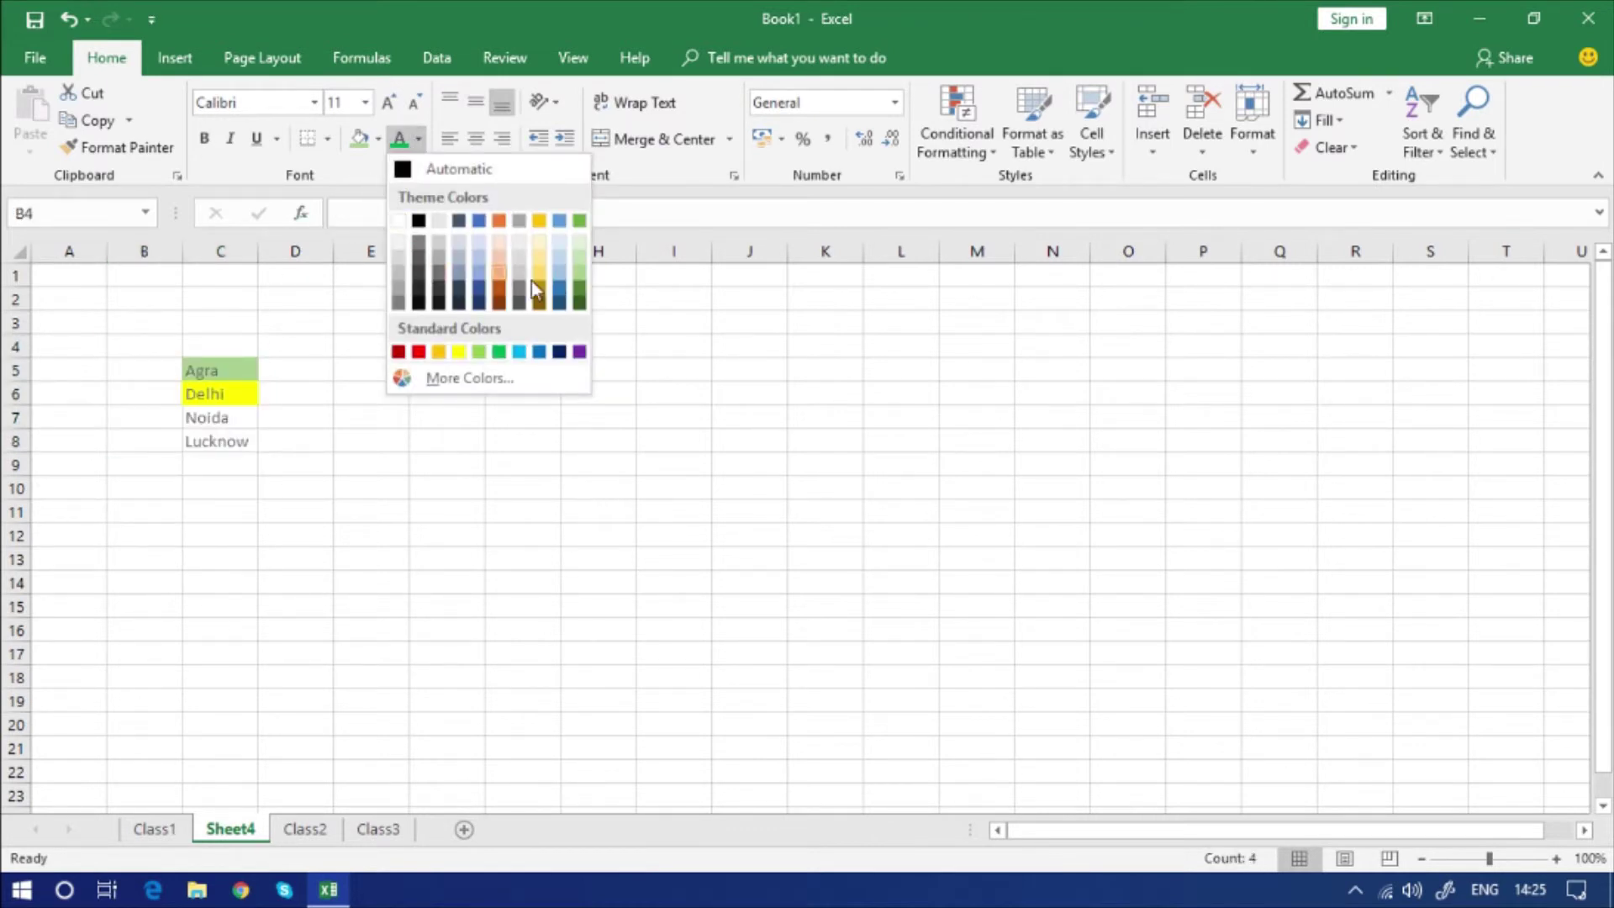
click(560, 275)
click(296, 490)
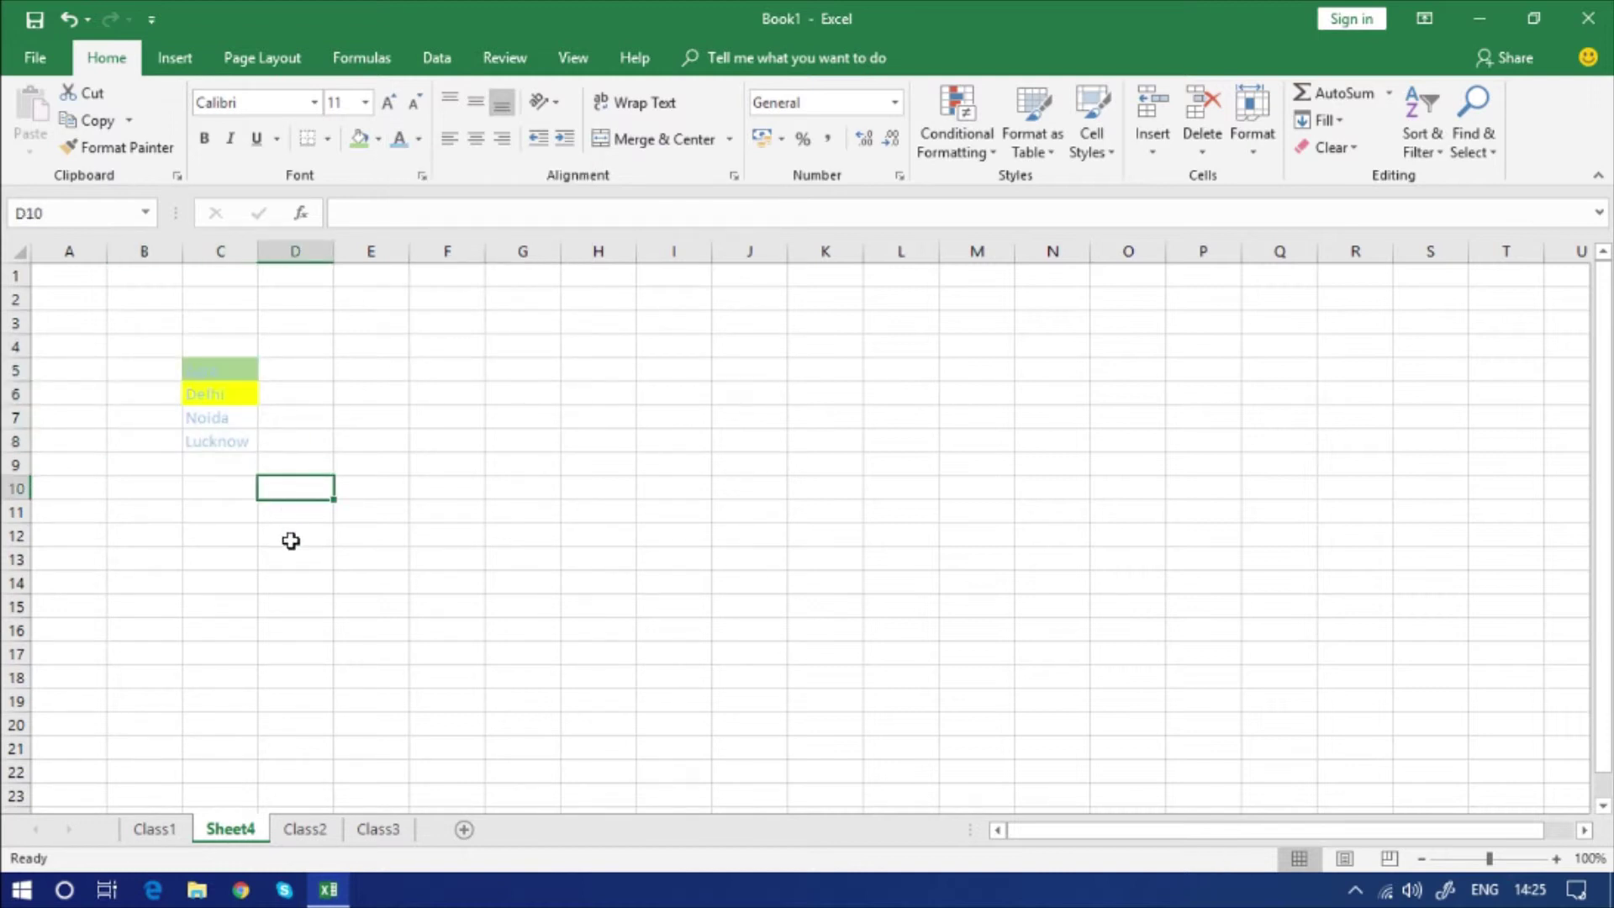
Step: Select the range B4:C9 around the city list and change its font colour to dark orange
drag(224, 469, 159, 345)
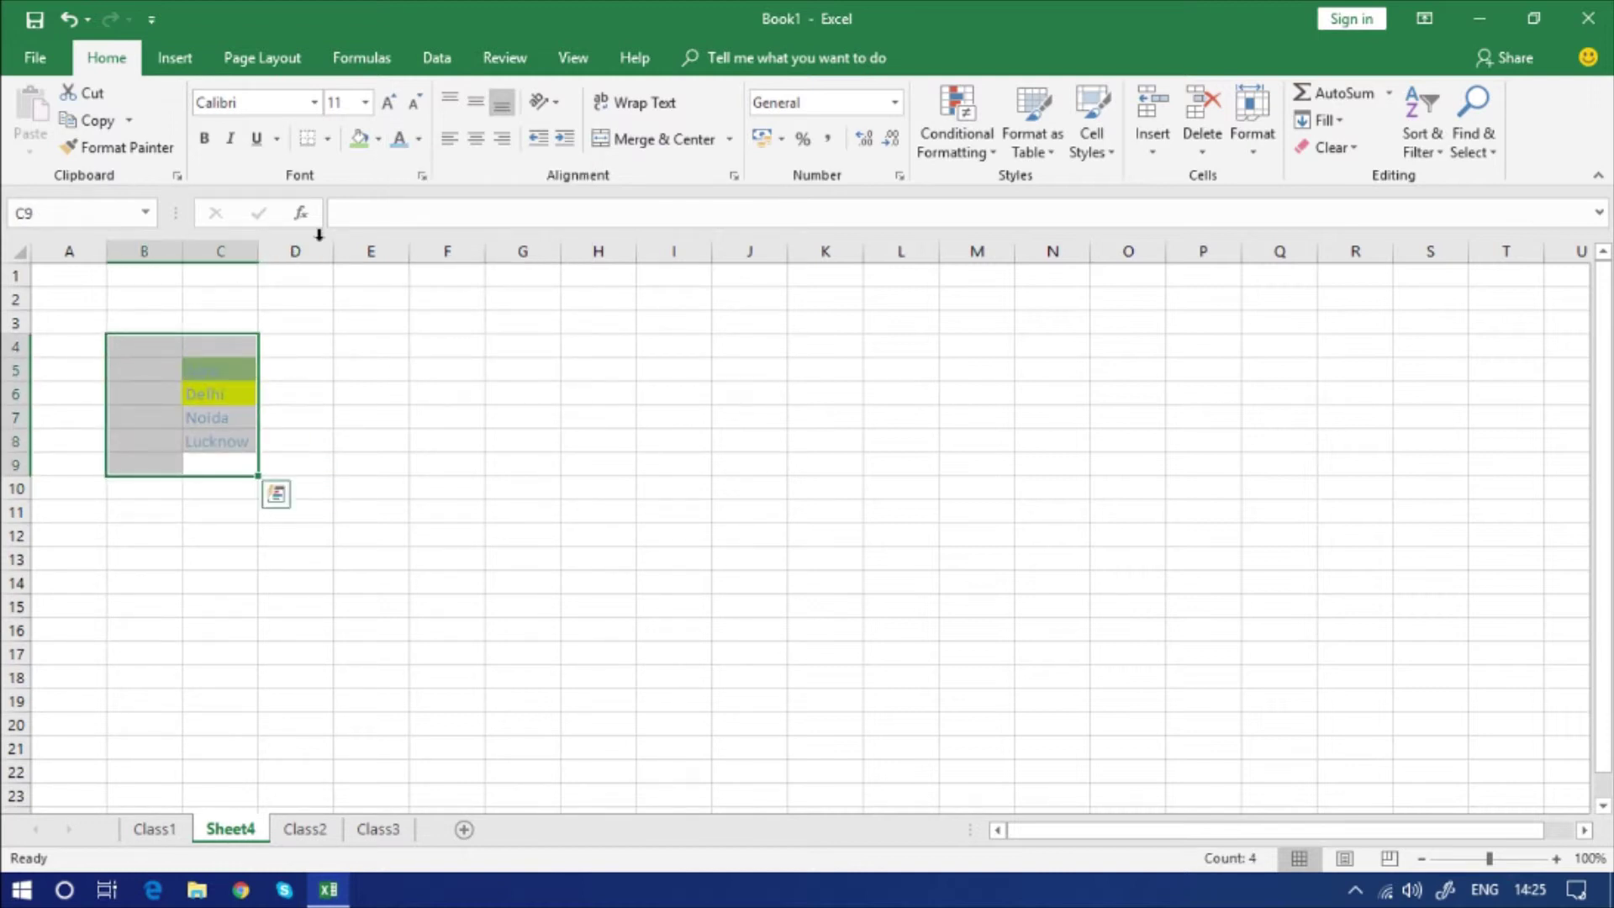
click(418, 139)
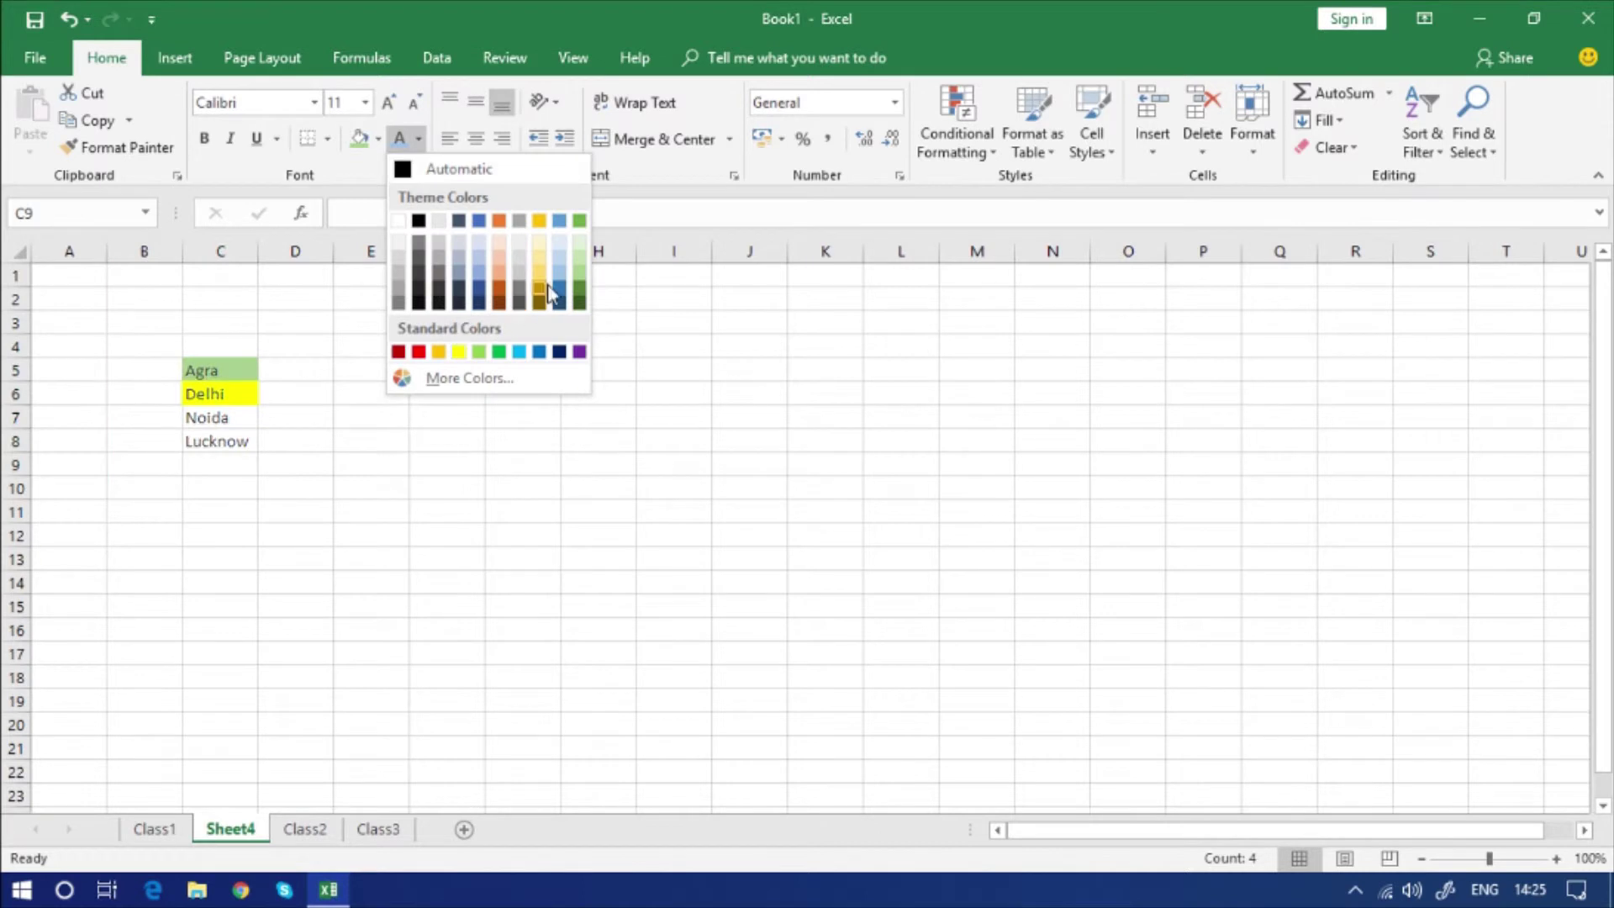
click(499, 285)
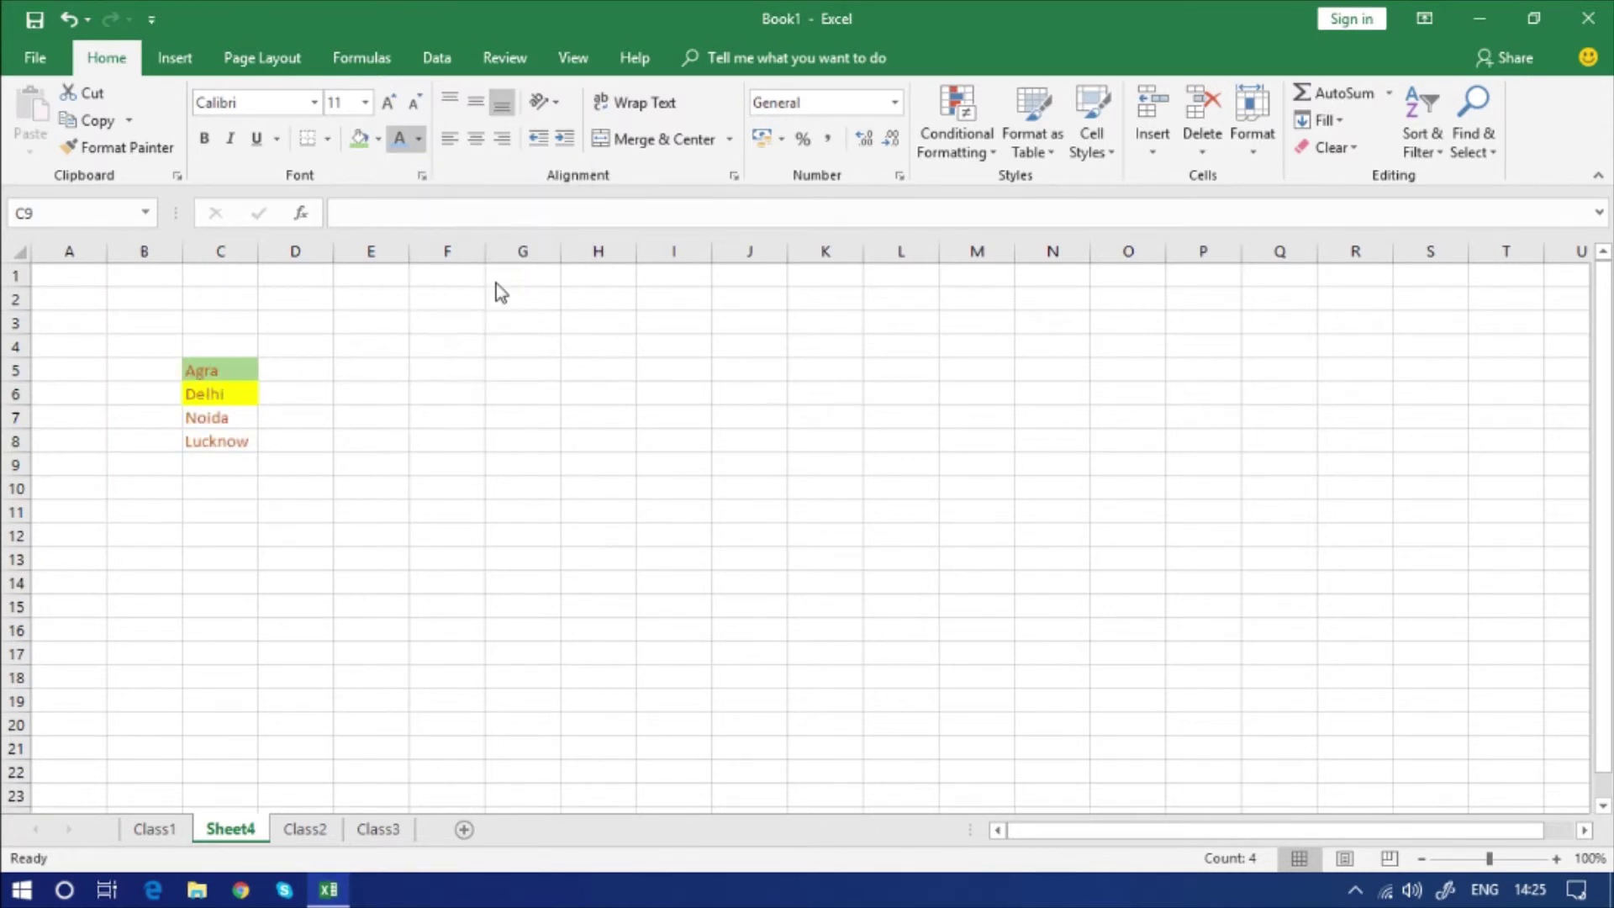
click(350, 495)
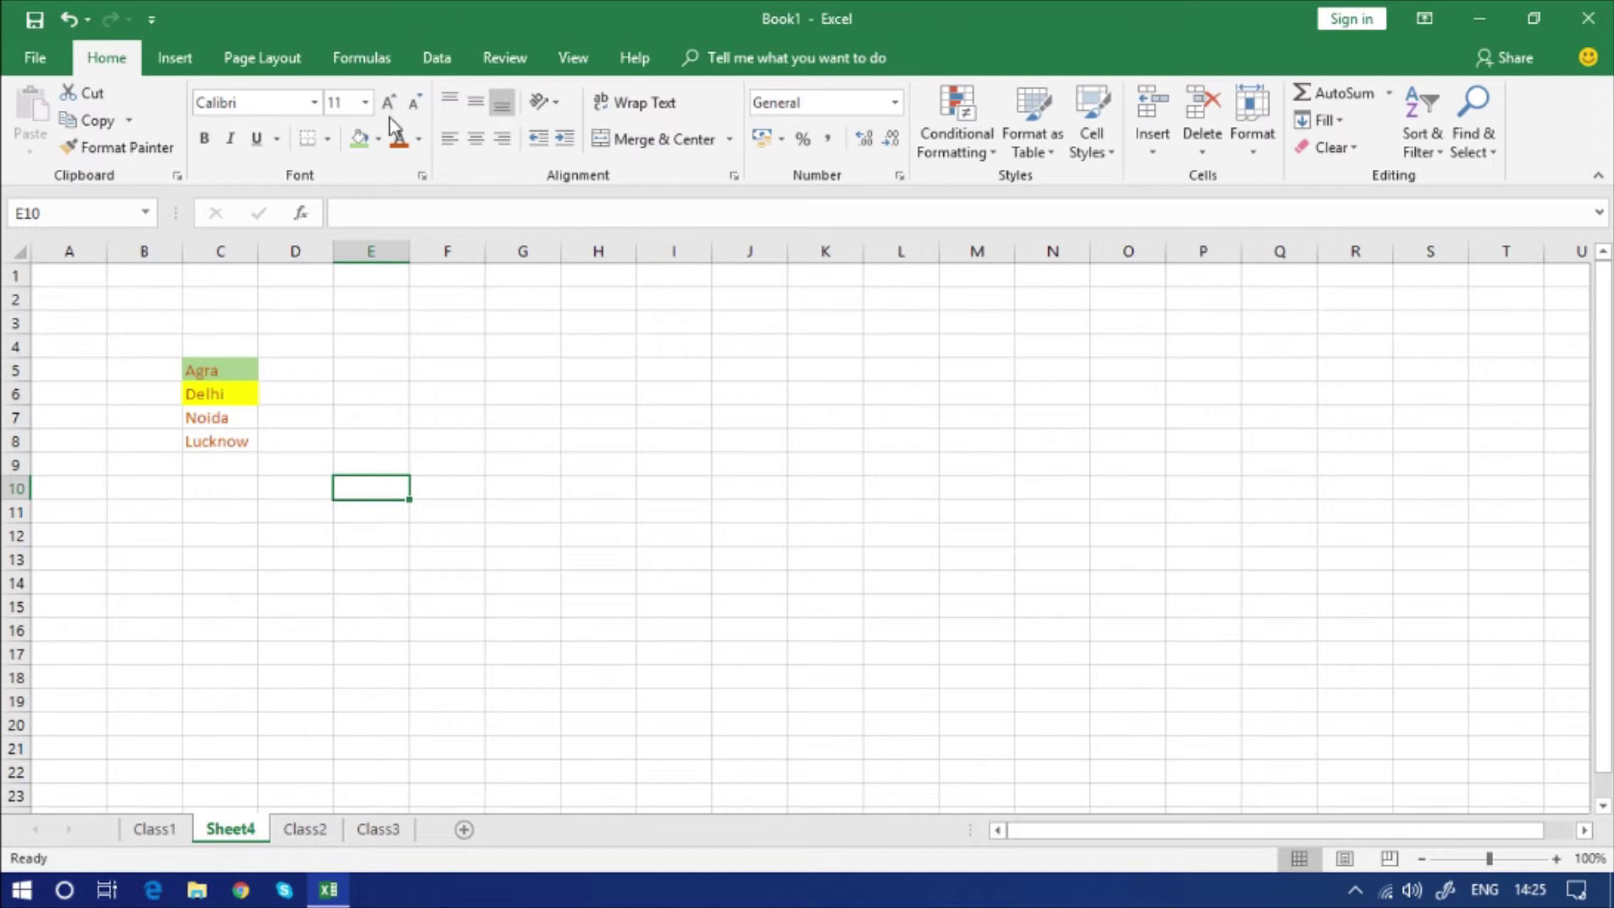
click(325, 375)
click(230, 445)
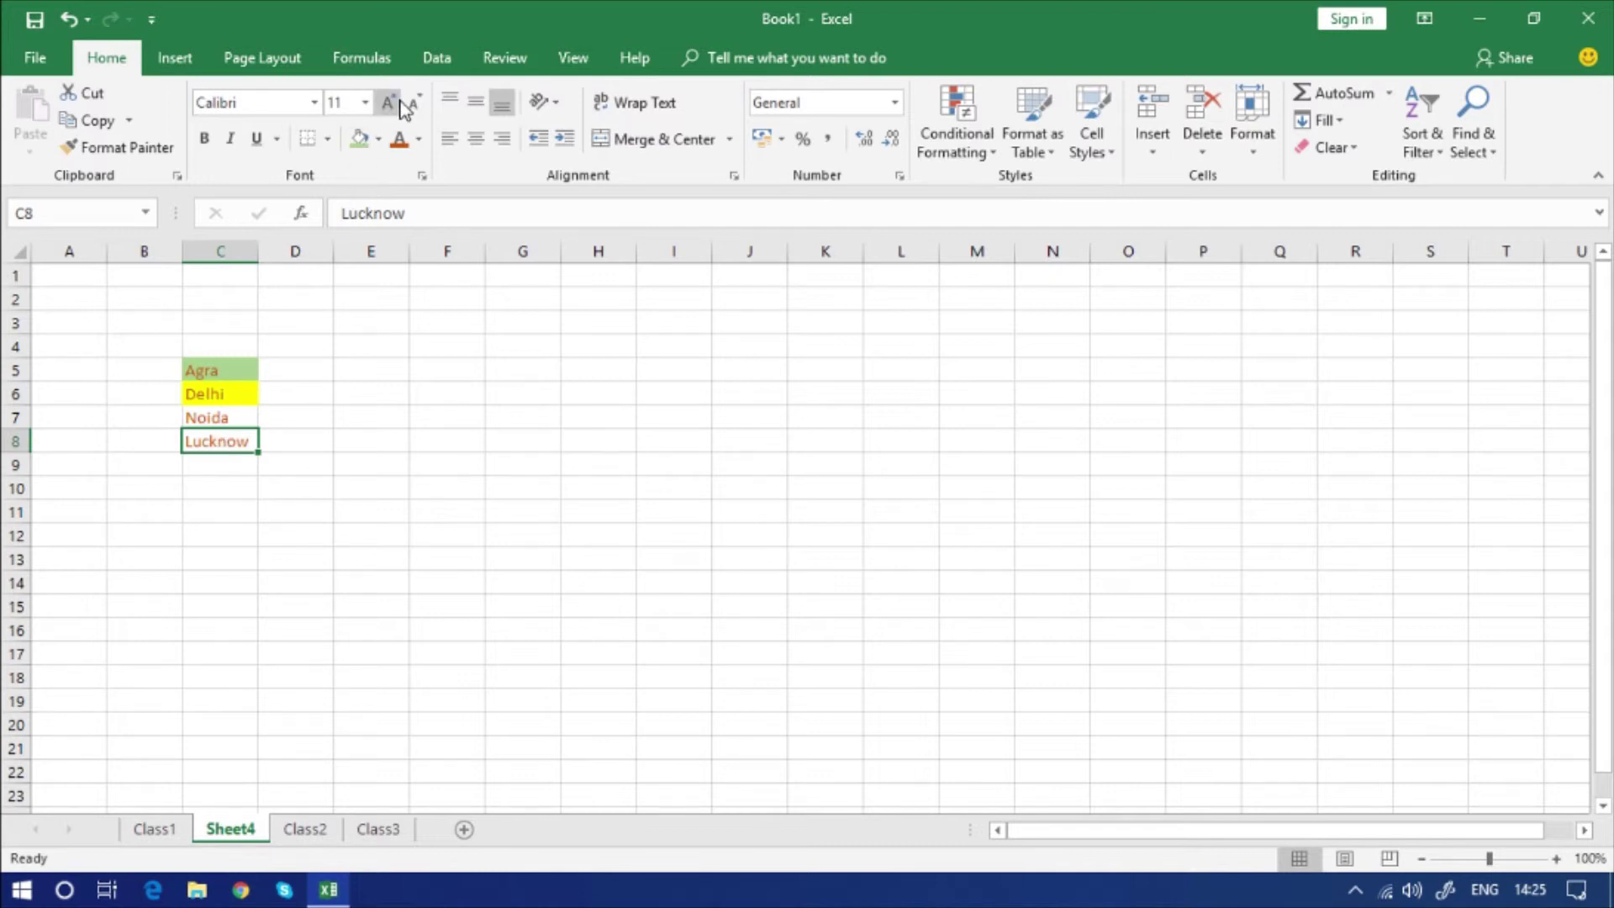
click(238, 535)
click(235, 496)
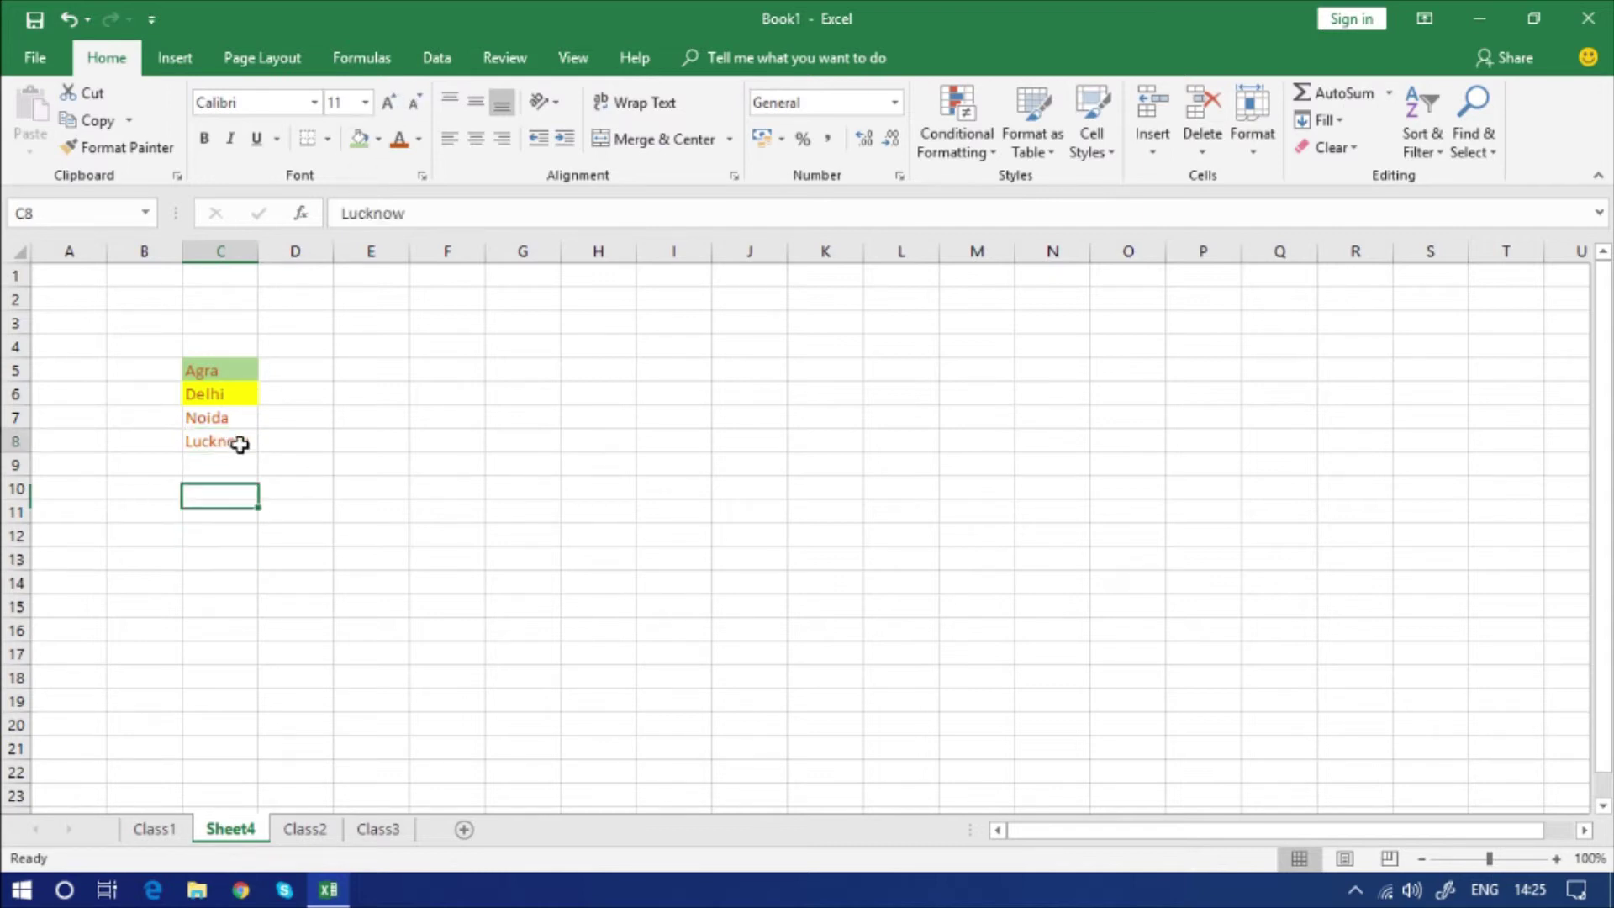
click(239, 445)
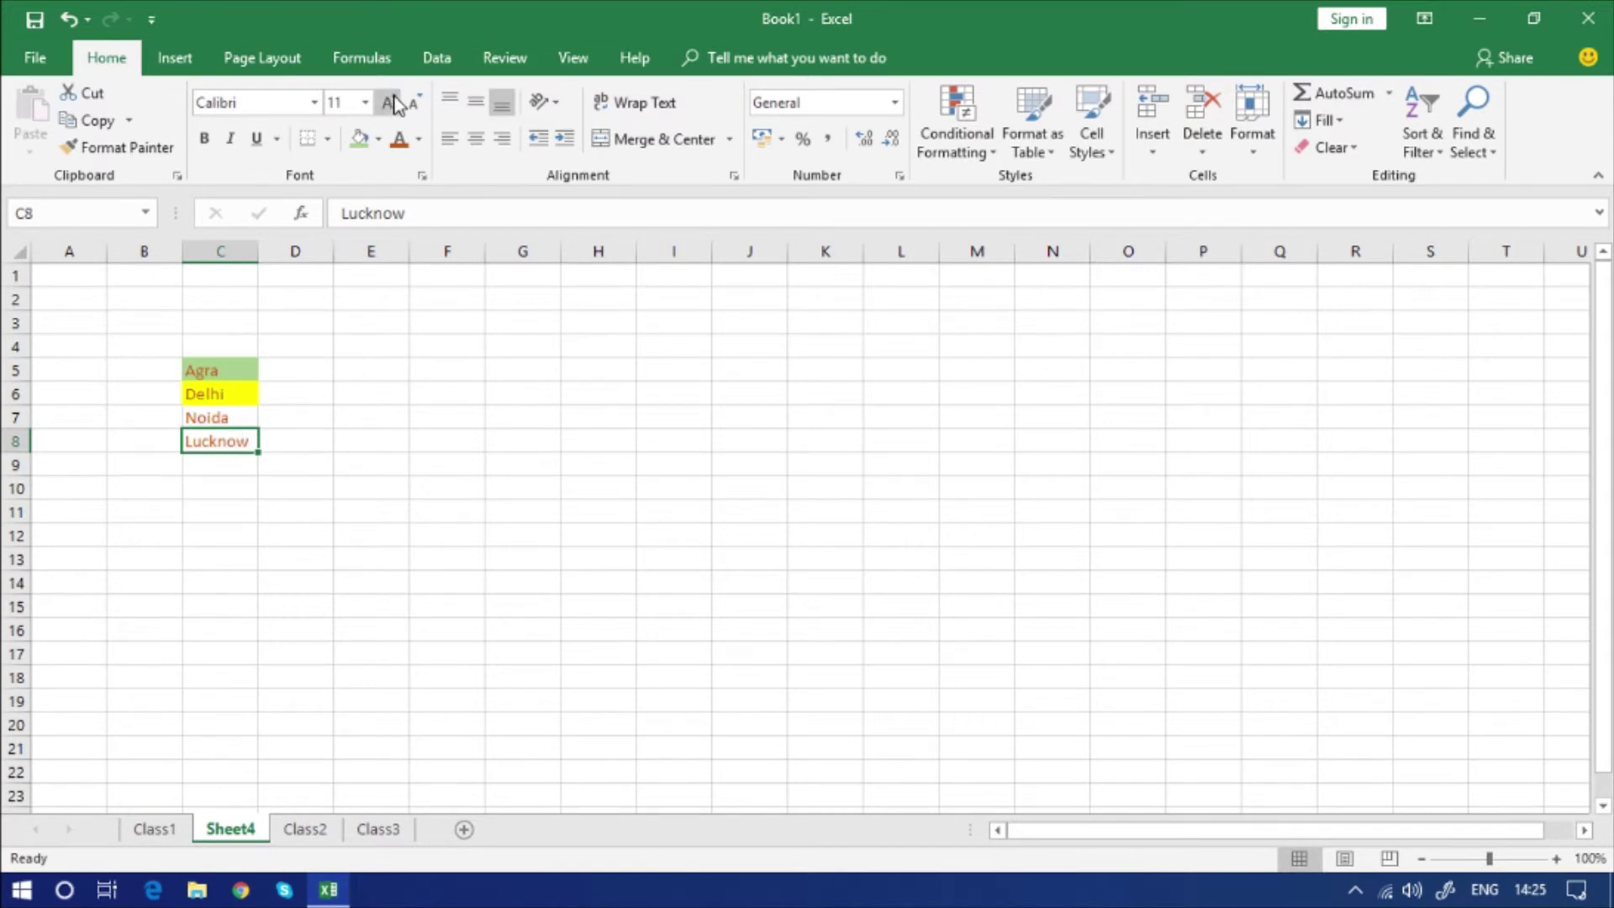
Step: Increase the font size of the Agra cell to 16
click(235, 372)
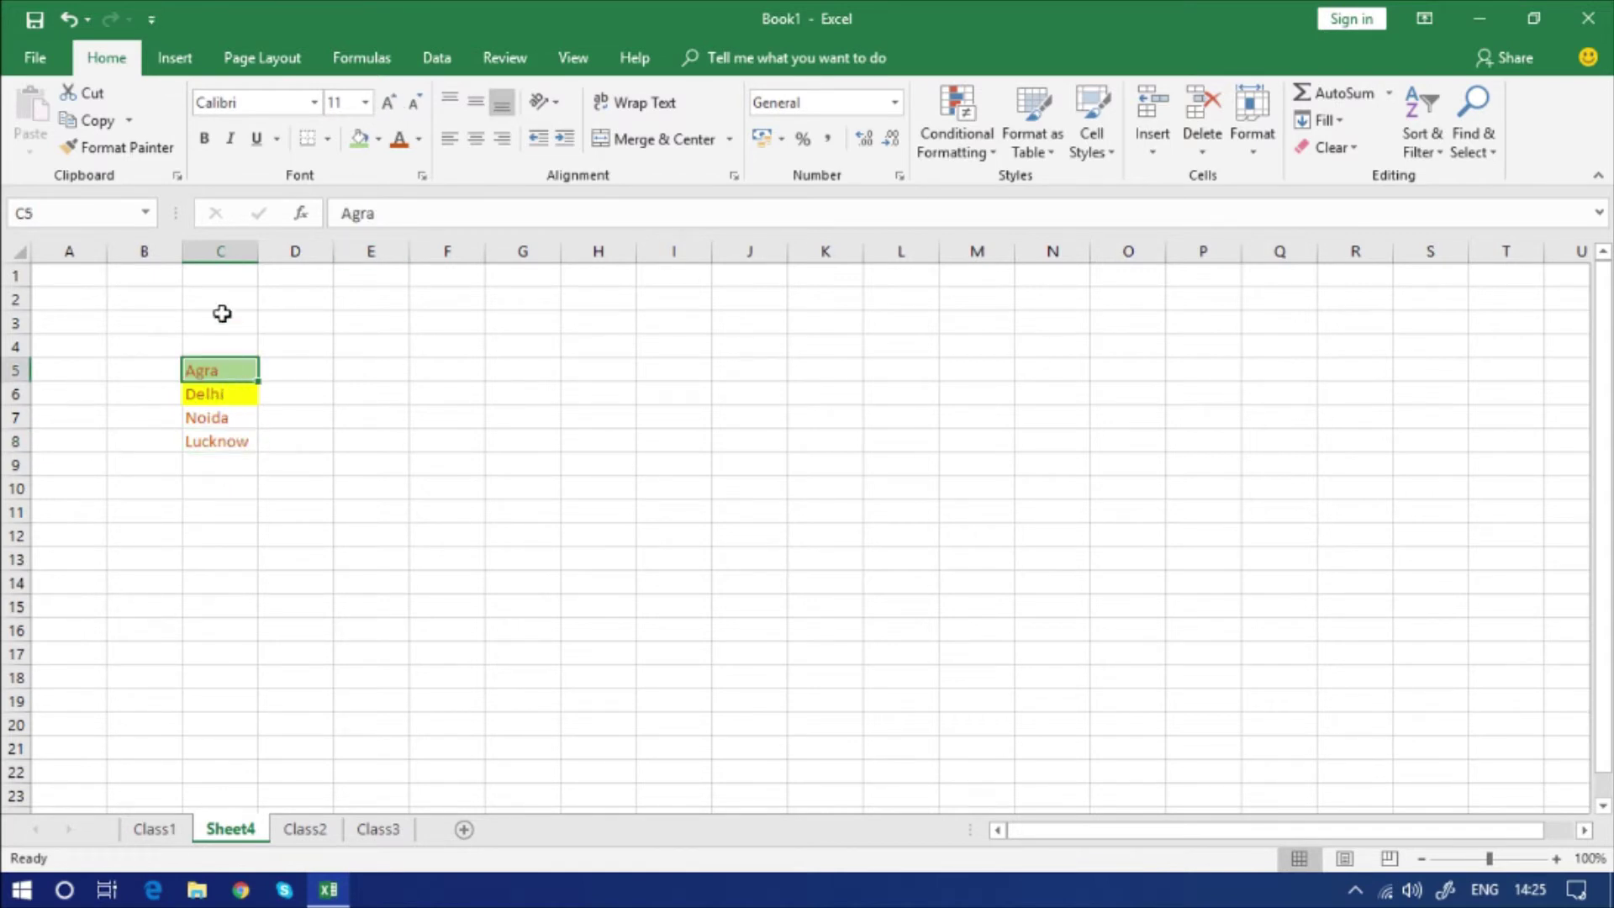
click(386, 105)
click(386, 105)
click(386, 105)
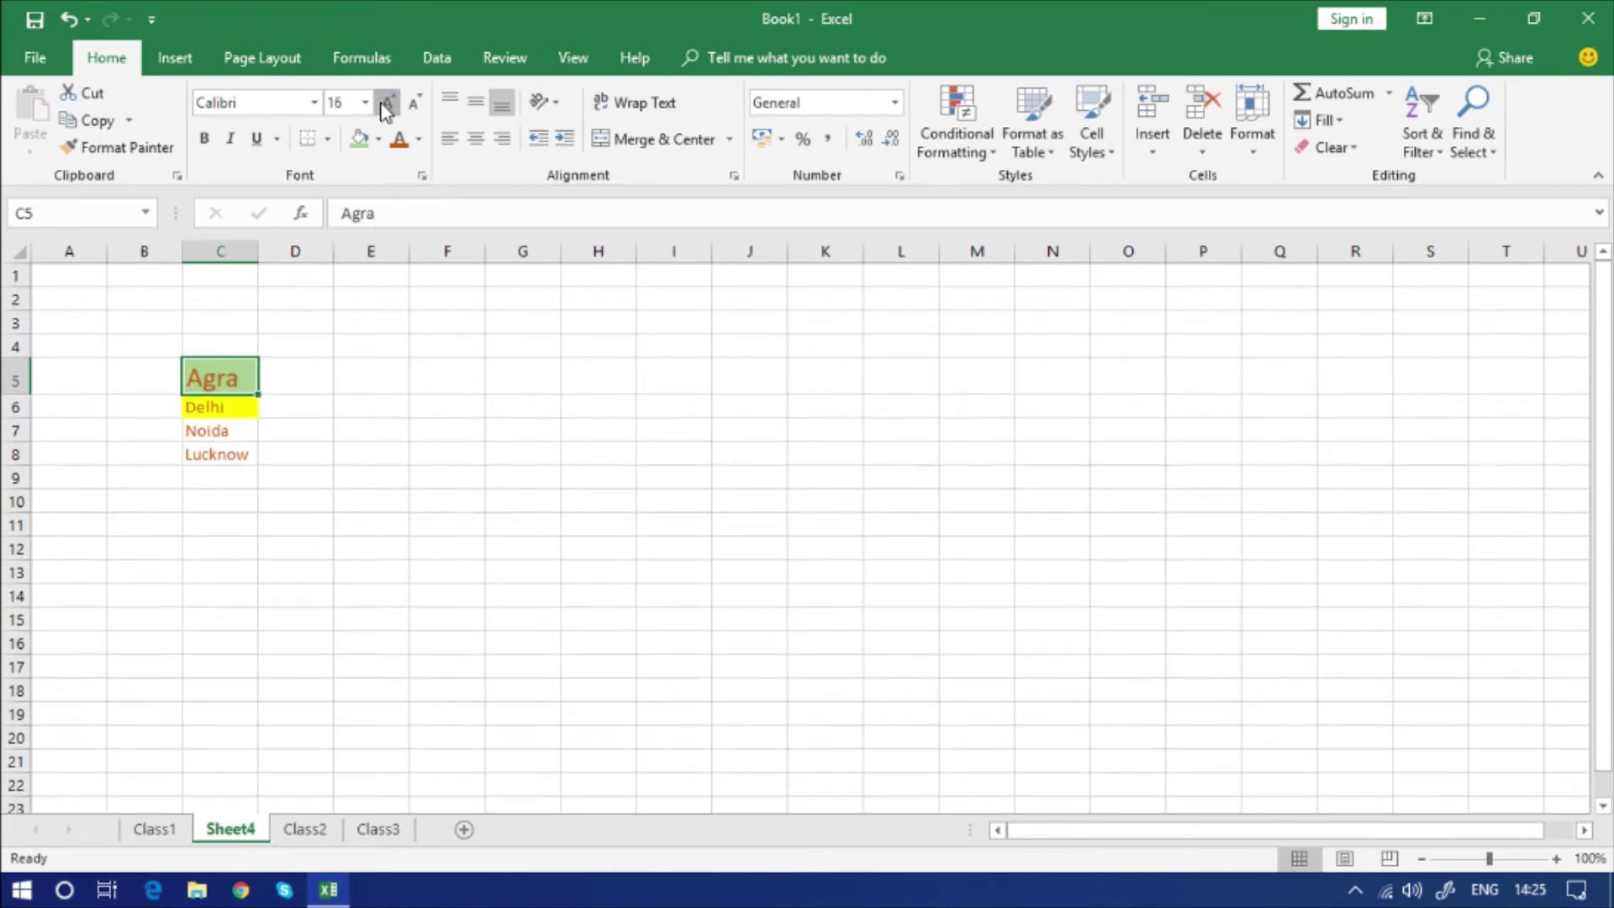
Step: Increase the font size of the Agra cell step by step to 72
click(386, 105)
click(386, 105)
click(386, 105)
click(386, 105)
click(386, 105)
click(386, 105)
click(386, 105)
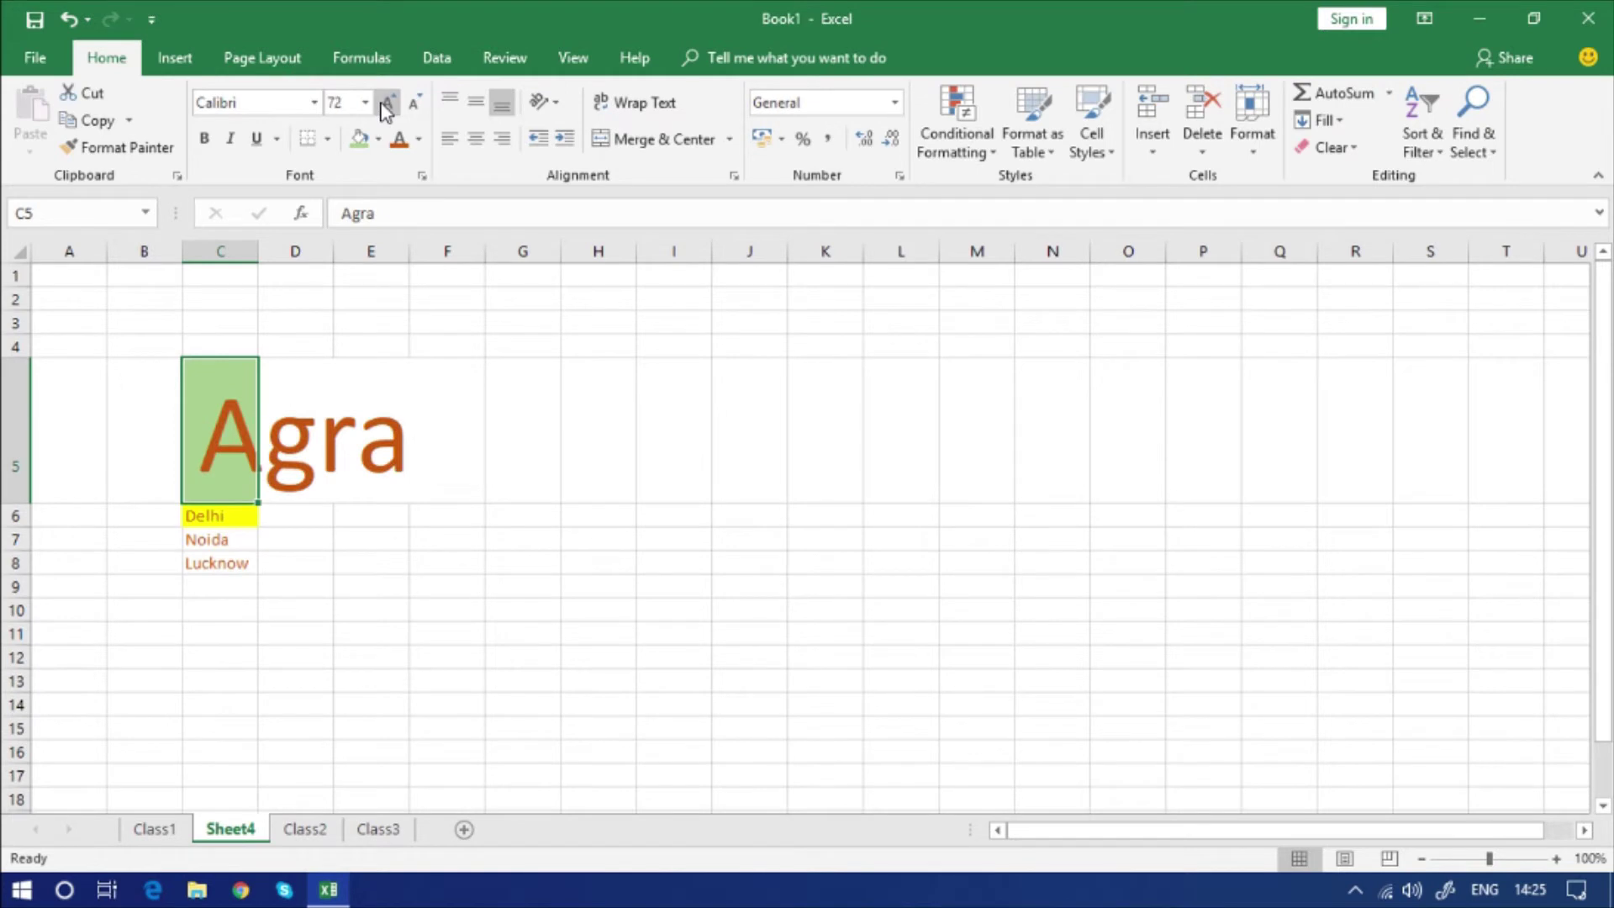
Step: Decrease the font size of the Agra cell step by step to 9
click(413, 103)
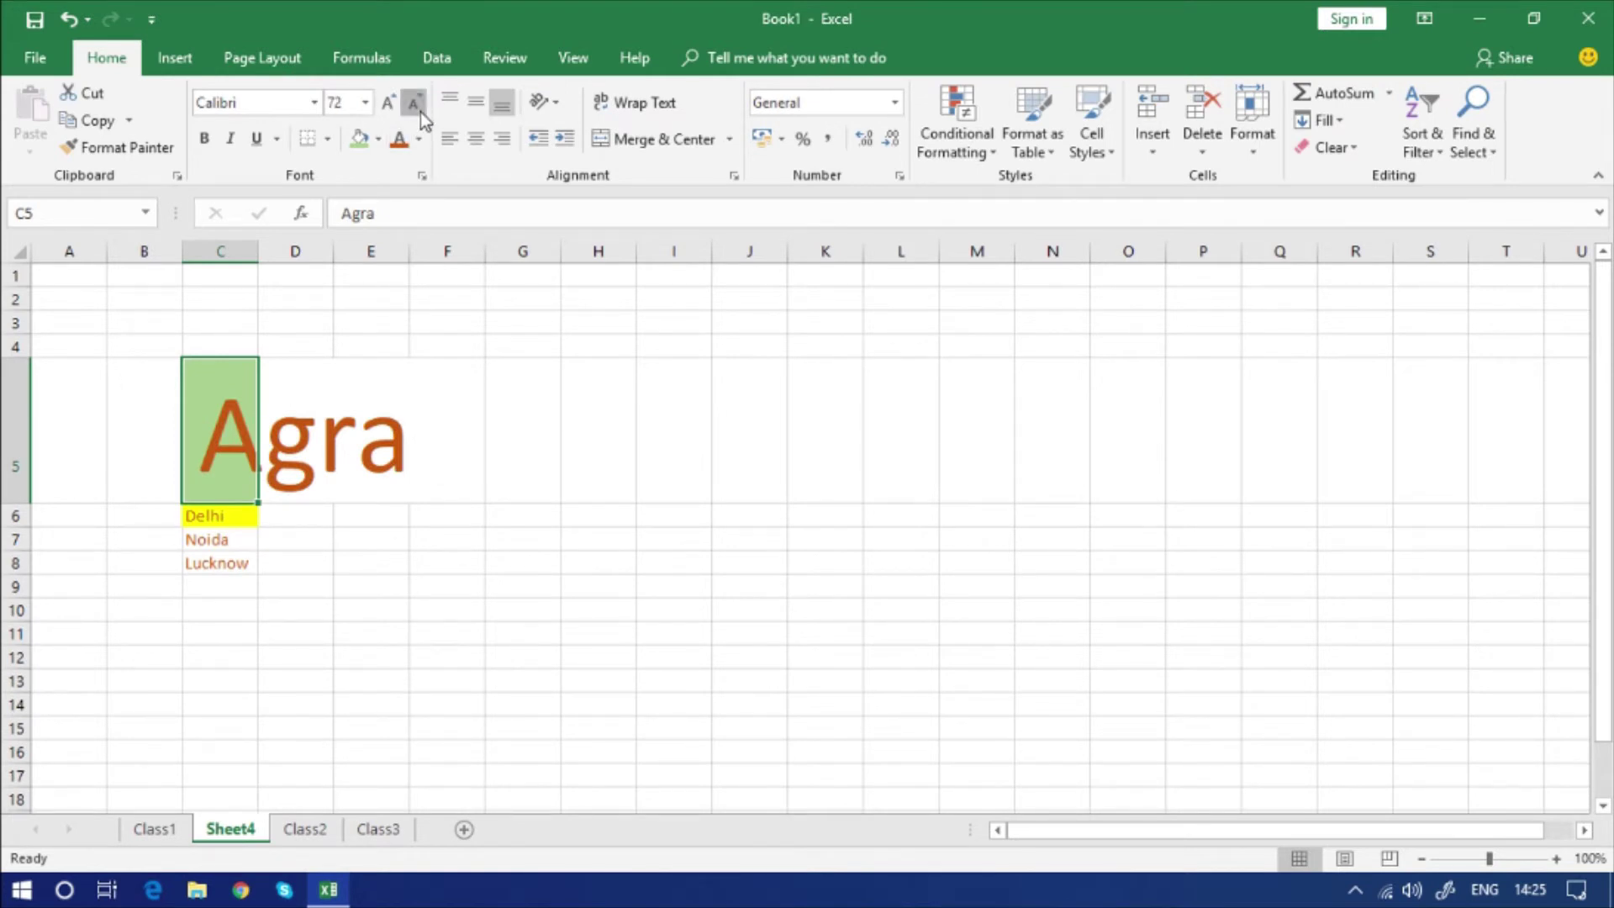
click(414, 102)
click(418, 110)
click(418, 110)
click(417, 110)
click(418, 110)
click(418, 110)
click(418, 110)
click(418, 110)
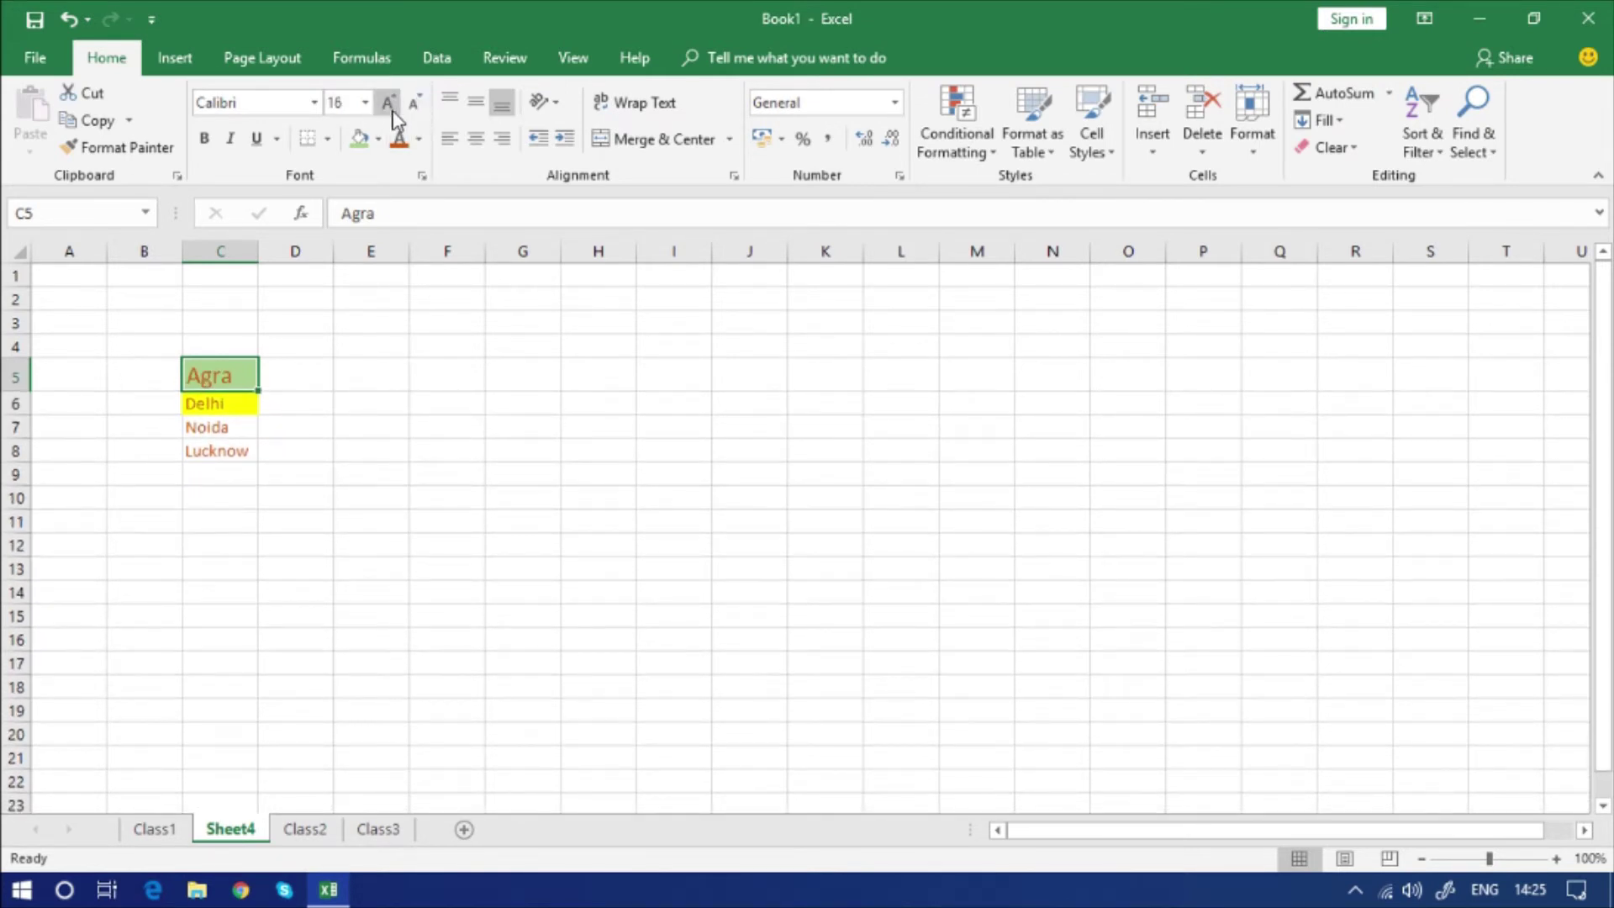
click(418, 110)
click(418, 111)
click(418, 111)
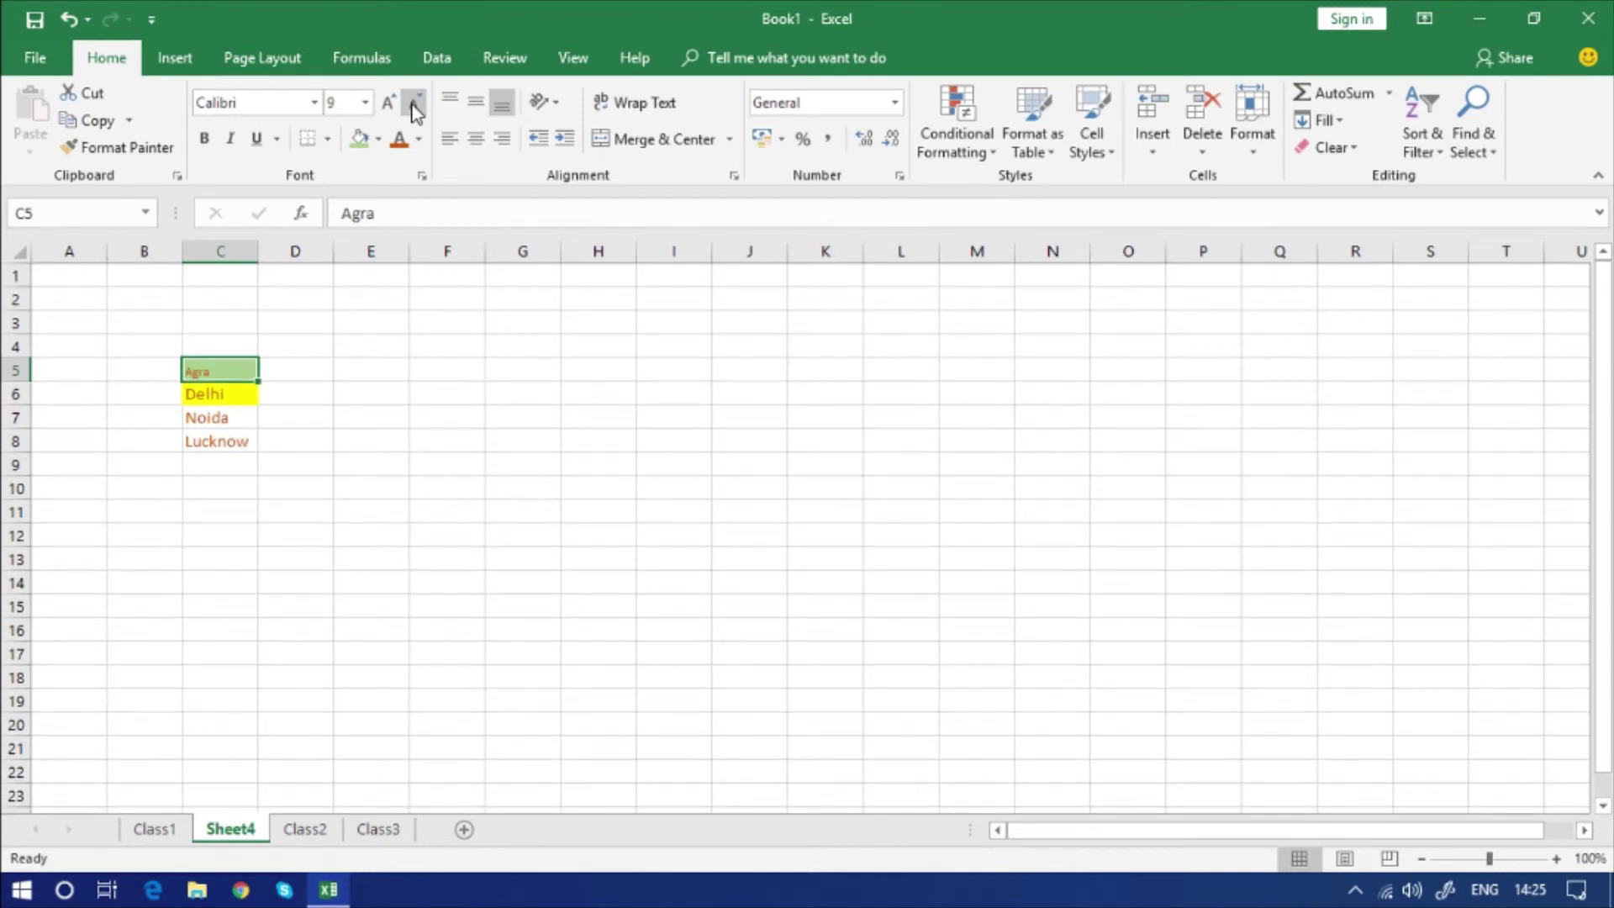
Step: Increase the font size of the Agra cell step by step to 24
click(397, 108)
click(397, 109)
click(397, 109)
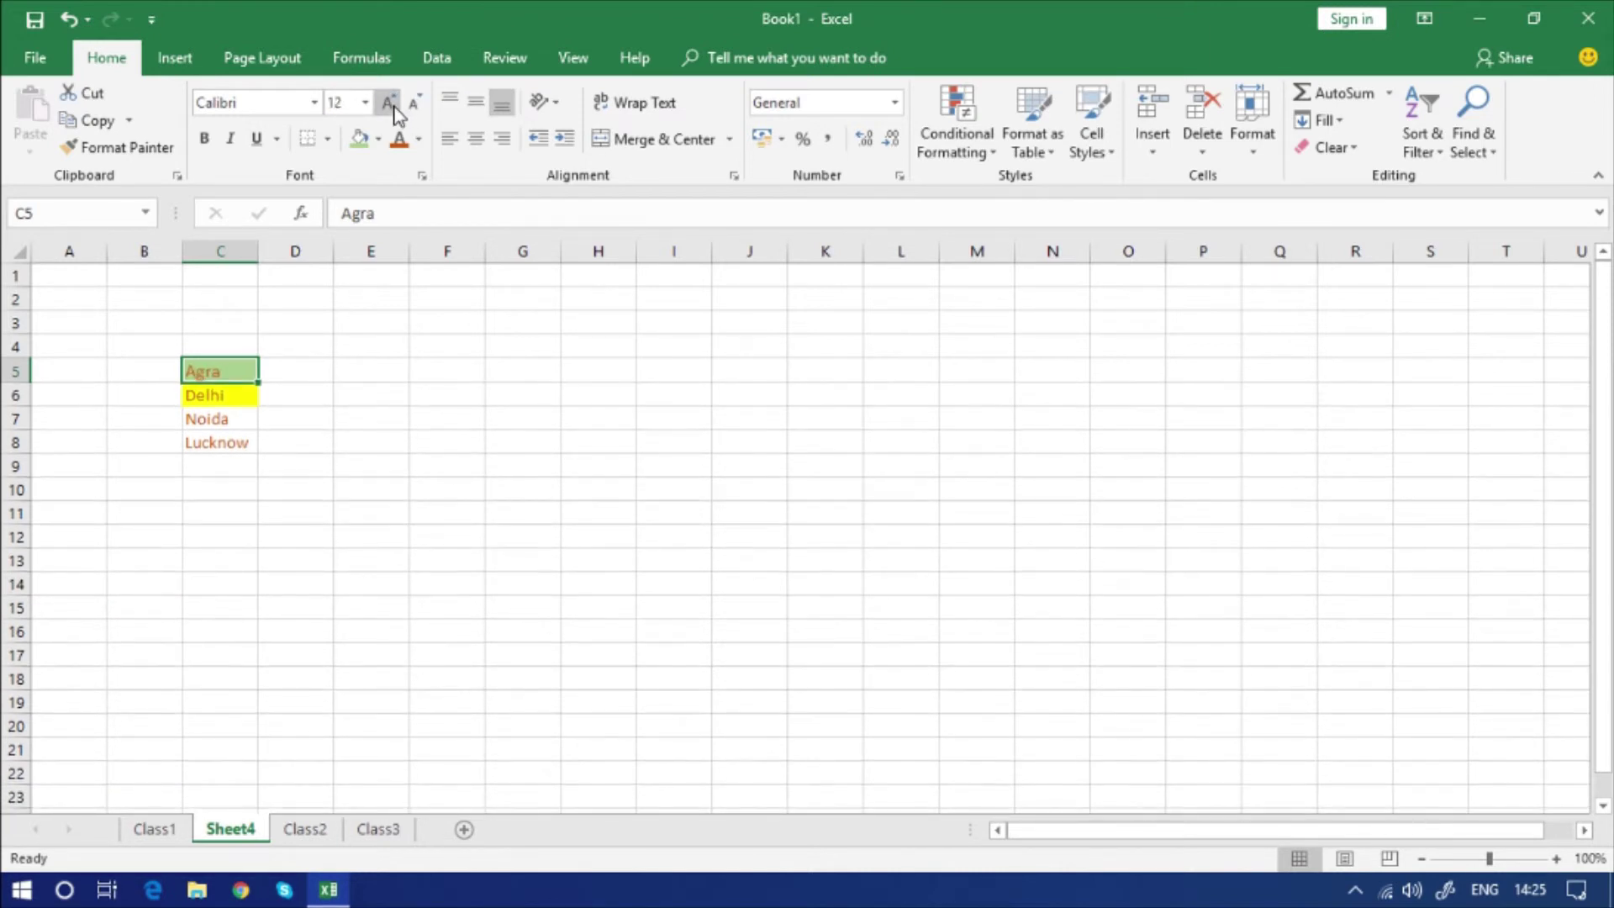
click(397, 108)
click(397, 108)
click(396, 108)
click(397, 109)
click(397, 108)
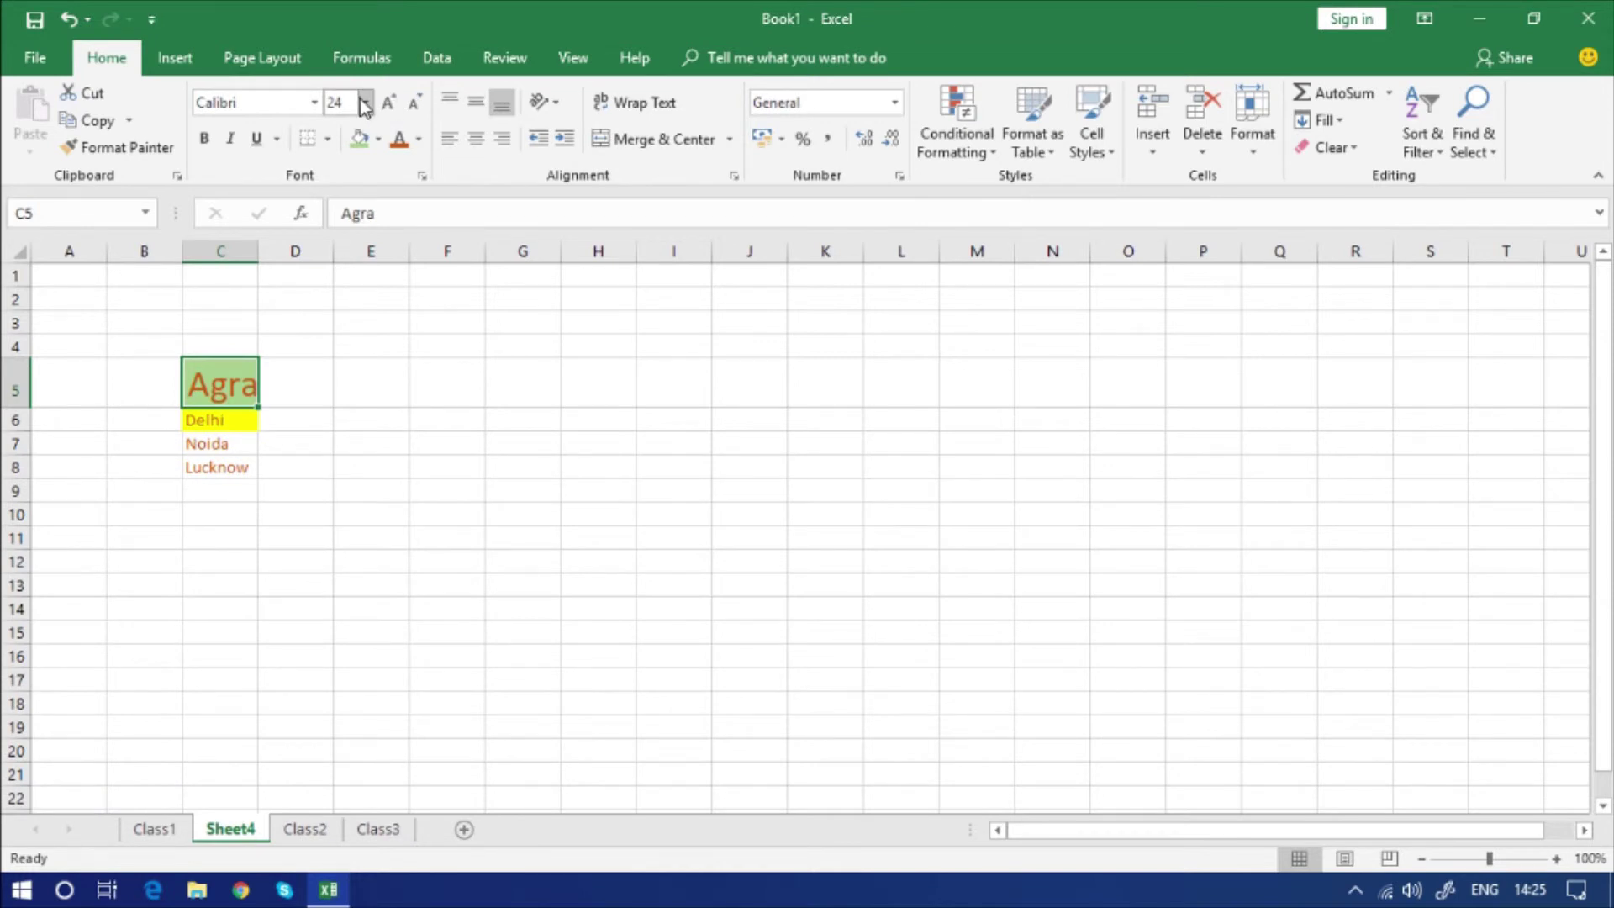
Step: Set the Agra cell's font size to the preset 36, followed by the preset 9
click(365, 103)
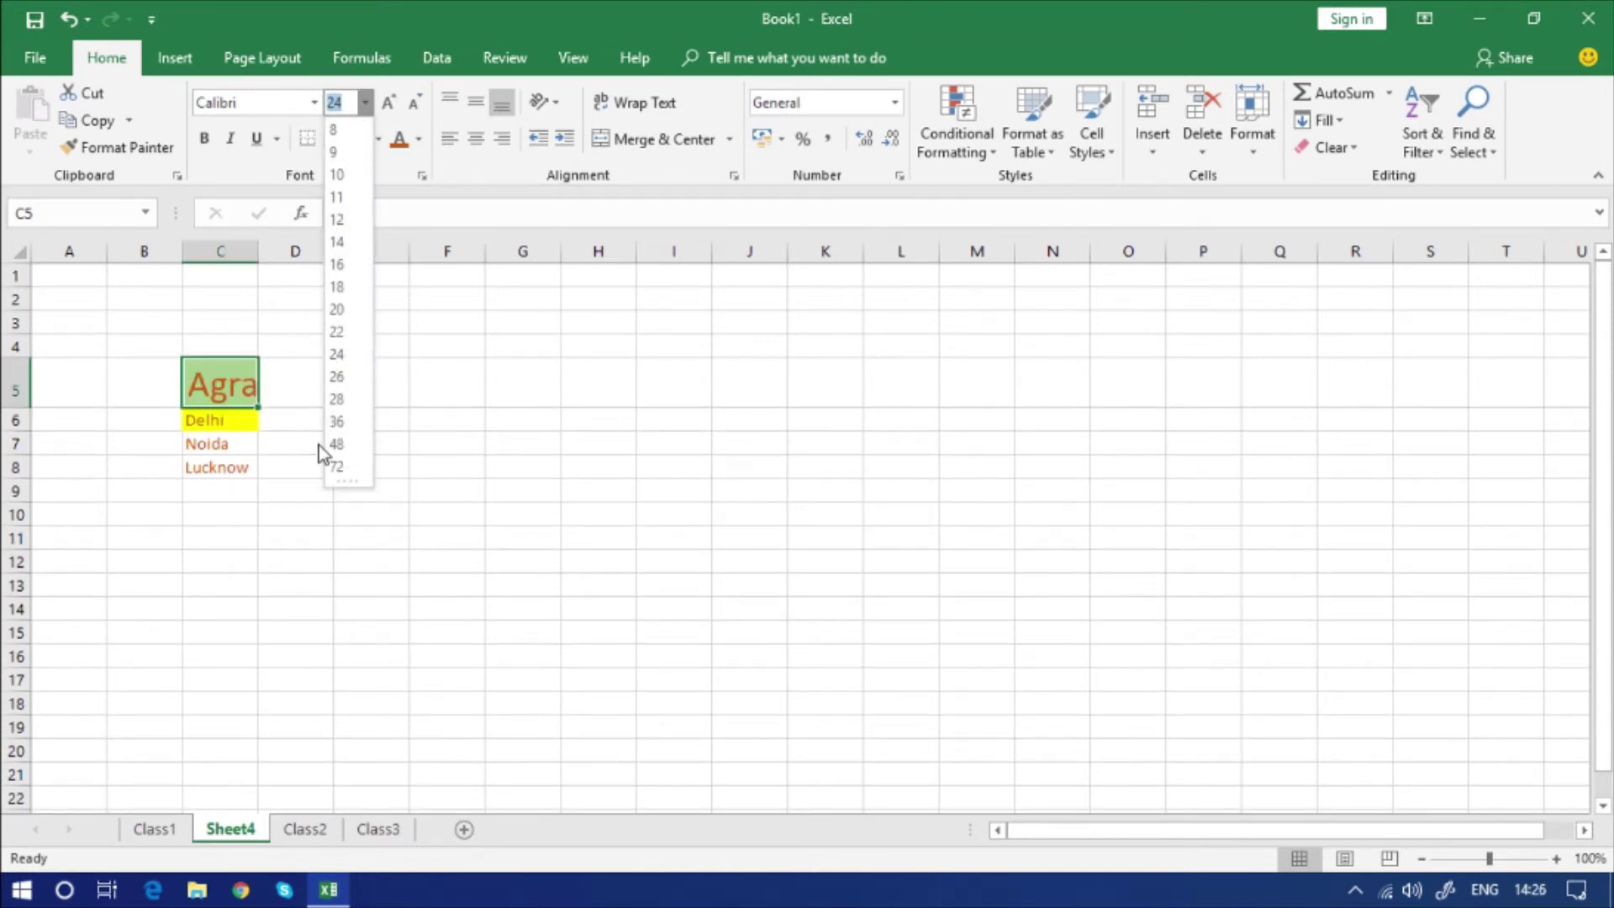
click(337, 421)
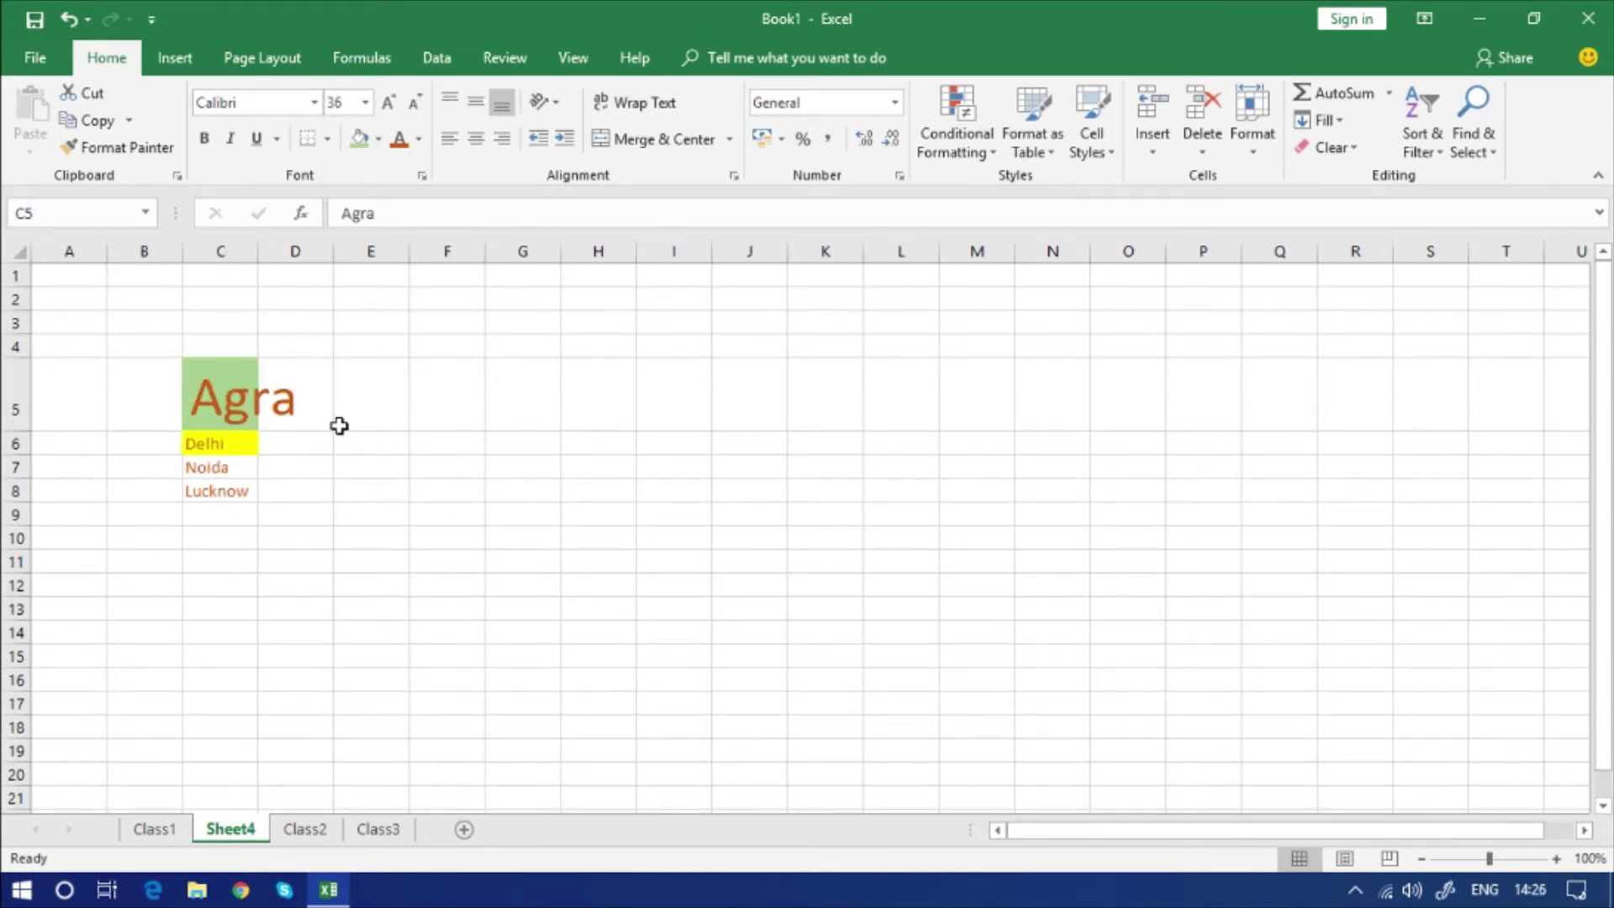
click(366, 103)
click(335, 151)
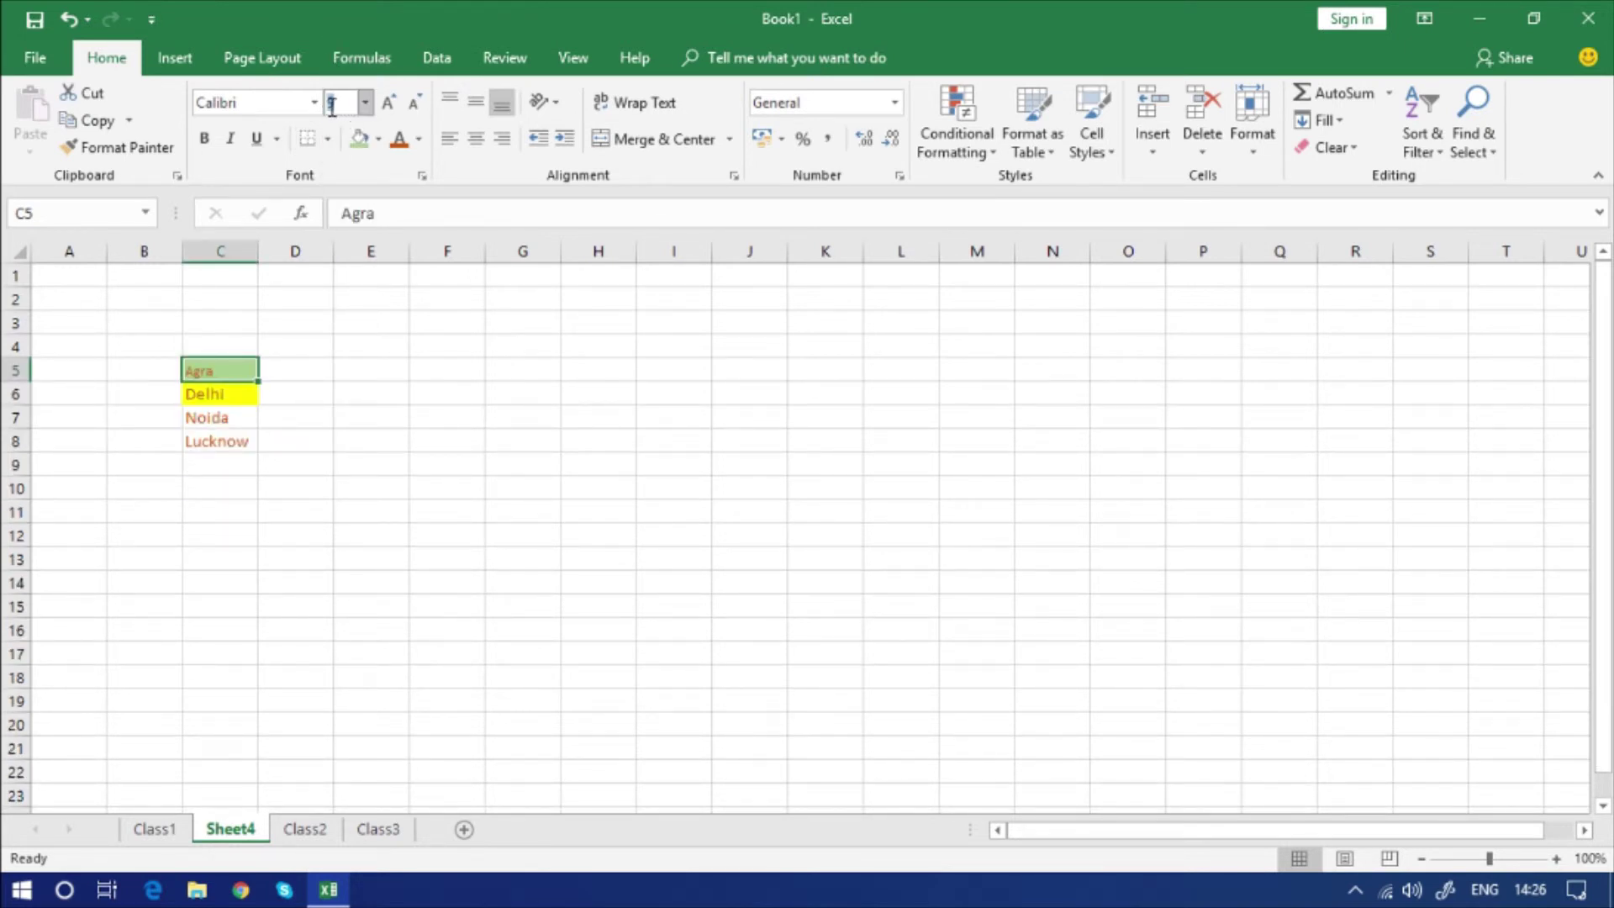
Step: Enter a custom font size of 14 for the Agra cell
click(333, 108)
text(14)
key(Return)
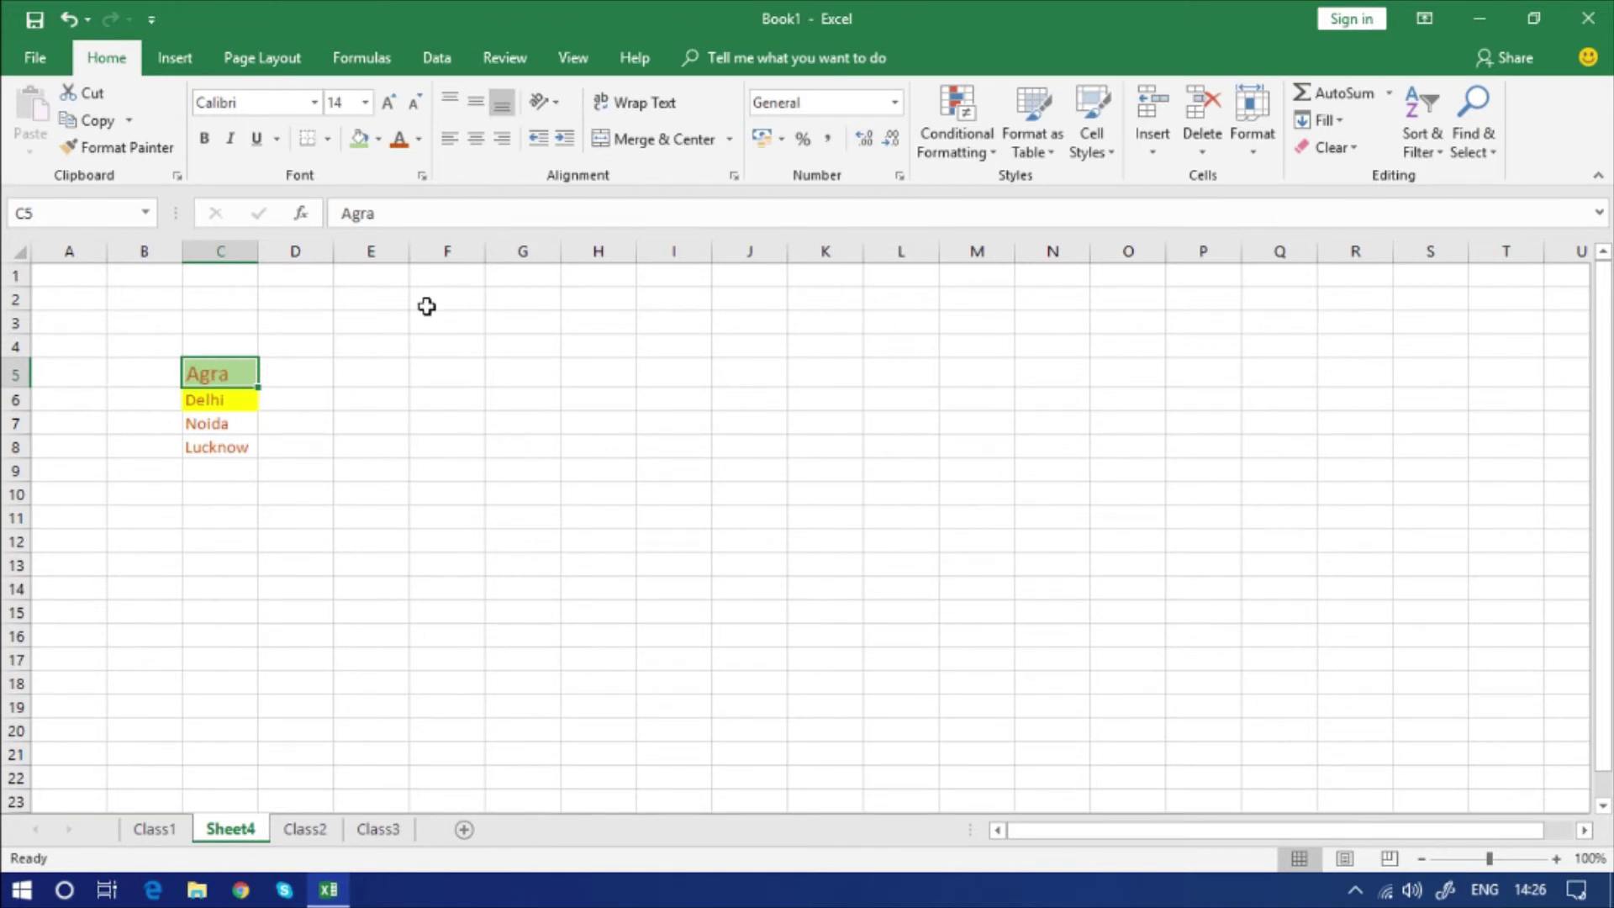
Step: Try to set the Agra cell's font size to .2 and dismiss the resulting message
click(343, 109)
click(323, 105)
text(.2)
key(Return)
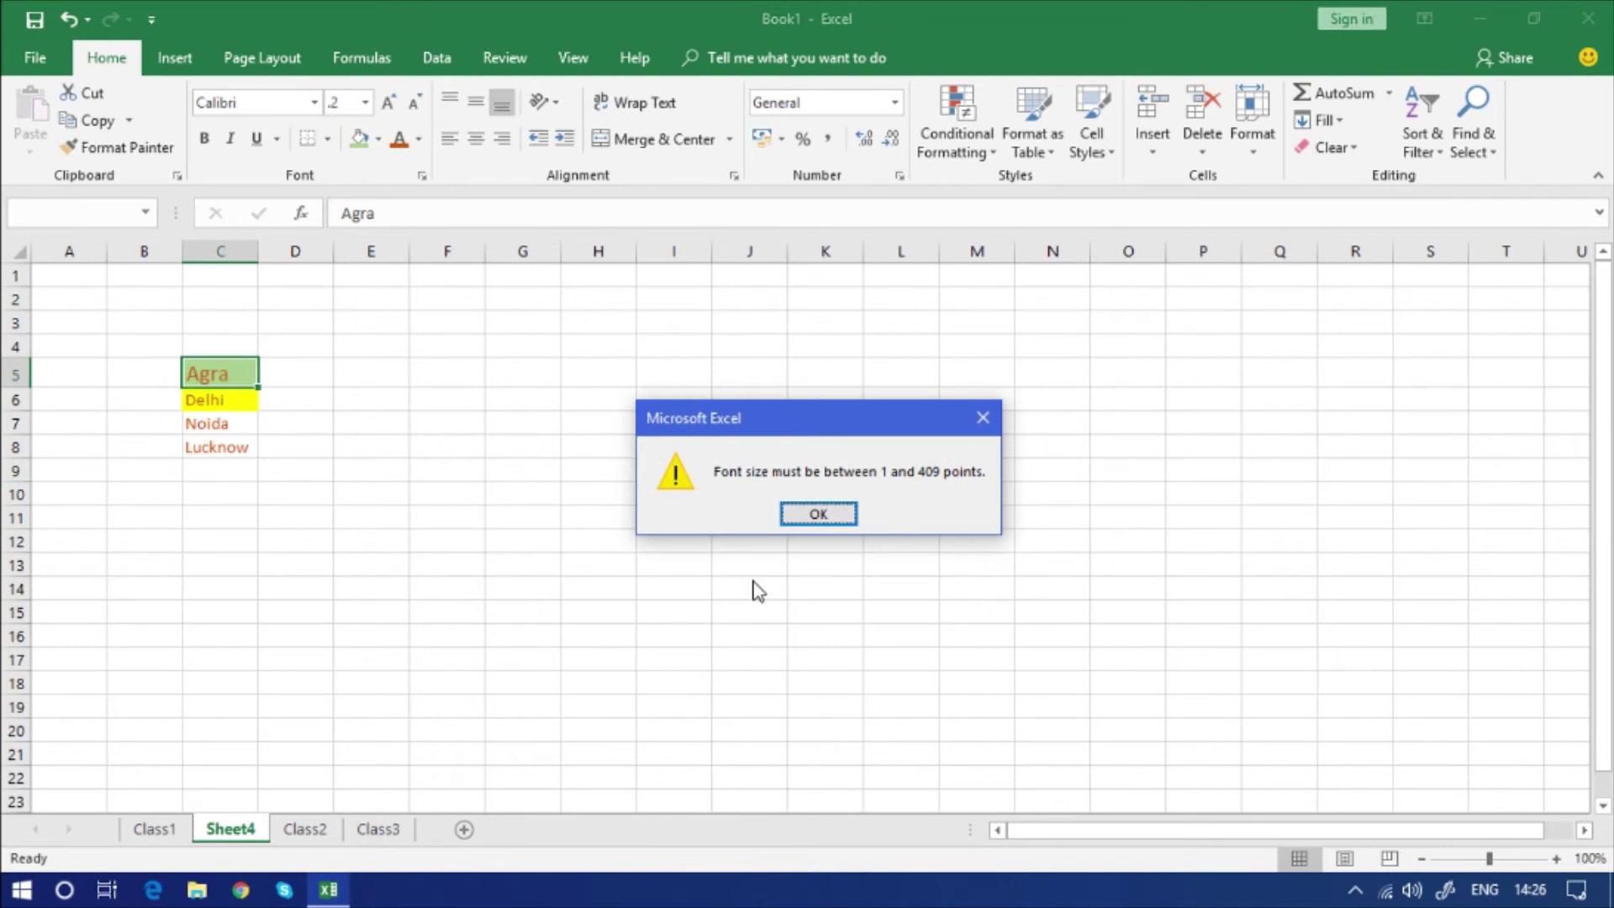
drag(787, 432, 643, 330)
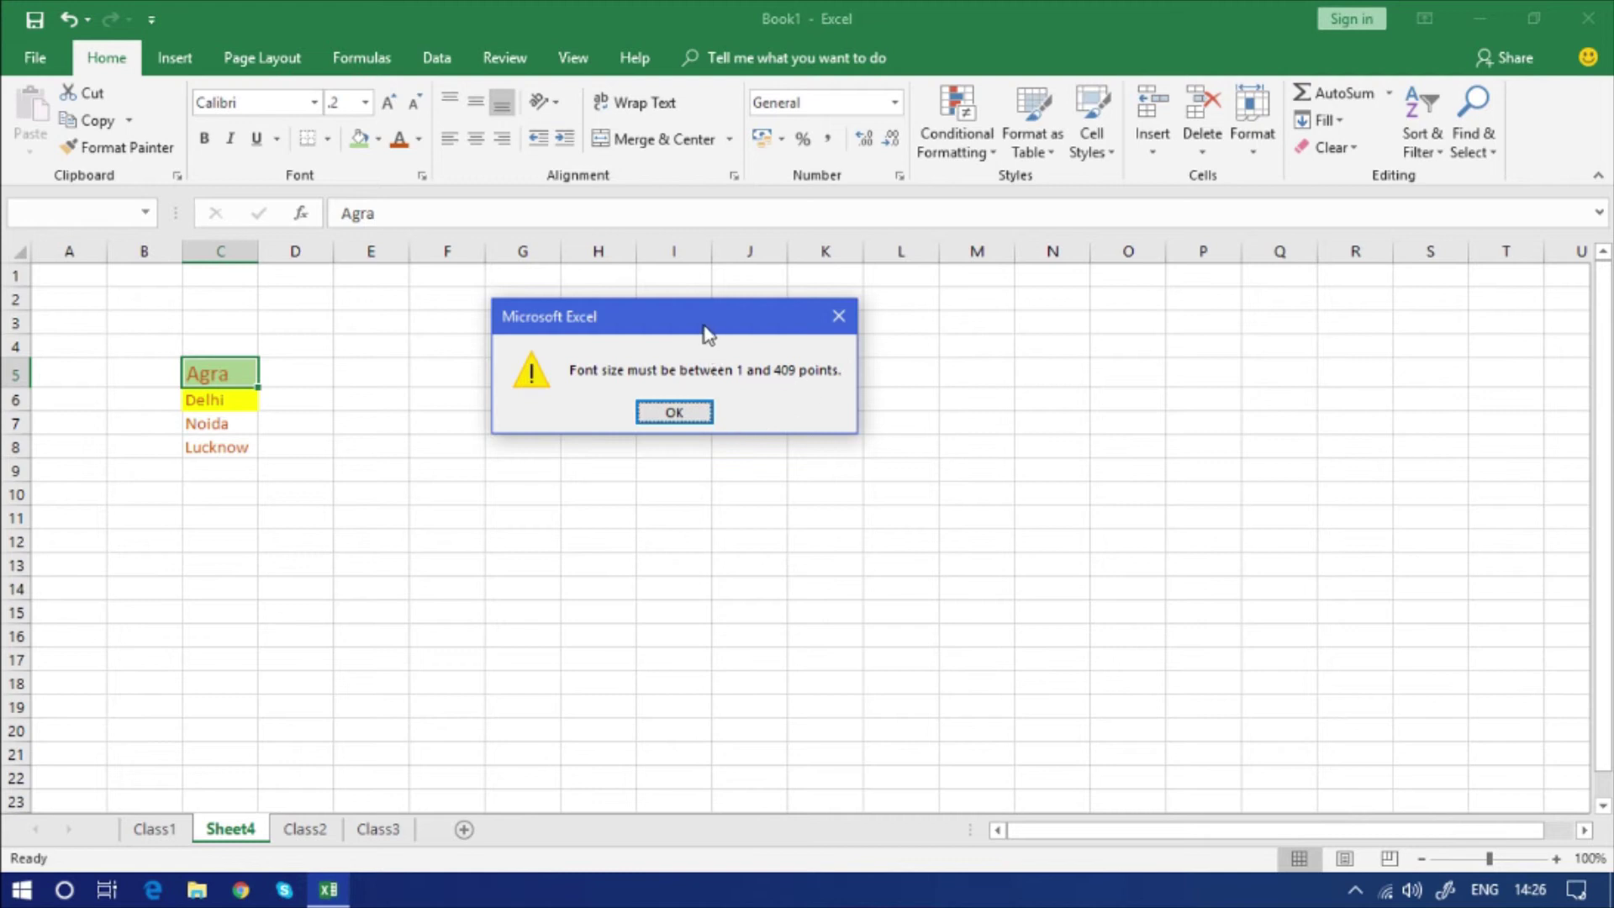
drag(707, 324, 625, 307)
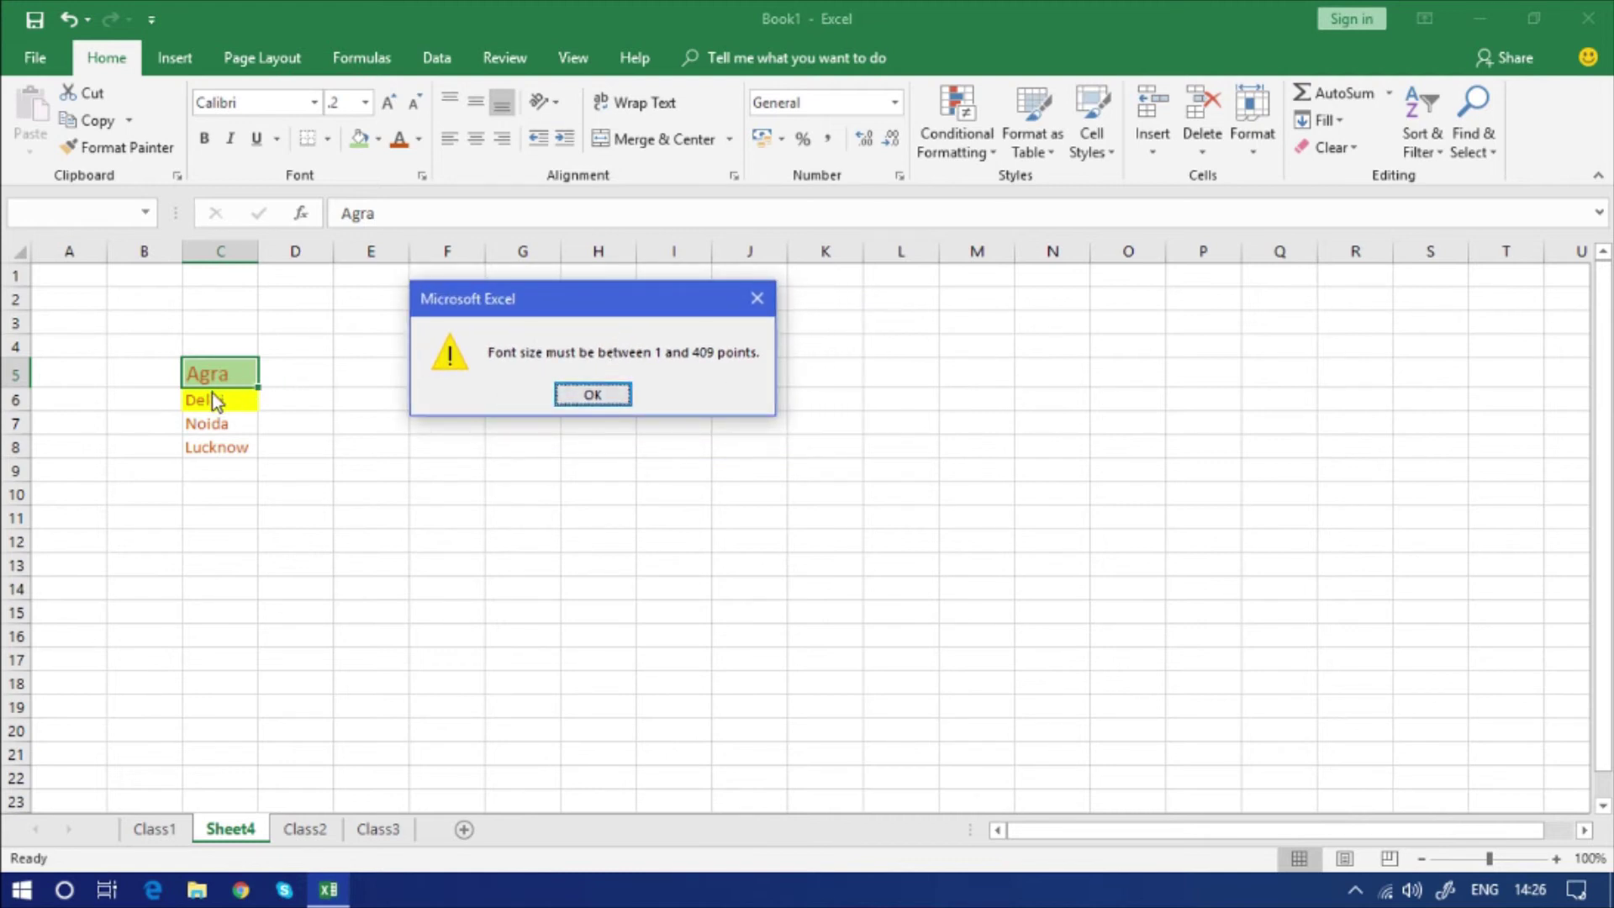
click(593, 395)
Step: Set the font size of the Agra cell to 2
click(336, 108)
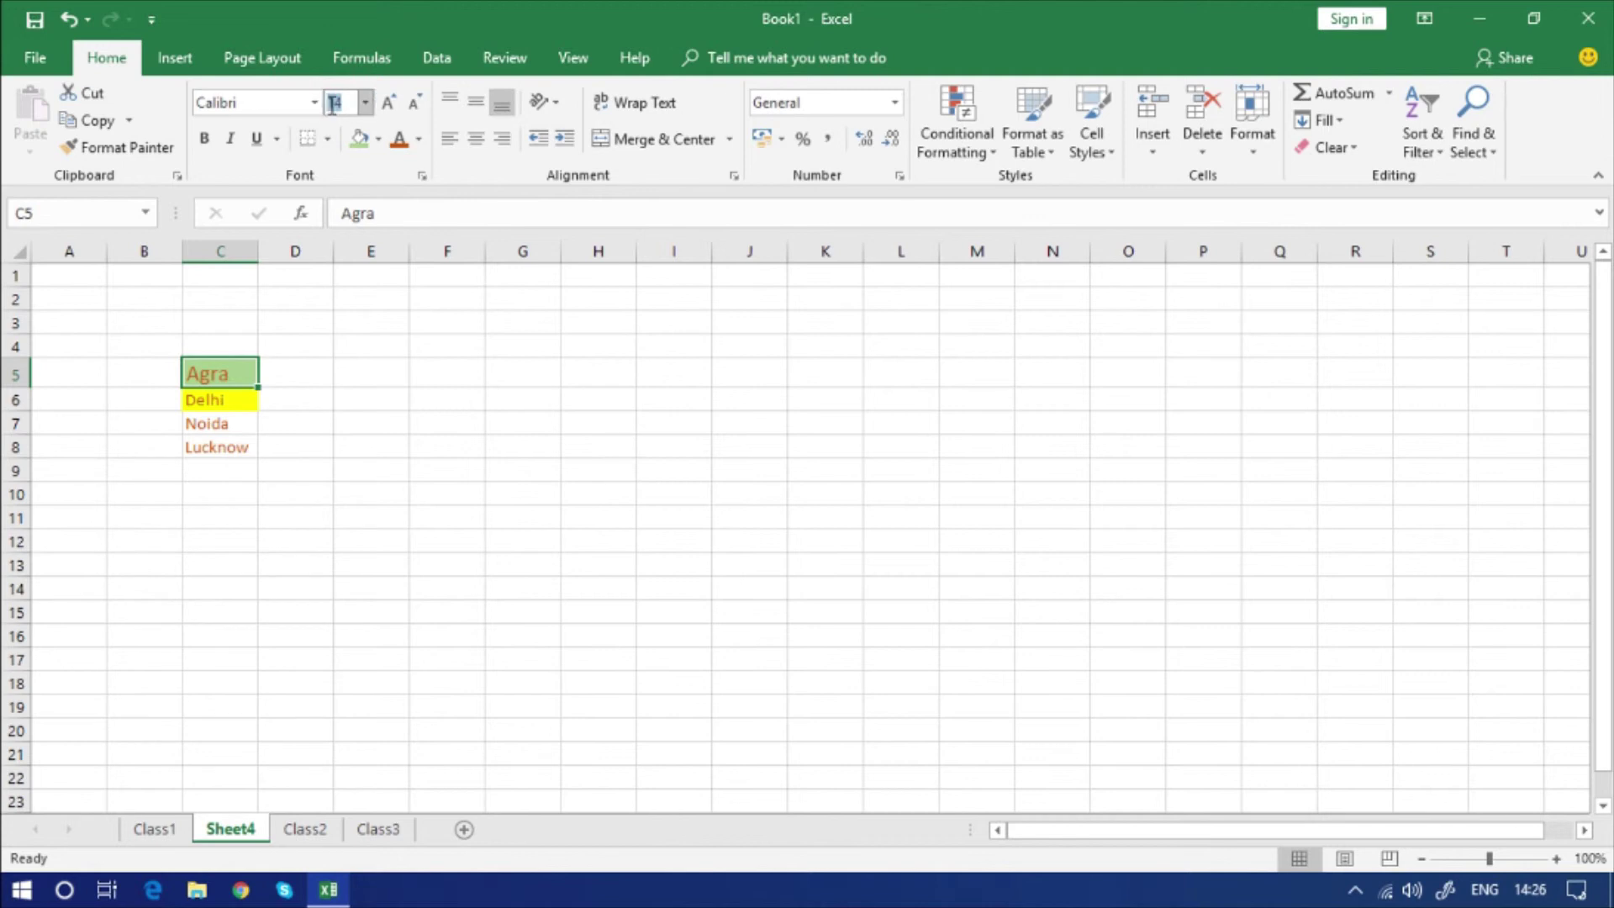
text(2)
key(Return)
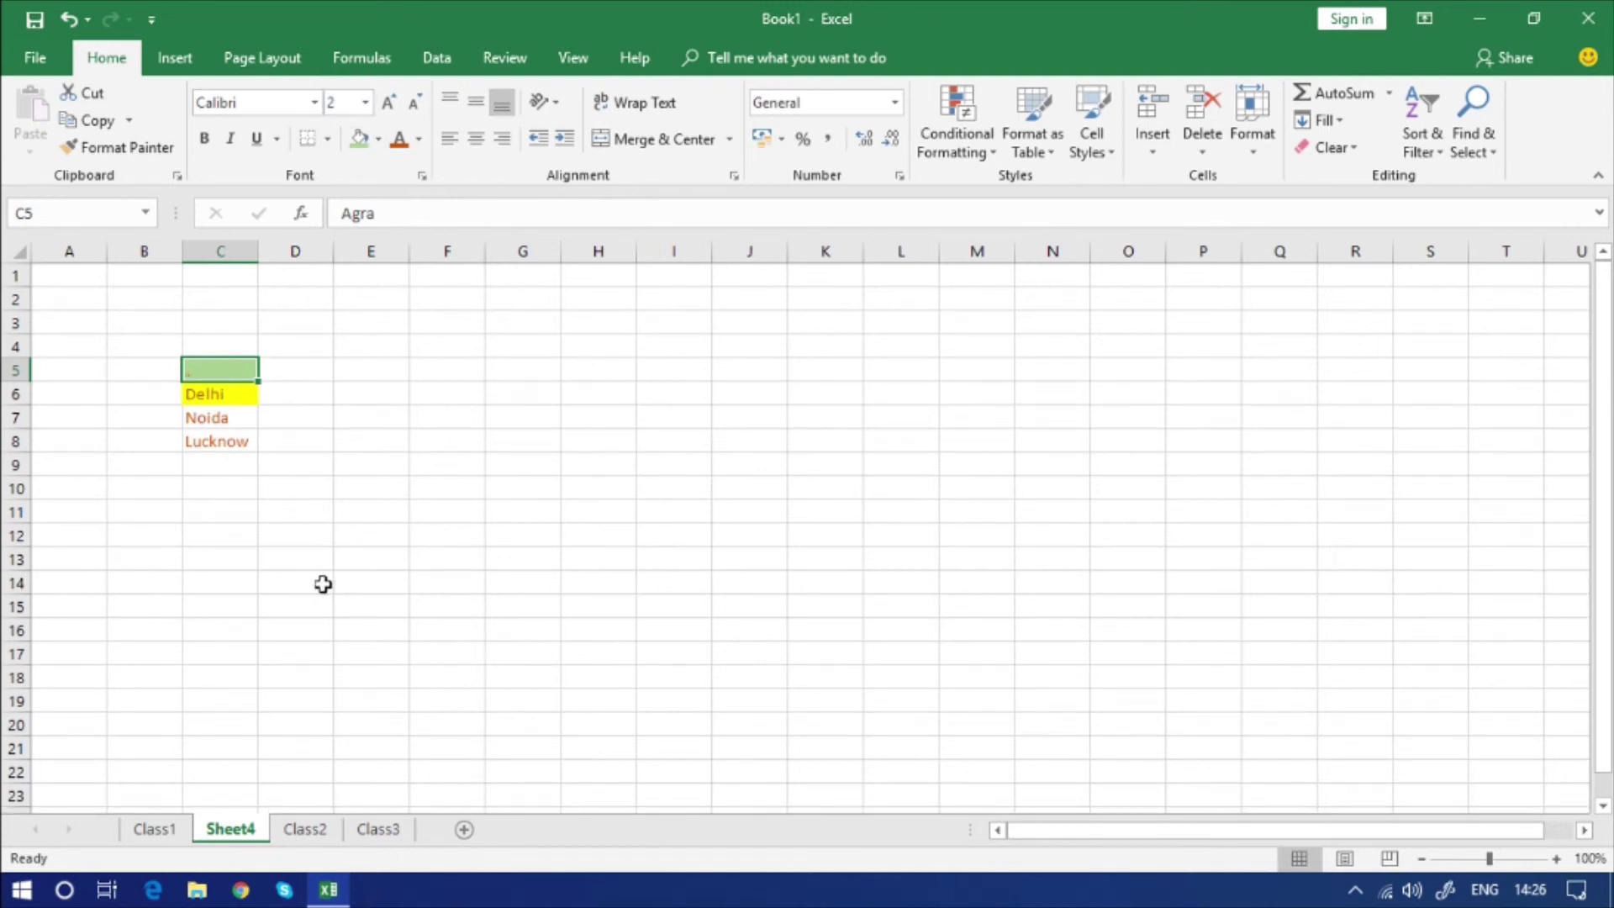
Step: Zoom the sheet in and out to examine the tiny text in the Agra cell
scroll(321, 585, up, 6)
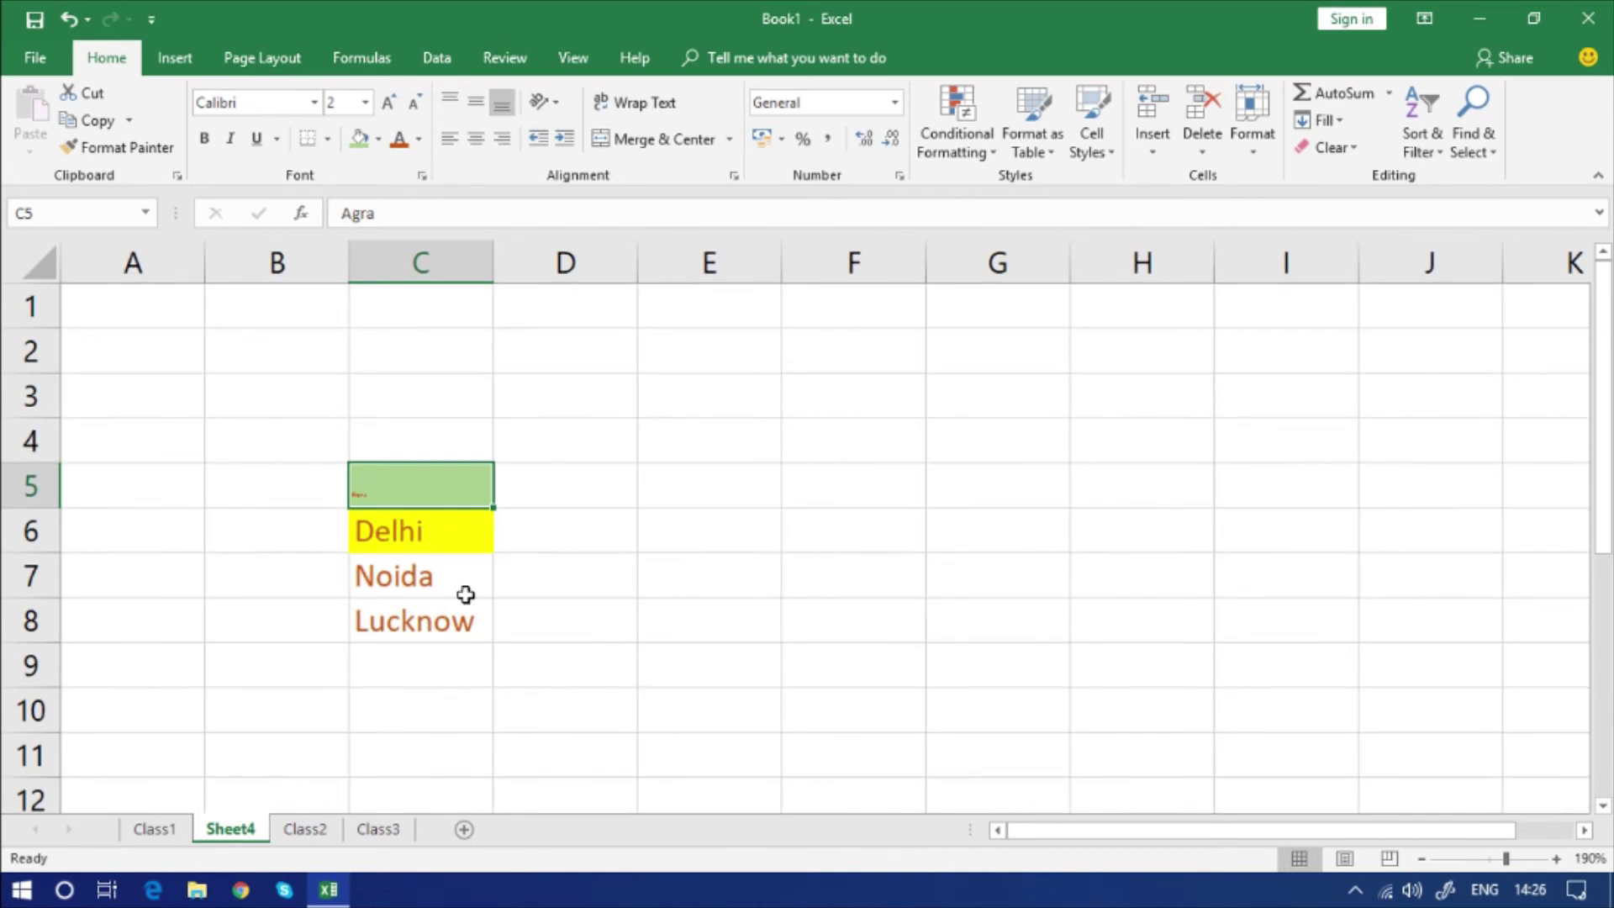
scroll(466, 595, up, 6)
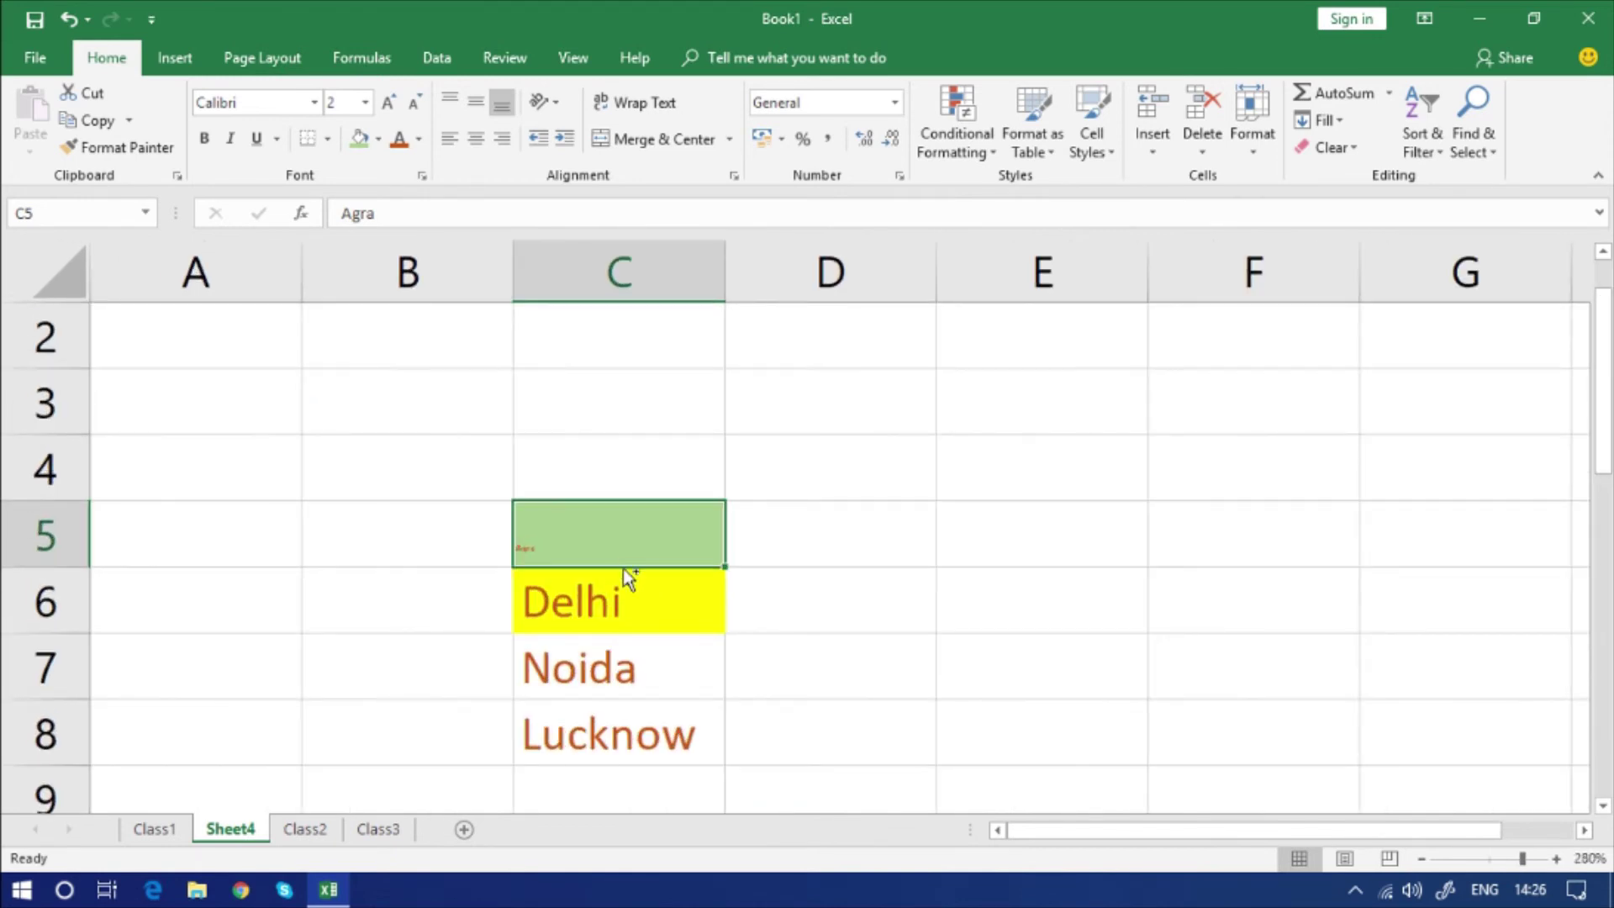
scroll(626, 578, down, 15)
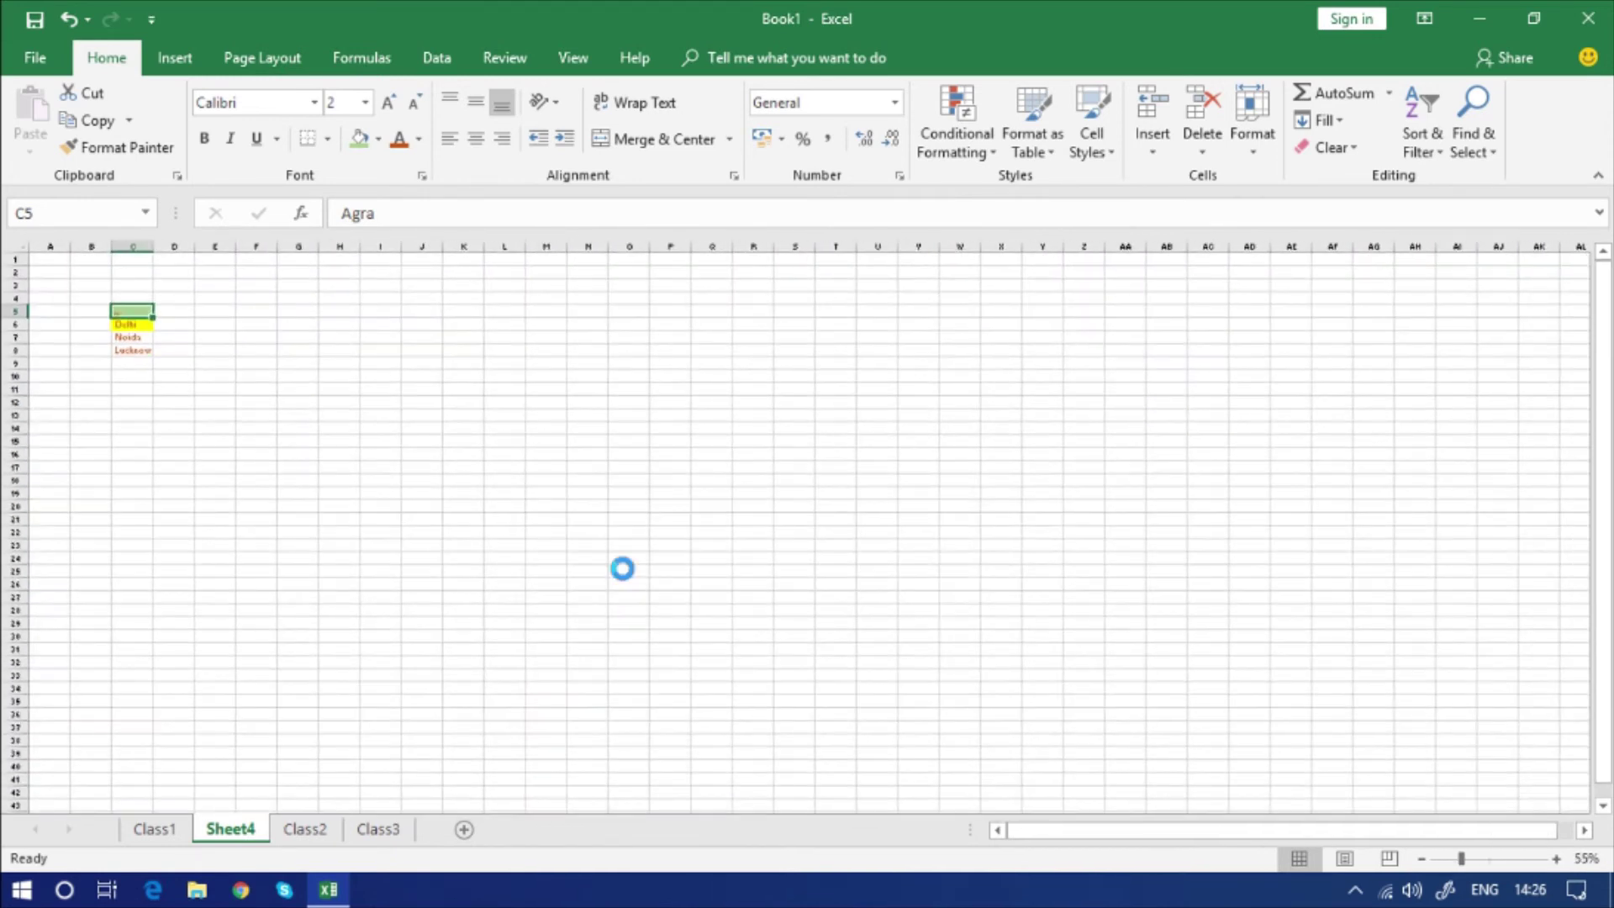
scroll(622, 569, up, 4)
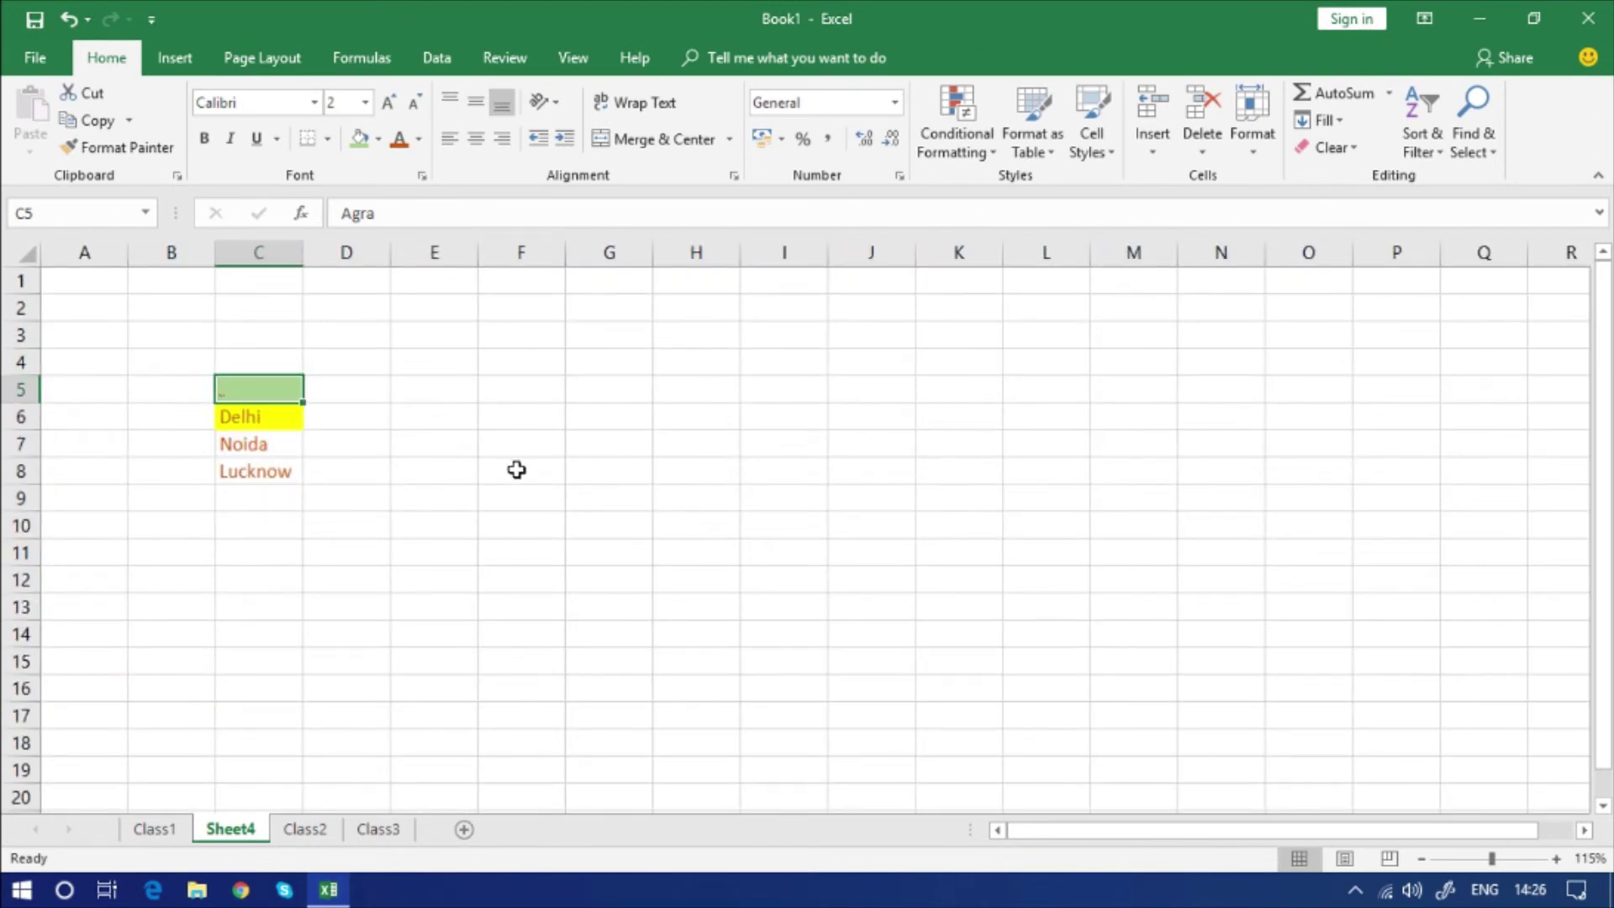
click(417, 139)
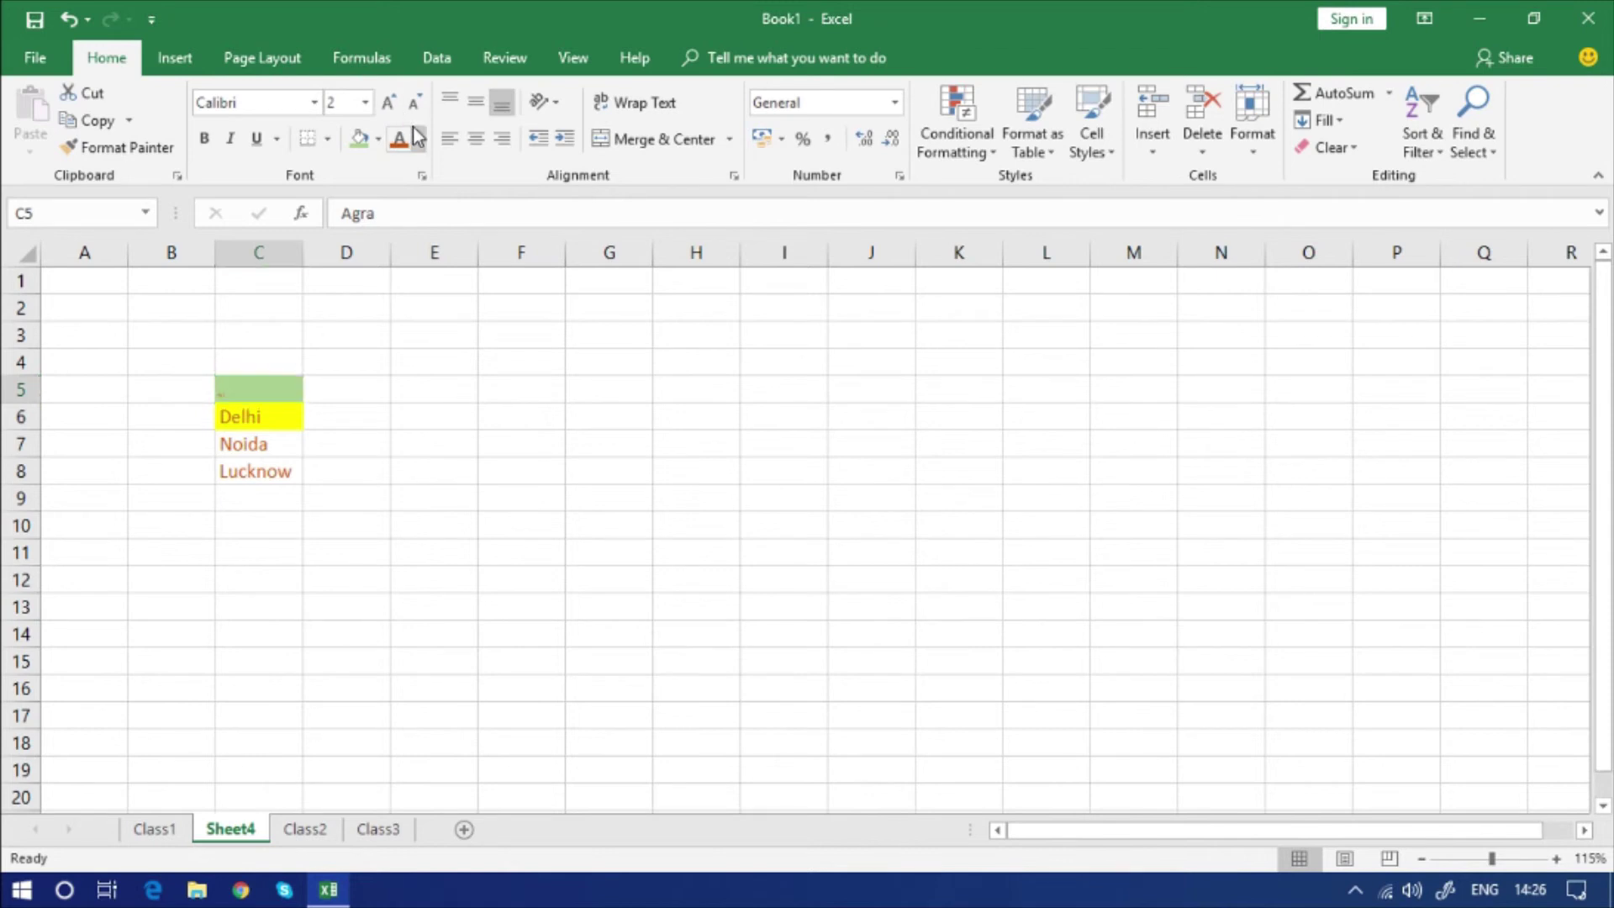
scroll(418, 139, down, 1)
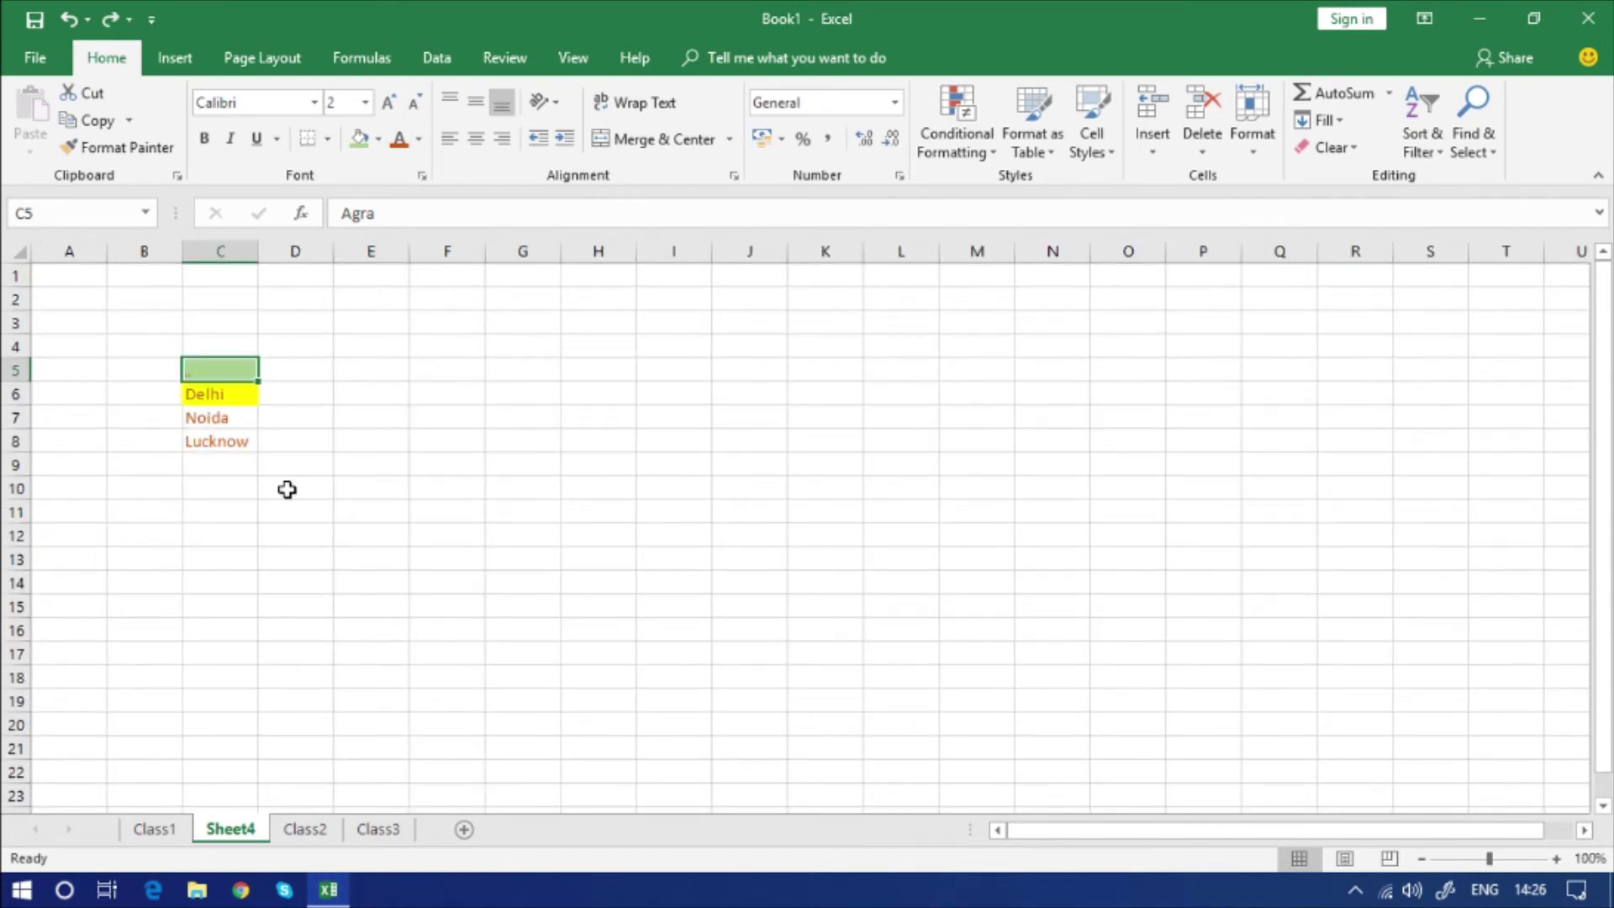
scroll(286, 489, down, 2)
scroll(287, 489, up, 4)
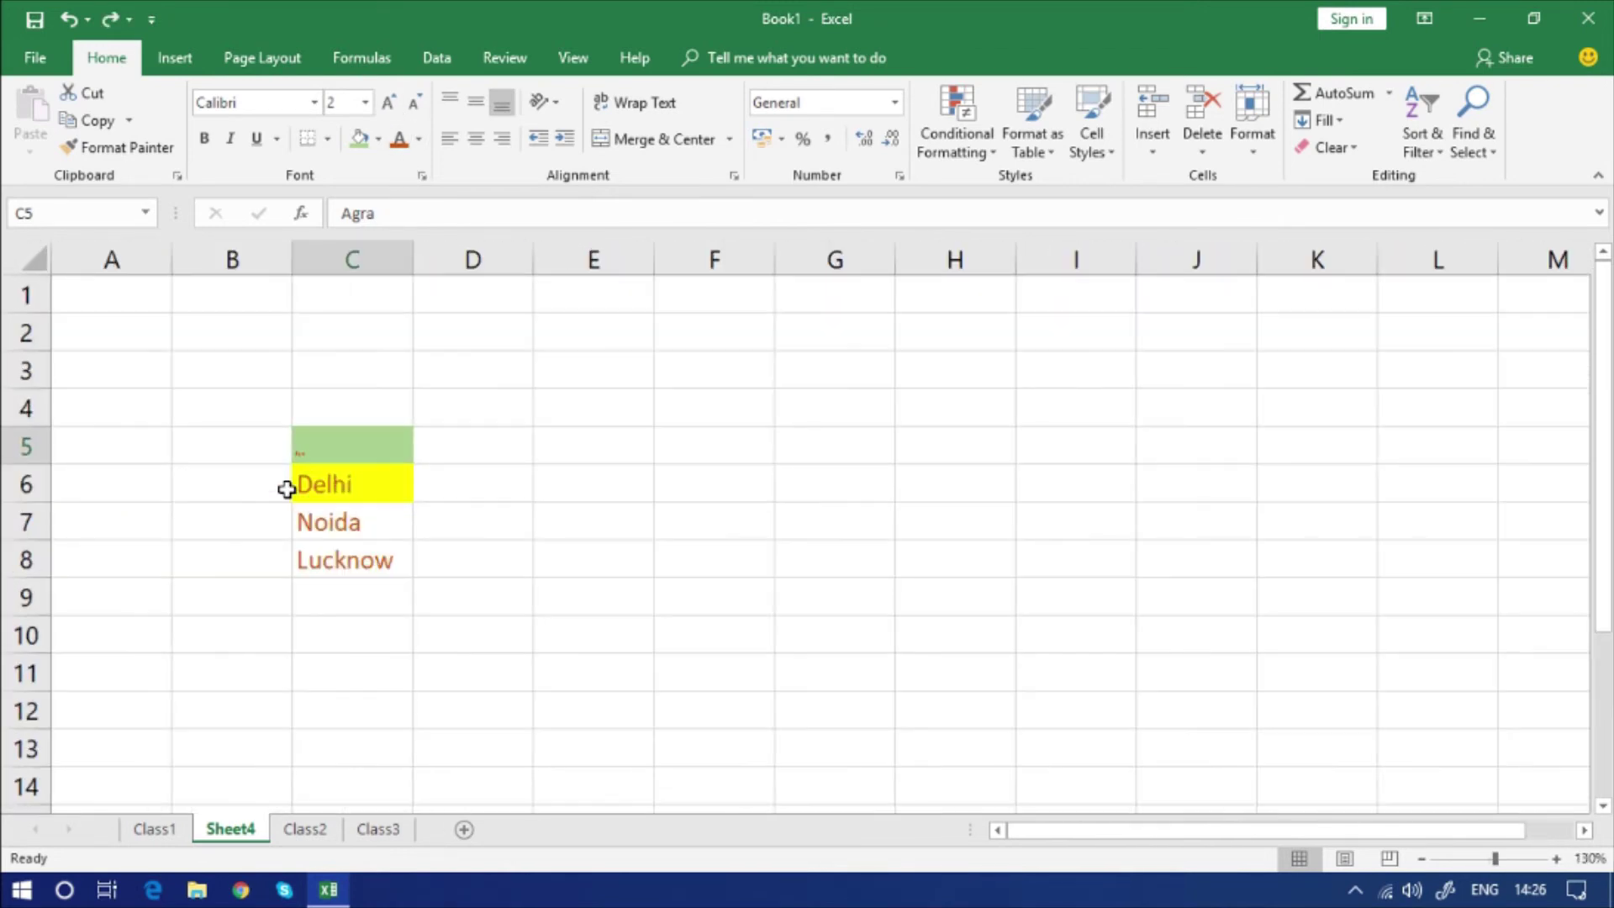
scroll(287, 490, up, 8)
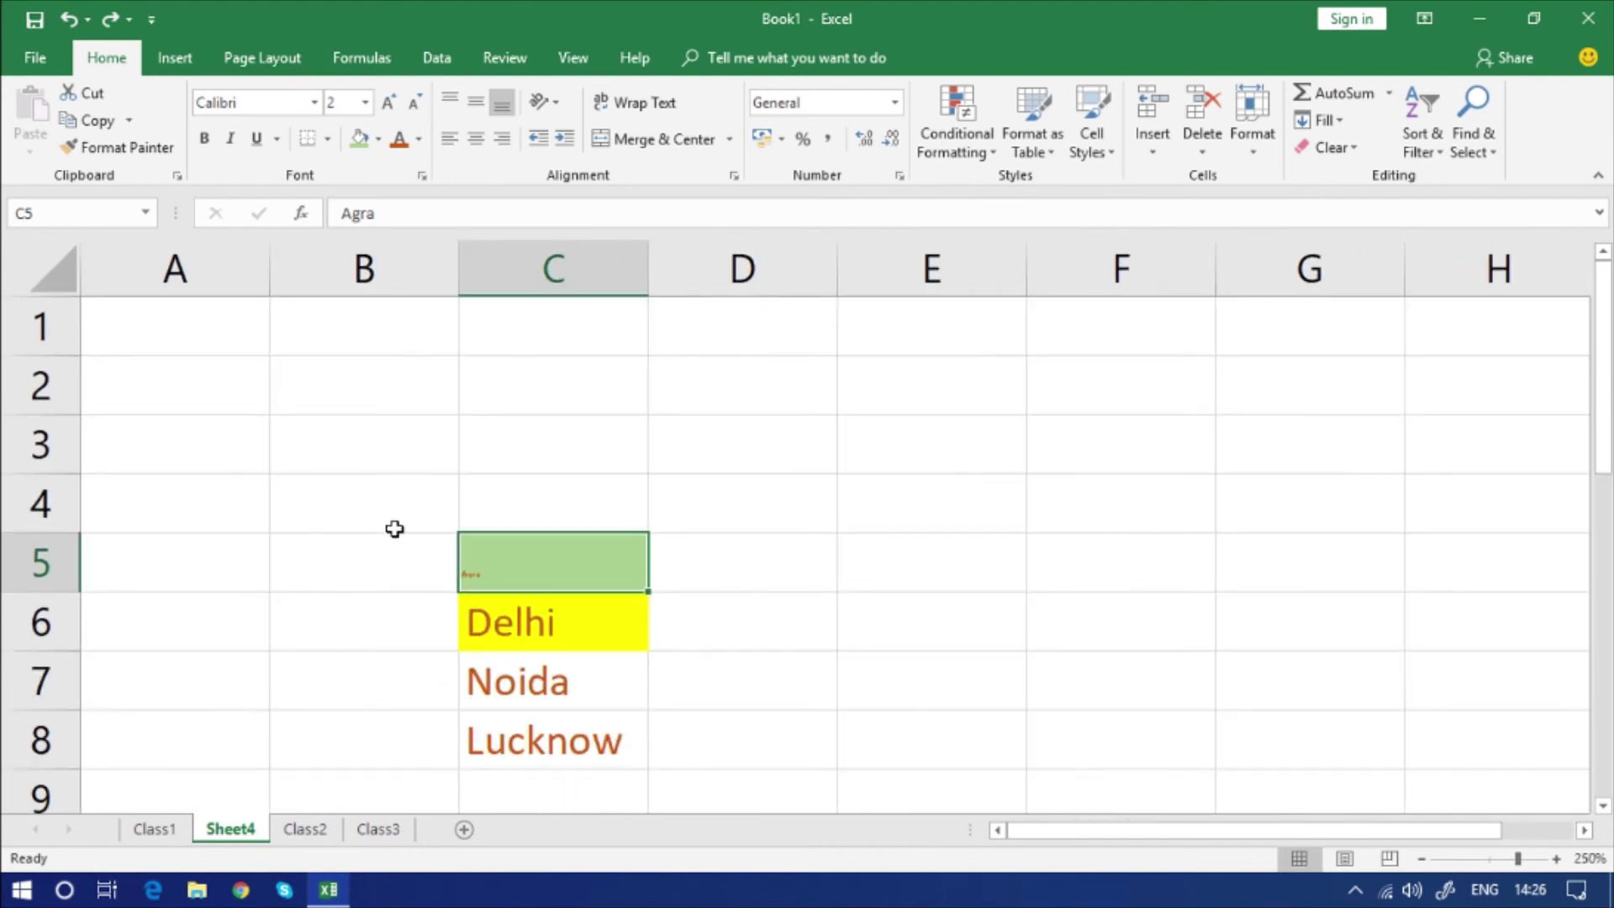
scroll(429, 551, down, 3)
scroll(432, 540, up, 3)
Step: Reduce the sheet zoom step by step to 120% and select the empty cell I7
click(1422, 859)
click(1423, 859)
click(1422, 858)
click(1423, 858)
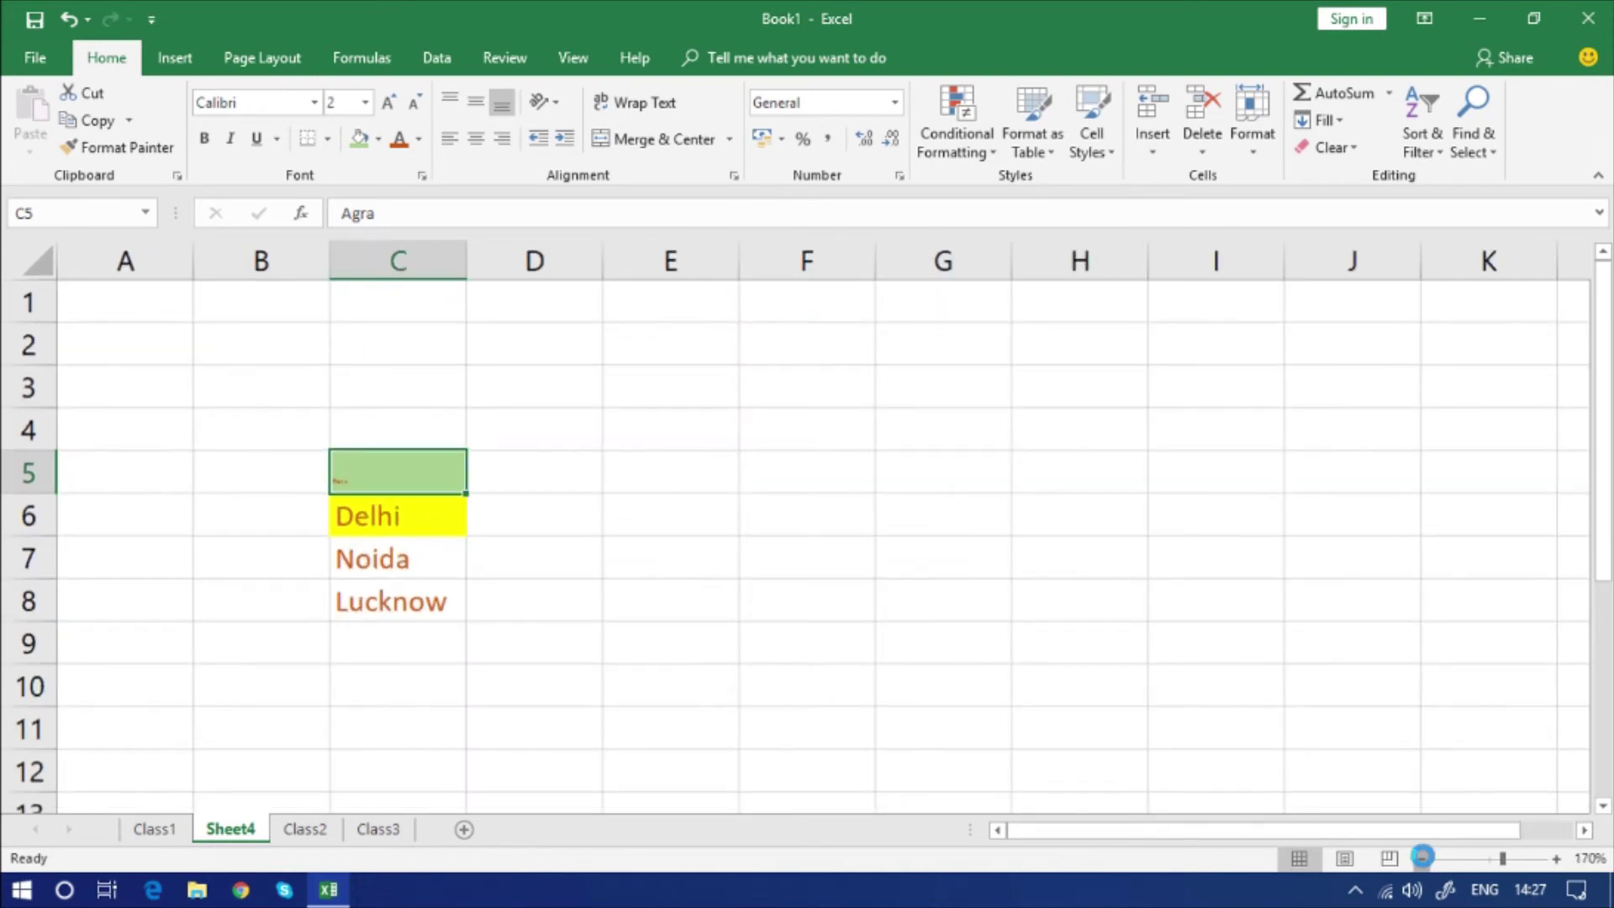
click(1423, 859)
click(1422, 858)
click(434, 564)
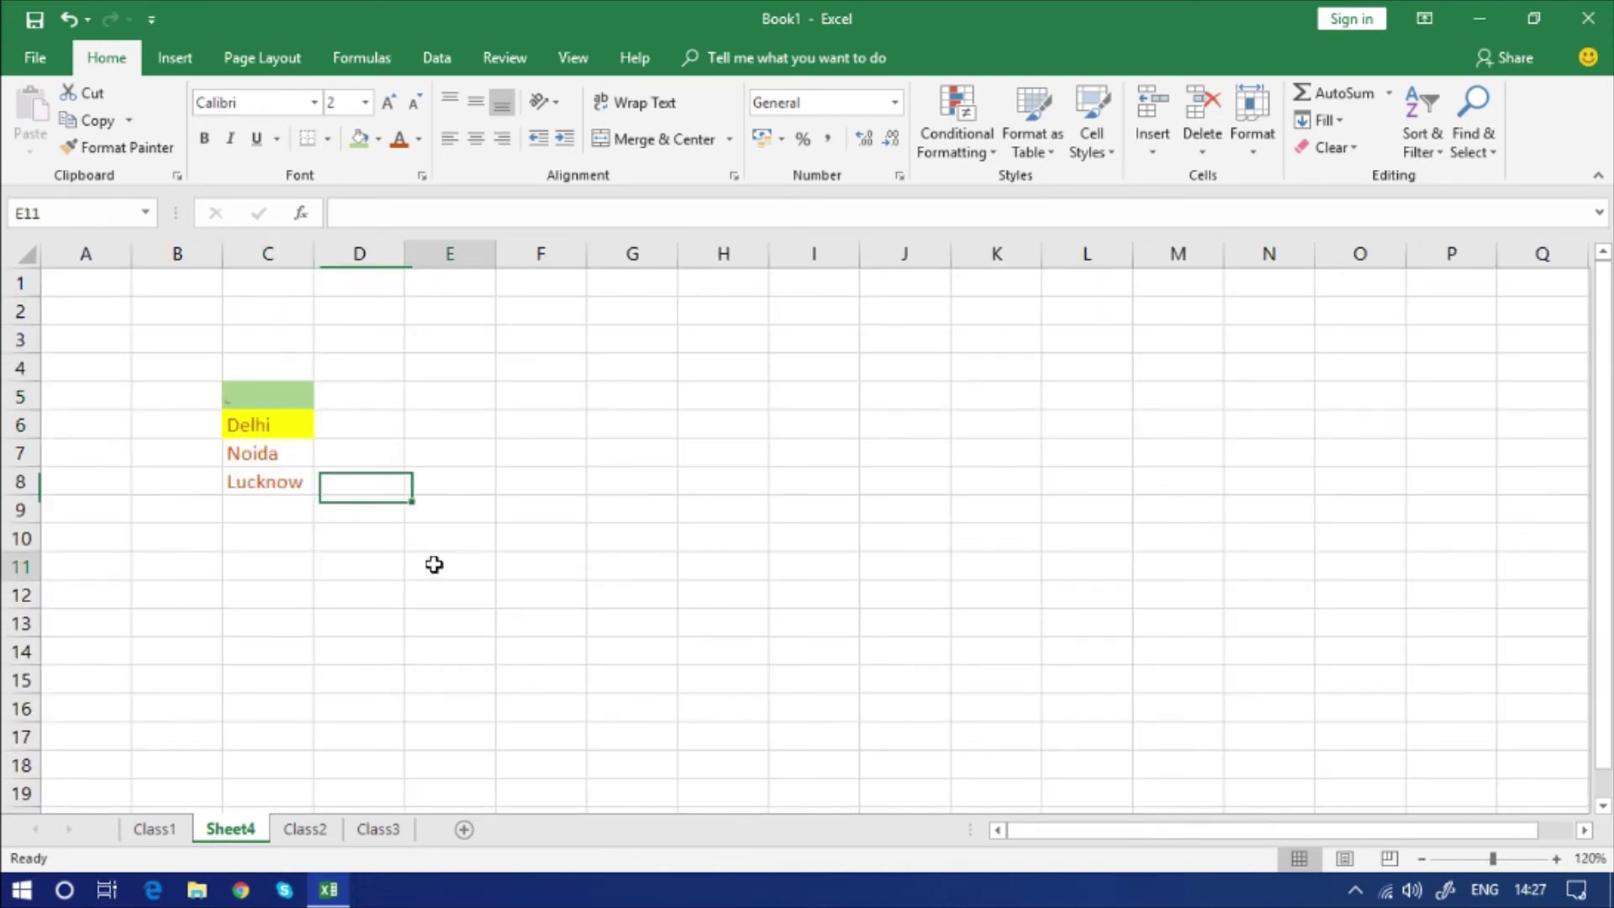
click(789, 457)
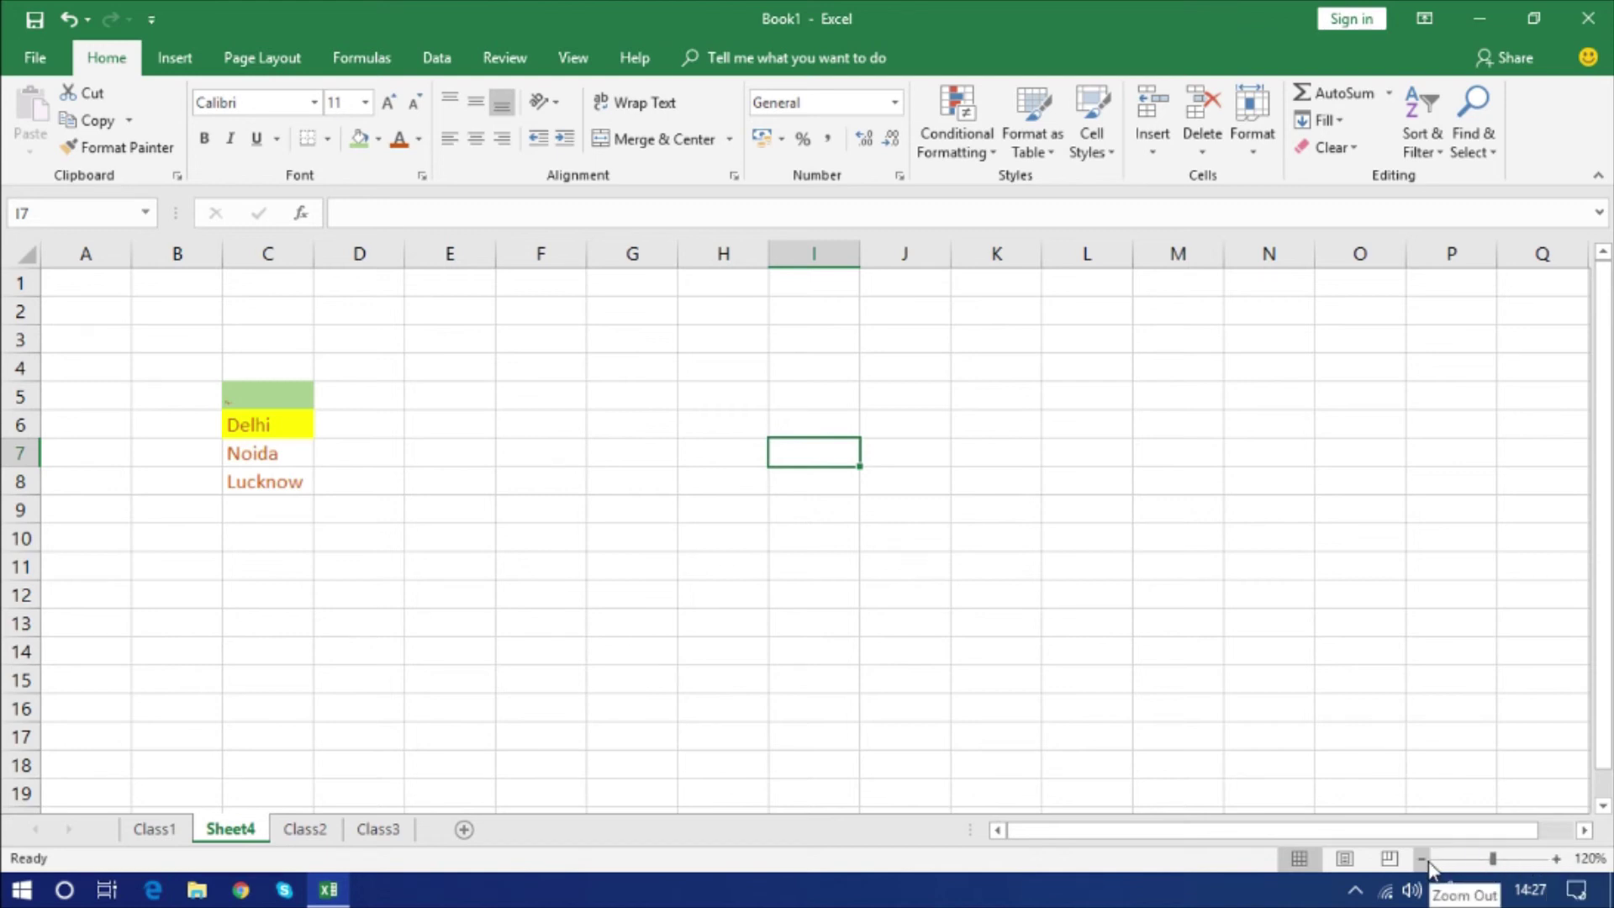
Step: Magnify the sheet step by step to the maximum zoom level
click(1557, 859)
click(1556, 858)
click(1556, 858)
click(1556, 859)
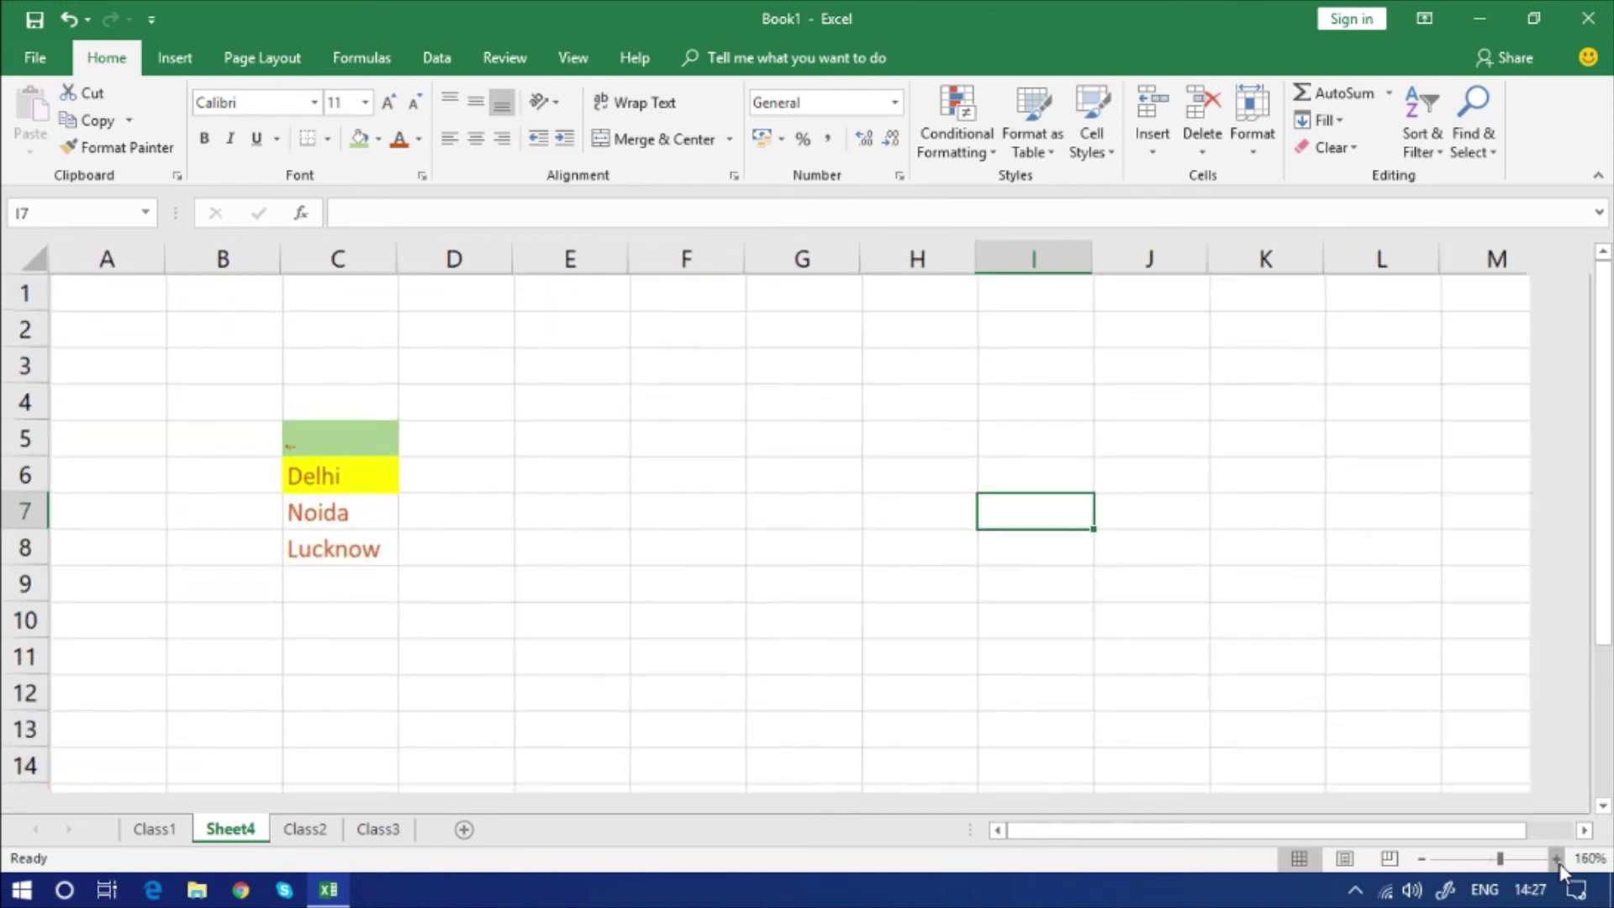
click(1556, 859)
click(1556, 859)
click(1556, 858)
click(1557, 858)
click(1556, 858)
click(1556, 859)
click(1556, 859)
click(1556, 858)
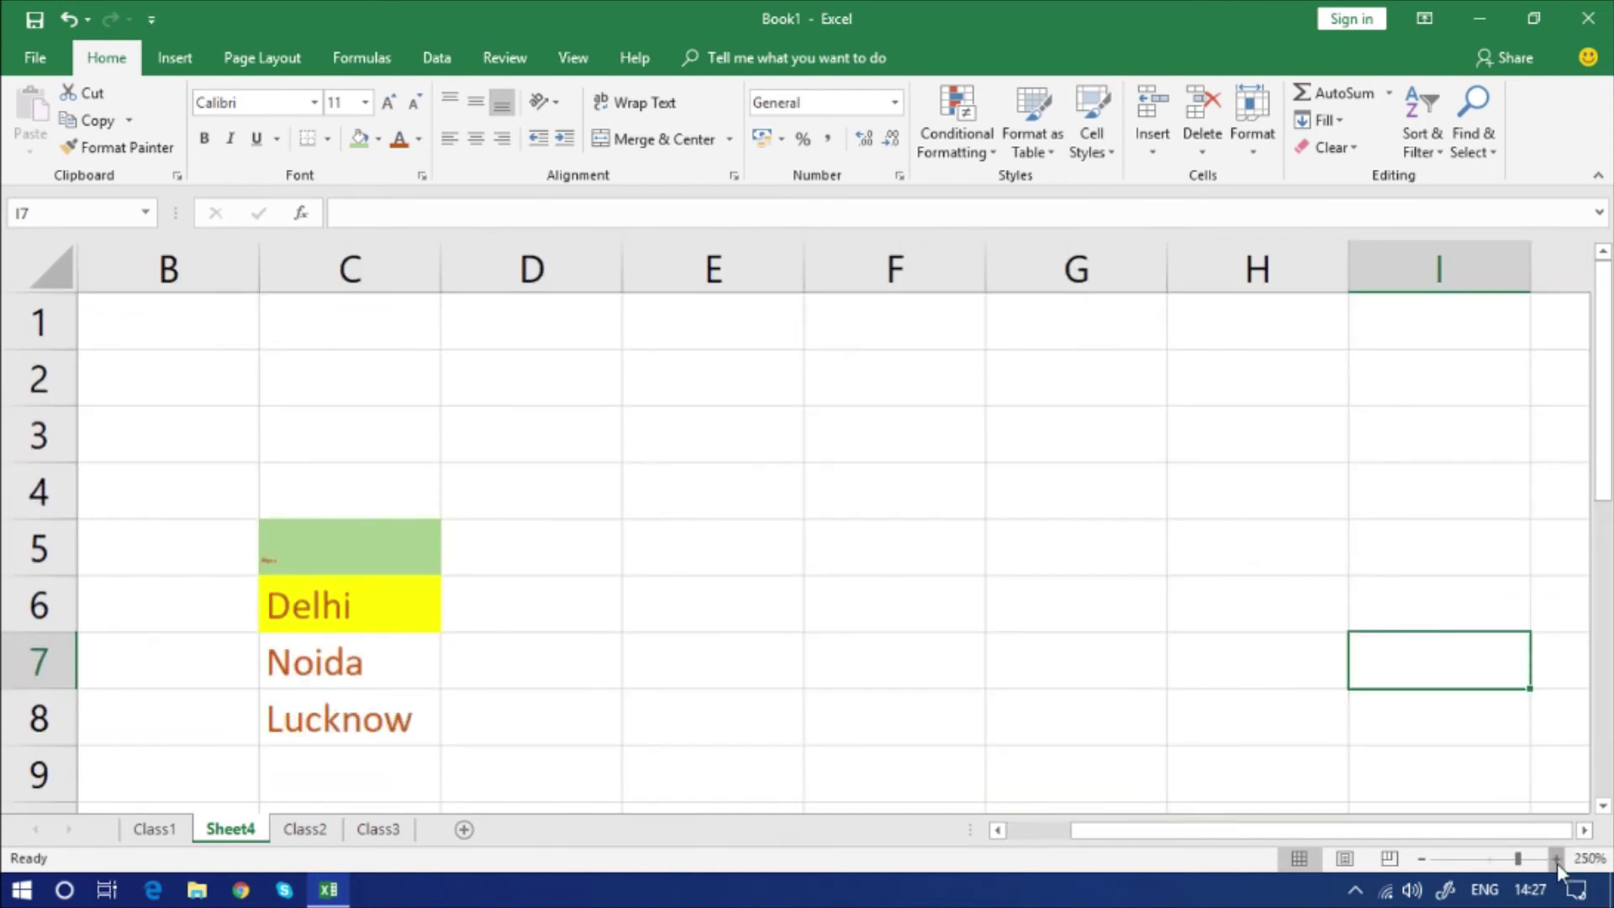
click(1557, 858)
click(1556, 859)
click(1556, 859)
click(1556, 858)
click(1556, 859)
click(1556, 859)
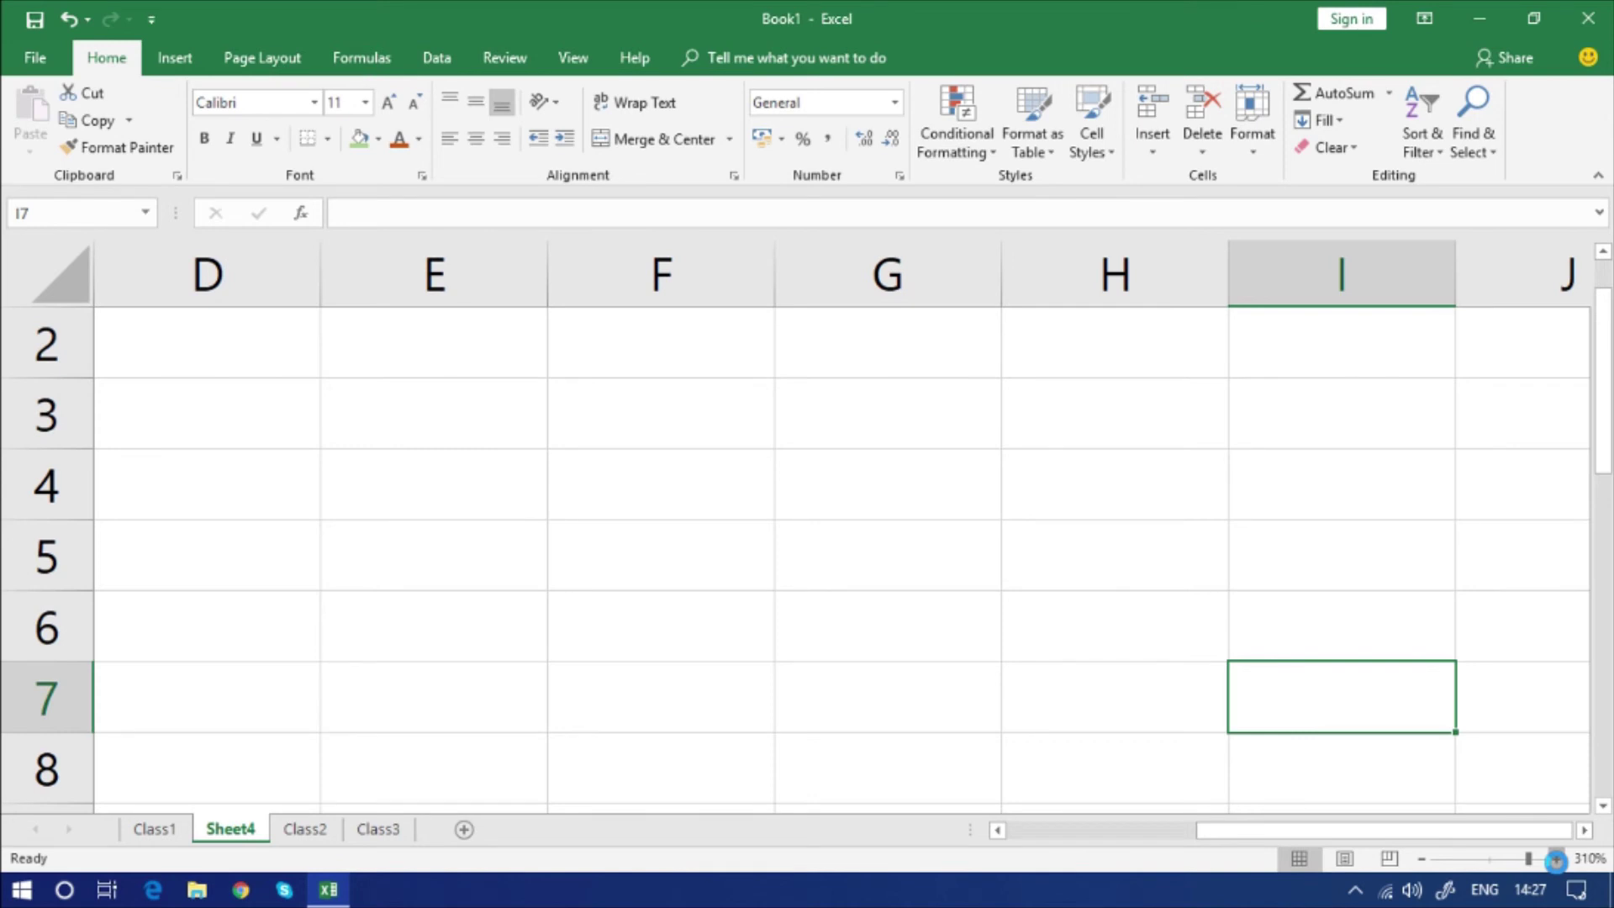
click(1557, 859)
click(1556, 858)
click(1557, 858)
click(1556, 859)
click(1557, 859)
click(1556, 858)
click(1556, 859)
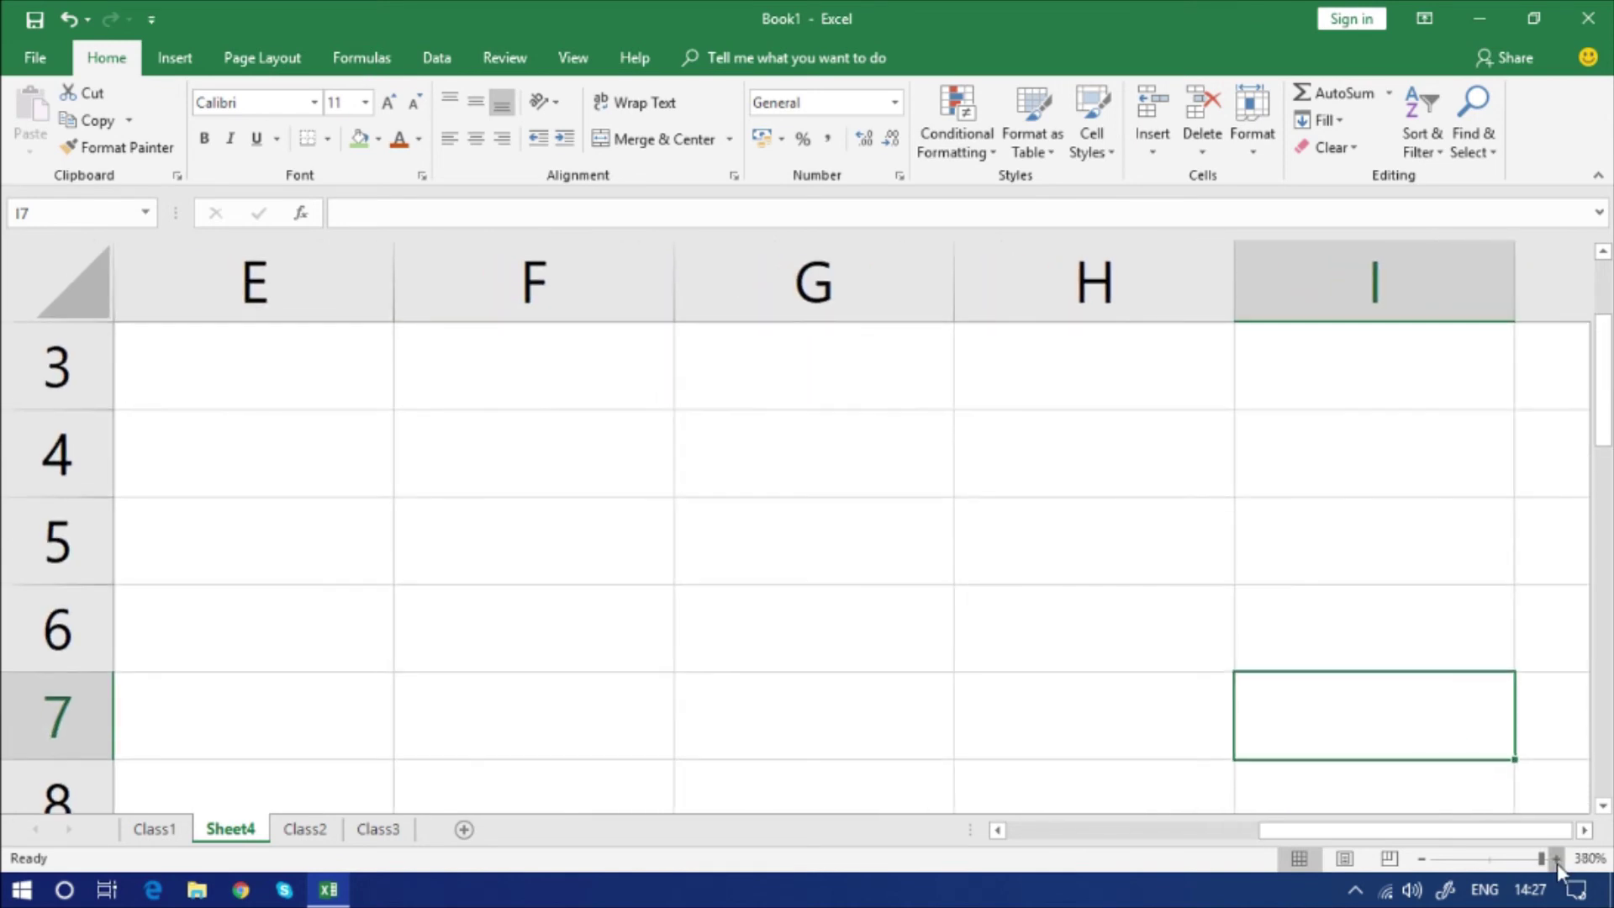
click(1557, 859)
click(1556, 858)
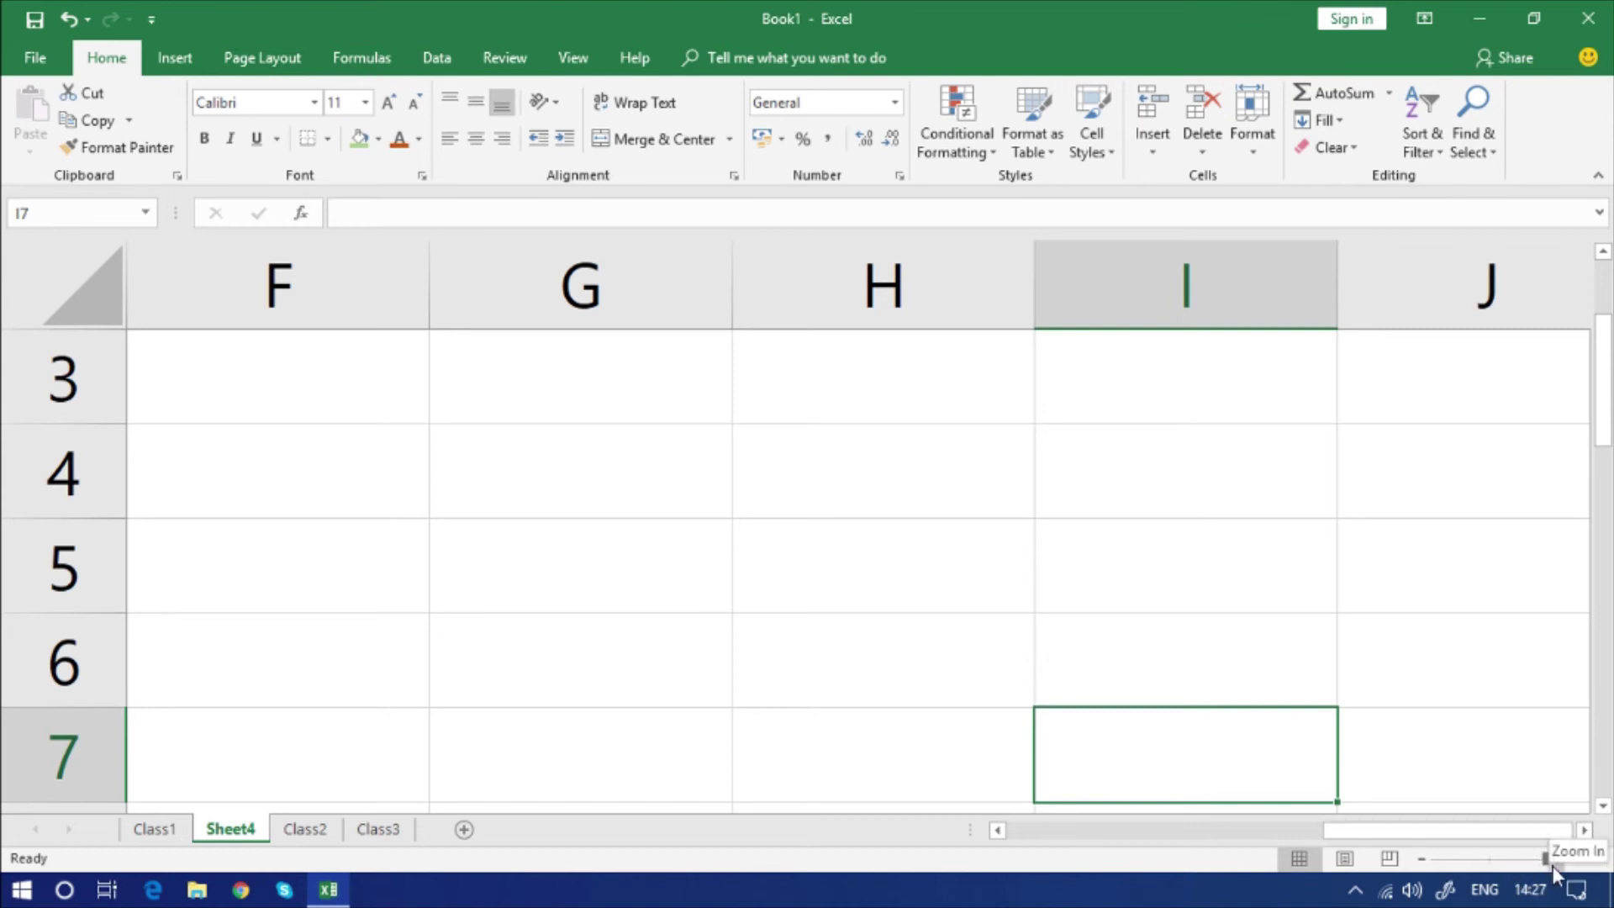
Step: Shrink the sheet zoom to 10%, restore it to 100%, and select the empty cell G10
drag(1545, 859, 1429, 873)
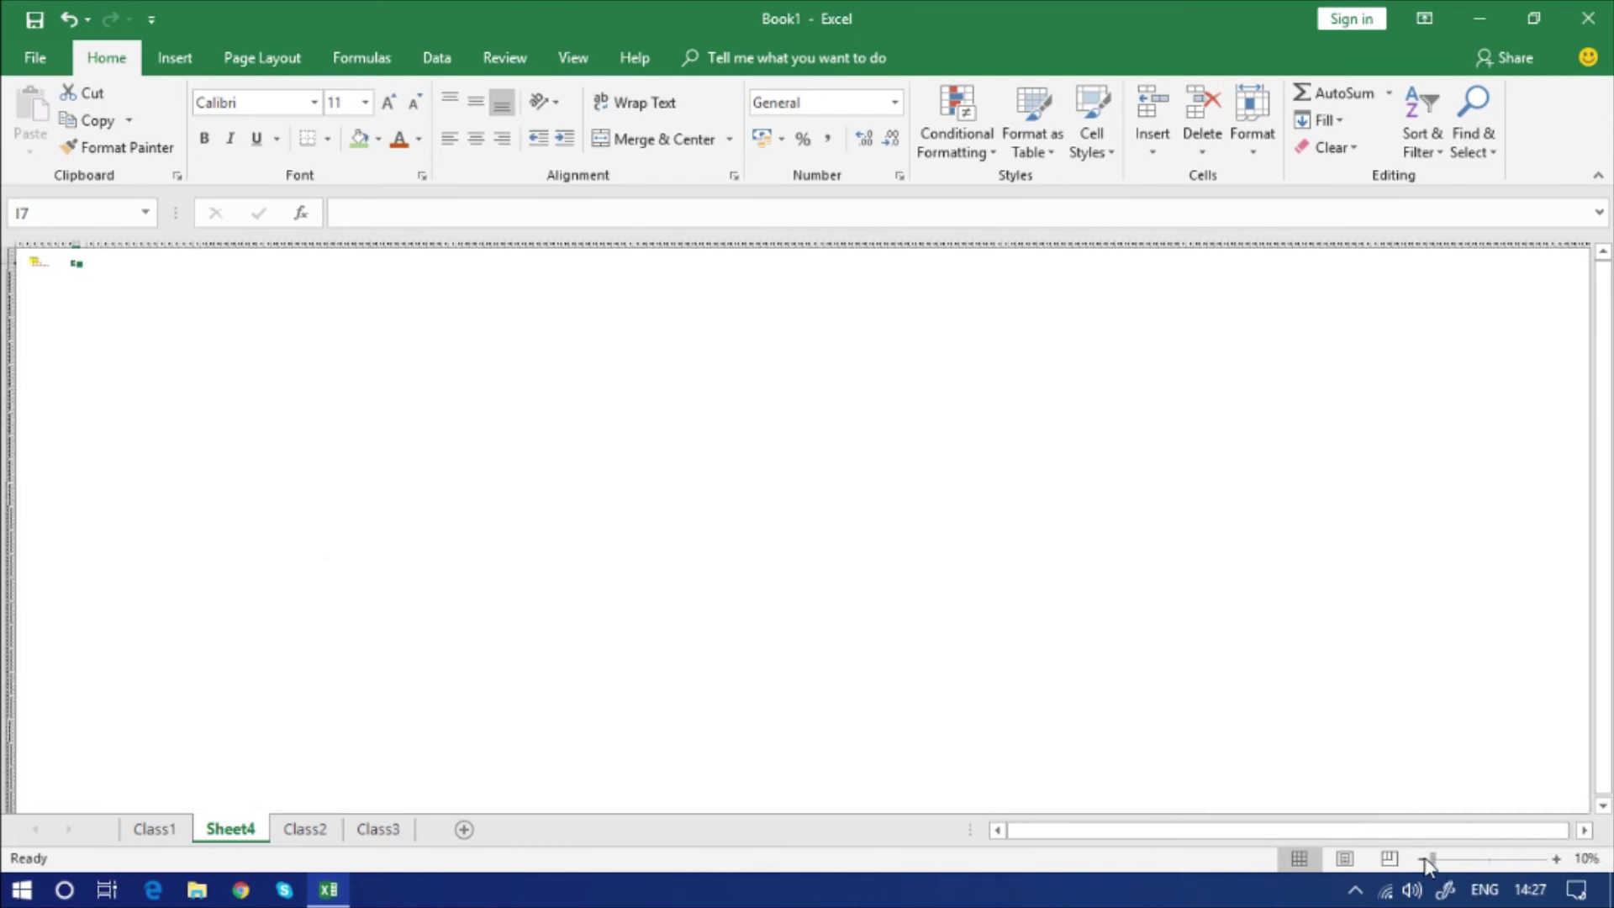
drag(1432, 863, 1491, 864)
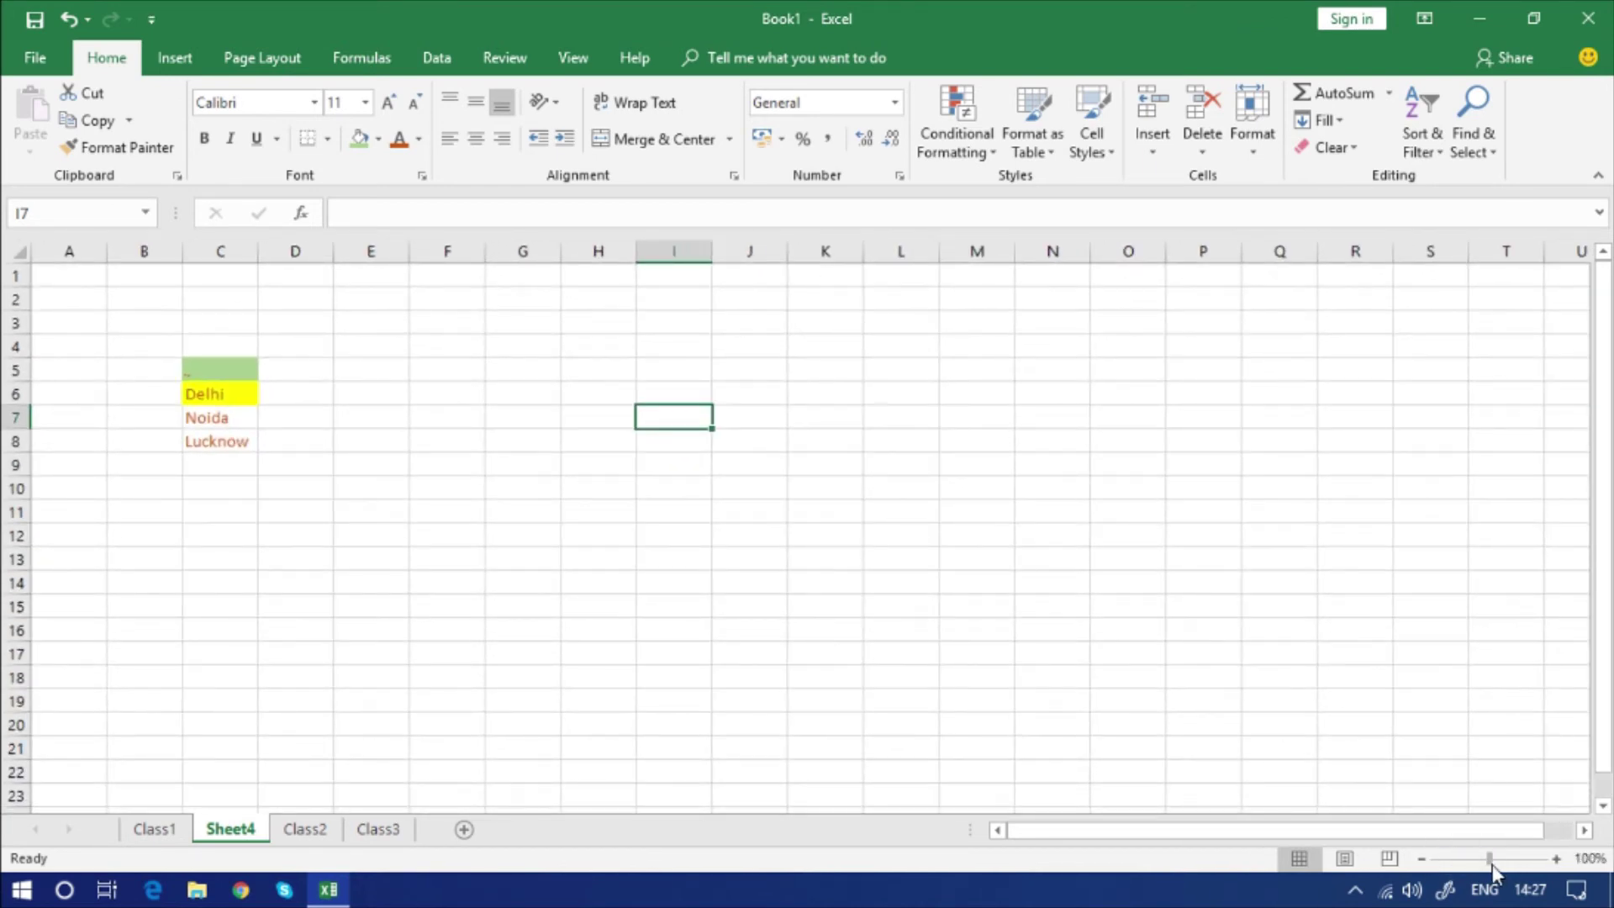
click(555, 487)
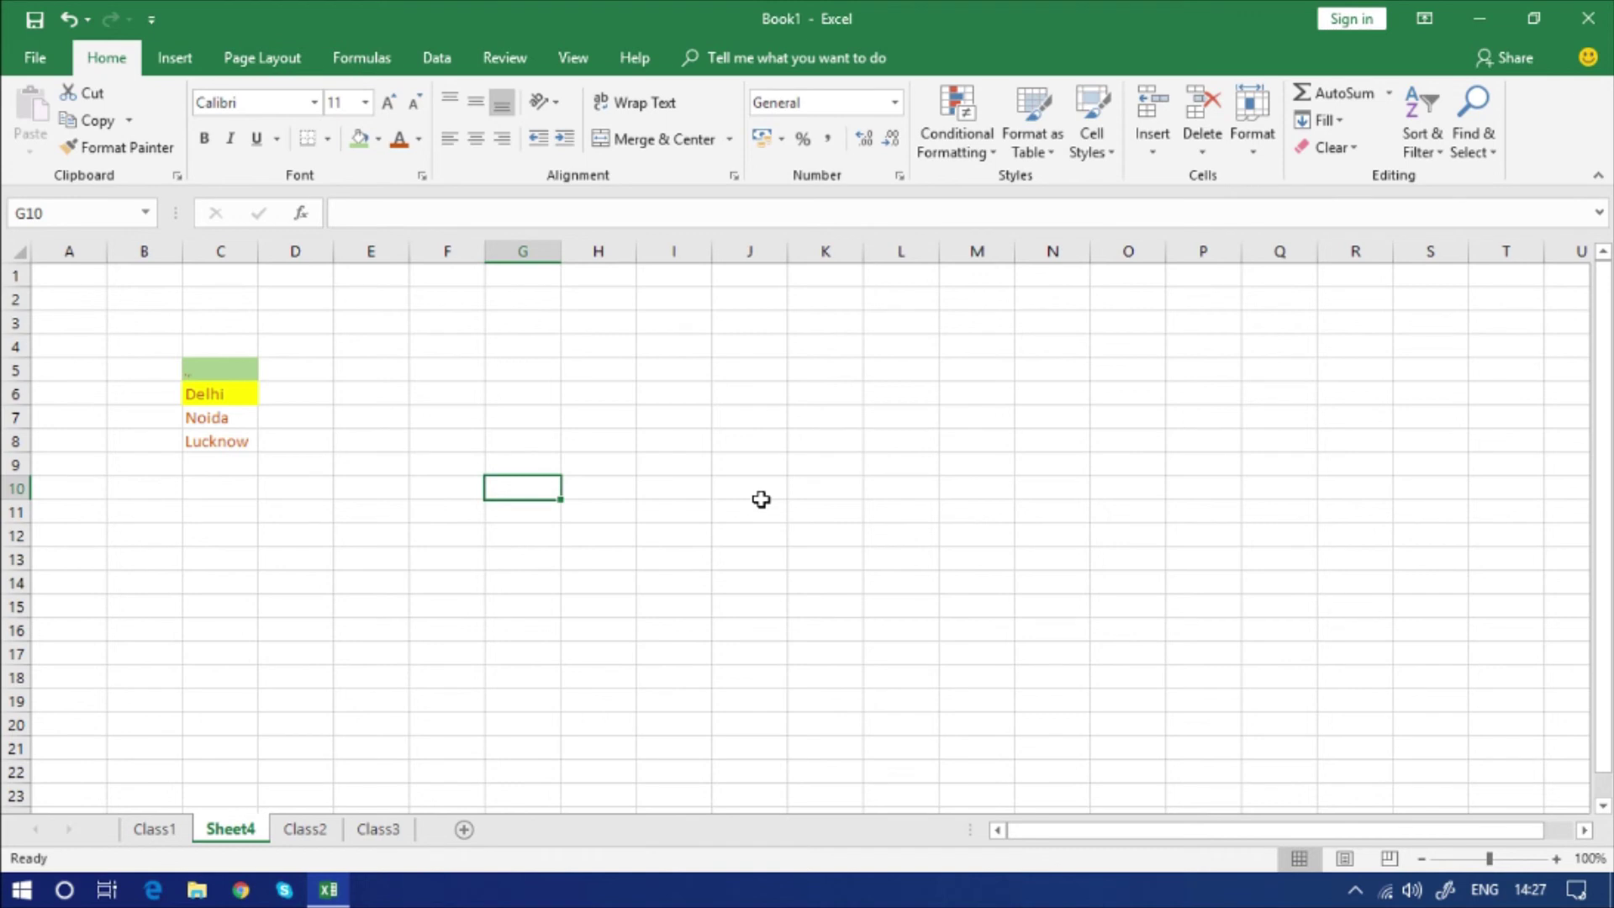
Step: Zoom the sheet repeatedly in and out to compare how the city list looks at different magnifications
scroll(761, 500, up, 8)
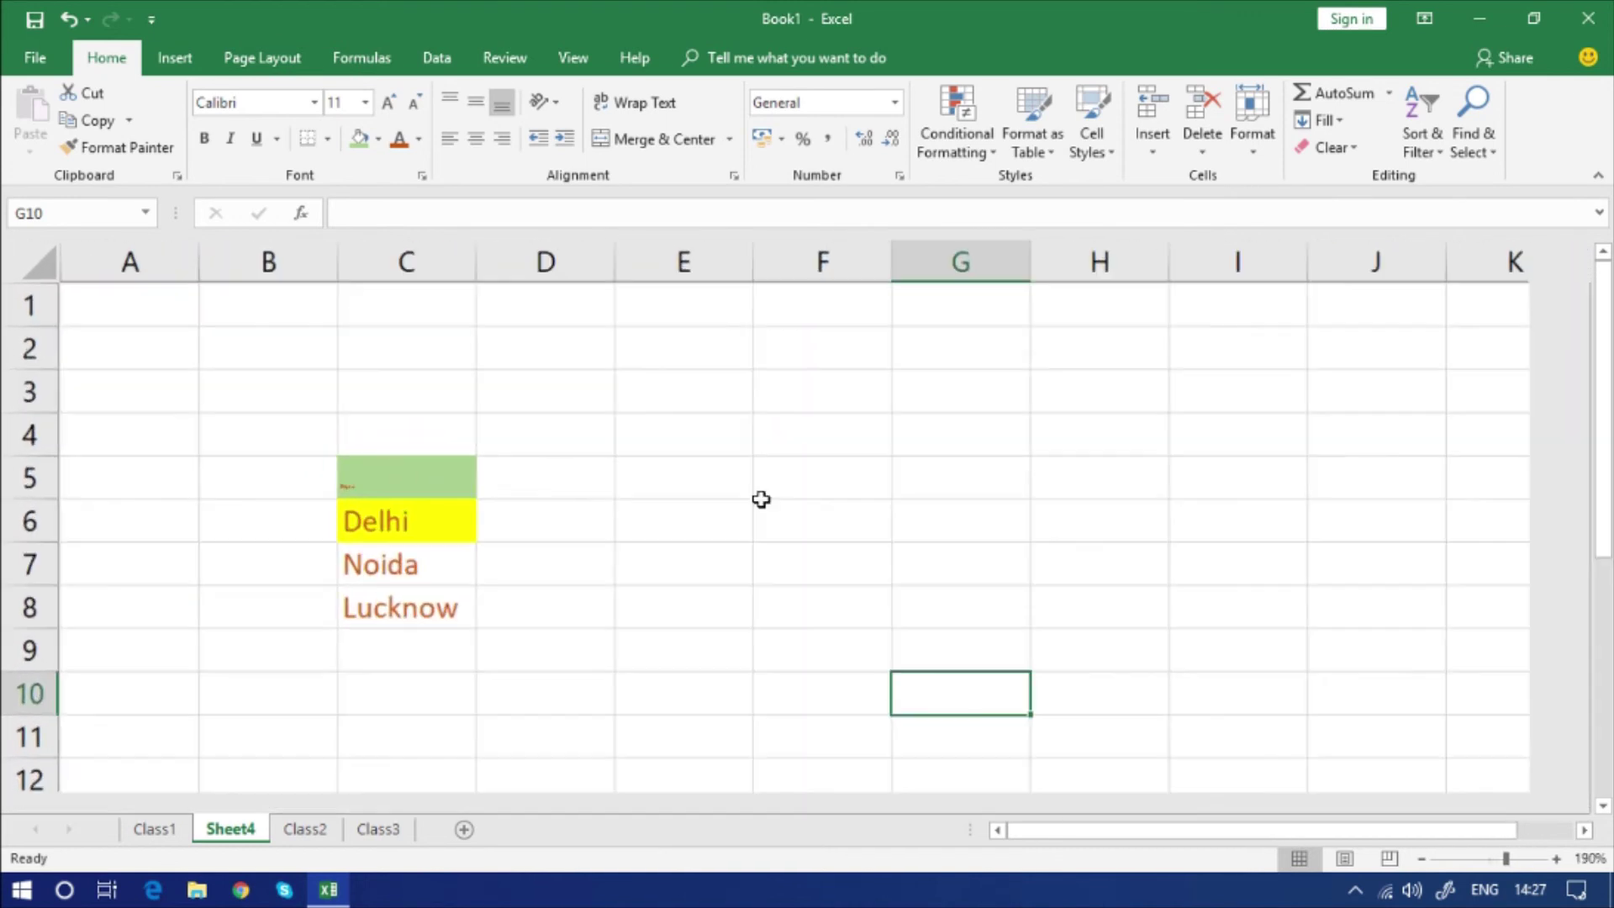
scroll(761, 500, down, 3)
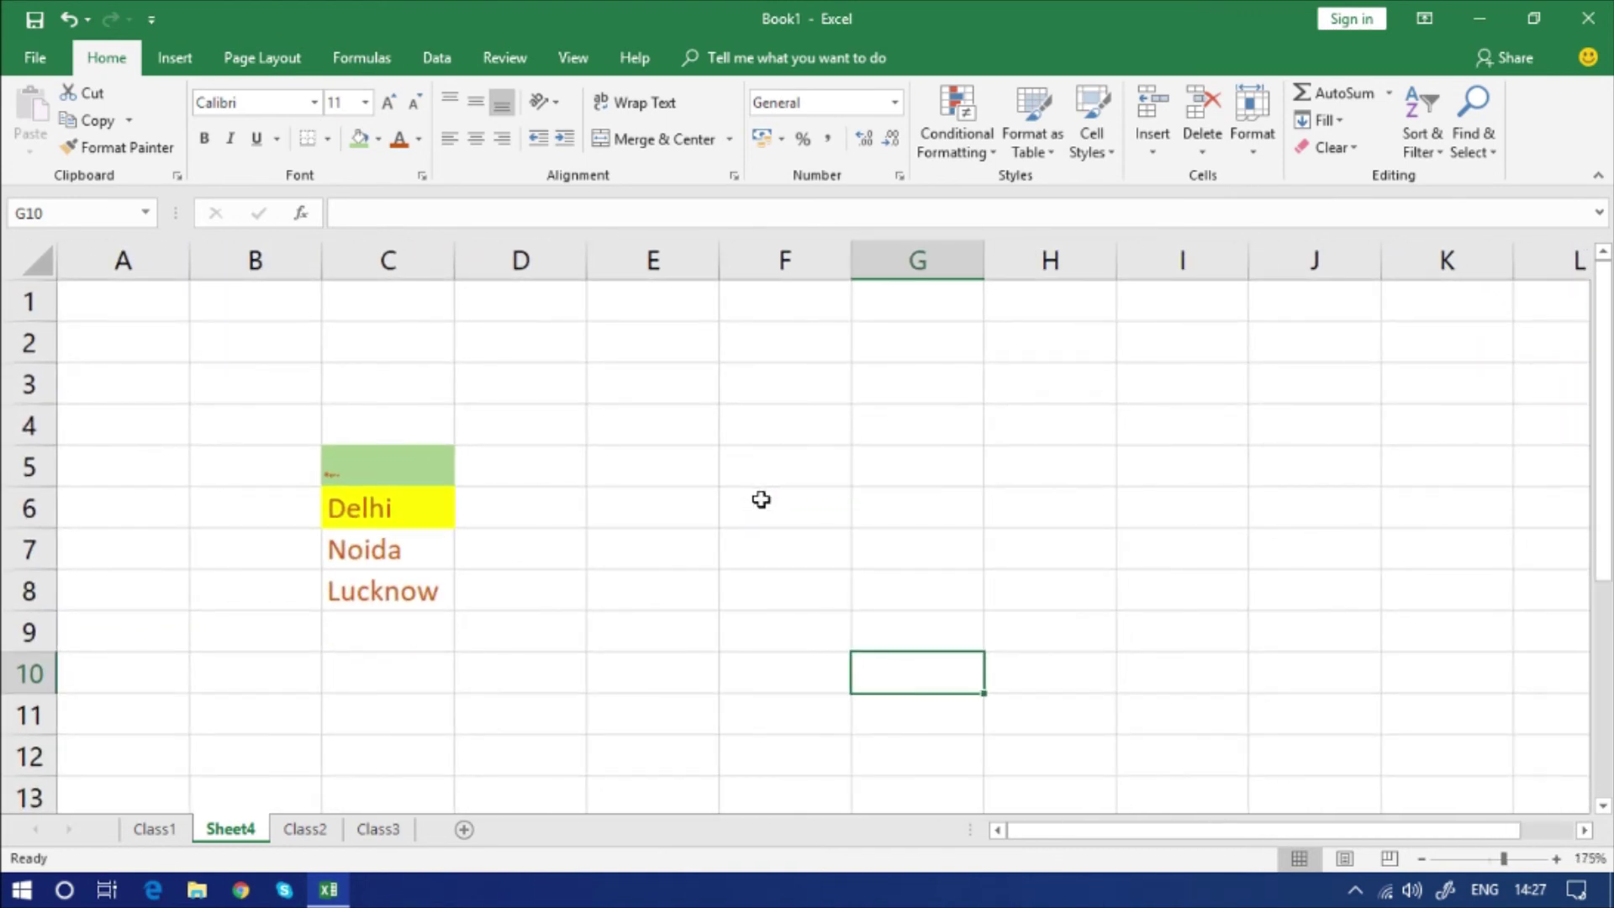
scroll(761, 499, down, 7)
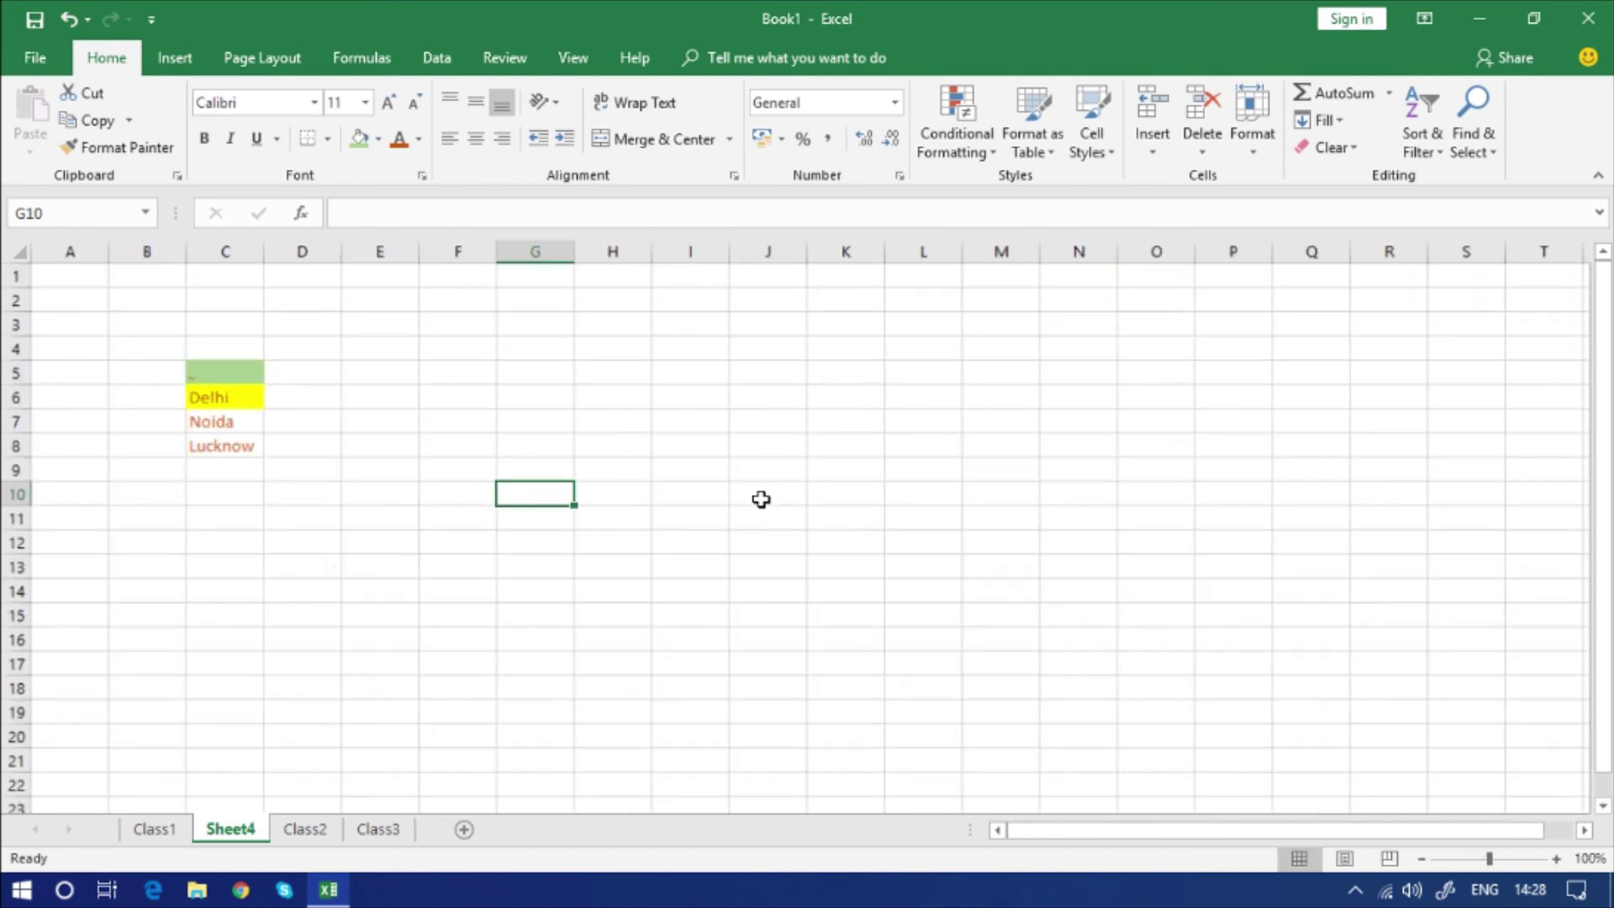
scroll(761, 499, down, 4)
scroll(761, 499, up, 12)
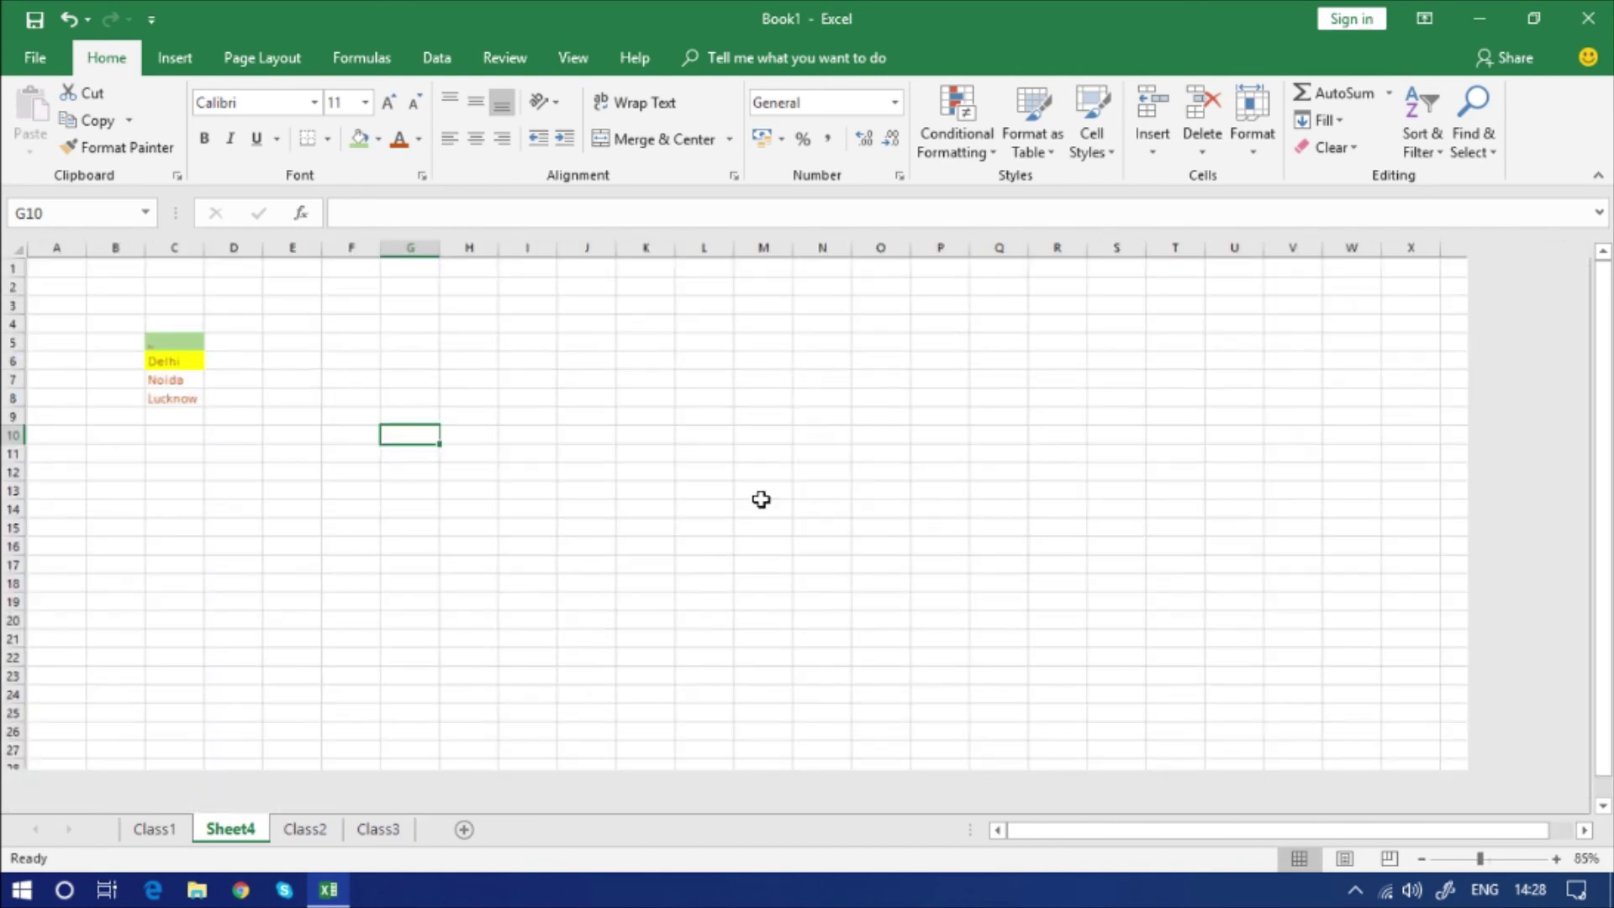
scroll(761, 499, down, 6)
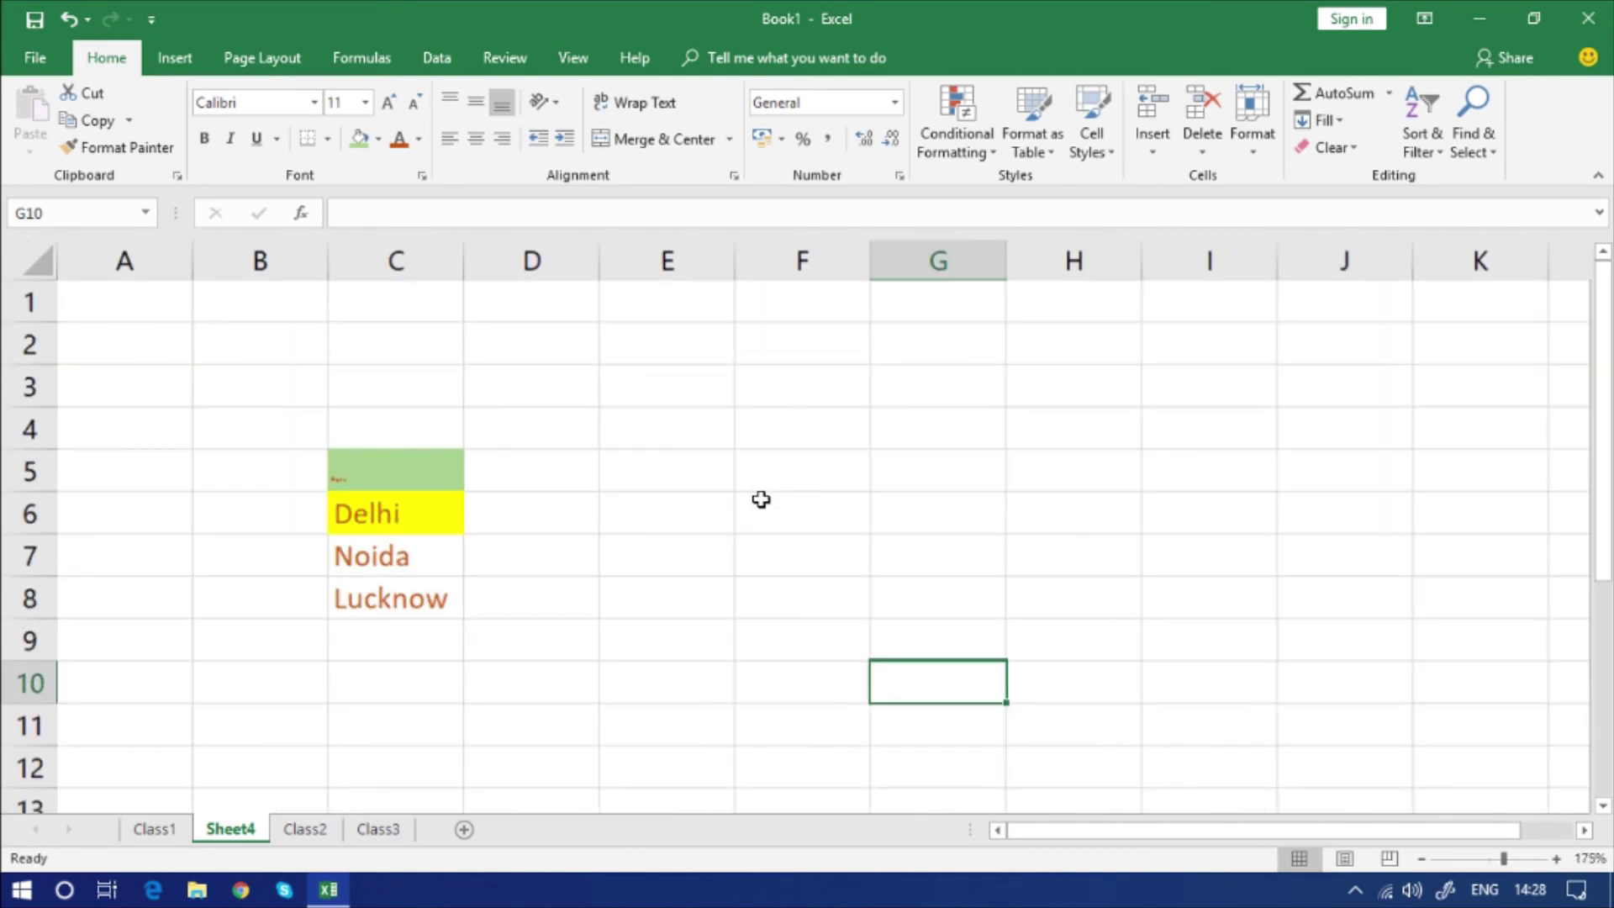